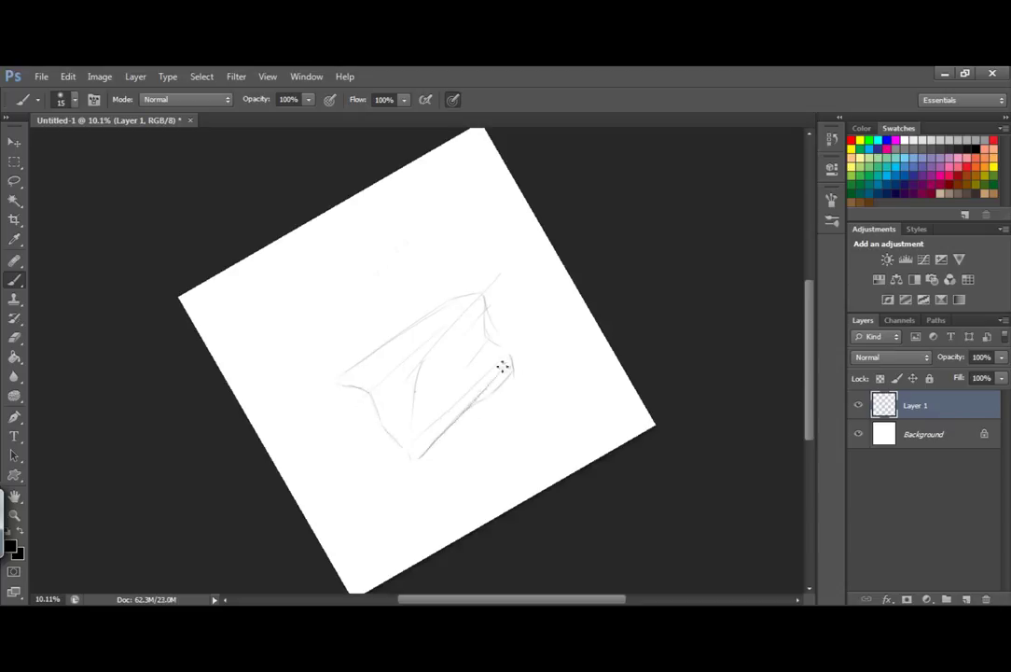
Sketch the fold's crease and lower edge, undo a stray loop stroke, and add Layer 2
drag(508, 374, 428, 449)
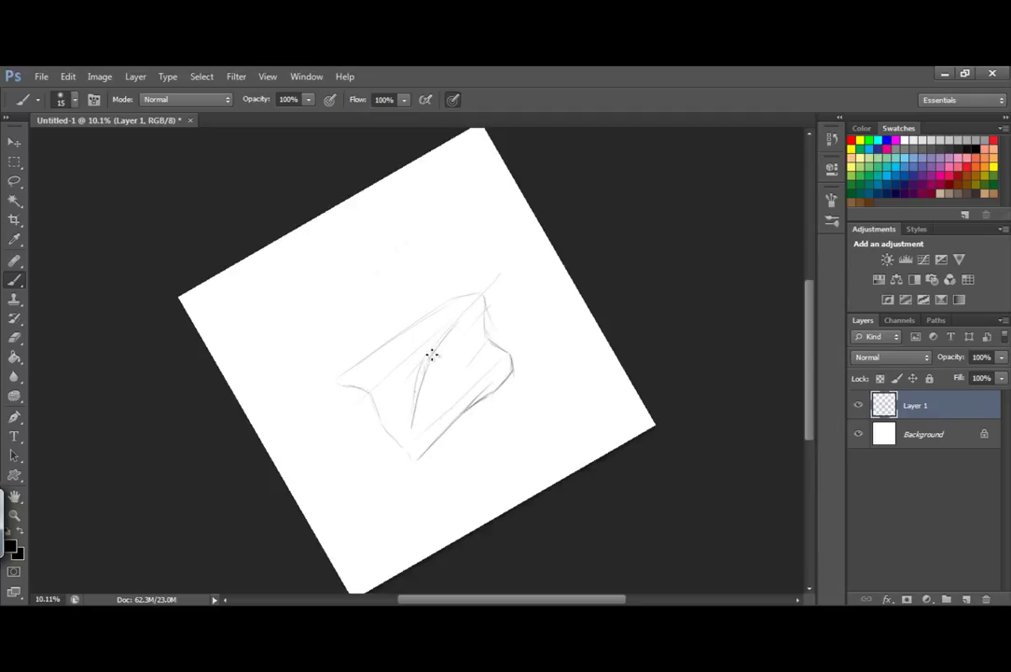
mouse_move(485, 294)
mouse_down()
mouse_move(416, 403)
mouse_move(508, 259)
mouse_up()
key(ctrl+z)
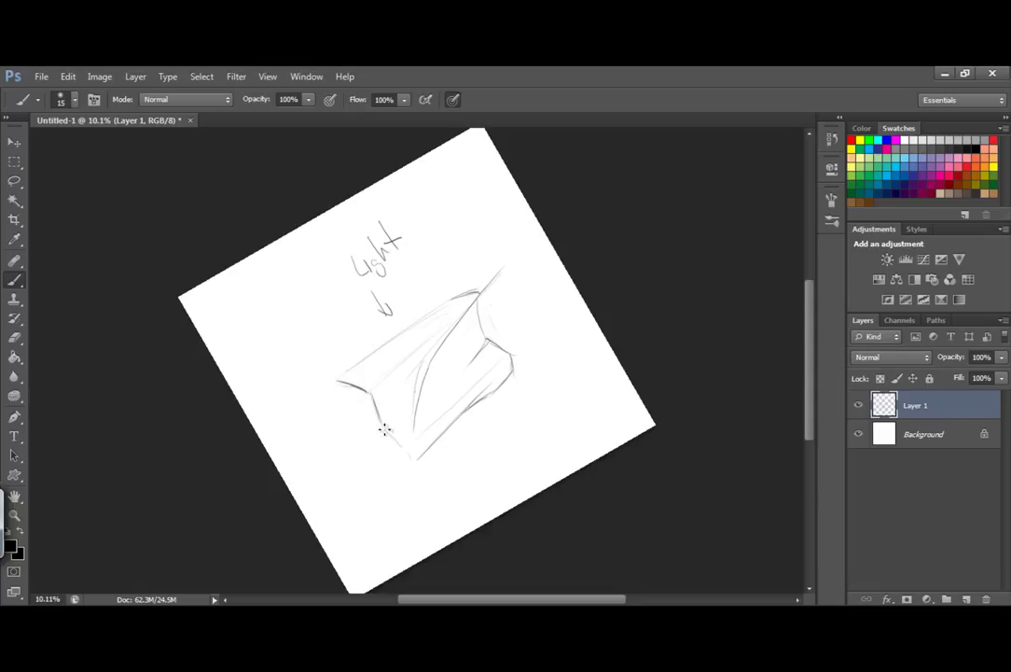
drag(411, 446, 473, 400)
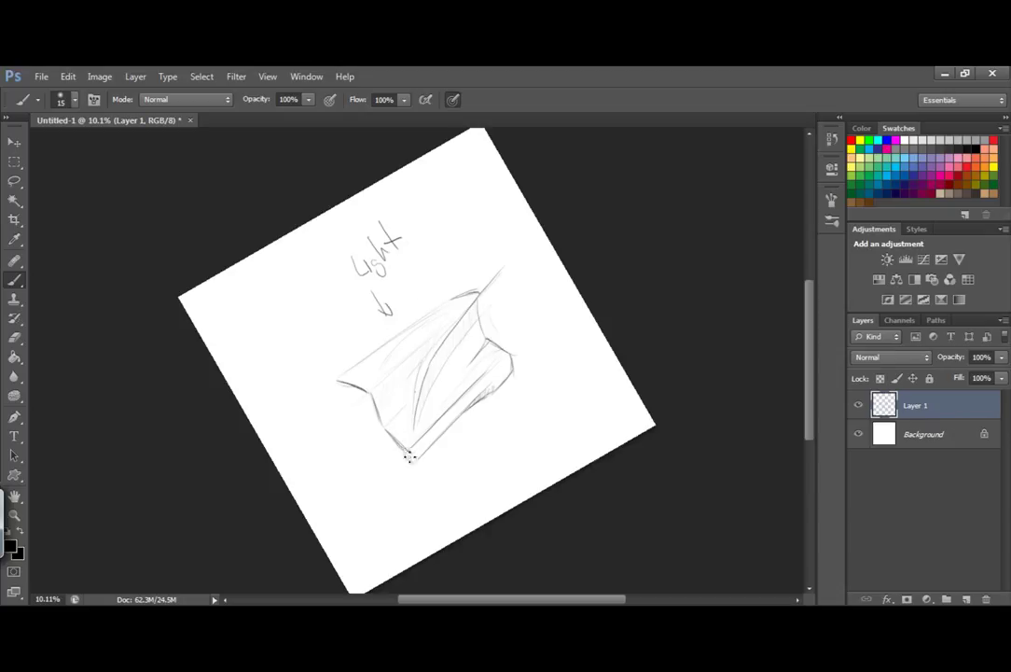
key(ctrl+shift+alt+n)
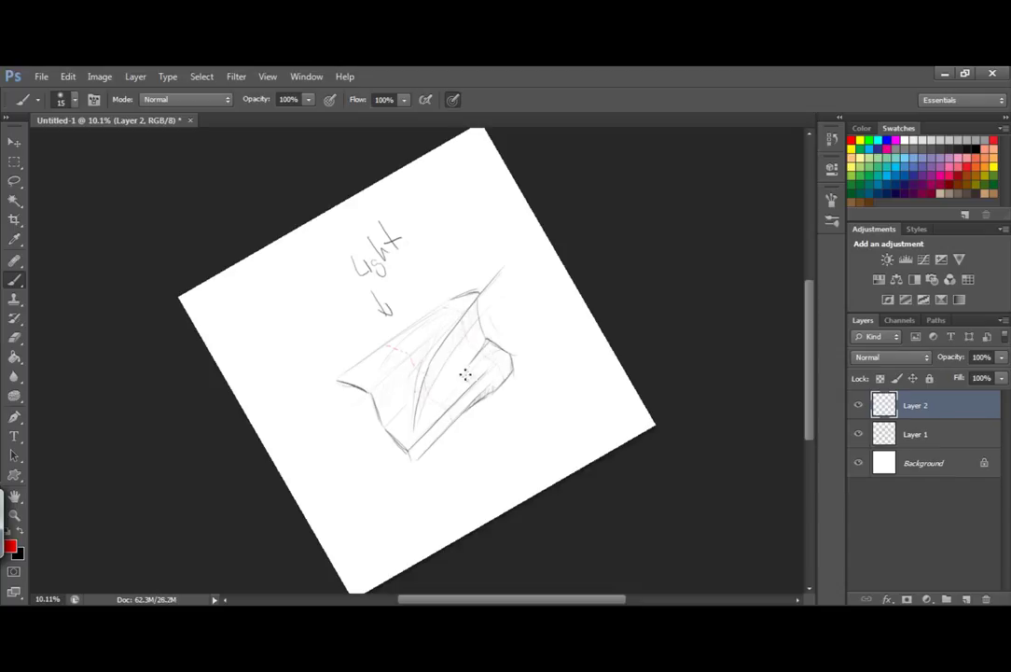
Create Layer 3 just above the Background and zoom in on the cloth sketch
key(p)
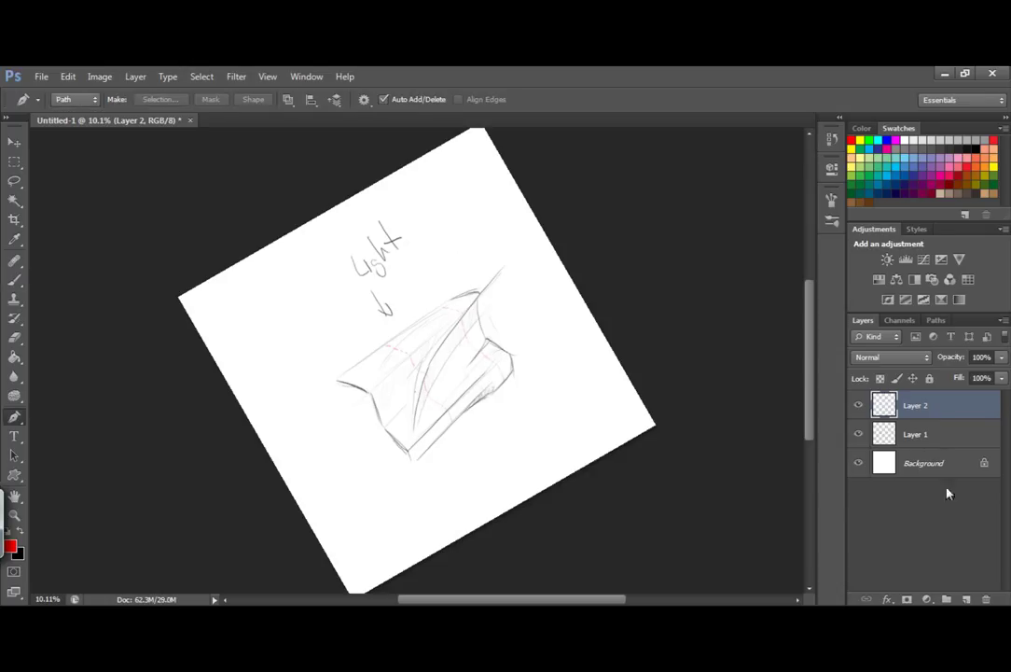
click(933, 462)
click(966, 599)
key(z)
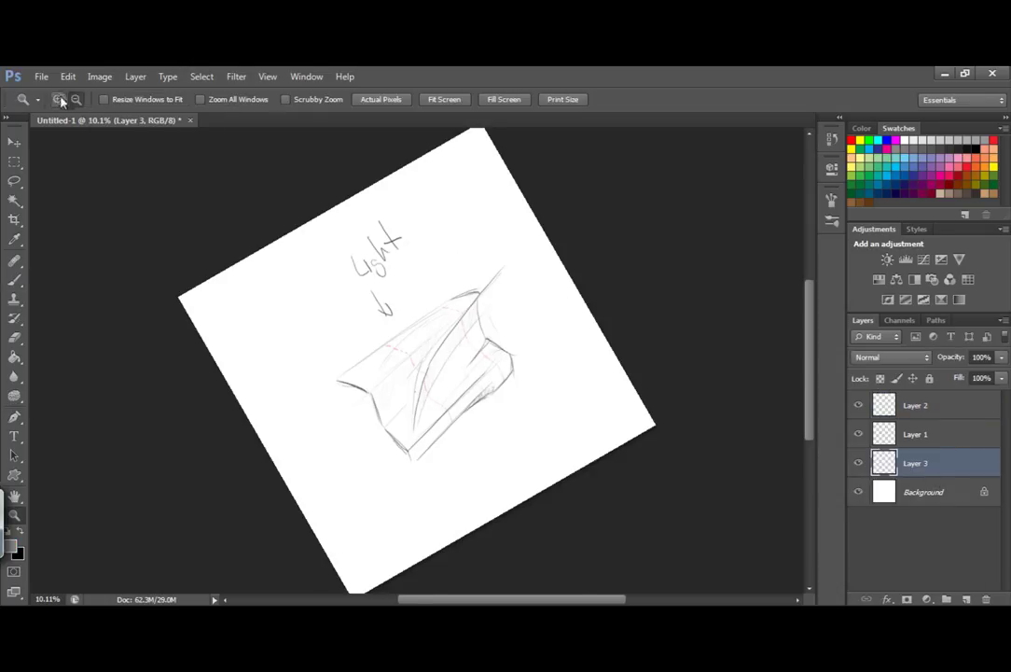
click(408, 345)
key(p)
Trace the cloth outline as a closed pen path and convert it into a selection
click(265, 385)
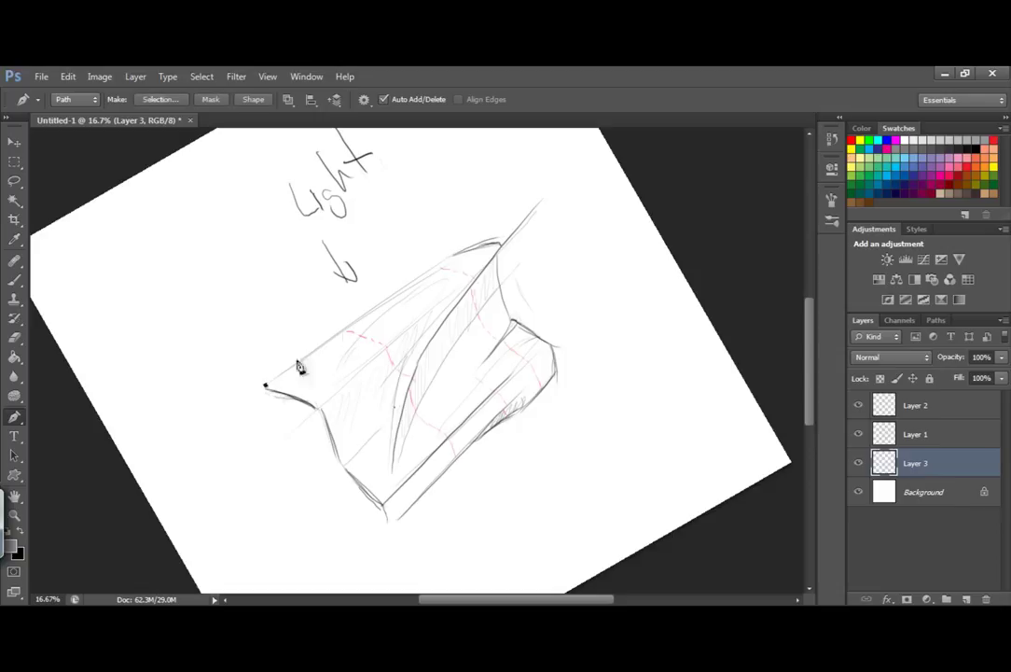
drag(470, 247, 500, 250)
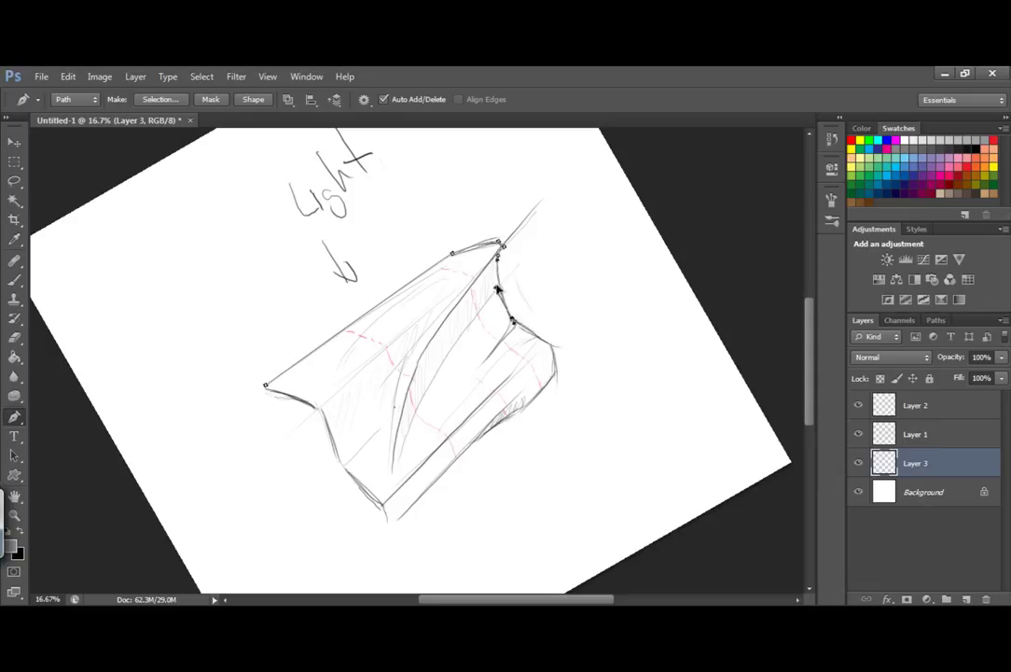
click(552, 347)
click(472, 445)
click(387, 514)
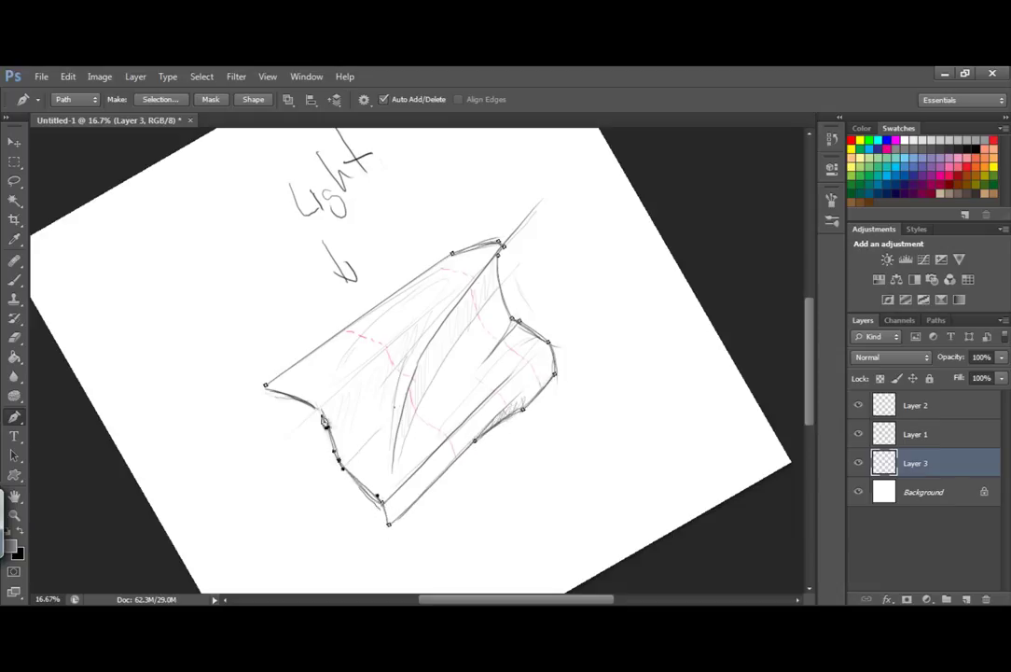
click(265, 386)
right_click(450, 290)
click(486, 359)
Fill the cloth selection with solid grey on Layer 3, then deselect
key(Return)
key(g)
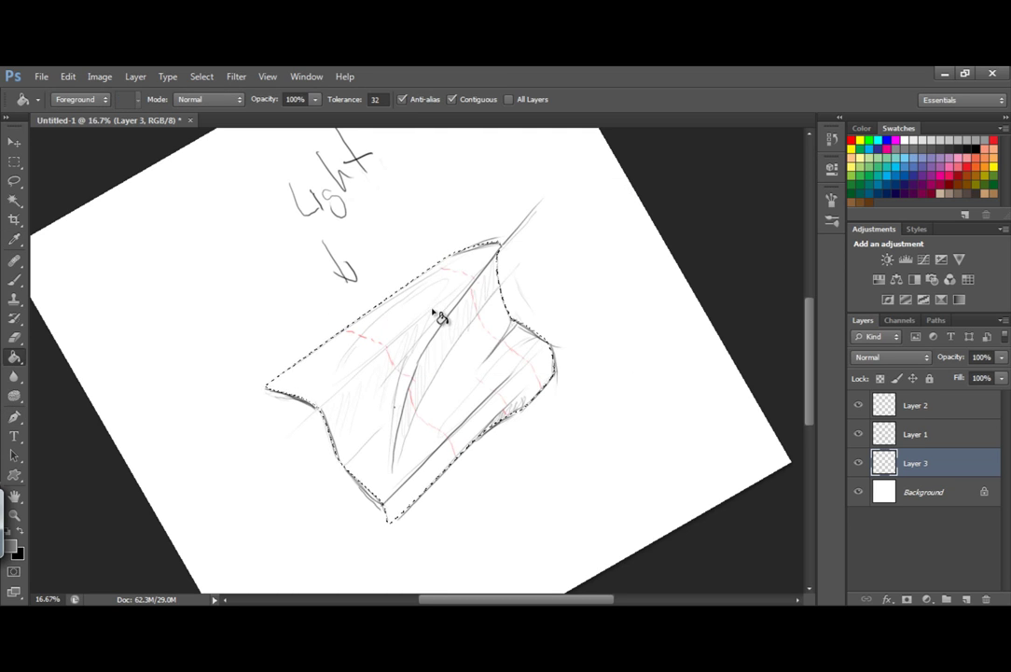
click(440, 317)
key(m)
key(ctrl+d)
Hide the red guide Layer 2 and lower Layer 1's opacity to fade the sketch
click(858, 434)
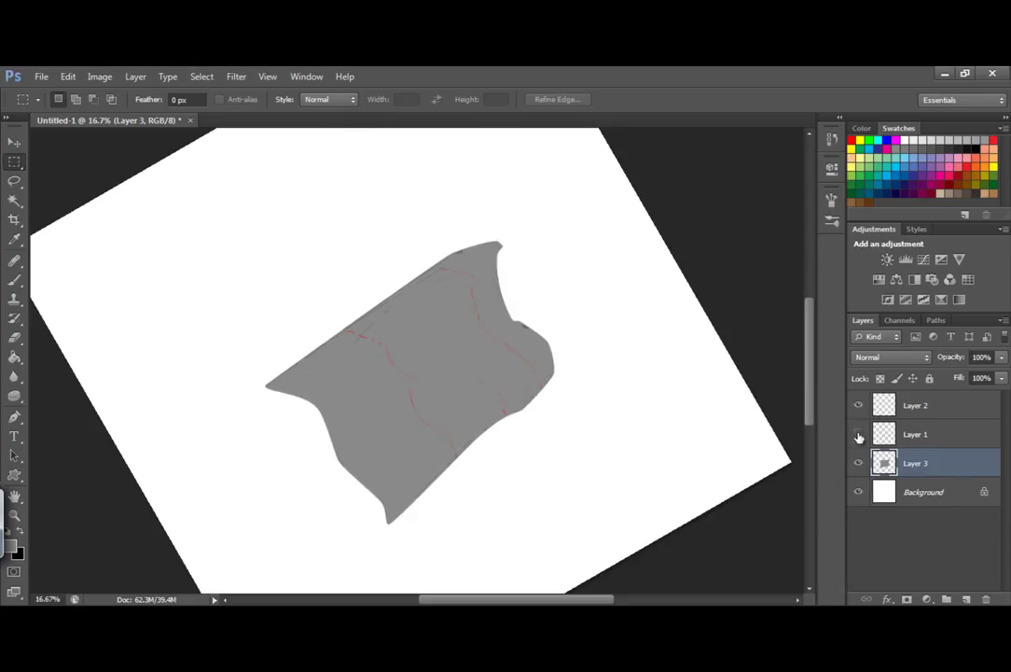
click(859, 405)
double_click(961, 434)
drag(746, 550, 691, 555)
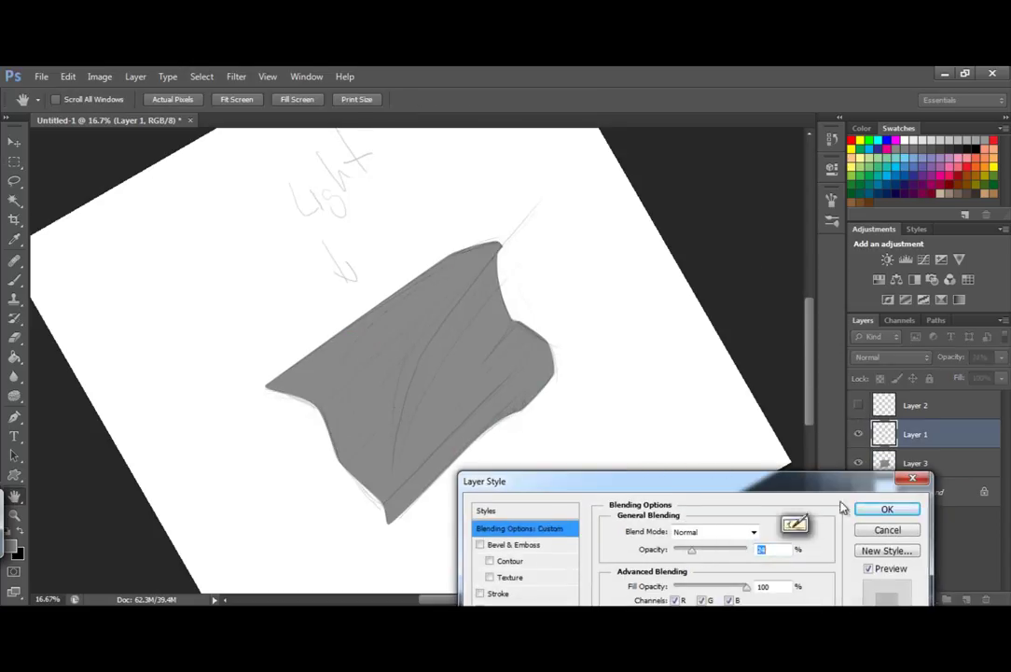
click(882, 509)
Add Layer 4 and begin a pen path at the bottom of the crease
key(ctrl+shift+alt+n)
key(p)
click(392, 470)
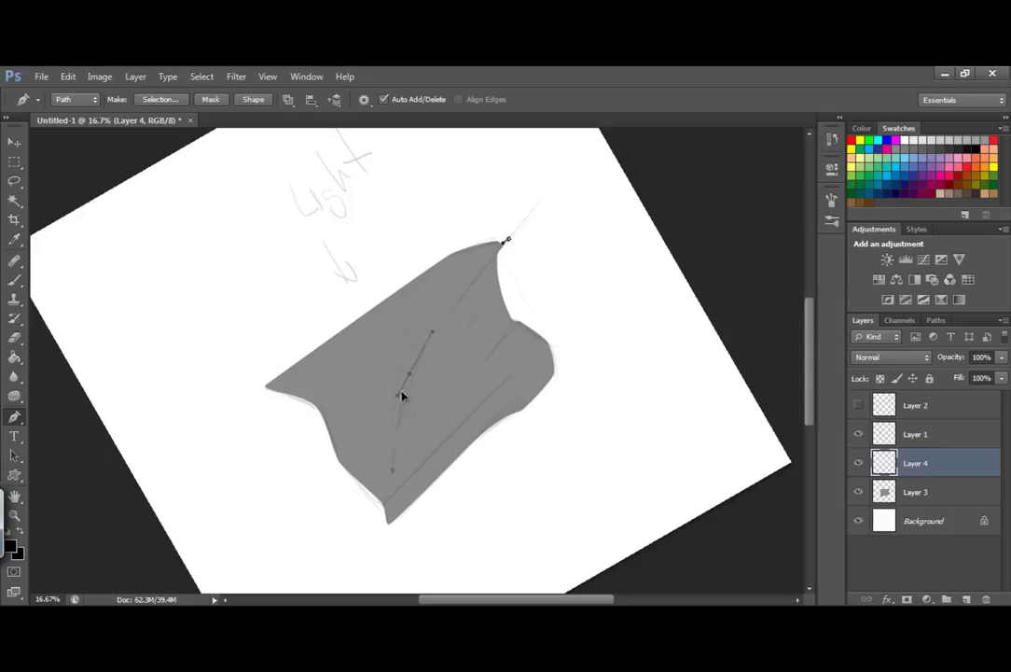
Close the crease path and make it a selection intersected with the grey cloth shape
ctrl+click(882, 491)
click(517, 317)
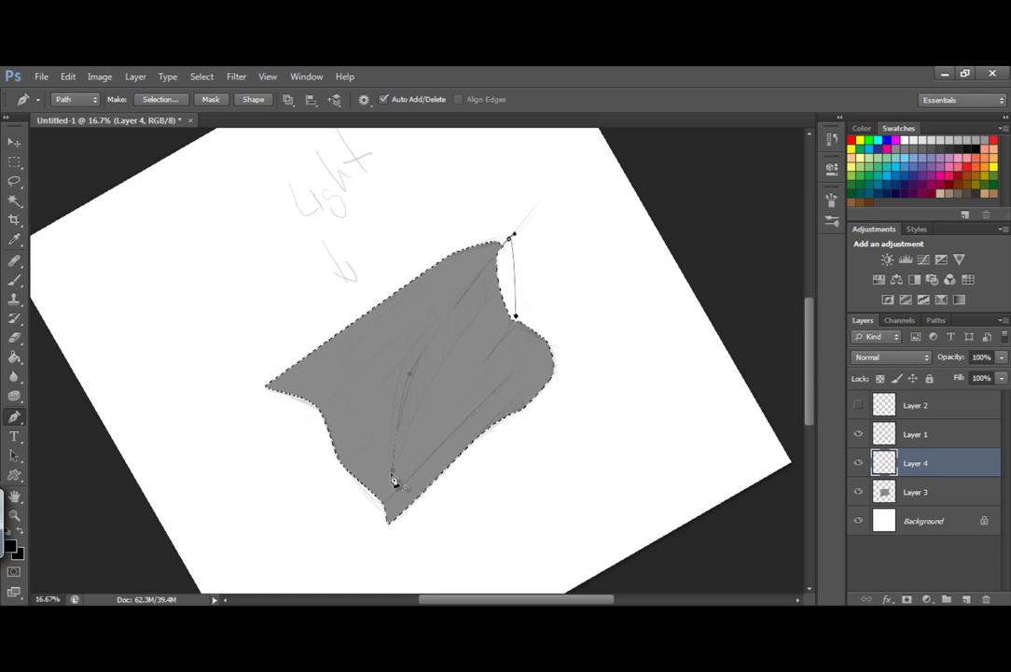
click(392, 469)
right_click(583, 285)
click(596, 297)
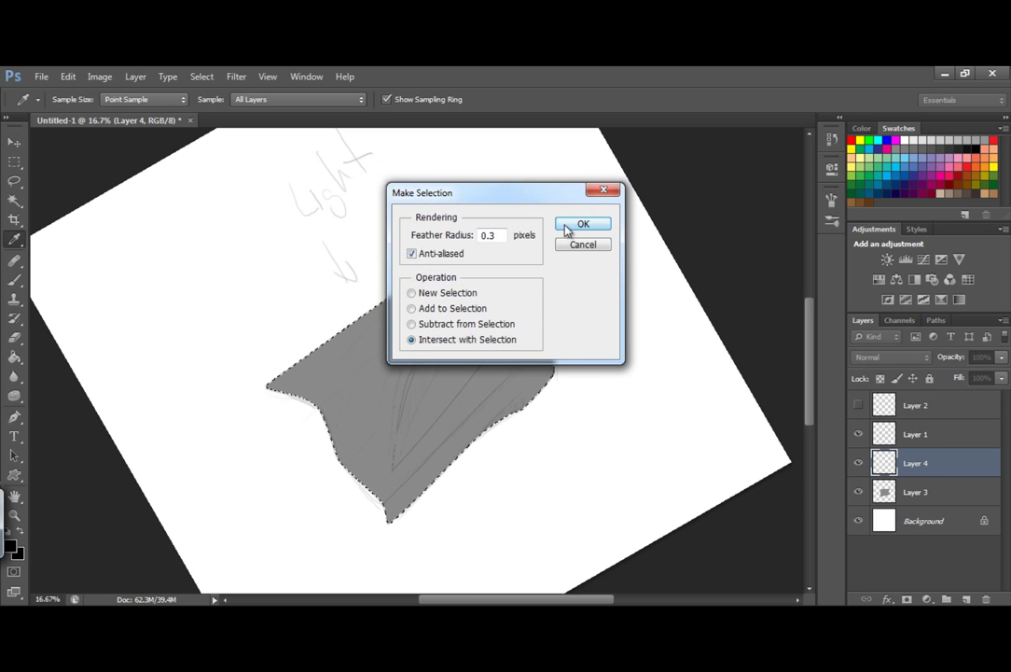
click(585, 224)
Paint soft black shading into the crease sliver with a large brush, then deselect
key(b)
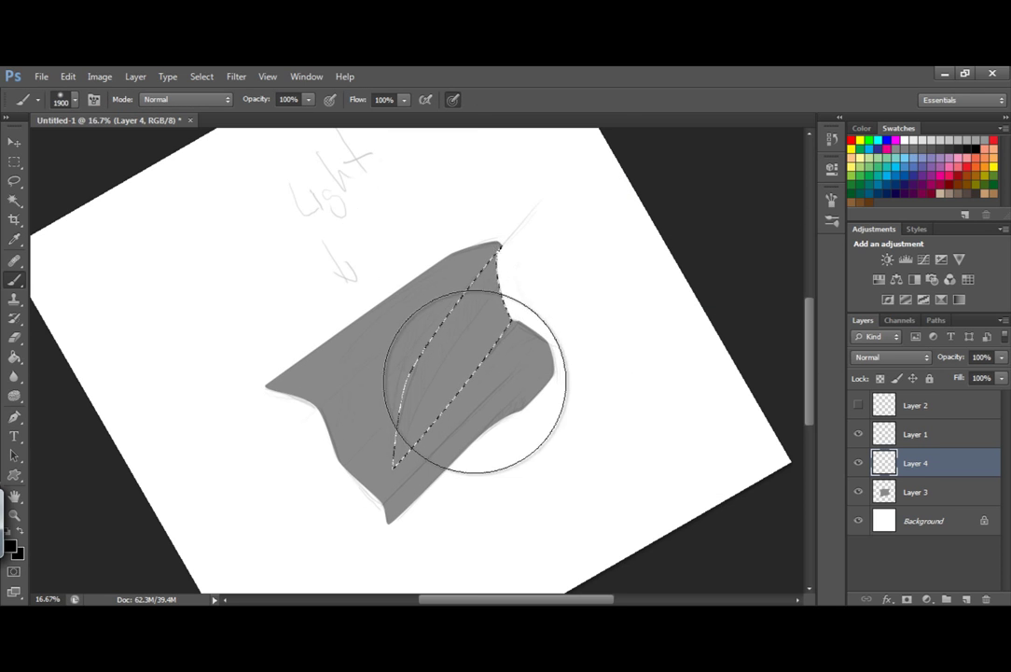
drag(339, 361, 386, 325)
key(ctrl+d)
Load the cloth shape as a selection on a new Layer 5, undoing a first trial stroke
key(p)
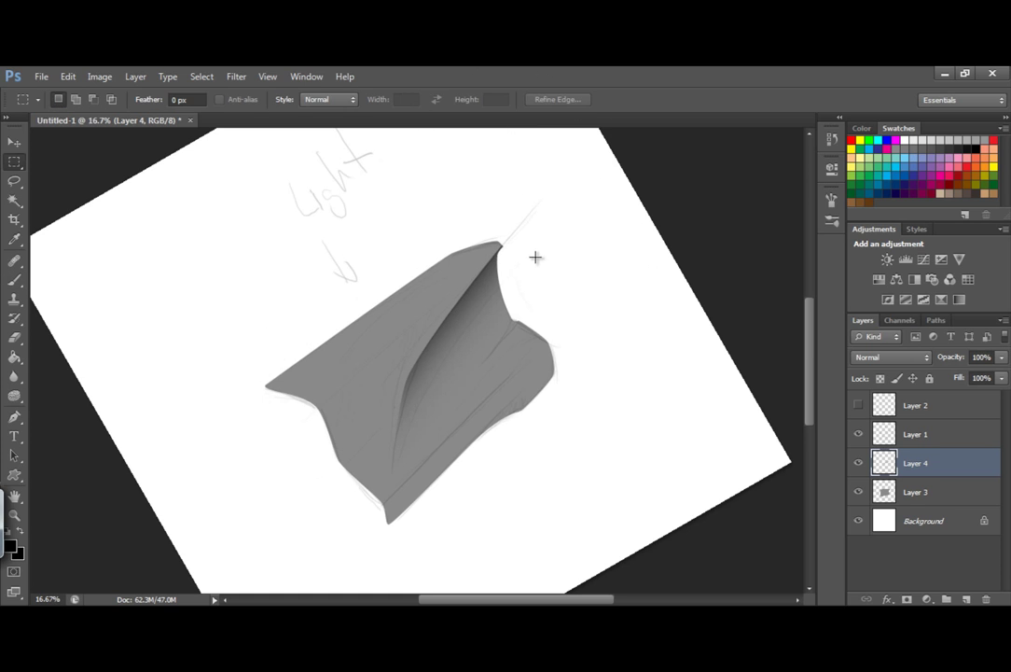
ctrl+click(884, 463)
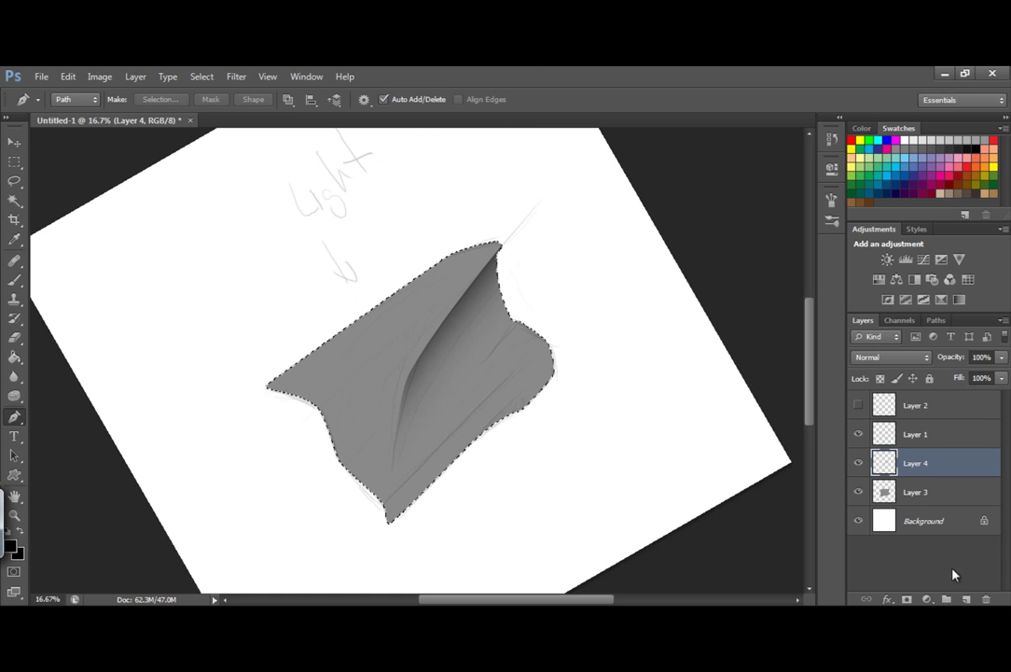
click(967, 599)
key(b)
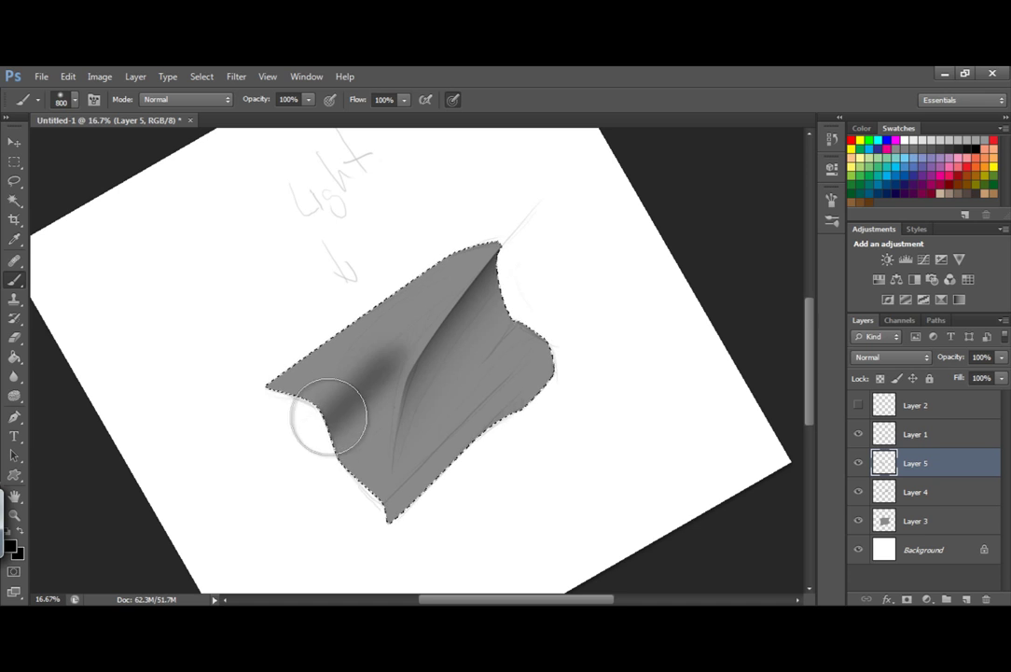
key(bracketright)
key(bracketright)
key(bracketright)
mouse_move(309, 438)
mouse_down()
mouse_move(432, 321)
mouse_move(317, 440)
mouse_up()
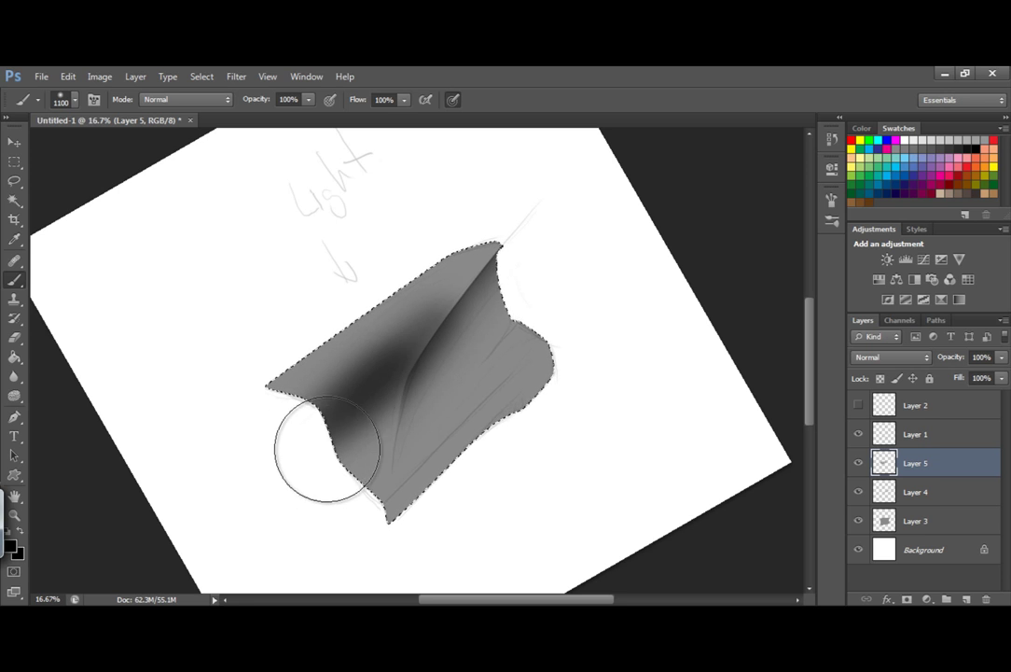
key(ctrl+z)
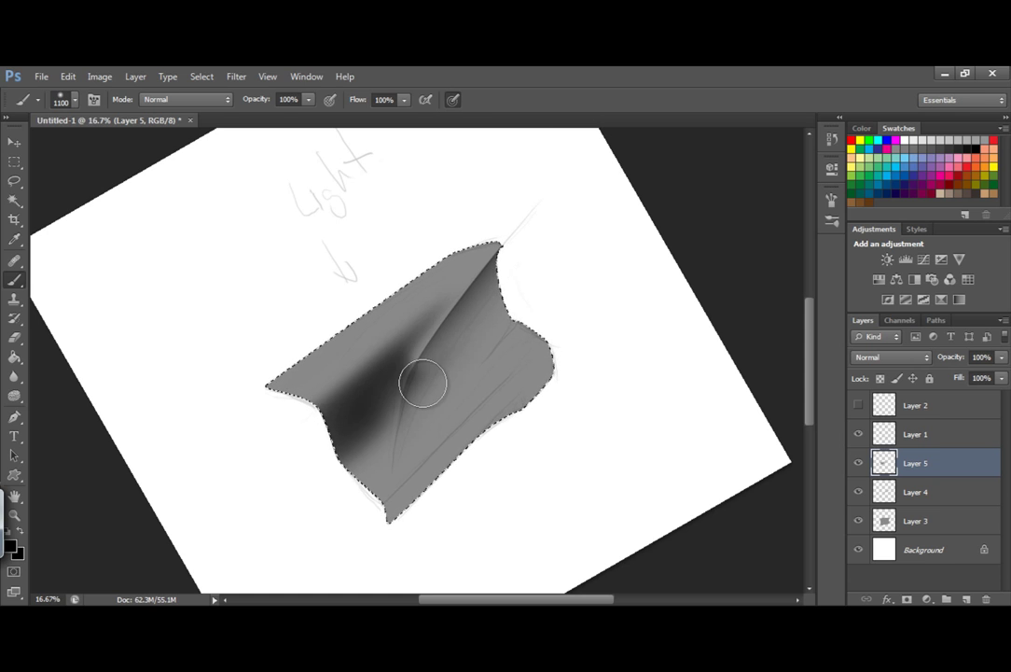
key(ctrl+alt+z)
key(ctrl+alt+z)
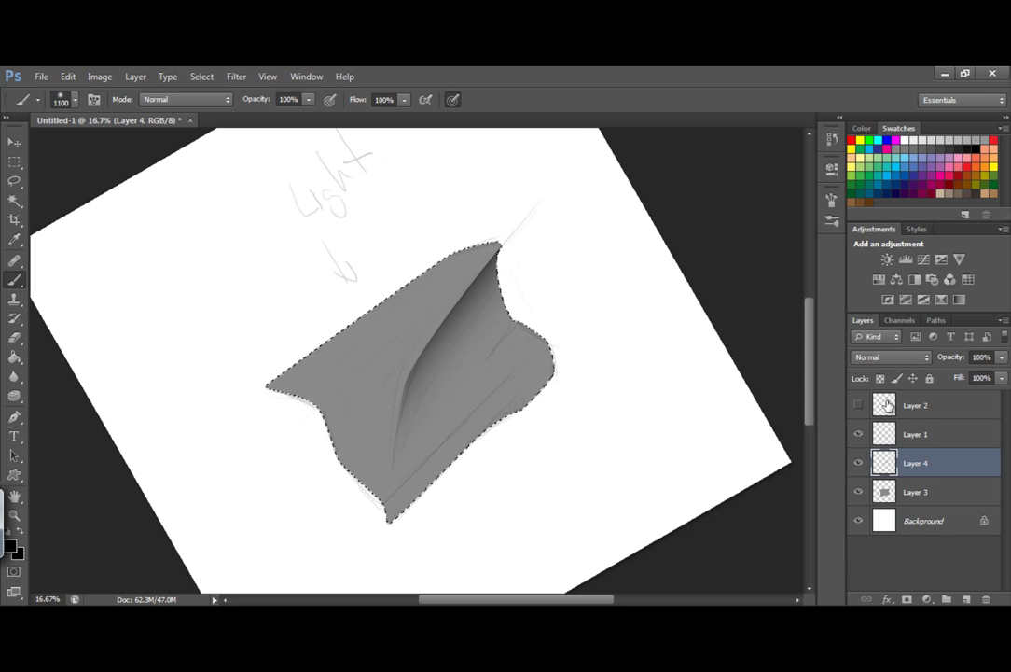
key(ctrl+shift+z)
Paint a soft dark band from the crease toward lower-left and set Layer 5 to 64% opacity
drag(485, 266, 327, 457)
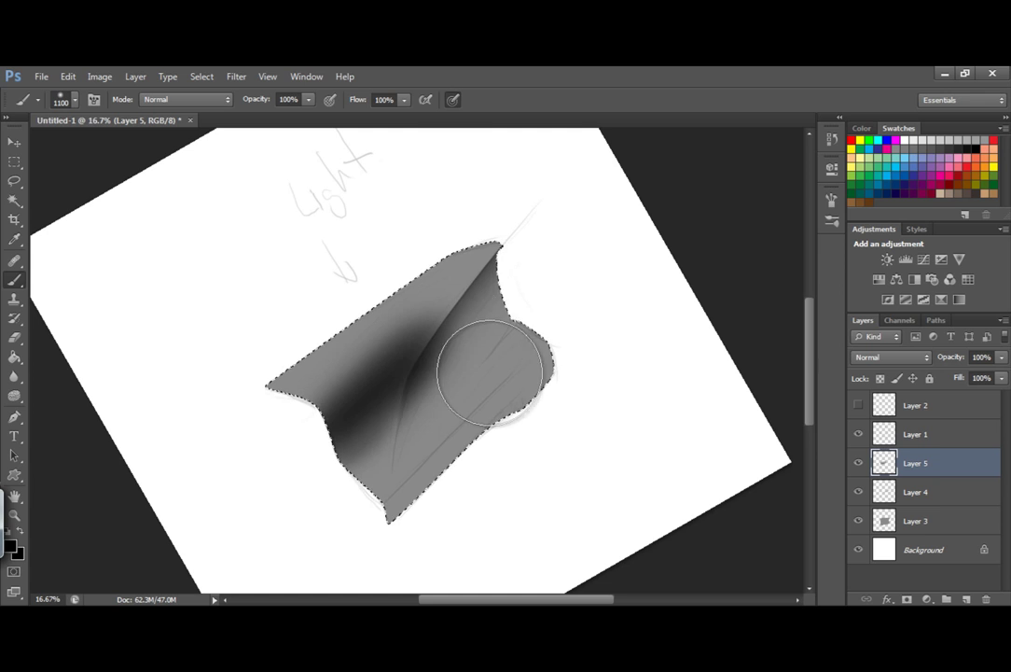
drag(429, 339, 343, 478)
key(bracketleft)
key(bracketleft)
key(bracketleft)
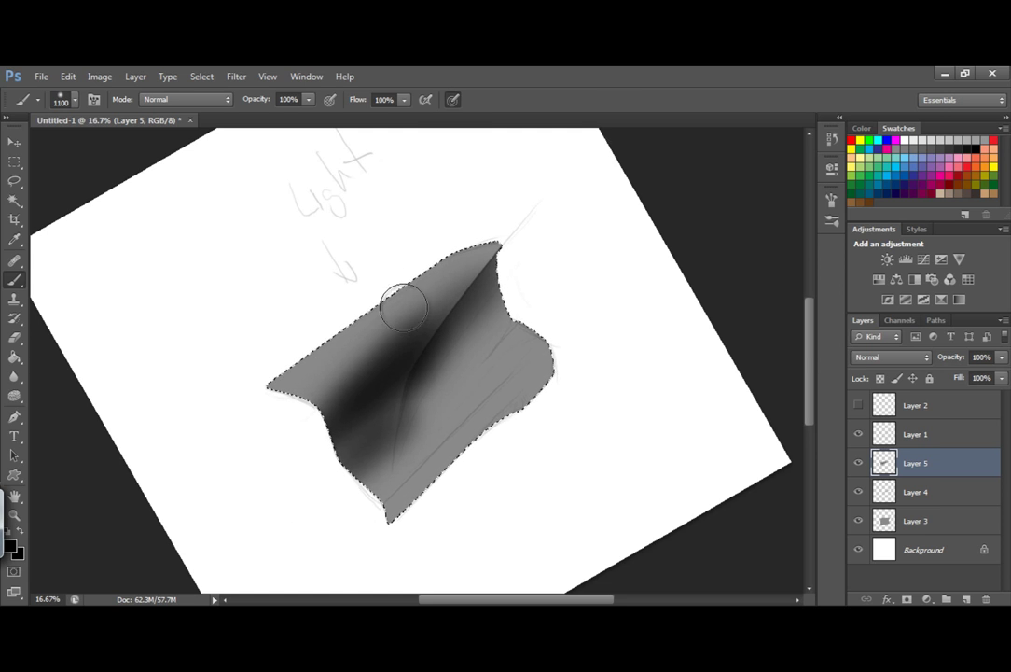
mouse_move(510, 273)
mouse_down()
mouse_move(452, 343)
mouse_move(416, 431)
mouse_move(558, 206)
mouse_up()
double_click(881, 463)
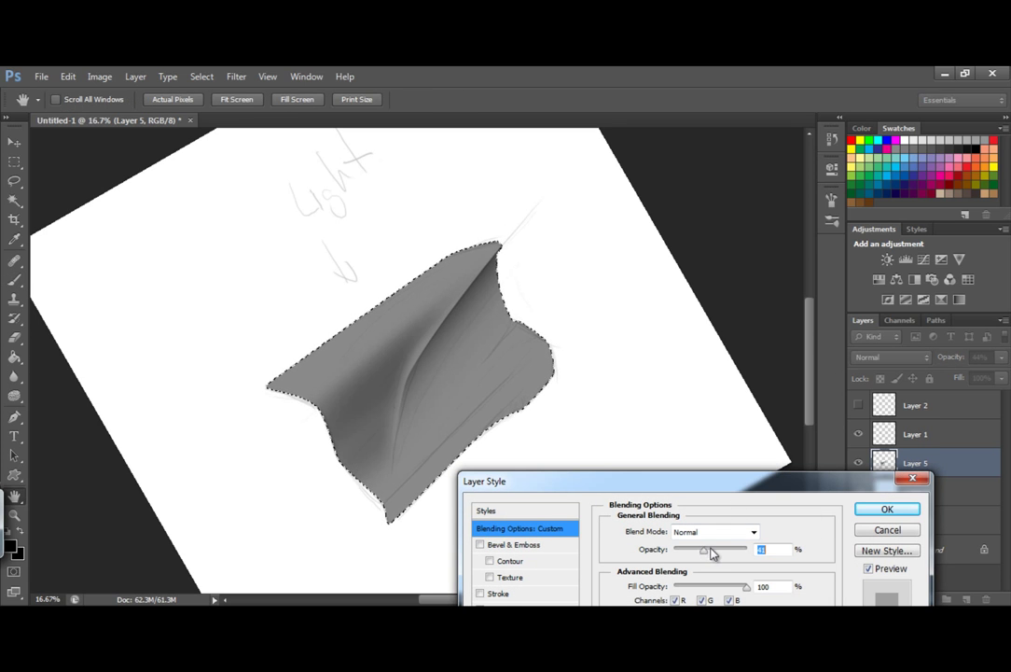
drag(746, 549, 721, 551)
click(887, 508)
Add Layer 6 and start a pen path from the cloth's right side toward lower-left
key(p)
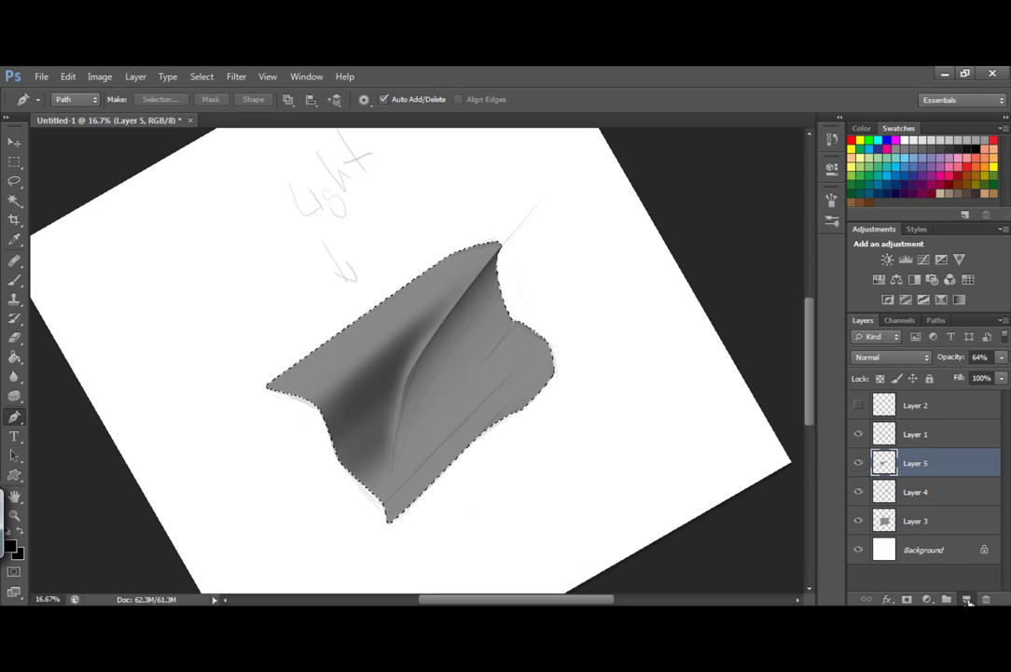
click(966, 599)
click(554, 330)
click(375, 510)
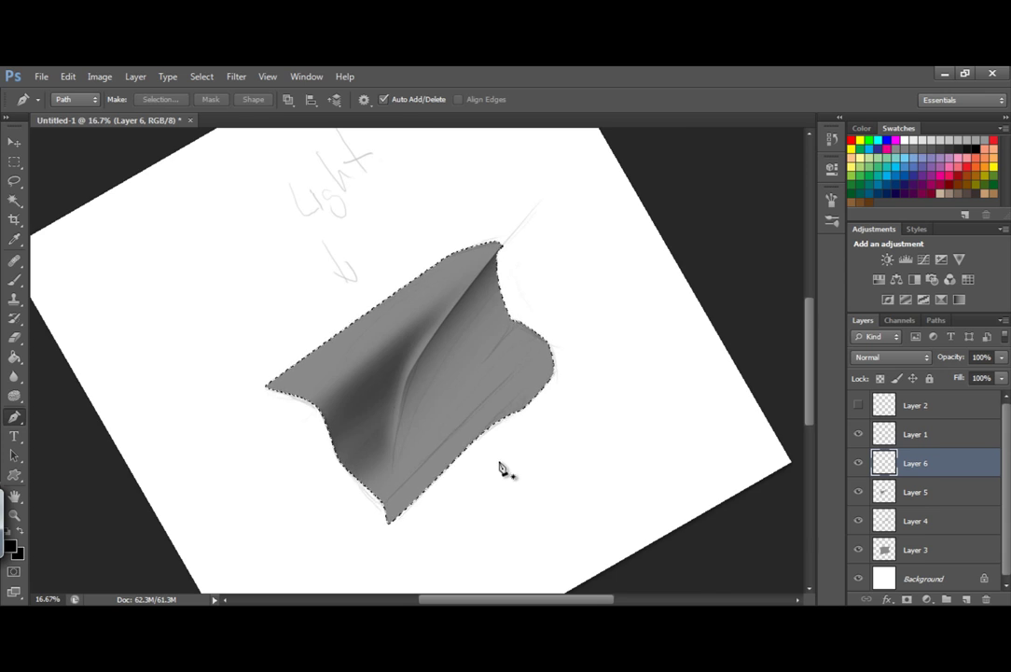
Darken the cloth's lower part on Layer 6 and set that layer to 63% opacity
key(b)
drag(406, 482, 310, 509)
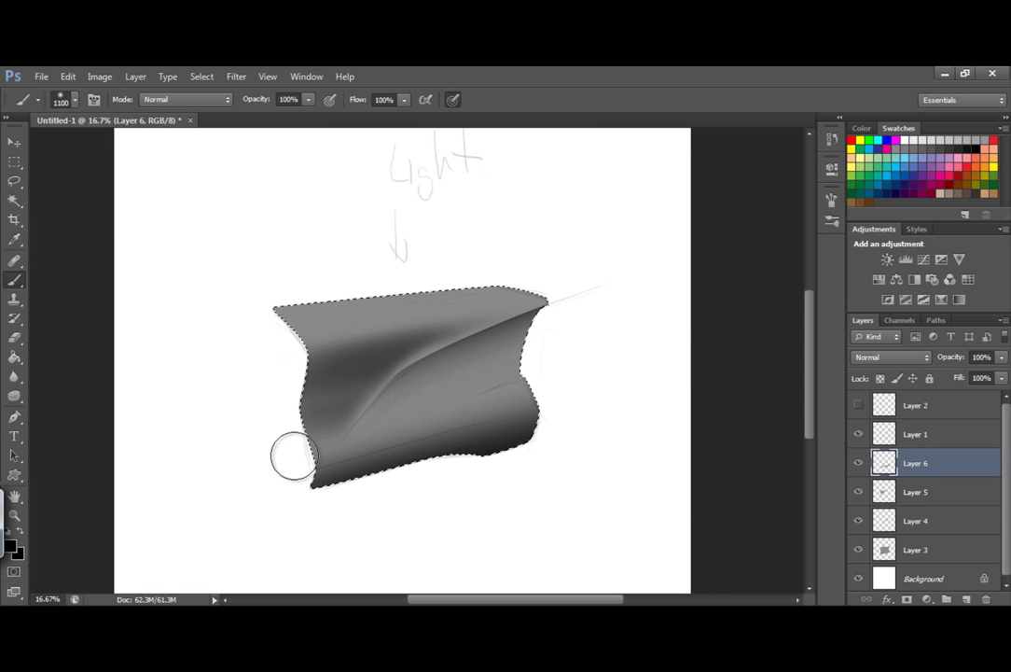
double_click(966, 463)
drag(747, 549, 720, 551)
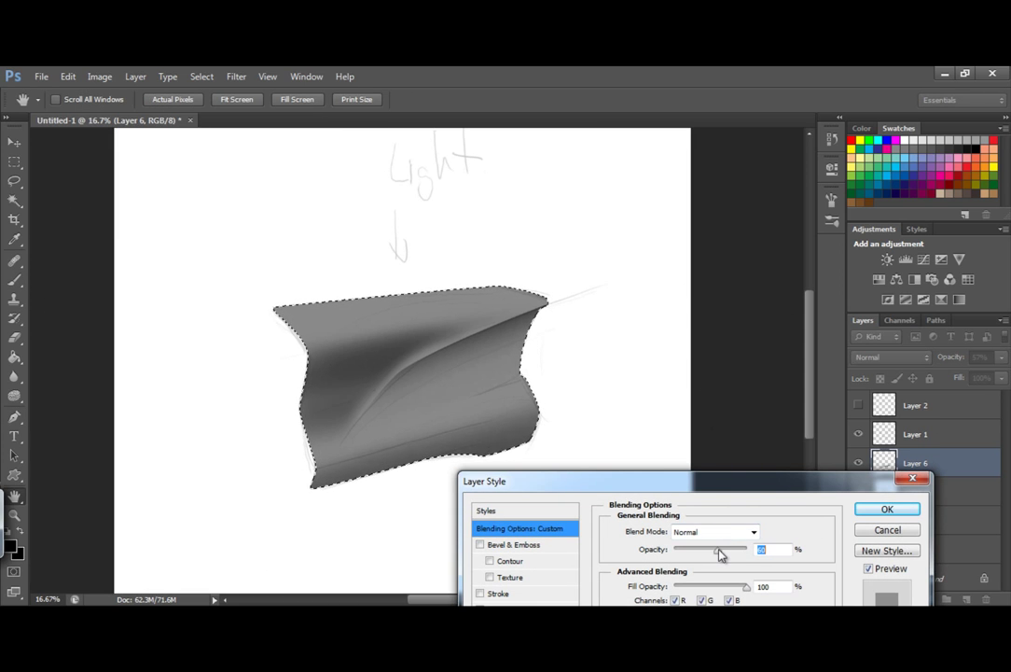
click(887, 509)
Add Layer 7 above Layer 4, clear the selection, and set Layer 7 to 61% opacity
click(878, 521)
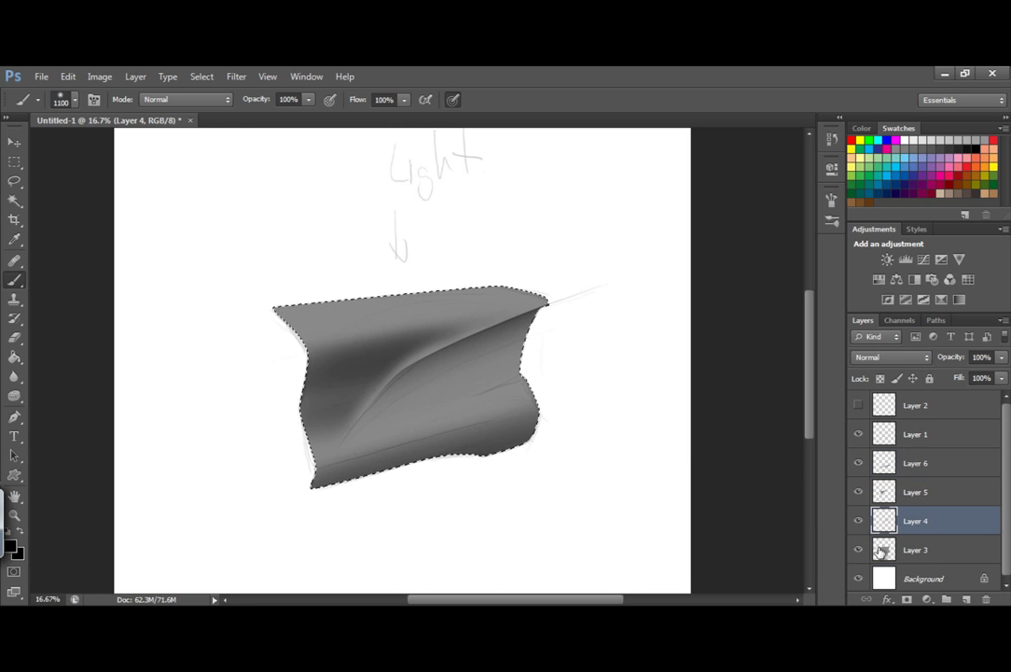
click(967, 599)
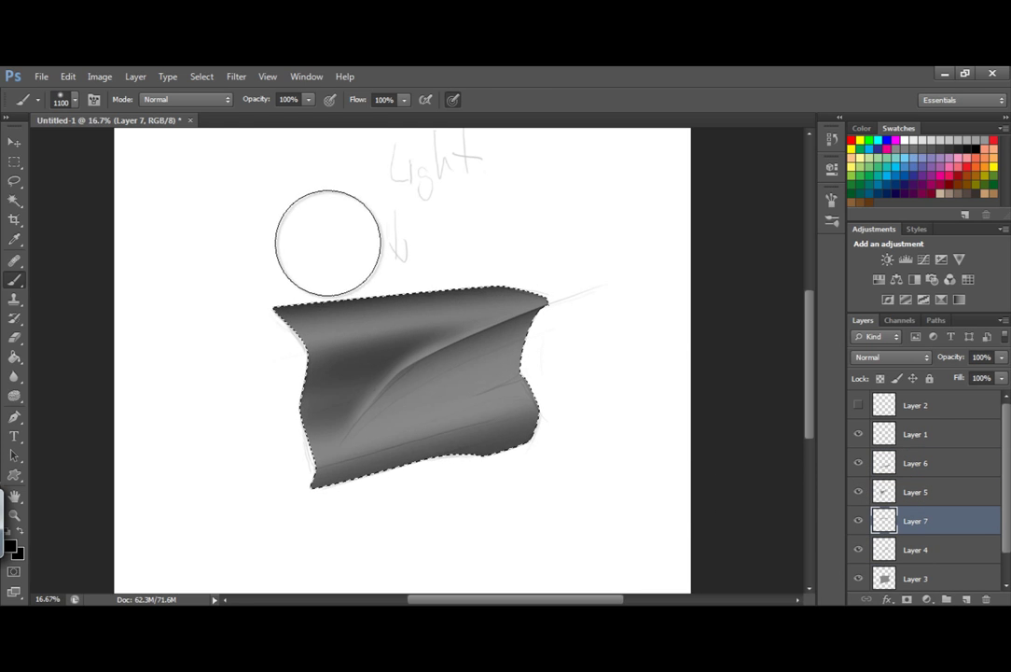
key(m)
key(ctrl+d)
double_click(961, 521)
drag(747, 549, 719, 550)
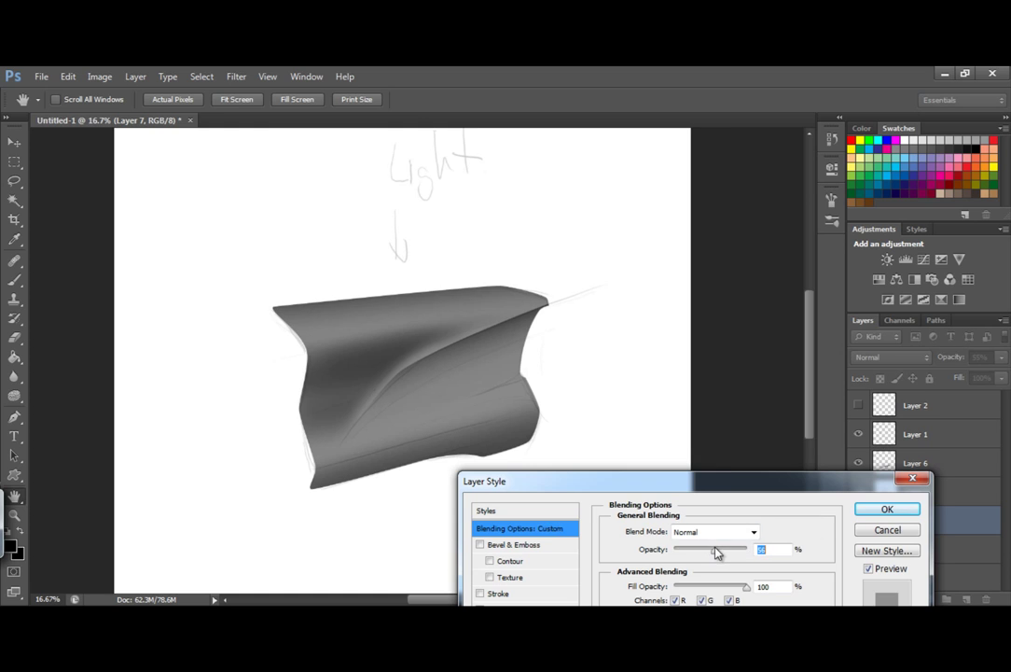
click(887, 508)
Trace the cloth's bottom strip as a path and make it a selection intersected with the cloth
key(p)
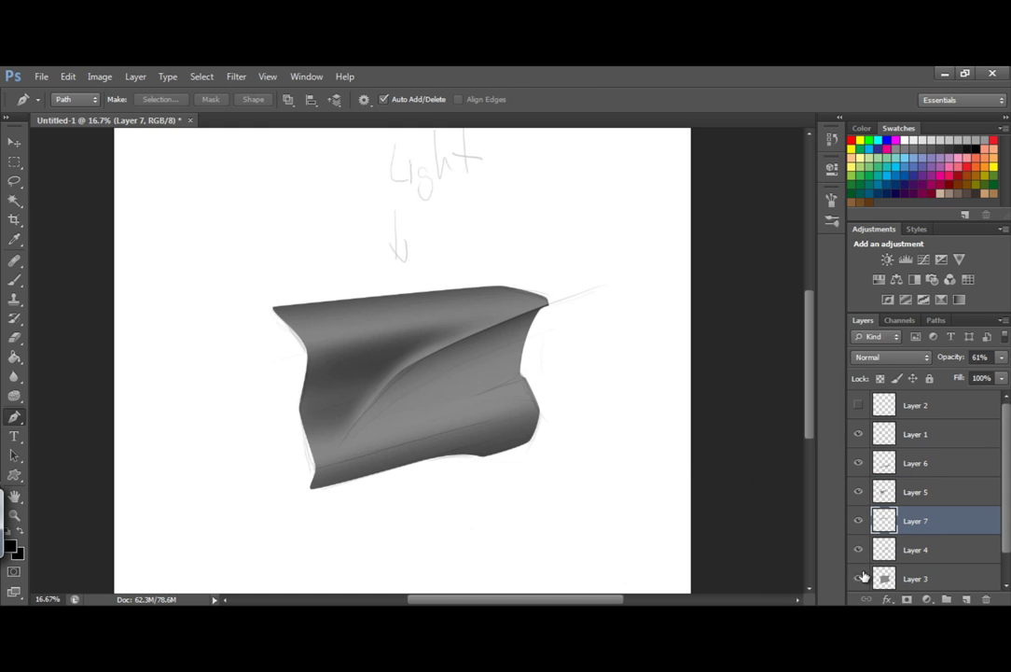
ctrl+click(866, 576)
drag(512, 437, 541, 434)
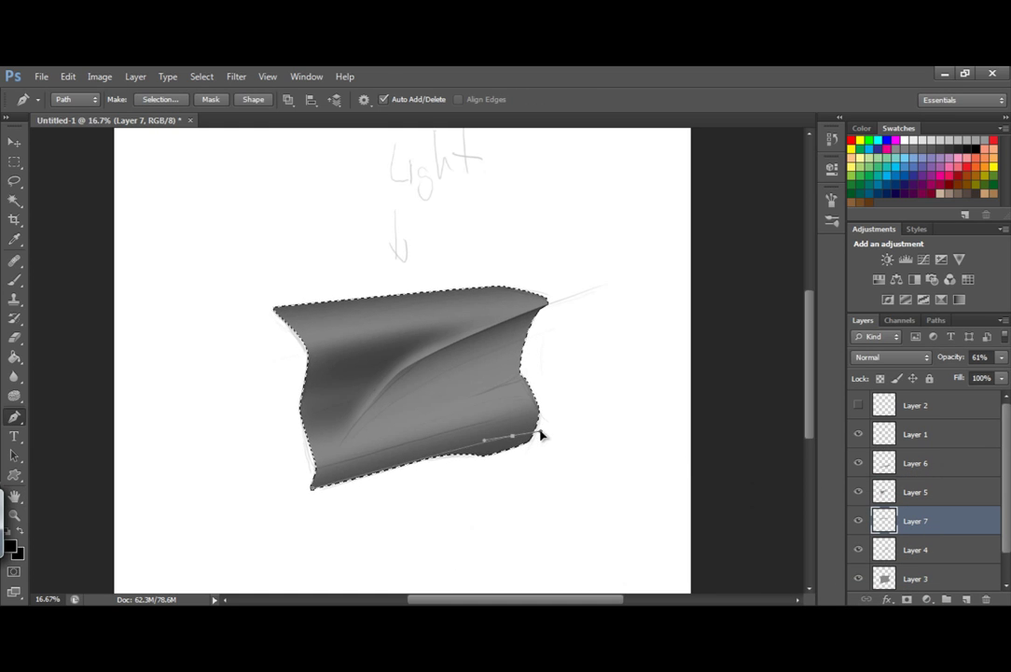
click(546, 451)
click(407, 488)
click(334, 502)
right_click(465, 297)
click(469, 355)
click(413, 339)
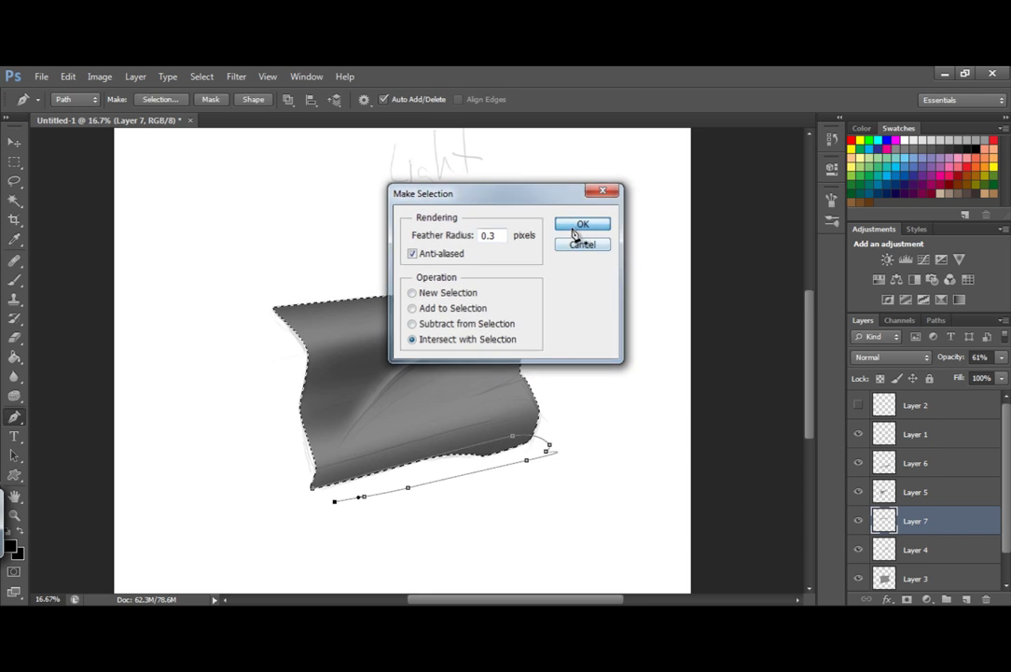
click(579, 225)
Paint dark shading into the bottom strip and deselect it
key(b)
drag(439, 425, 485, 439)
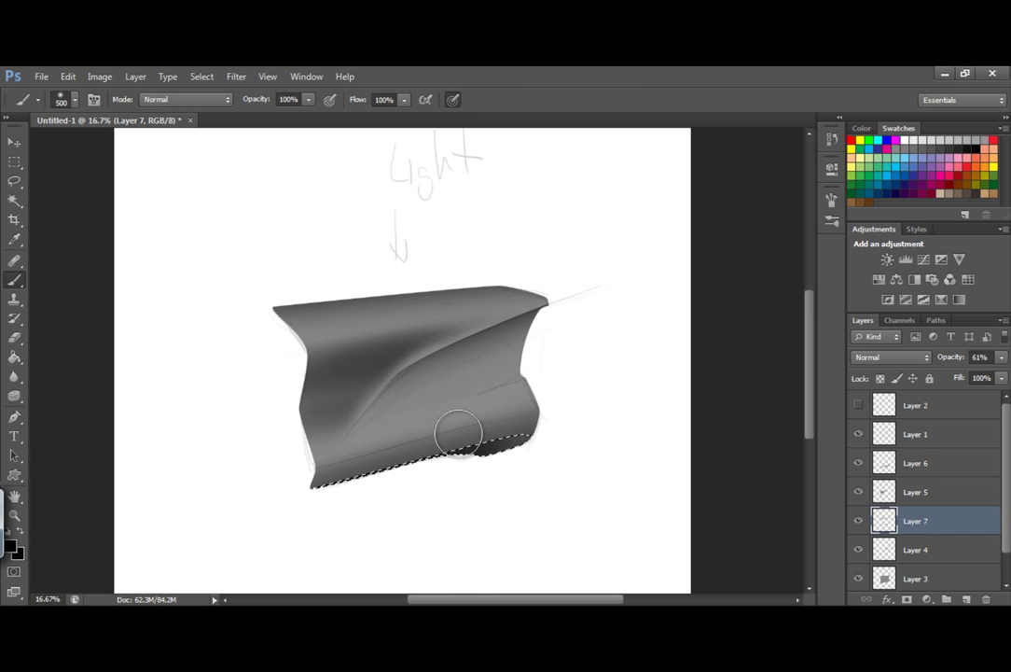
key(ctrl+d)
key(m)
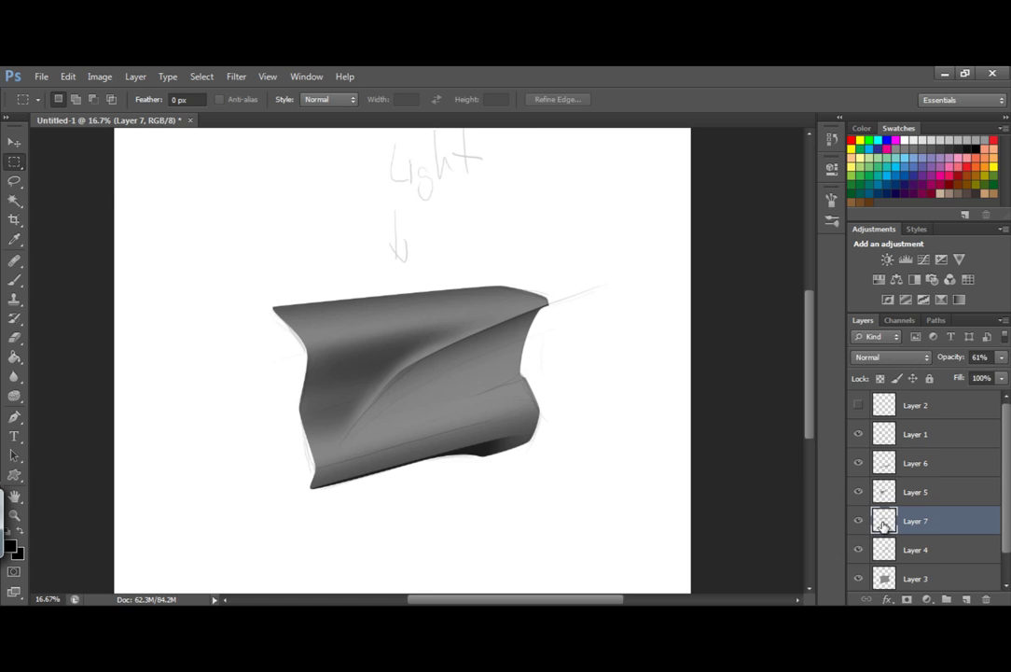
double_click(883, 526)
key(Escape)
Select the lower part from a new path, create Layer 8, and set it to 20% opacity
key(p)
click(277, 485)
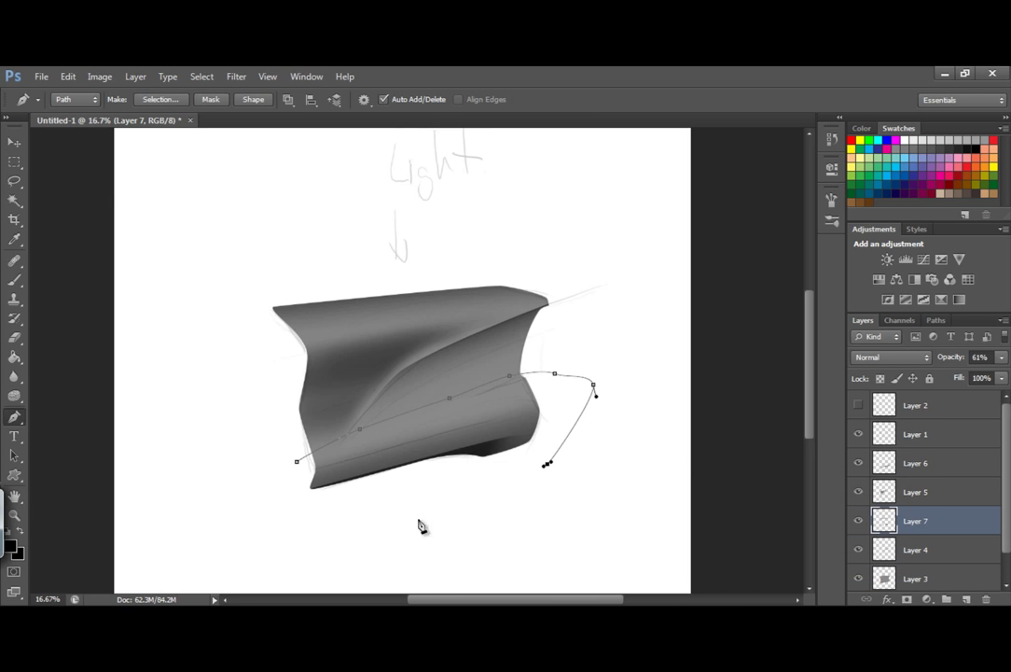
right_click(446, 261)
click(467, 280)
key(Return)
key(m)
right_click(492, 277)
click(566, 440)
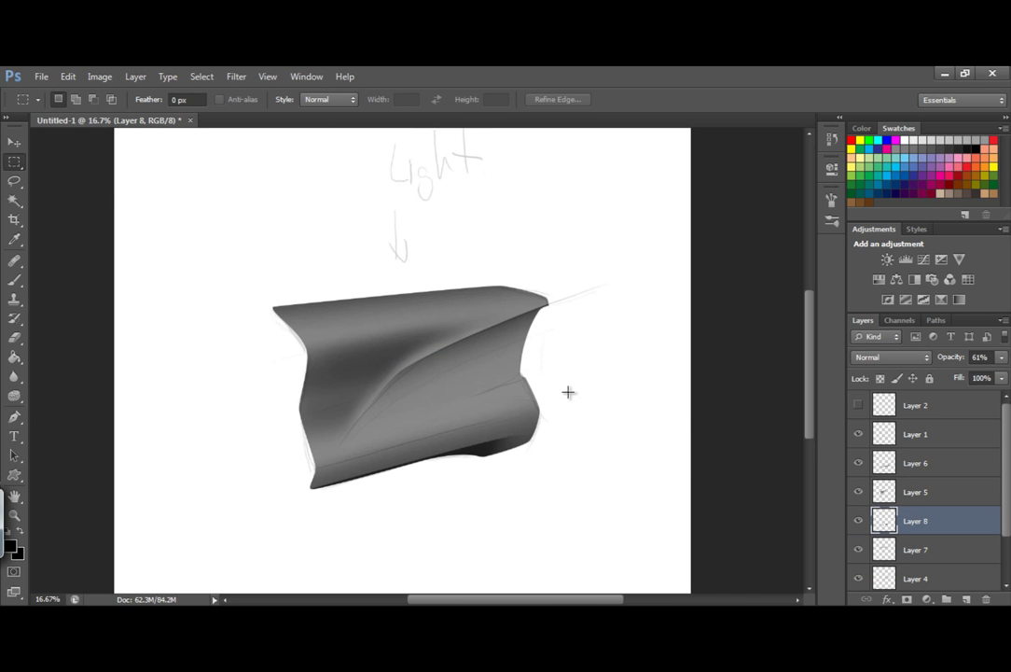
double_click(942, 521)
drag(723, 555, 693, 555)
key(Return)
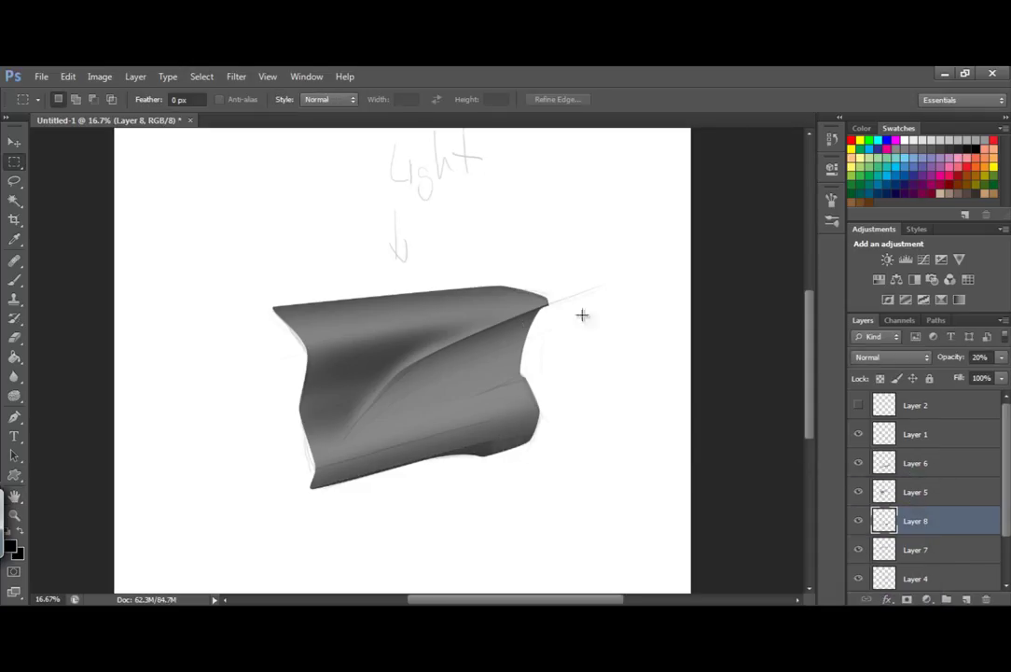
On a new Layer 9, paint a soft white highlight along the top ridge inside the cloth selection
click(966, 599)
scroll(923, 494, down, 3)
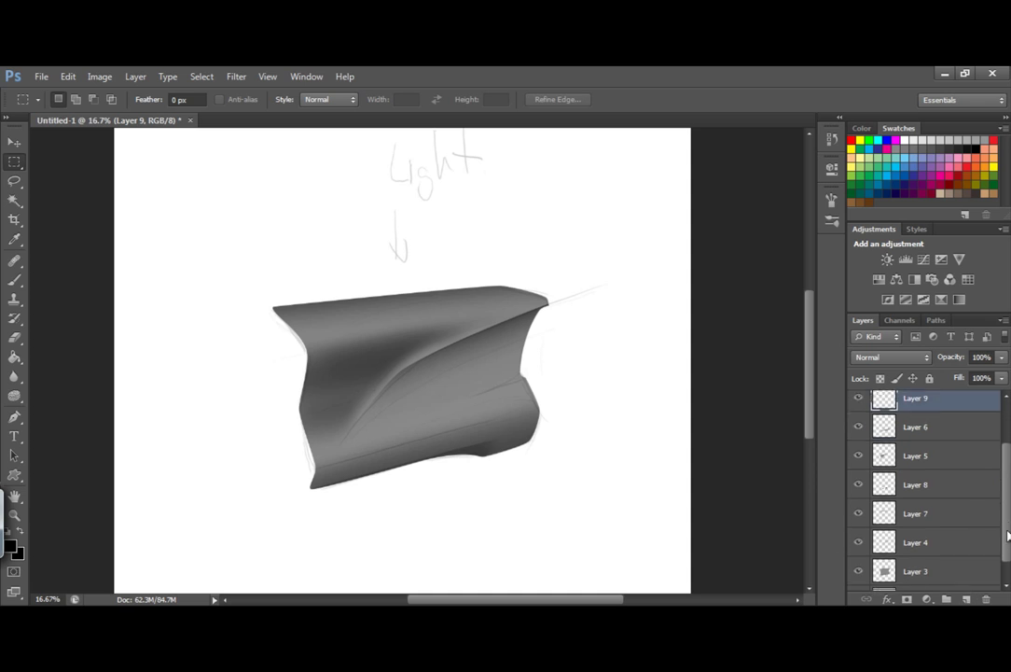
ctrl+click(883, 548)
key(r)
drag(425, 379, 424, 384)
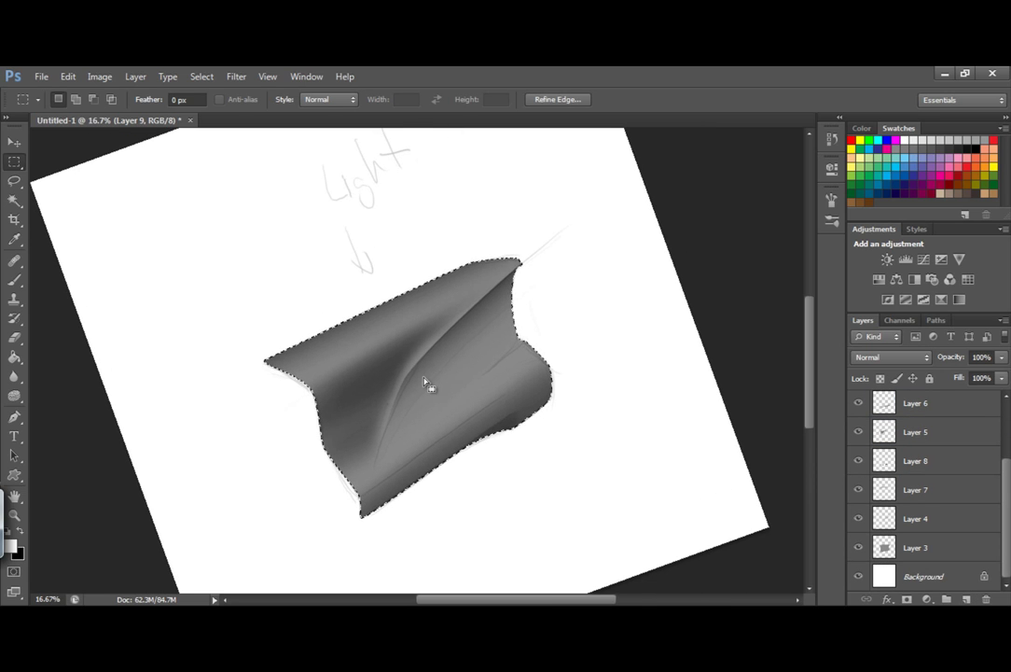
key(b)
mouse_move(318, 362)
mouse_down()
mouse_move(418, 305)
mouse_move(373, 334)
mouse_move(282, 364)
mouse_up()
drag(346, 388, 458, 307)
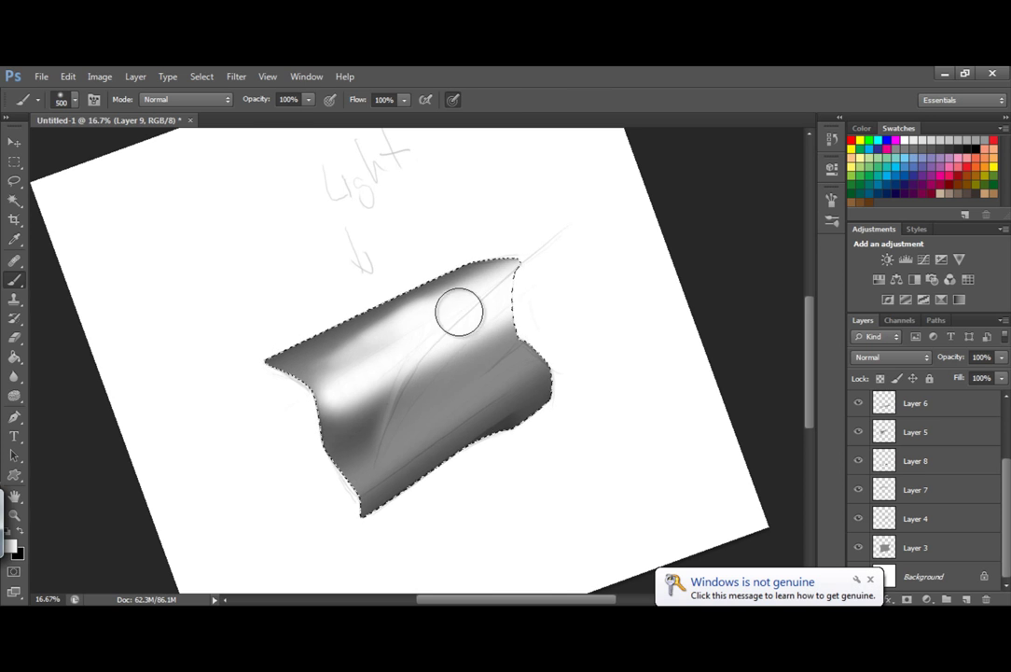
key(ctrl+z)
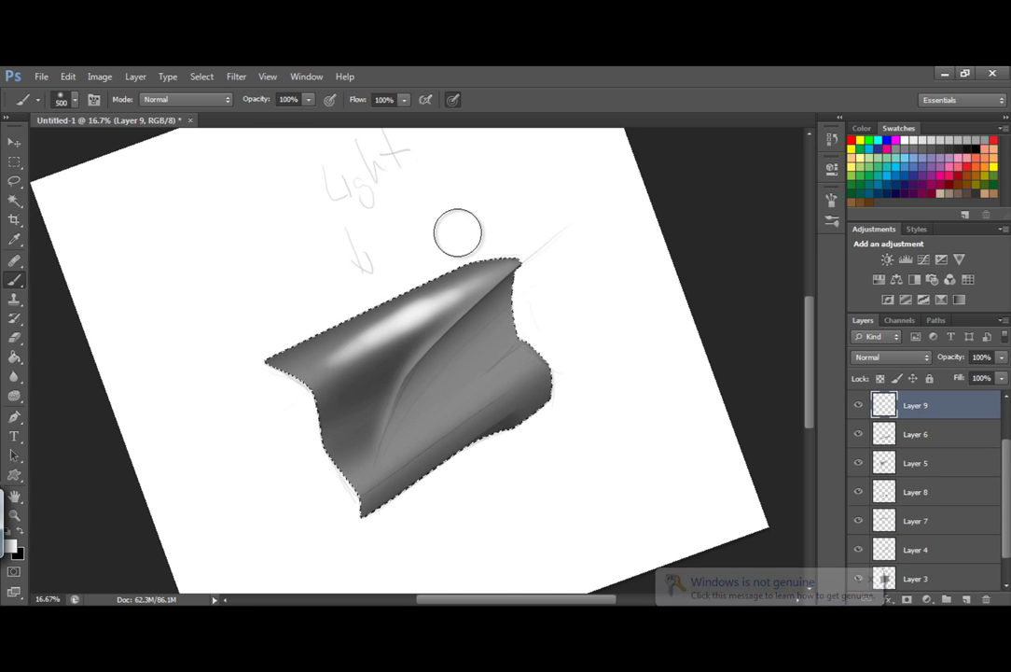
Set Layer 9's highlight to Soft Light and rotate it to follow the ridge
key(m)
key(ctrl+d)
double_click(882, 408)
click(746, 533)
click(746, 509)
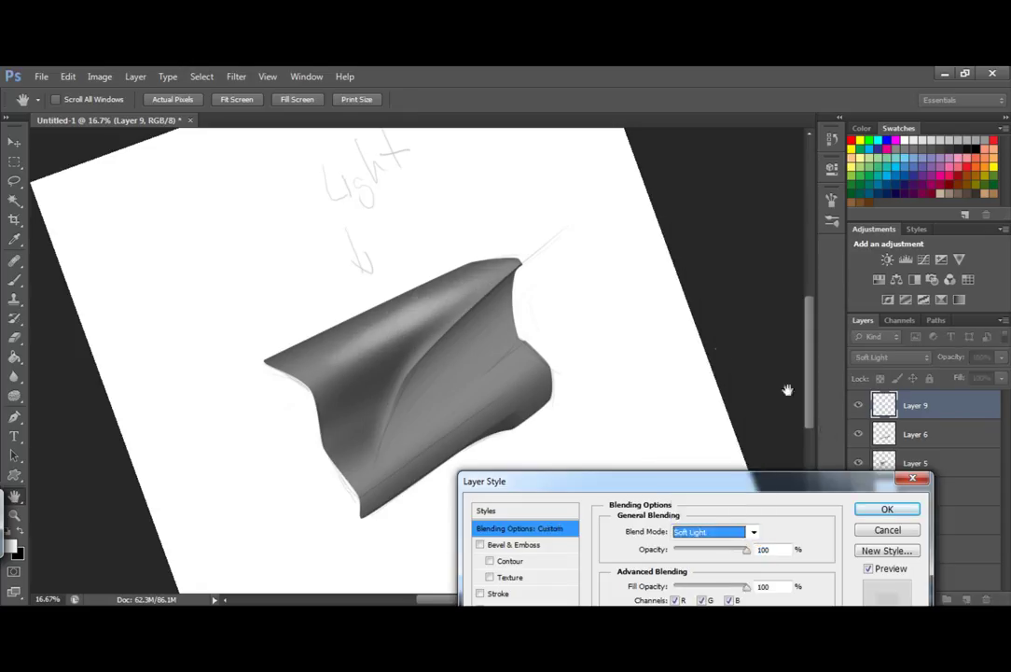
key(Return)
right_click(499, 301)
click(553, 429)
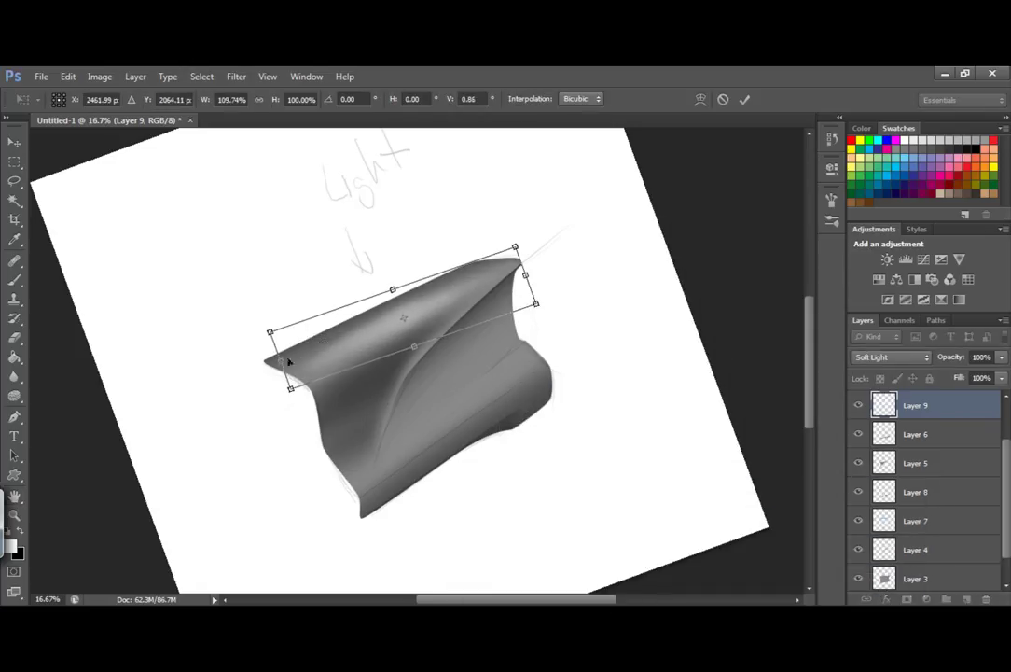
mouse_move(525, 295)
mouse_down()
mouse_move(549, 253)
mouse_move(551, 271)
mouse_up()
key(Return)
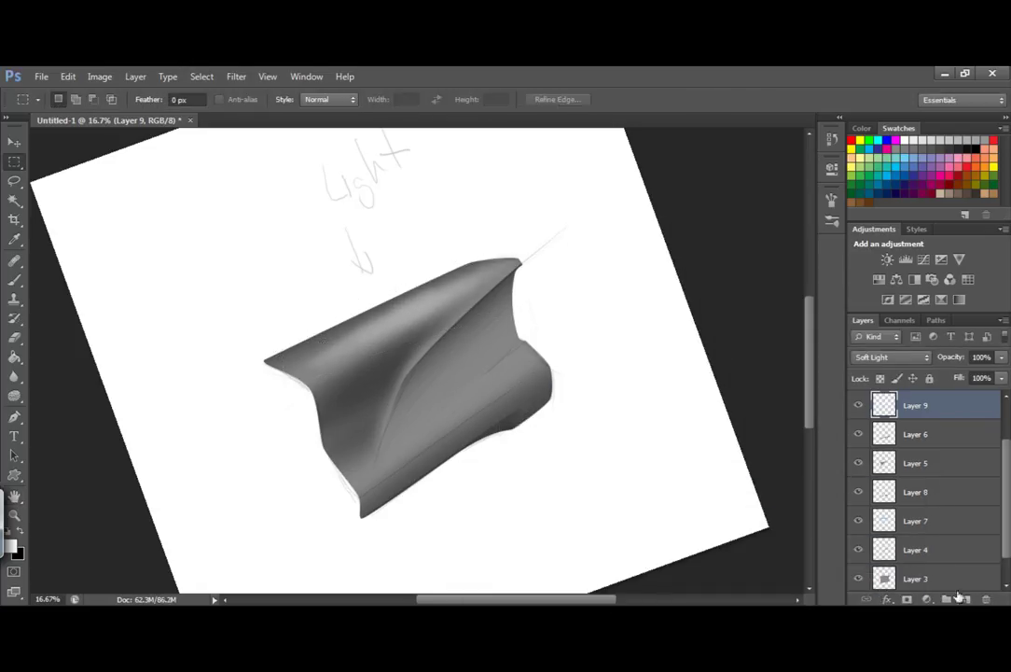
Add Layer 10 and paint a bright highlight along the central fold
click(966, 599)
key(b)
mouse_move(392, 454)
mouse_down()
mouse_move(384, 441)
mouse_move(445, 339)
mouse_move(393, 425)
mouse_up()
Draw a closed Pen path around the central fold, curving it along the ridge
key(p)
click(374, 466)
click(394, 394)
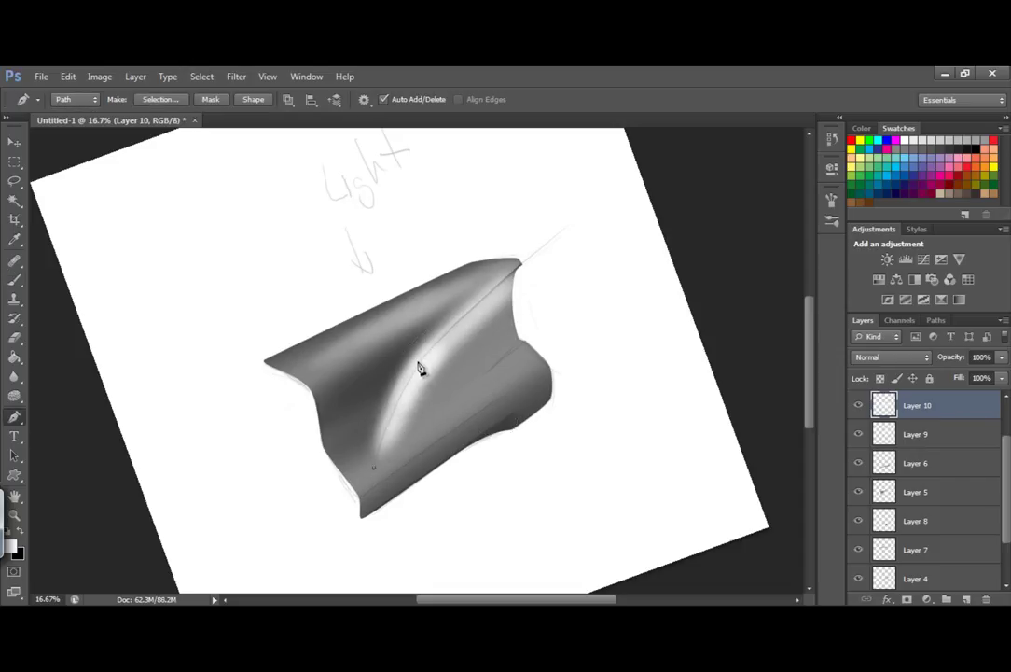
click(419, 359)
click(535, 253)
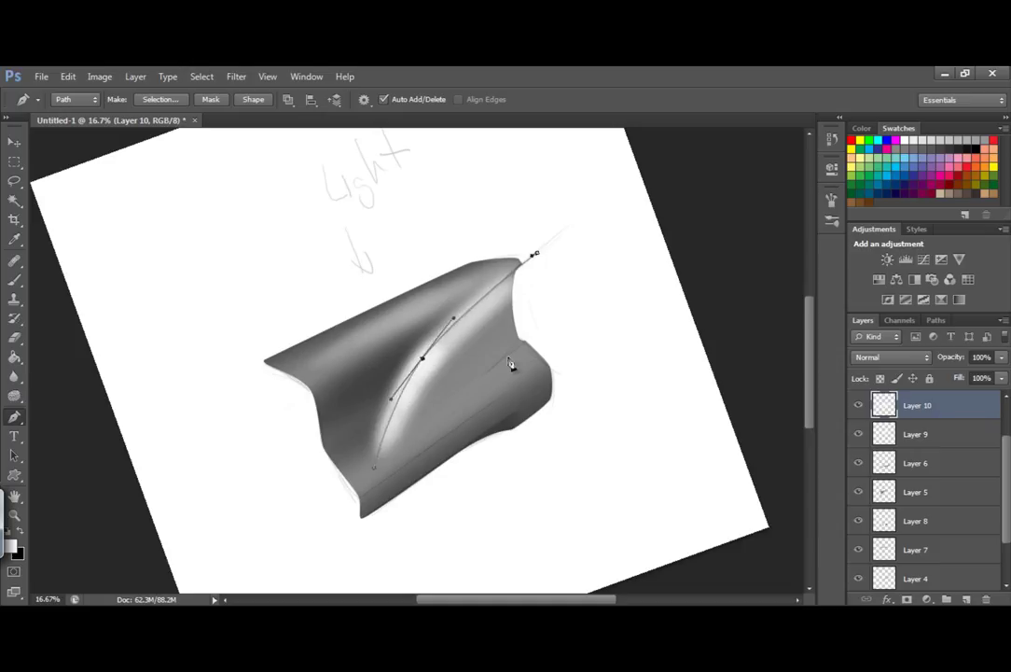
click(418, 380)
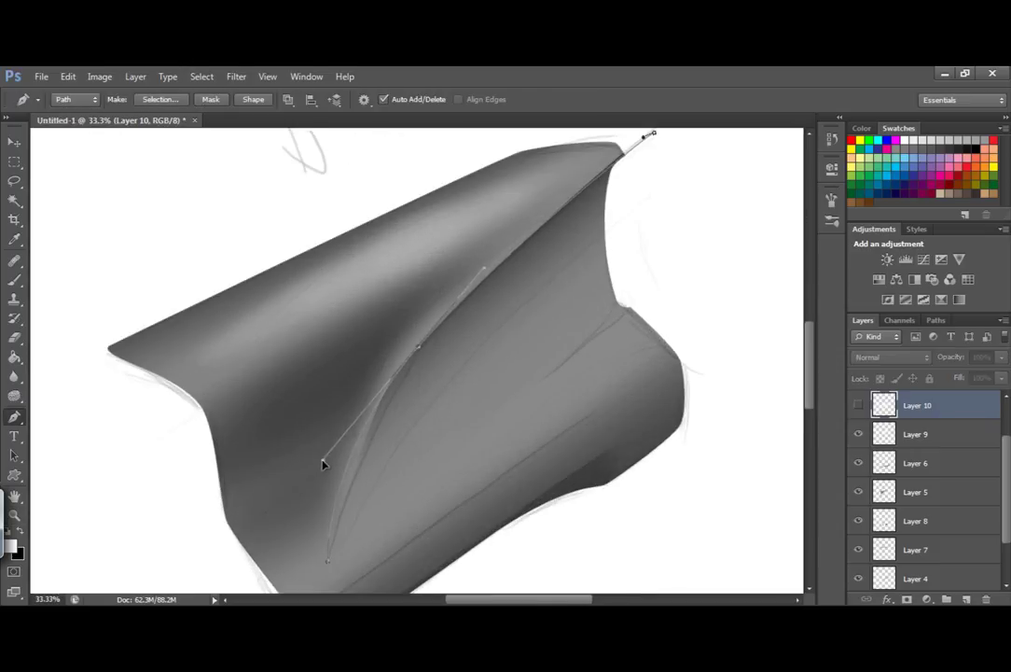
alt+click(416, 356)
drag(416, 357, 479, 275)
click(630, 149)
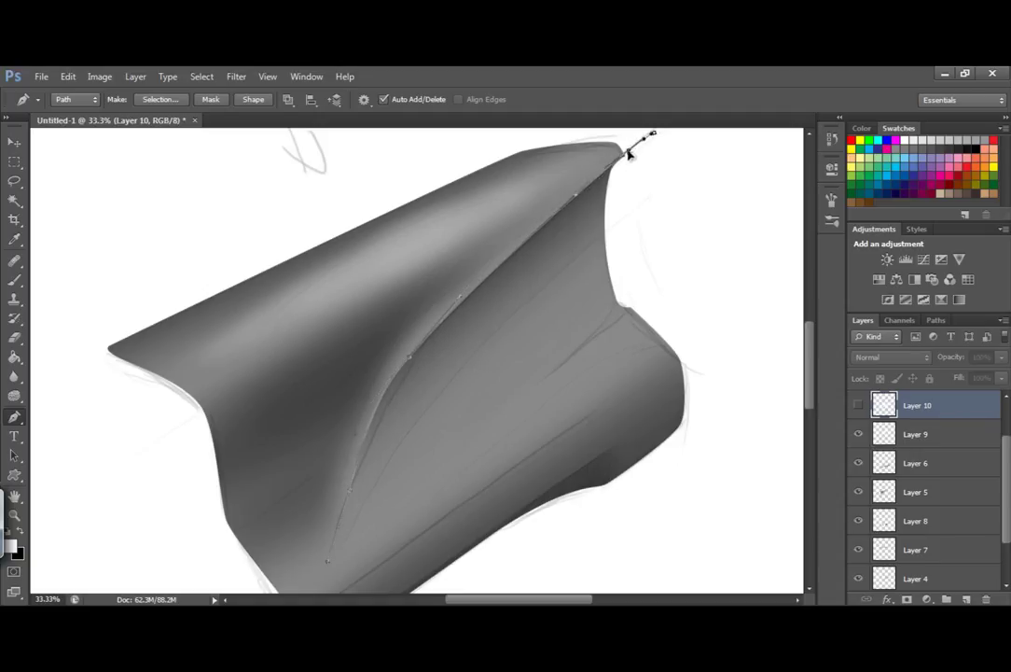
click(329, 560)
Turn the path into a selection and trim the fold highlight to that sharp edge
right_click(581, 255)
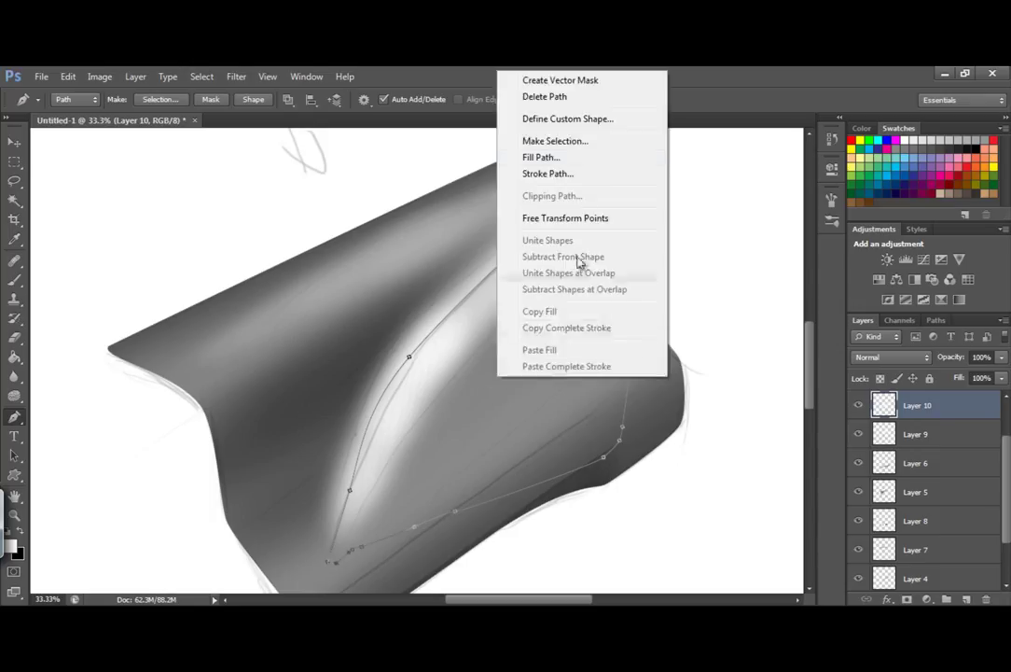
click(553, 140)
click(586, 226)
key(b)
key(ctrl+d)
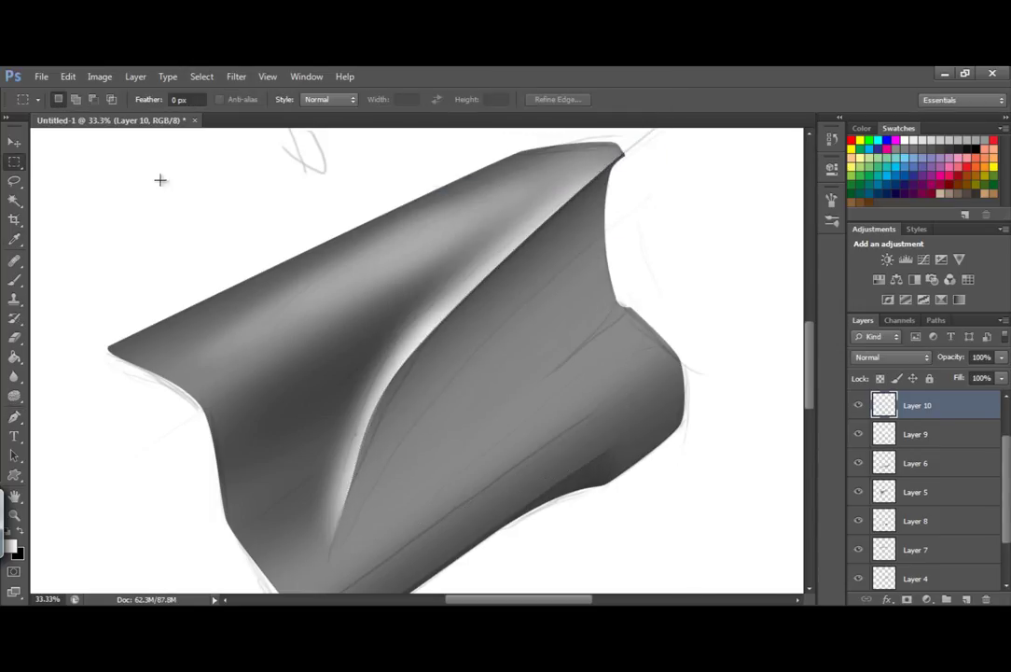
key(z)
alt+click(583, 318)
Set Layer 10's opacity to 30% and add a new Layer 11 above it
double_click(961, 405)
drag(761, 551, 706, 550)
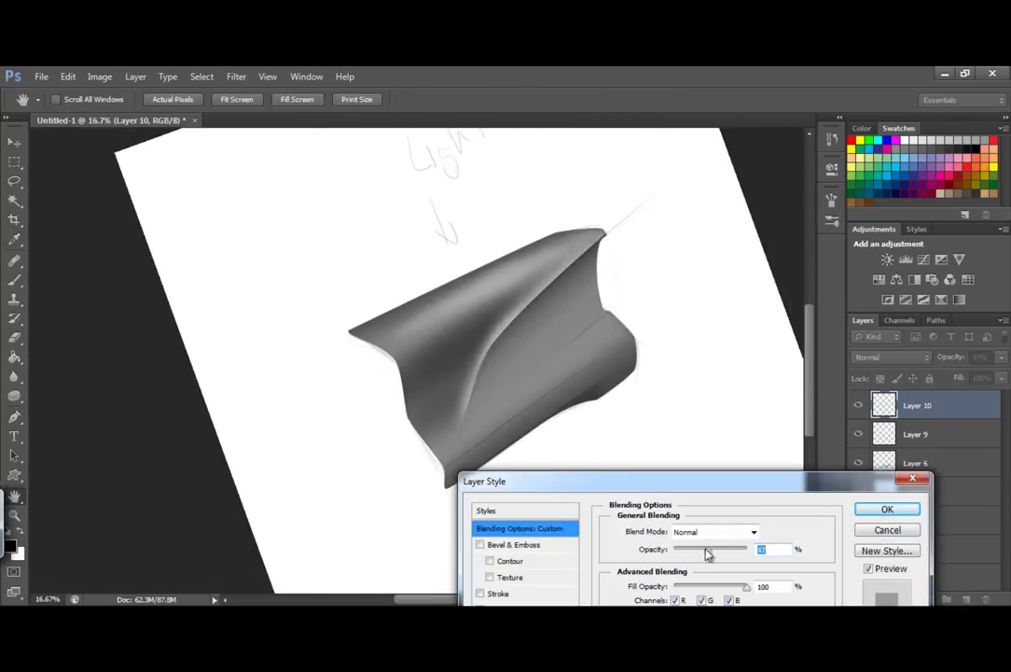
click(891, 510)
key(p)
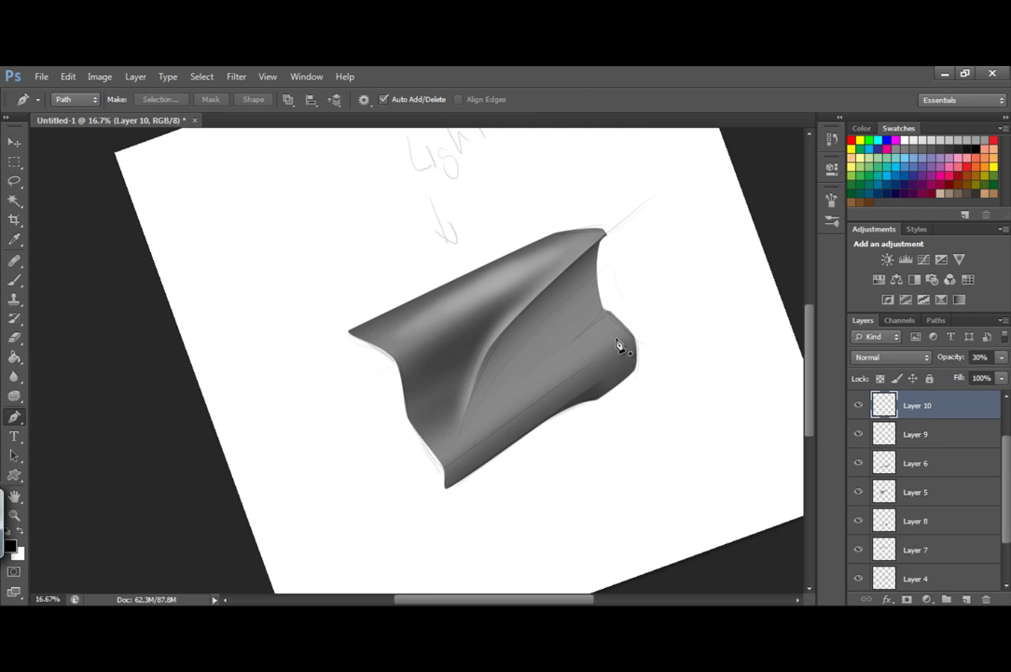
key(ctrl+shift+alt+n)
Brush light strokes across the cloth's middle and rounded lower-right part on Layer 11
key(b)
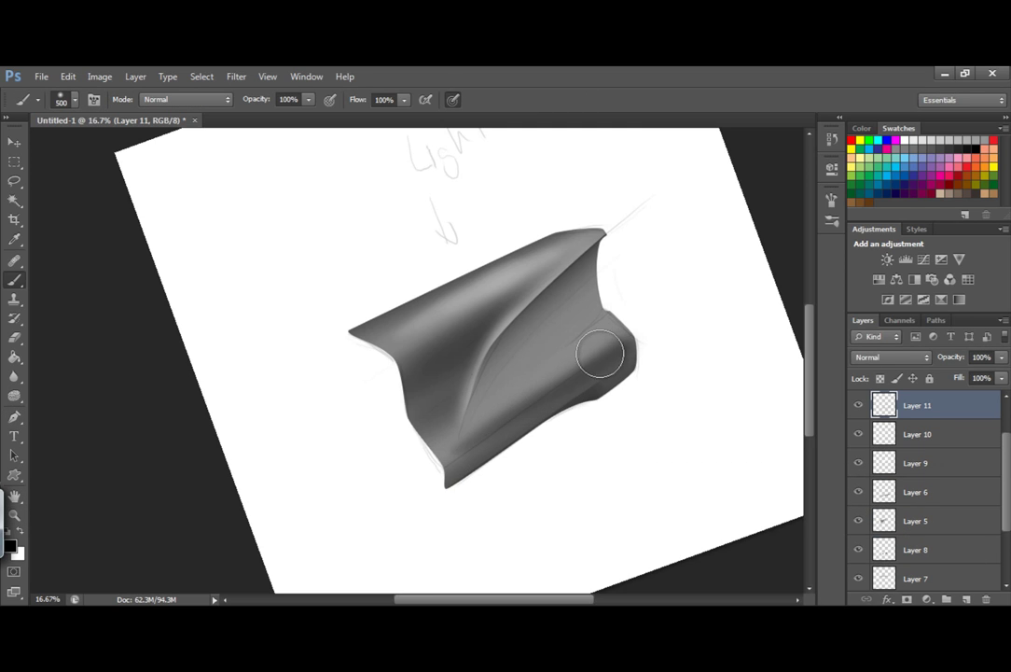
mouse_move(401, 373)
mouse_down()
mouse_move(532, 289)
mouse_move(532, 275)
mouse_up()
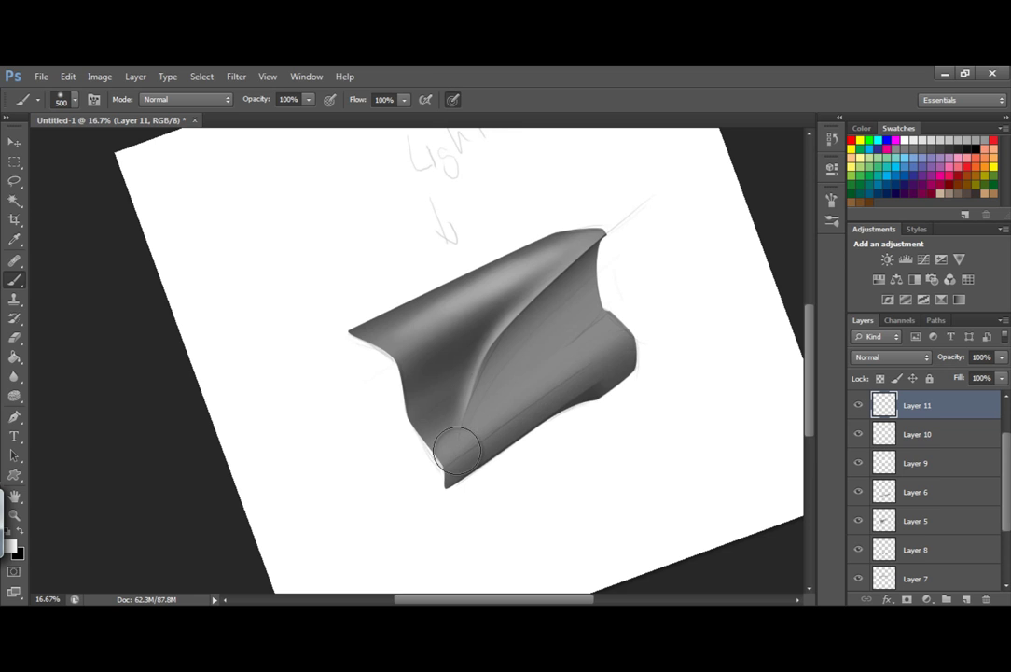
drag(374, 396, 546, 261)
mouse_move(566, 362)
mouse_down()
mouse_move(601, 350)
mouse_move(591, 345)
mouse_move(497, 411)
mouse_move(644, 357)
mouse_move(492, 406)
mouse_up()
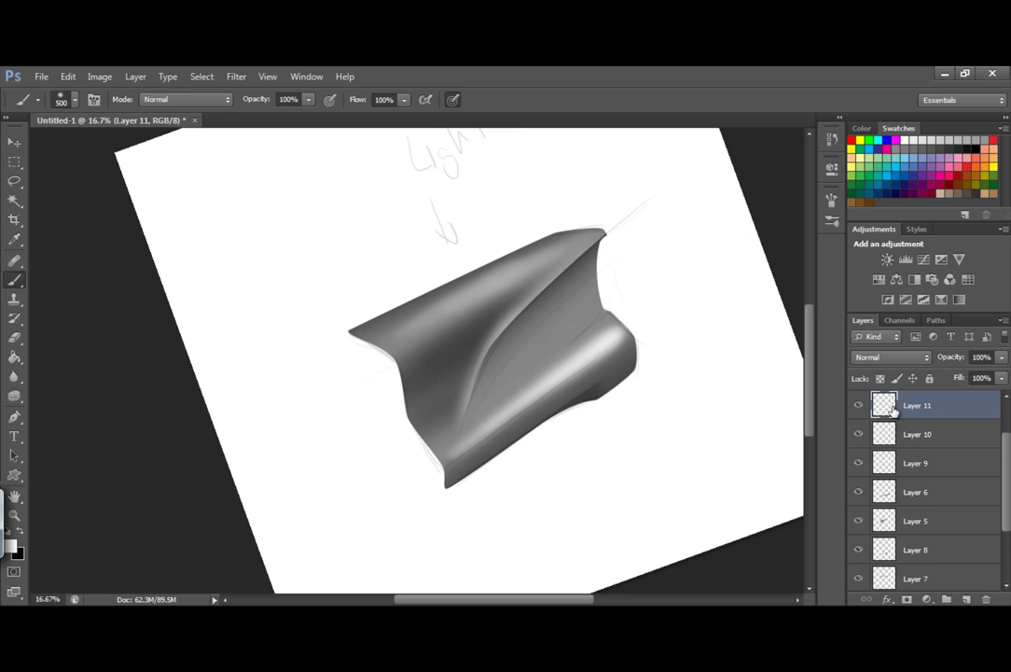
Set Layer 11 to Soft Light blending at about 90% opacity
double_click(951, 405)
click(715, 532)
click(699, 339)
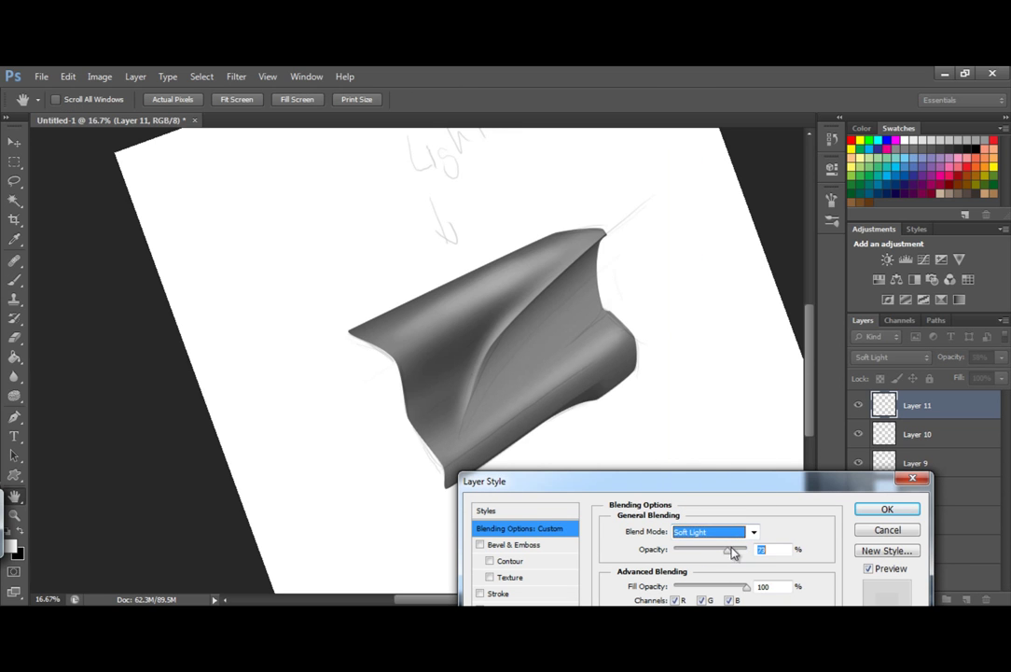
drag(745, 551, 738, 551)
key(Return)
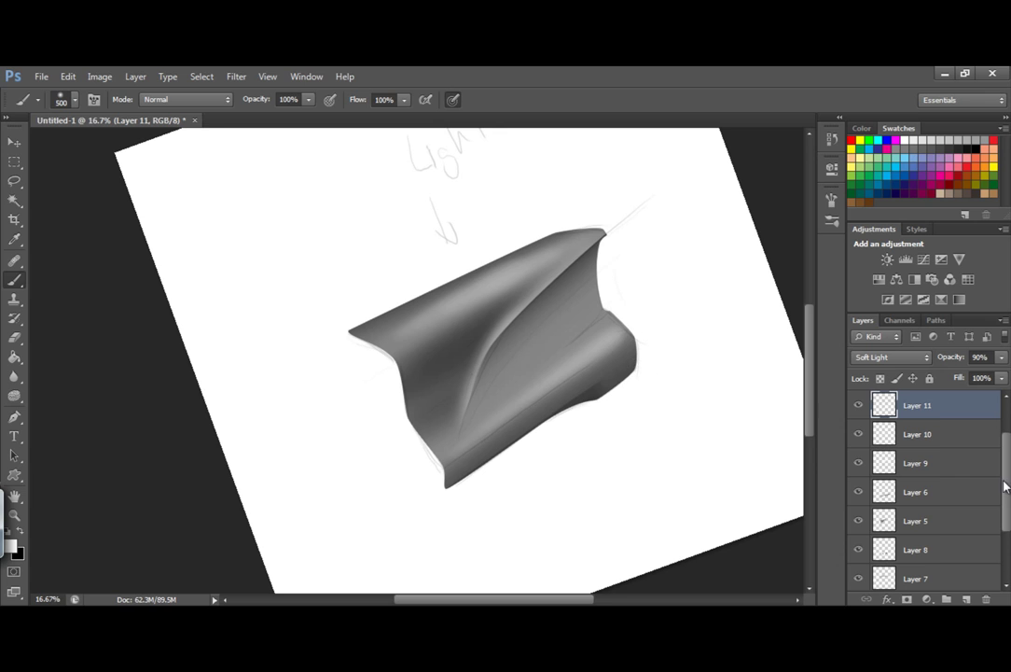
Load the cloth outline from Layer 3 and darken its lower-right side on a new layer
scroll(1006, 486, down, 3)
click(917, 547)
ctrl+click(885, 547)
key(ctrl+shift+alt+n)
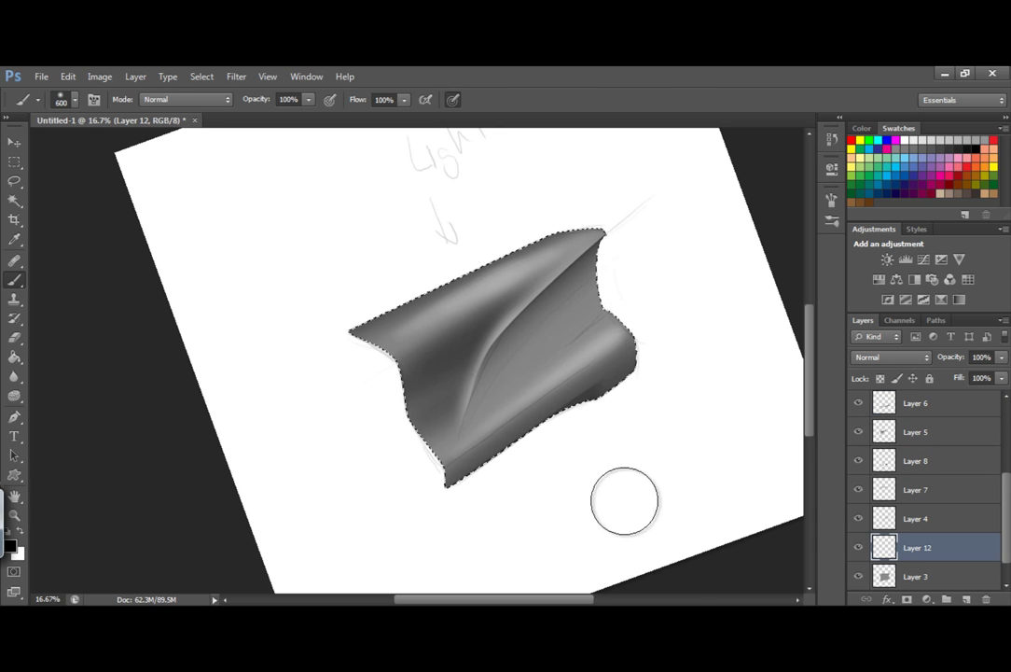
drag(458, 463, 609, 270)
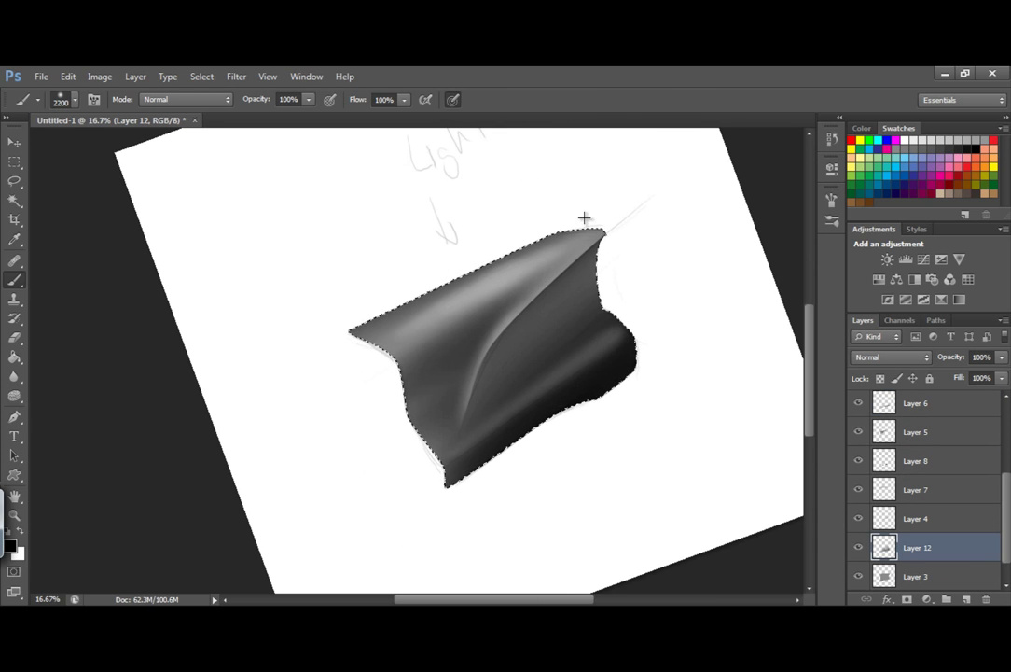
Deselect and lower Layer 12's opacity to 53%
key(m)
key(ctrl+d)
double_click(971, 548)
drag(747, 549, 712, 549)
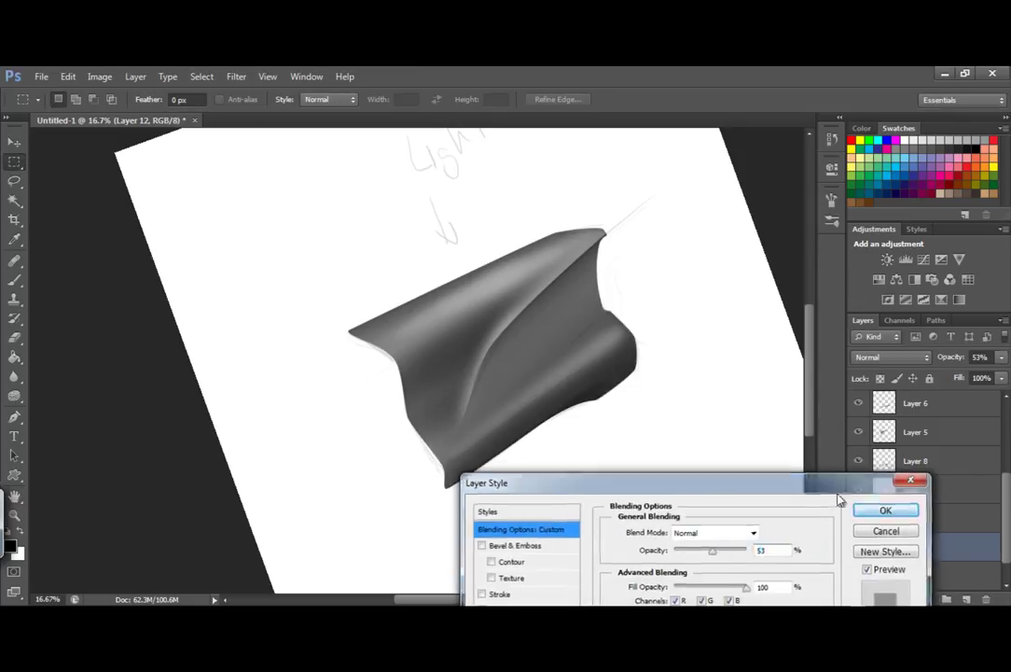
click(885, 510)
Duplicate Layer 1, hide the original, and zoom in on the cloth fold
scroll(992, 498, up, 3)
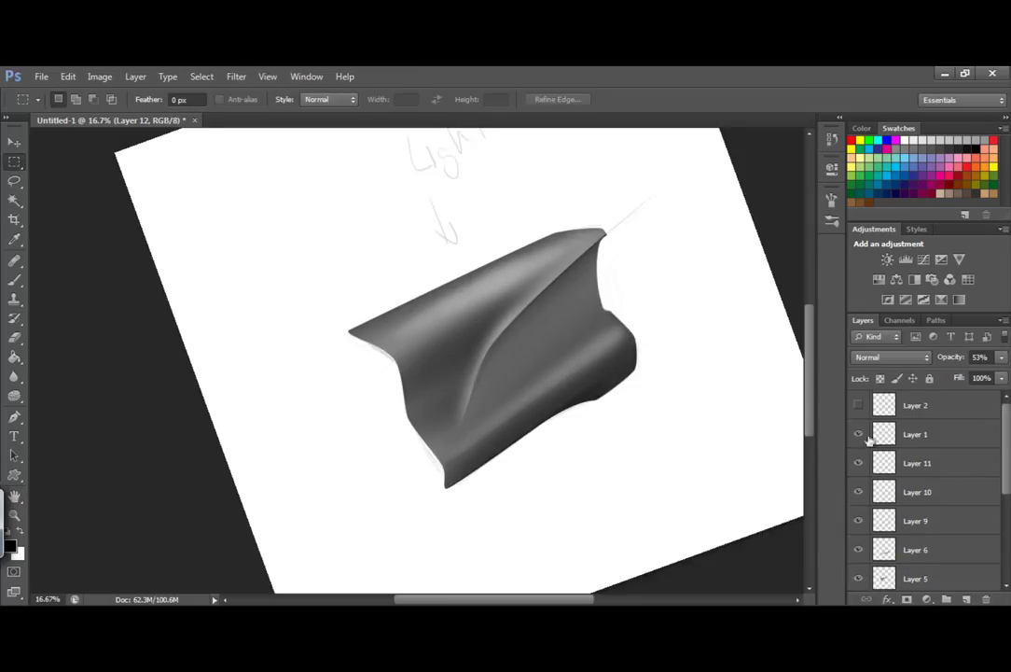
right_click(867, 440)
click(601, 308)
key(Return)
click(858, 462)
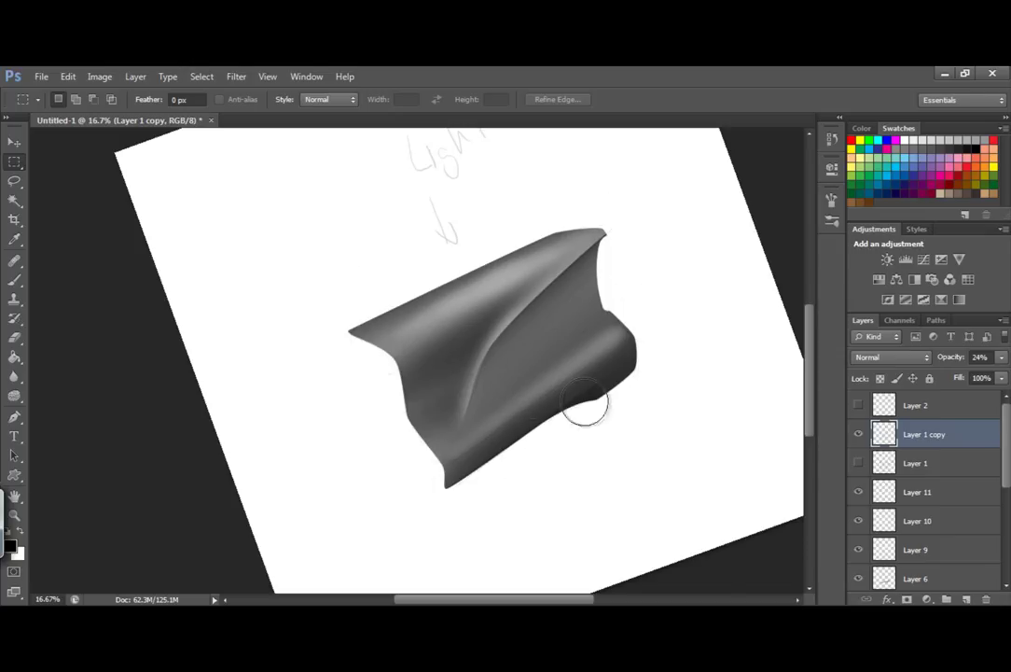
key(z)
click(552, 313)
Load the cloth outline as a selection and add a new empty Layer 13
scroll(942, 504, down, 3)
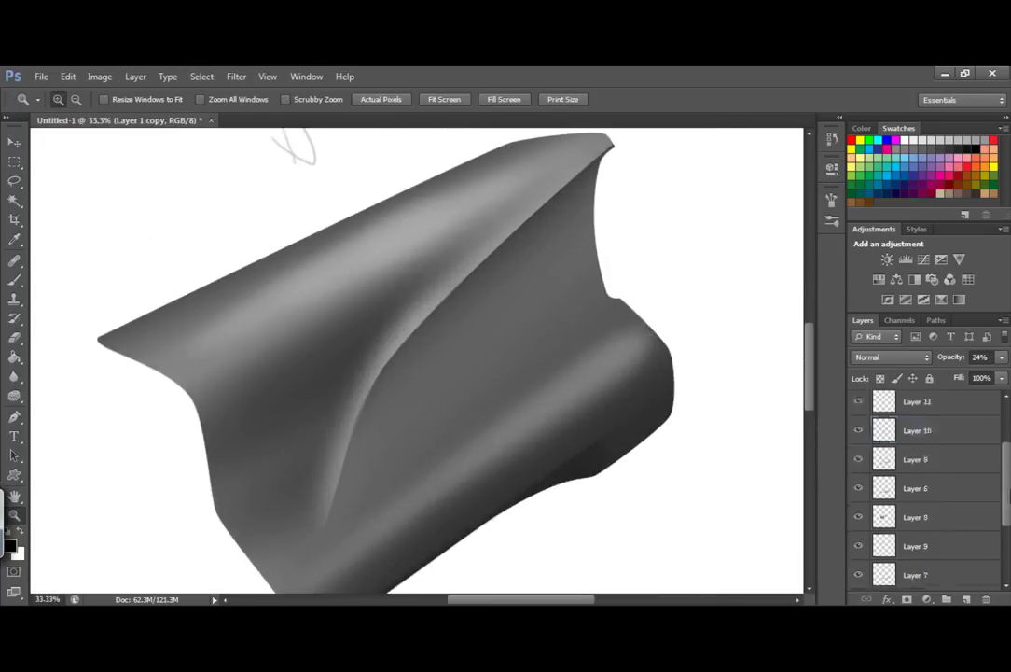
scroll(942, 535, down, 3)
ctrl+click(965, 551)
click(934, 433)
key(ctrl+shift+alt+n)
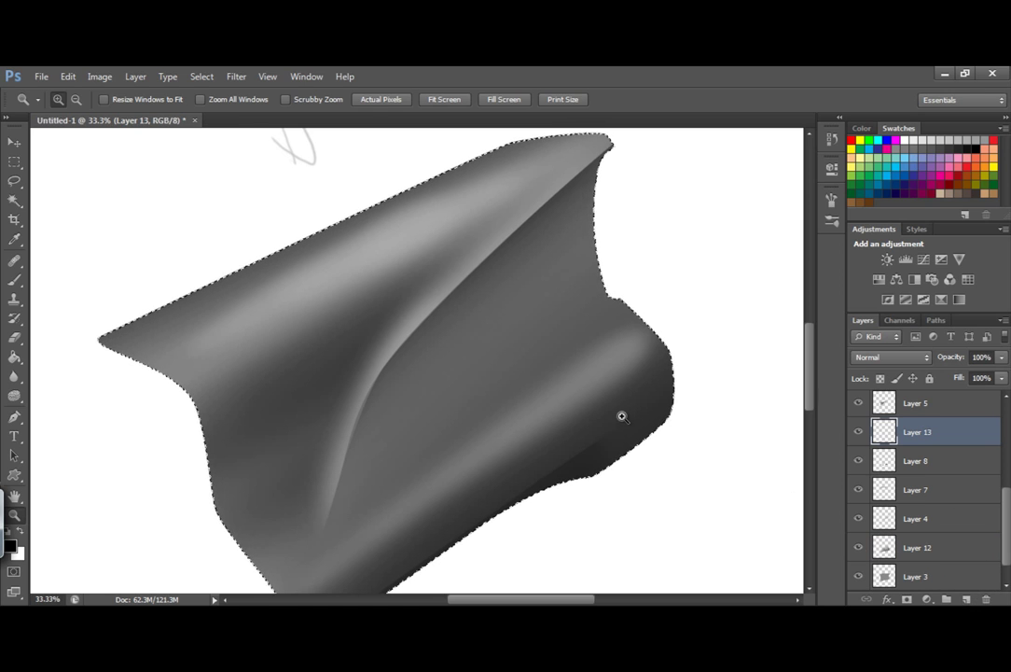
Pen a thin path along the crease and intersect it with the cloth selection
key(p)
click(623, 297)
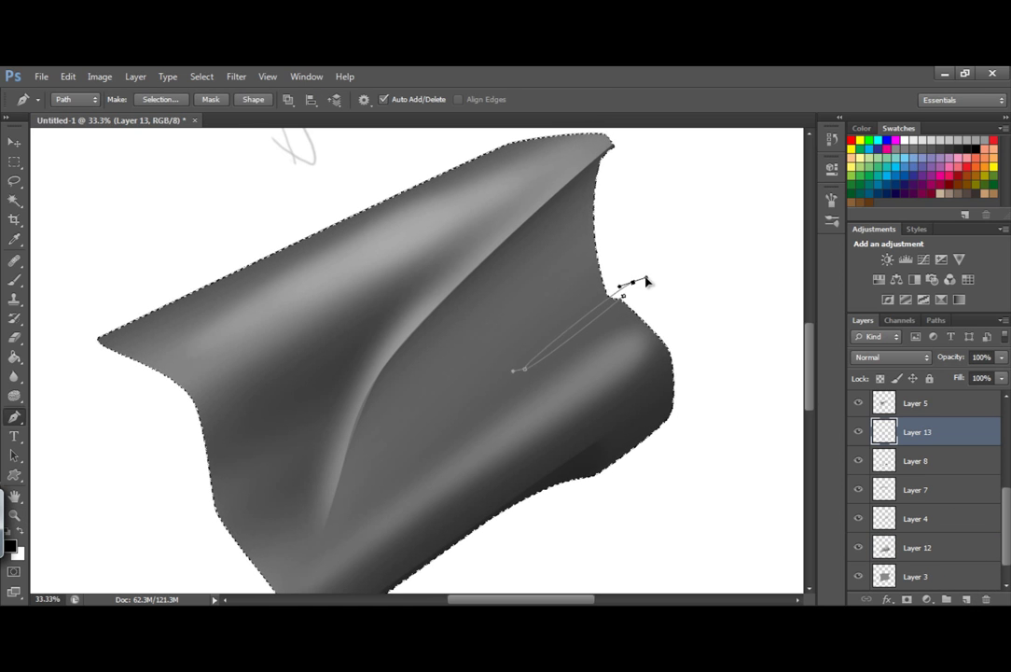
drag(477, 405, 467, 412)
click(624, 297)
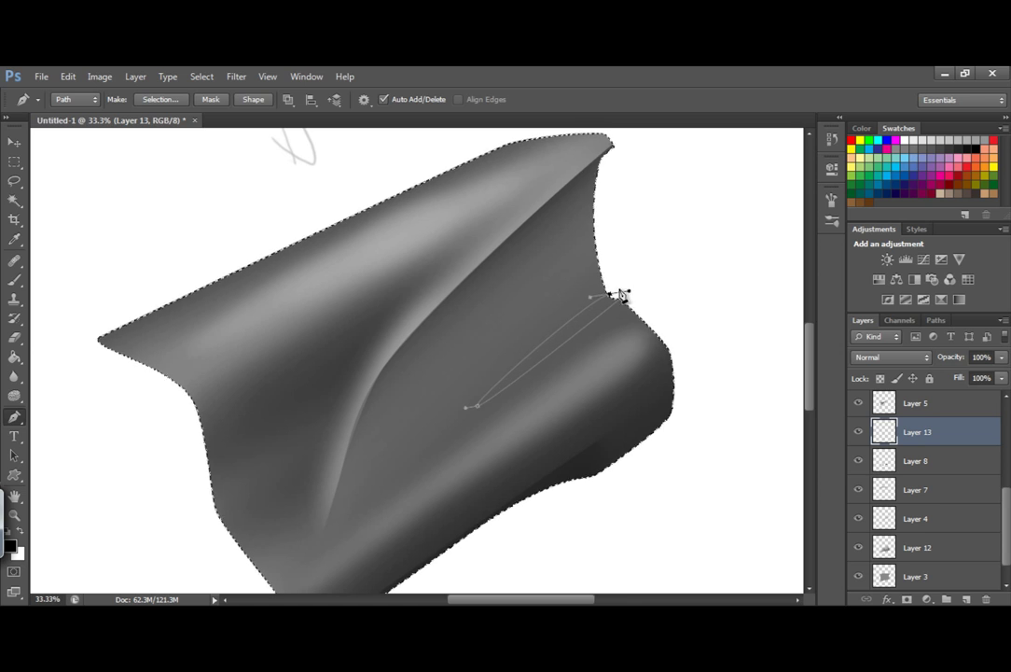
right_click(620, 294)
click(448, 340)
click(583, 223)
Brush a light tone into the strip, deselect, and blur the streak
key(b)
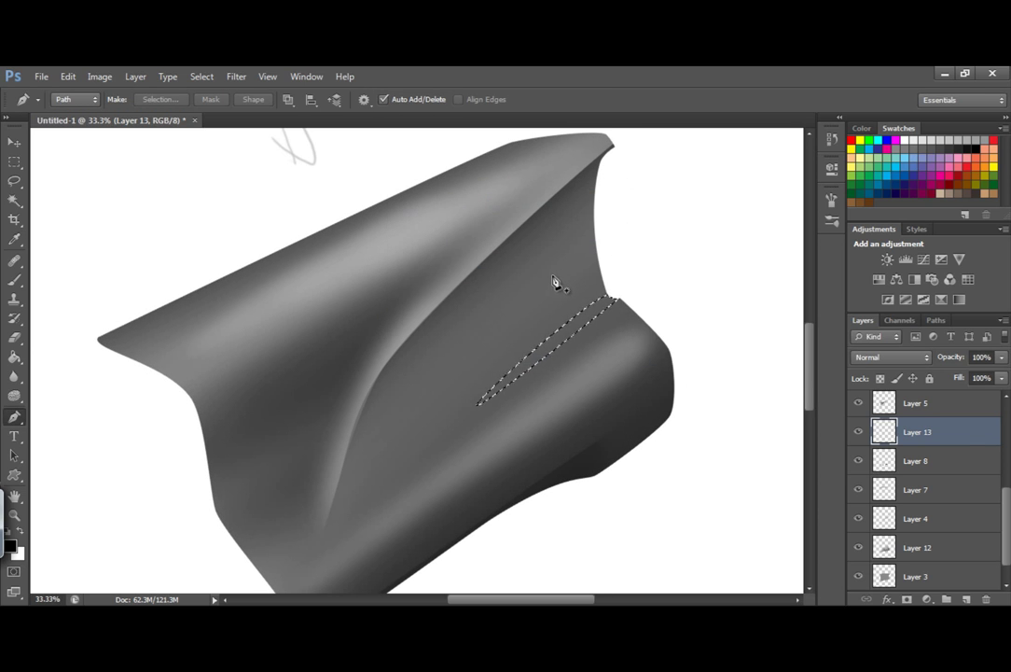
mouse_move(716, 490)
mouse_down()
mouse_move(609, 383)
mouse_move(535, 452)
mouse_up()
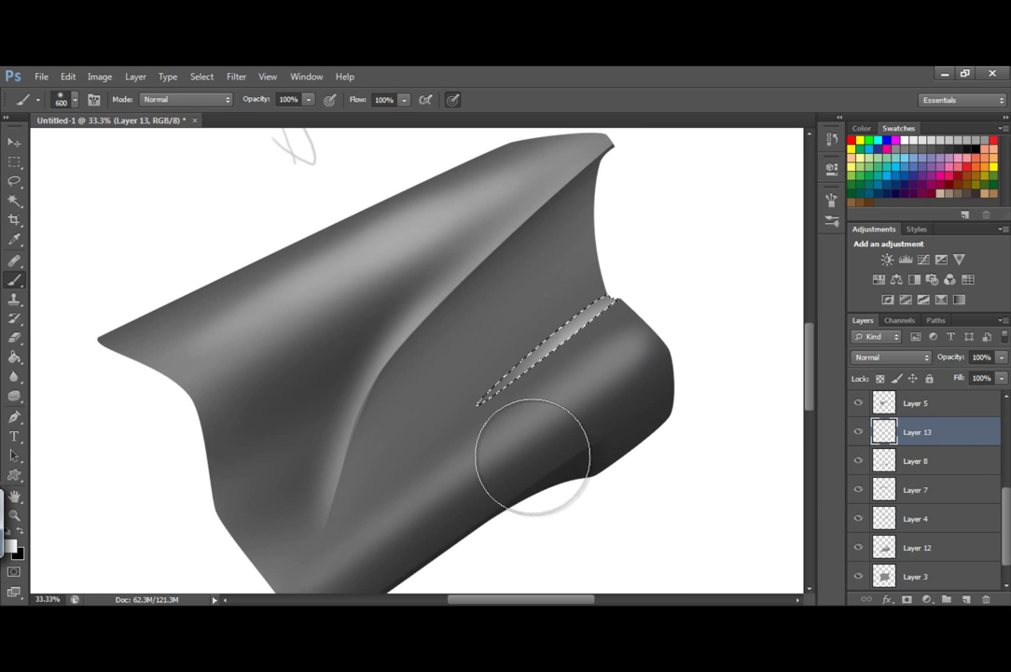
key(m)
key(ctrl+d)
key(g)
click(21, 375)
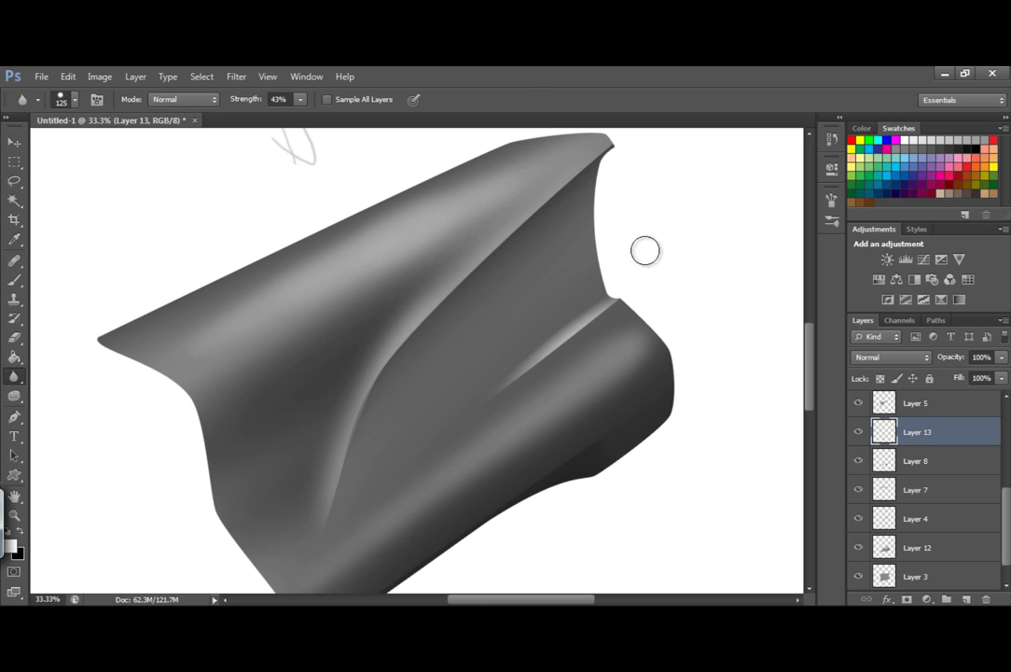
Set Layer 13's blend mode to Soft Light
double_click(887, 435)
click(655, 533)
click(678, 332)
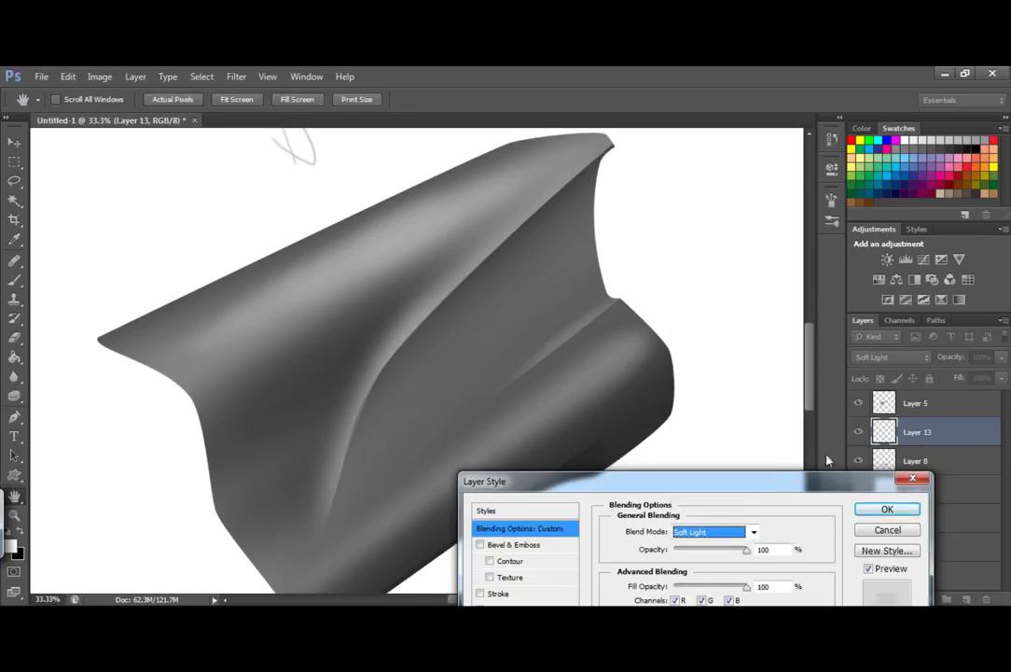
key(Return)
Pen a sliver along the diagonal fold edge and fill it with black
key(z)
key(p)
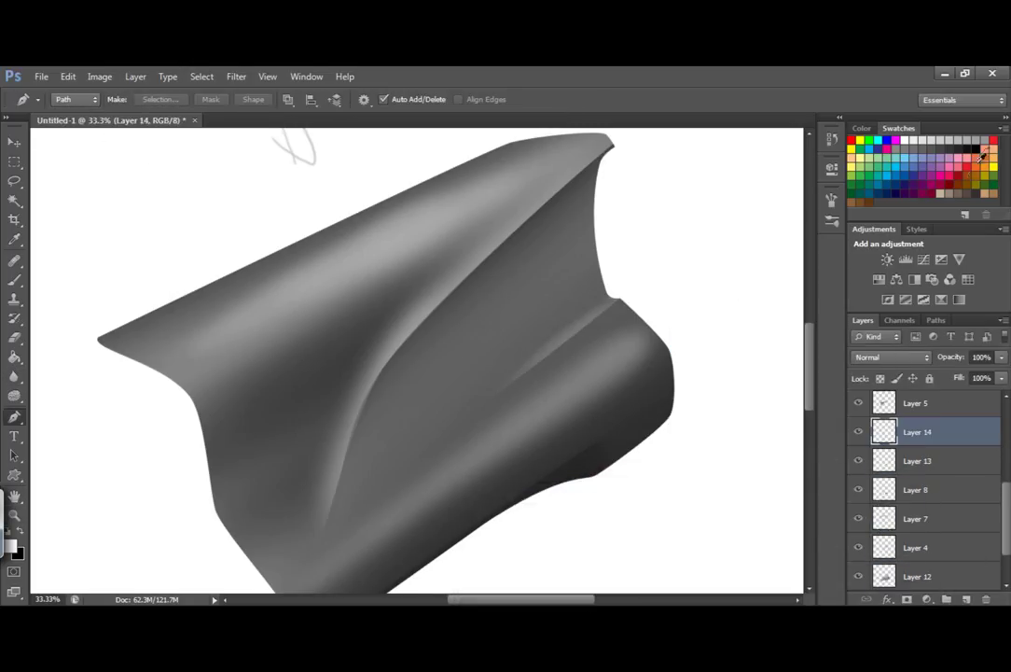
click(324, 532)
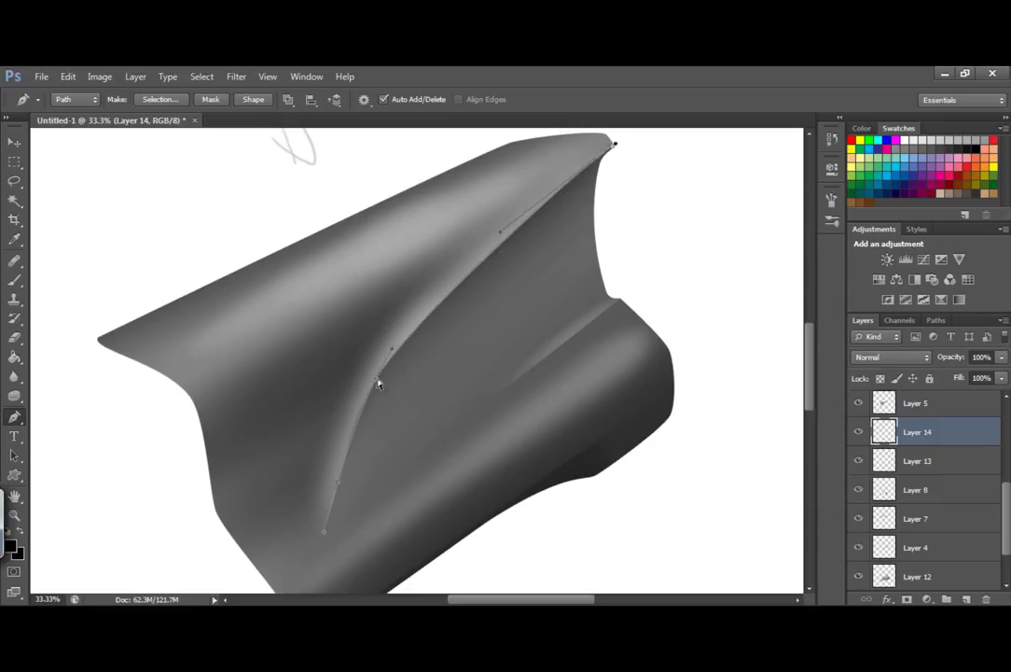
click(357, 418)
right_click(550, 301)
click(583, 224)
click(542, 255)
key(ctrl+d)
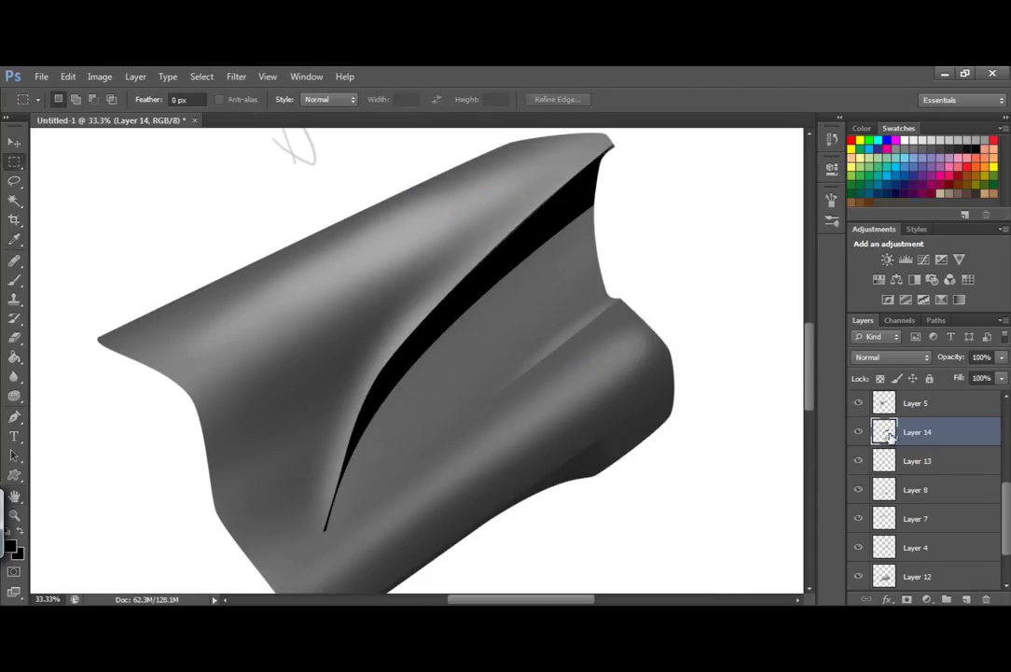
Set Layer 14 to Soft Light blending at 42% opacity
double_click(889, 436)
click(711, 532)
click(714, 422)
click(887, 510)
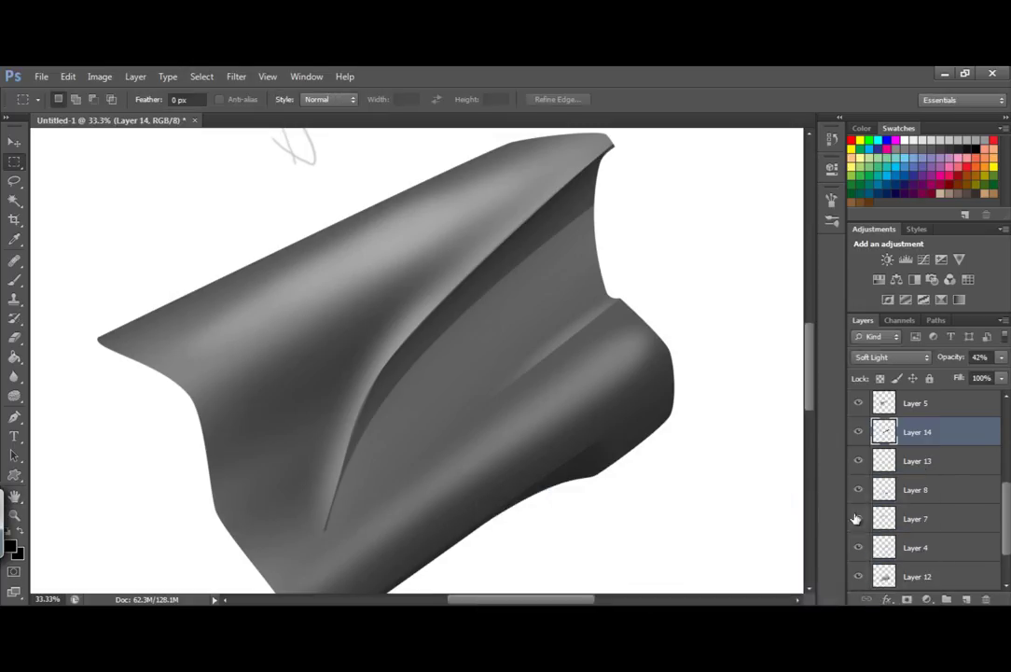
key(bracketright)
key(bracketright)
key(bracketright)
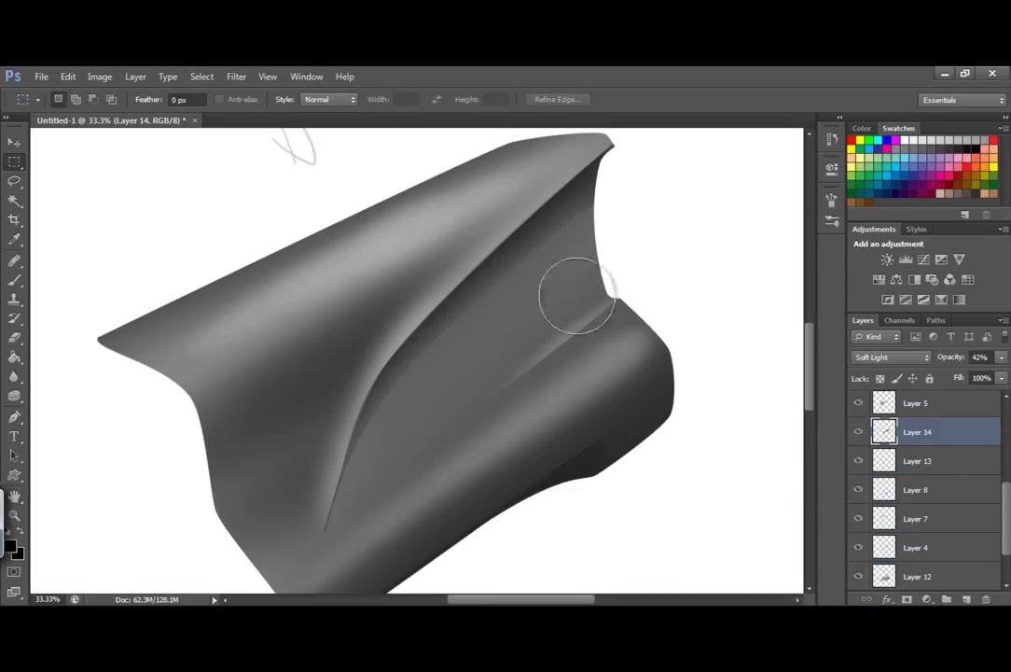
Duplicate Layer 14 as Layer 14 copy, then zoom out and back in on the cloth
right_click(548, 356)
click(560, 393)
key(Return)
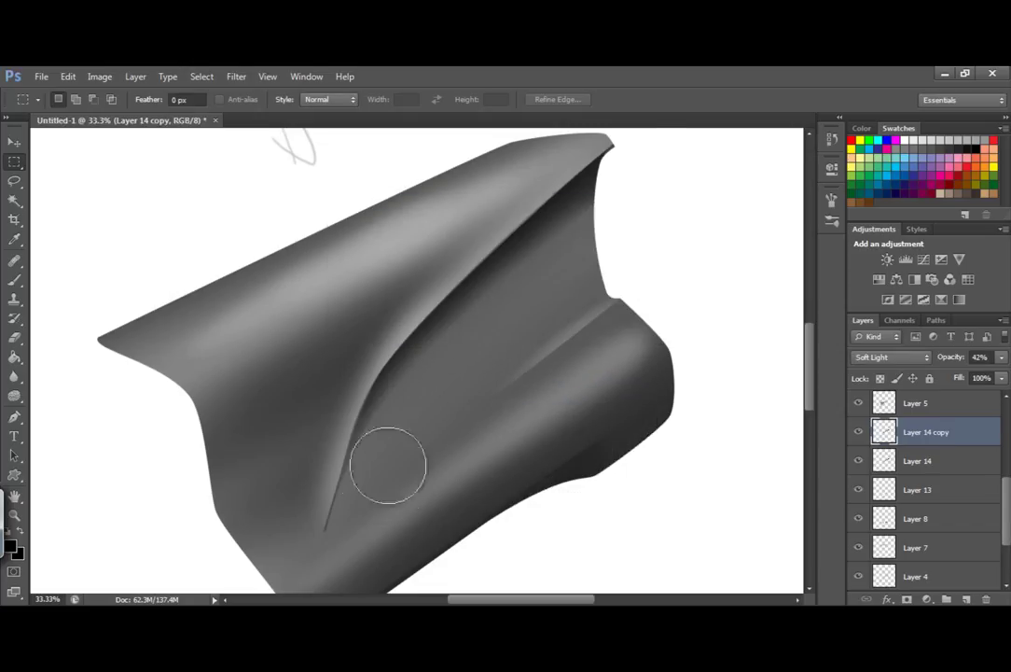
key(z)
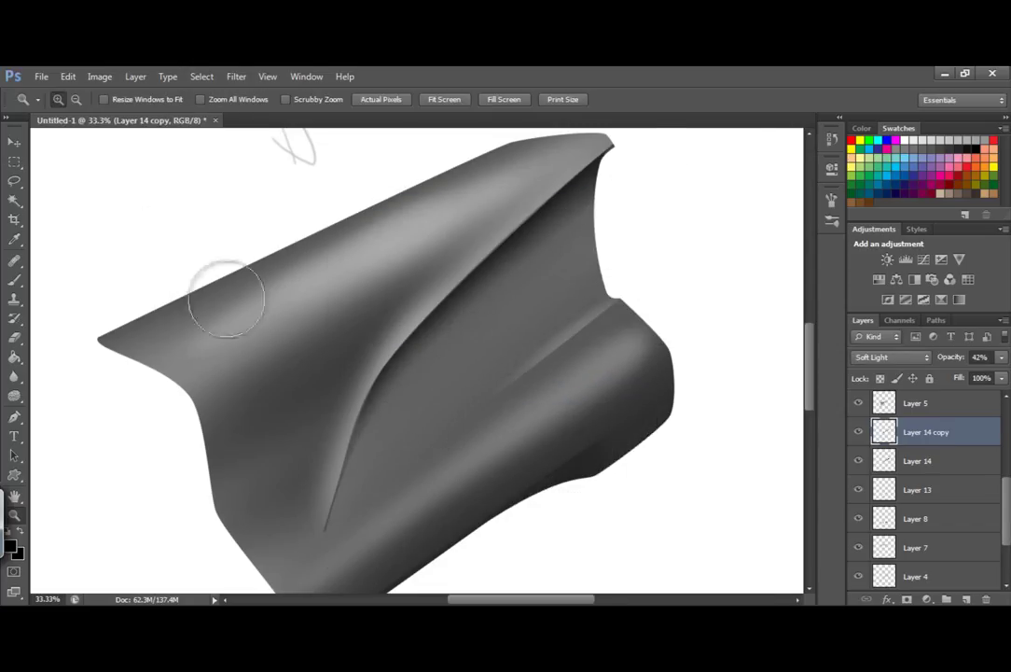
key(ctrl+minus)
key(ctrl+minus)
key(ctrl+minus)
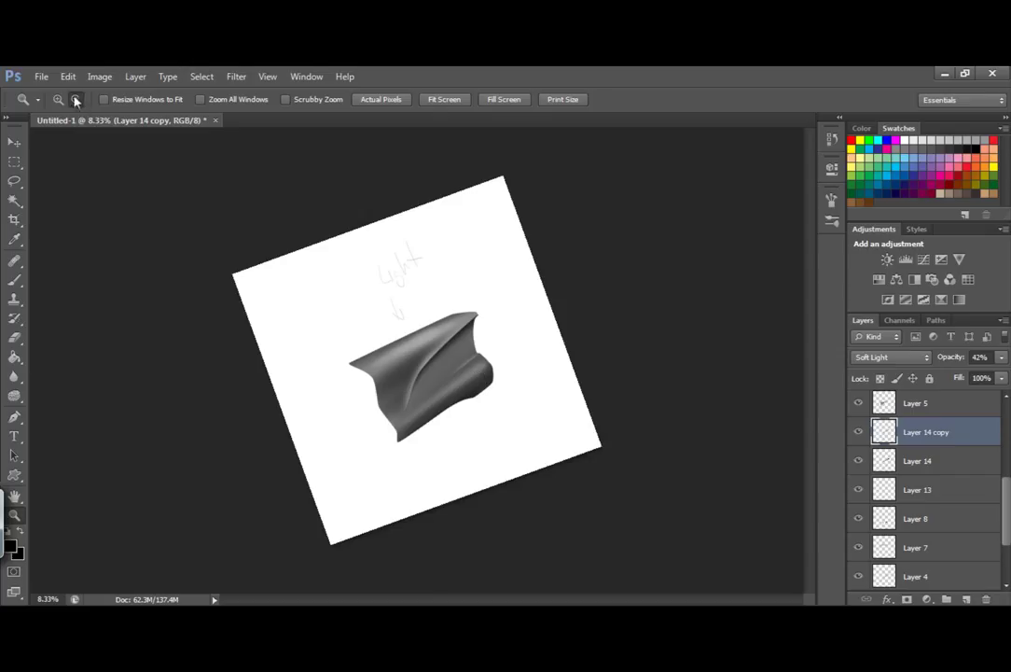
click(420, 354)
Add Layer 15 and turn a curved Pen path along the top ridge into a selection
click(420, 307)
key(p)
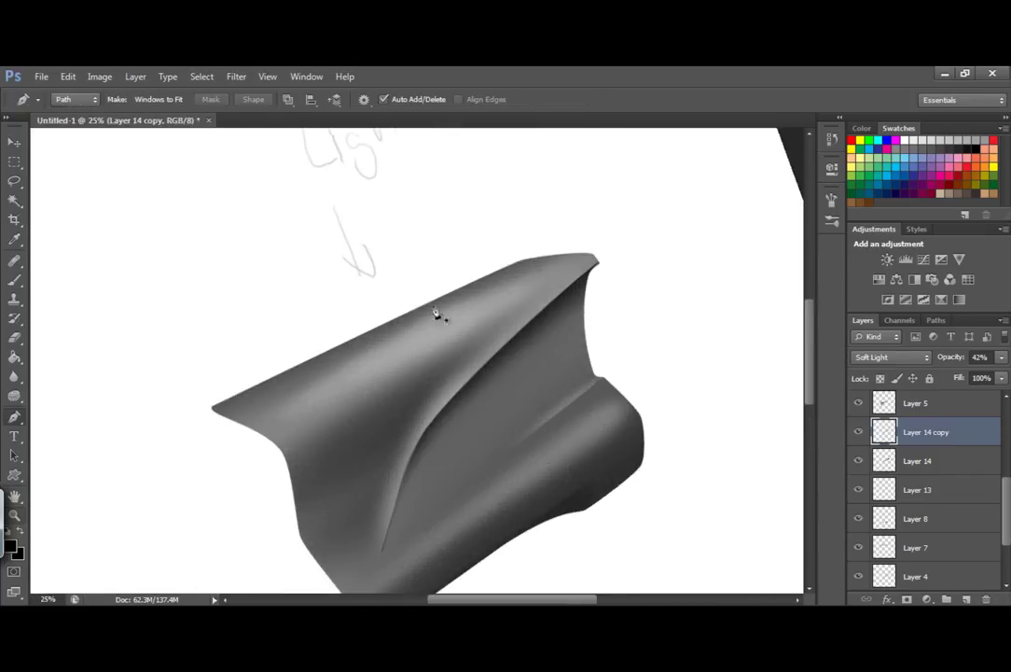
click(968, 598)
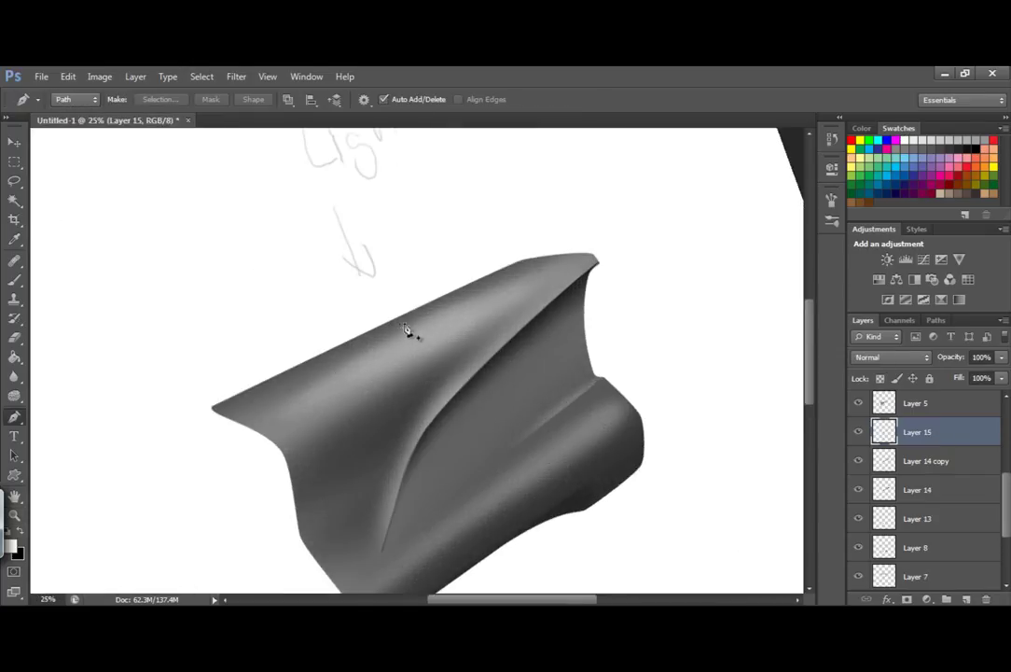
drag(401, 329, 494, 279)
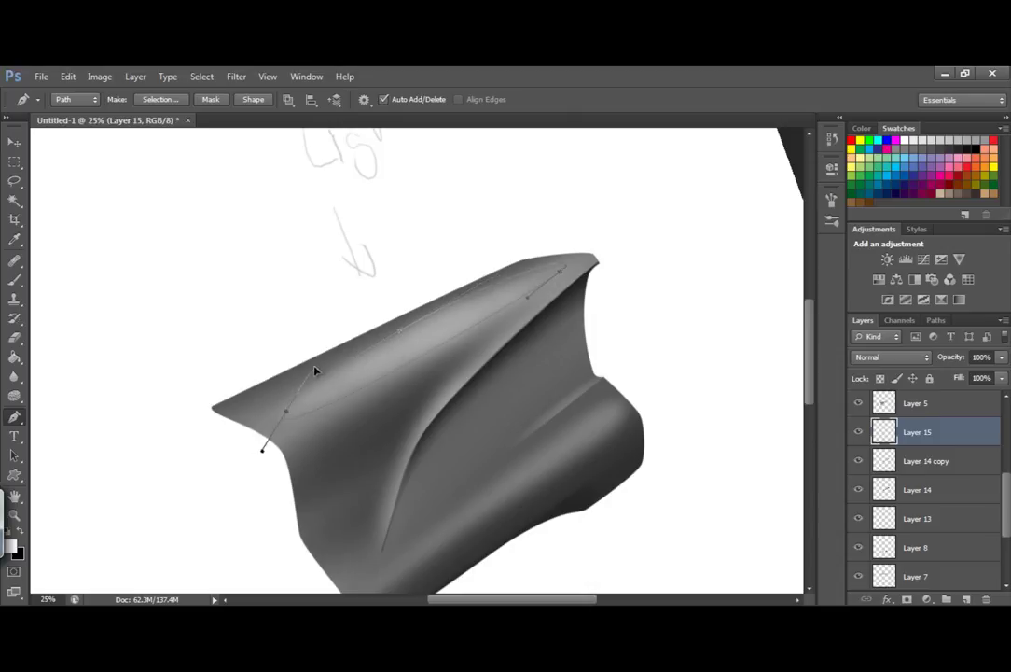
ctrl+click(389, 346)
right_click(454, 240)
click(495, 309)
key(Return)
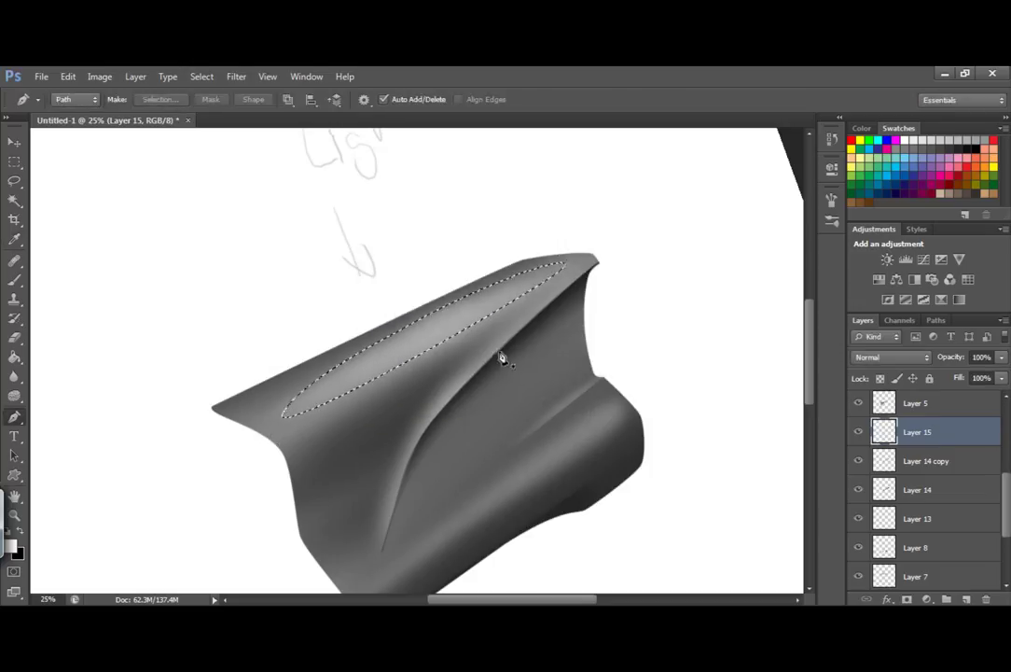
Paint white inside the ridge selection, deselect, and blur its edges
key(b)
drag(379, 414, 517, 361)
key(ctrl+d)
key(r)
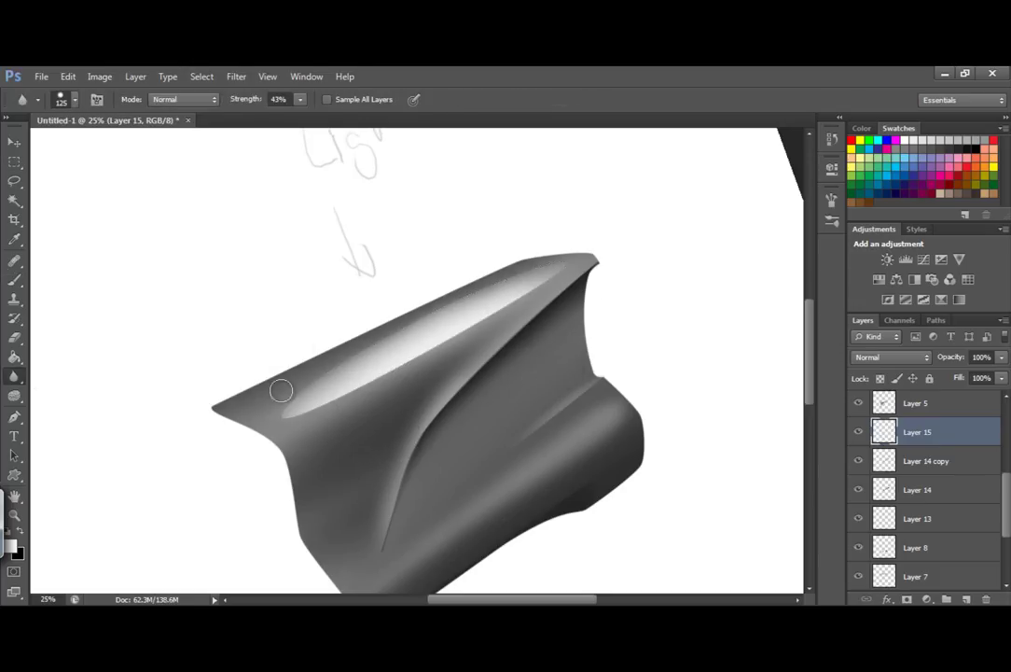
mouse_move(281, 390)
mouse_down()
mouse_move(314, 372)
mouse_move(538, 332)
mouse_up()
key(h)
Set Layer 15 to Soft Light blending at 58% opacity
double_click(867, 431)
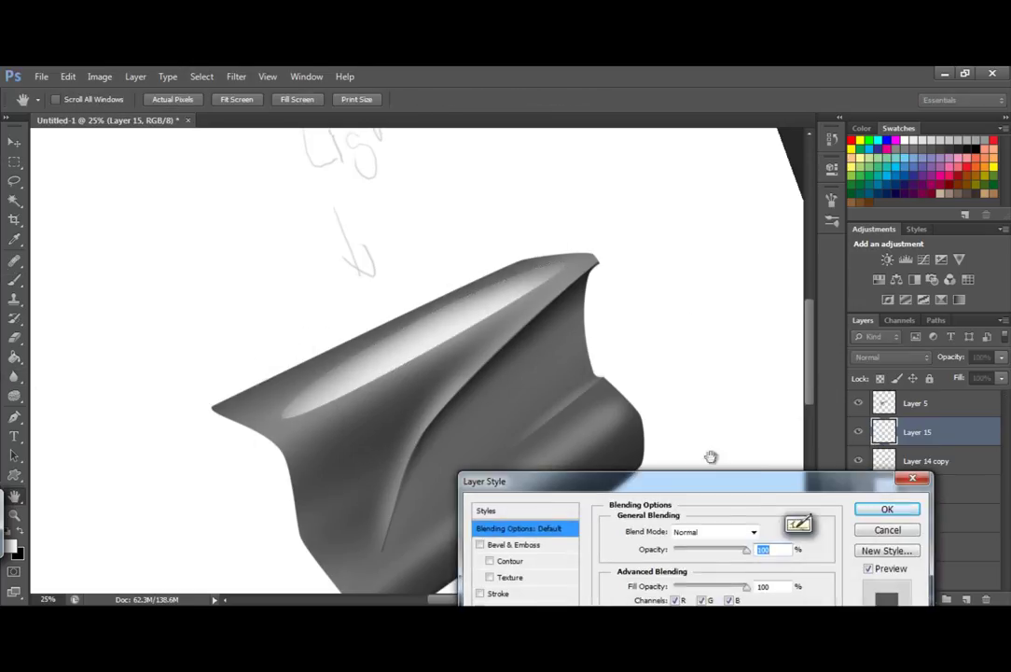
click(714, 532)
click(702, 350)
drag(746, 549, 715, 550)
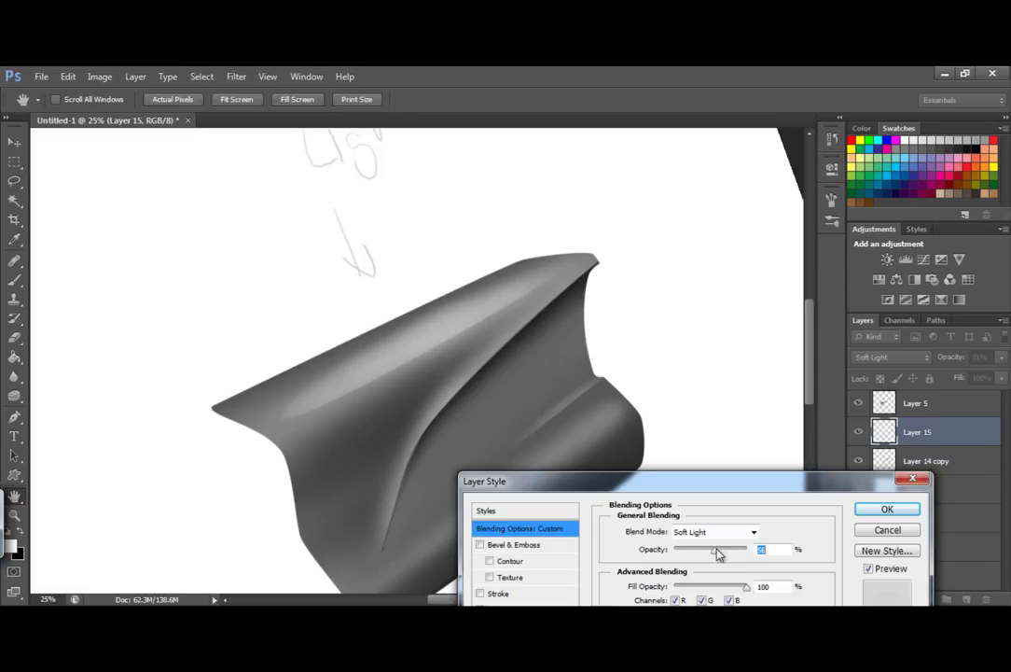
click(860, 509)
Warp the highlight so both ends bend along the ridge curve
key(ctrl+t)
right_click(361, 388)
click(366, 456)
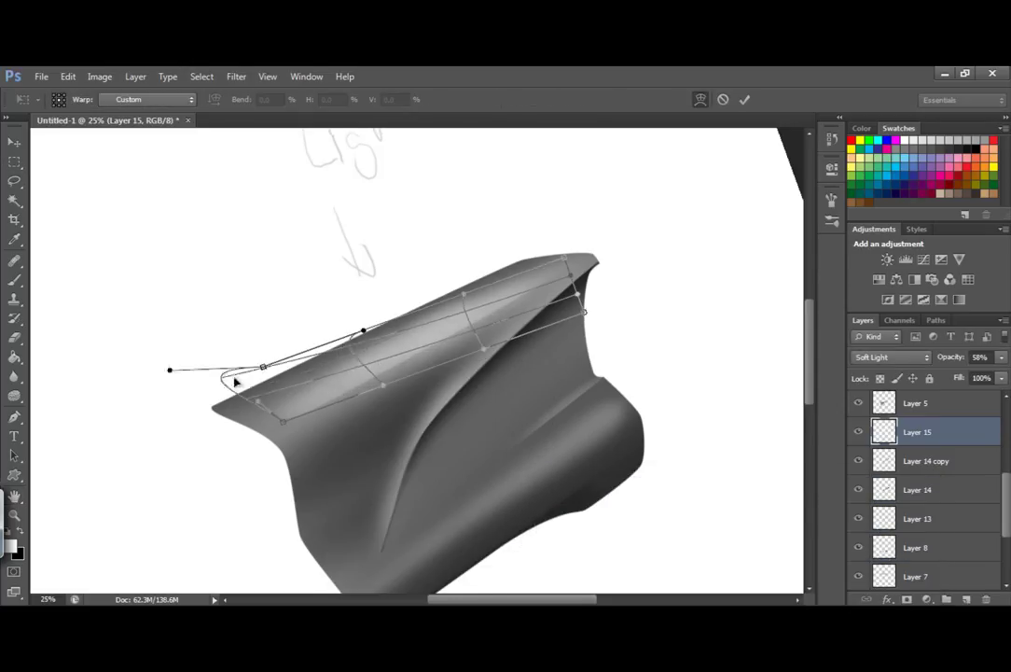
drag(235, 381, 210, 406)
drag(526, 284, 546, 266)
key(Return)
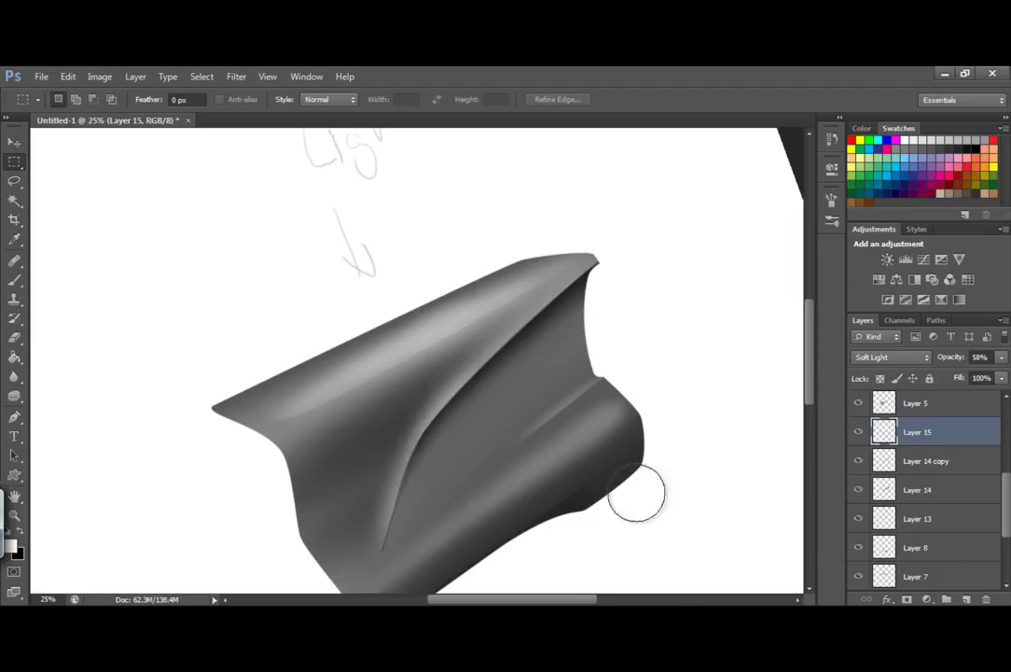
key(p)
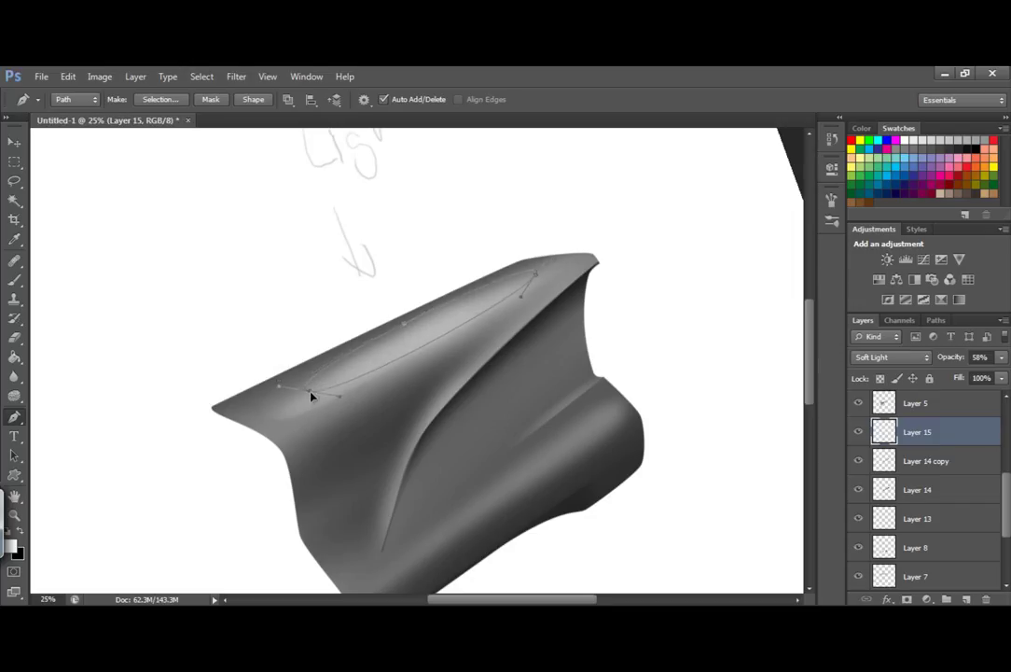
Convert the new ridge path into a selection and blur Layer 16's highlight
right_click(469, 187)
click(509, 245)
click(586, 226)
key(m)
right_click(519, 330)
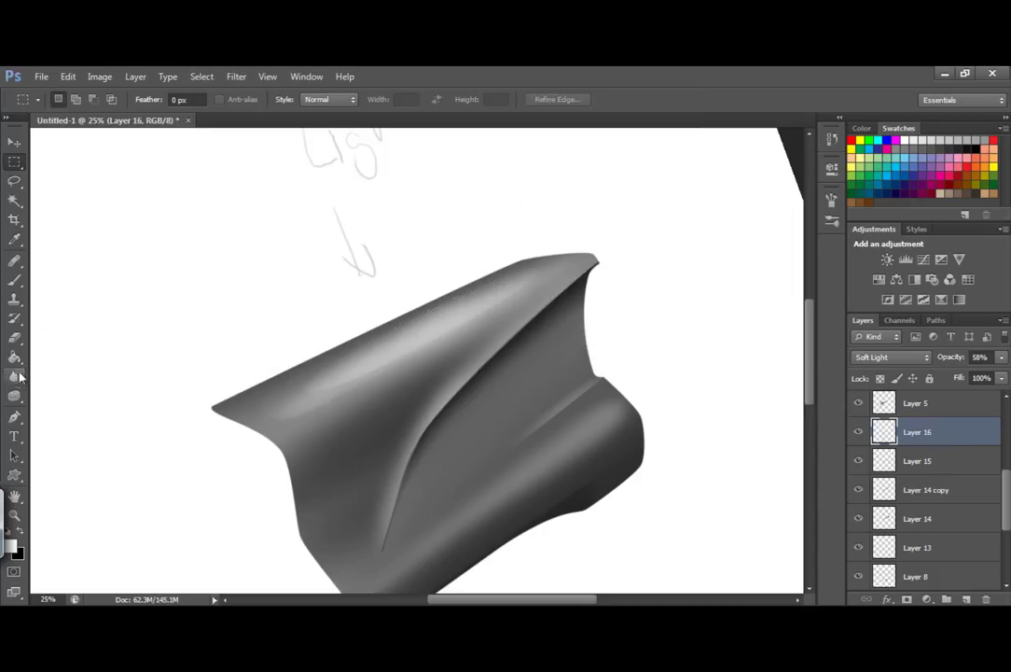
click(15, 376)
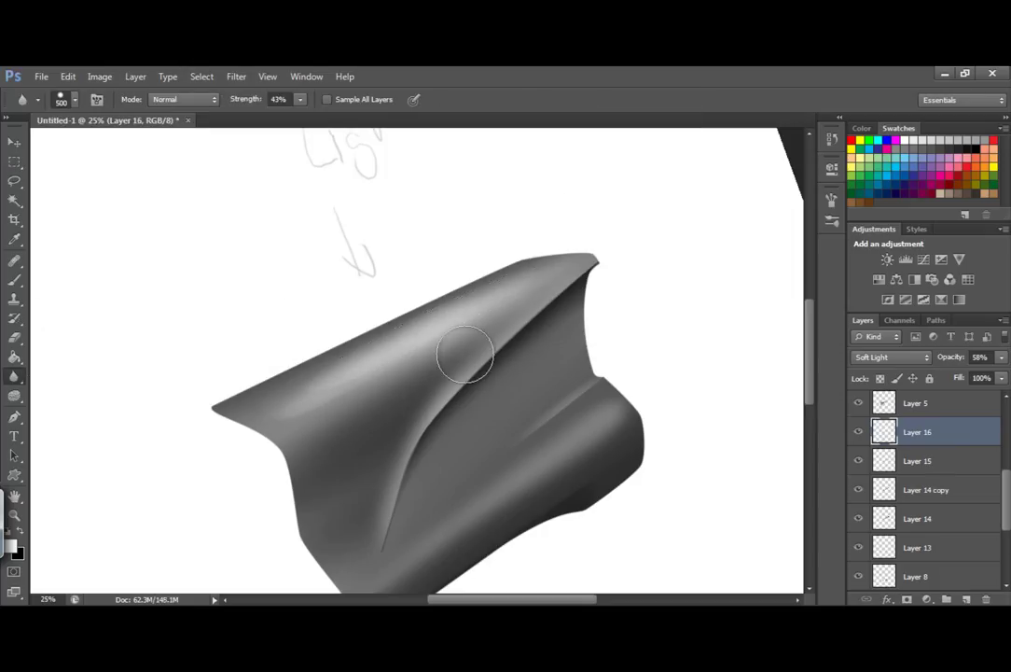
Duplicate Layer 16 and set the copy to Normal blending at 39% opacity
right_click(431, 272)
click(485, 302)
key(Return)
double_click(961, 432)
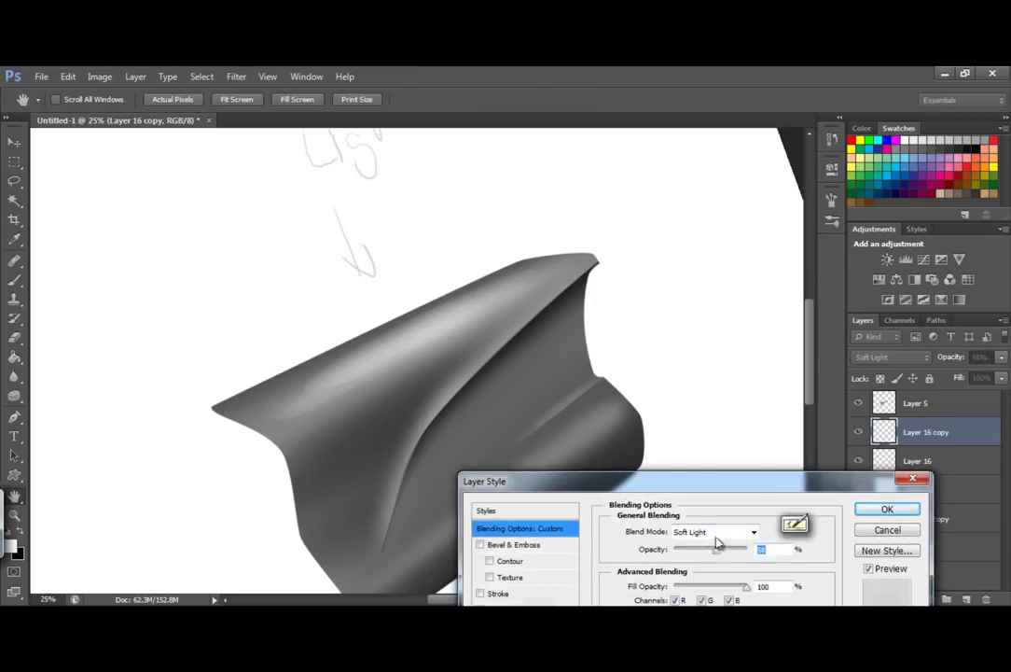
click(715, 532)
click(686, 151)
drag(715, 548, 702, 550)
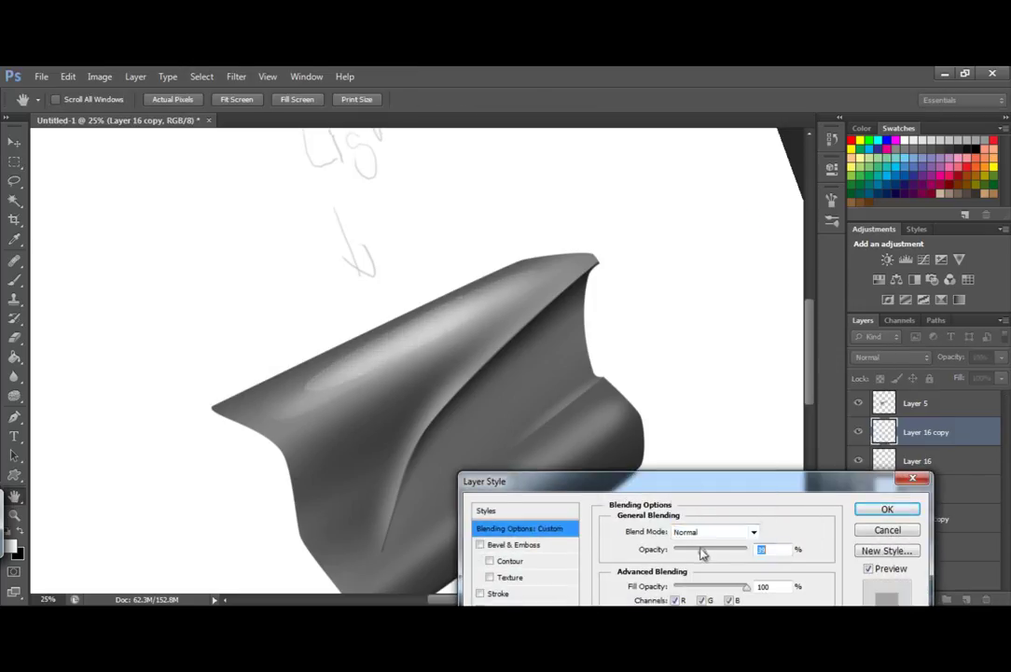
click(861, 511)
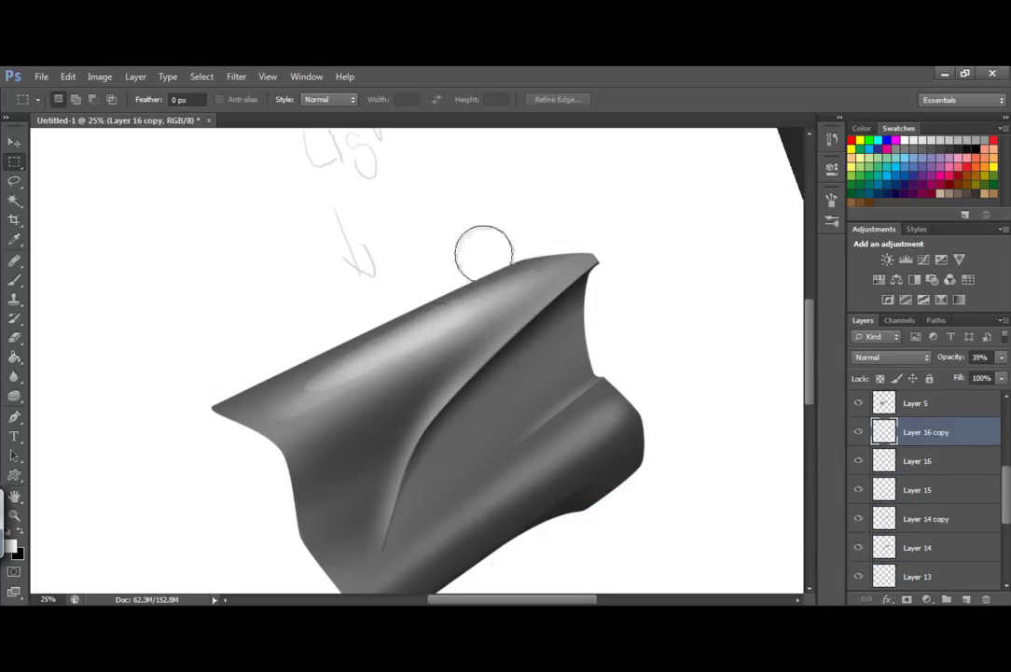
Load the fold shape as a selection and add a new highlight layer, undoing a first test stroke
key(z)
scroll(467, 421, down, 4)
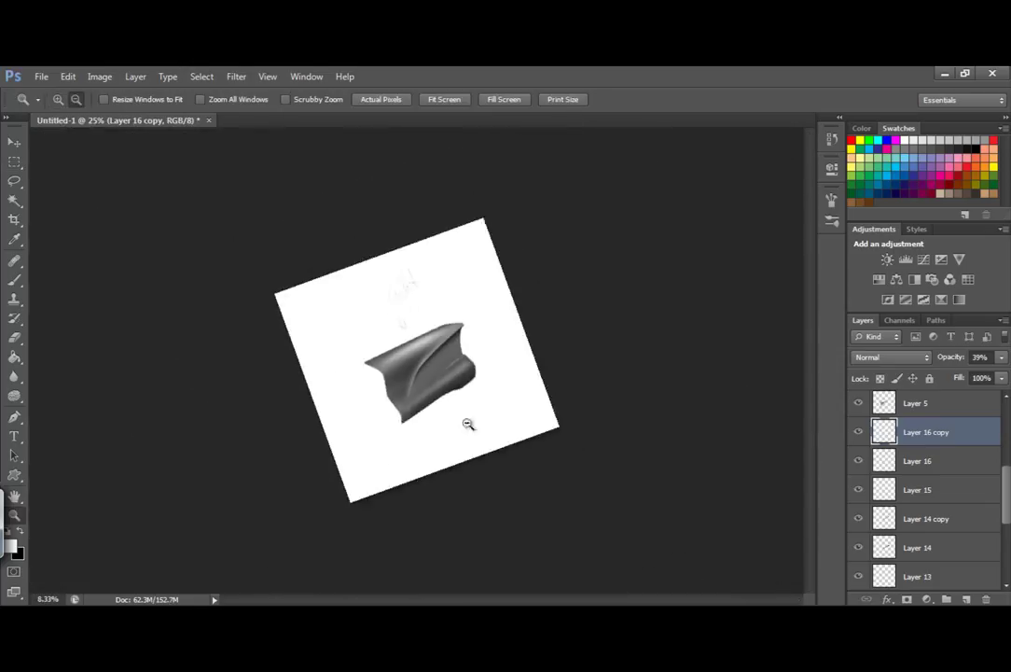
scroll(486, 369, up, 2)
scroll(444, 377, up, 1)
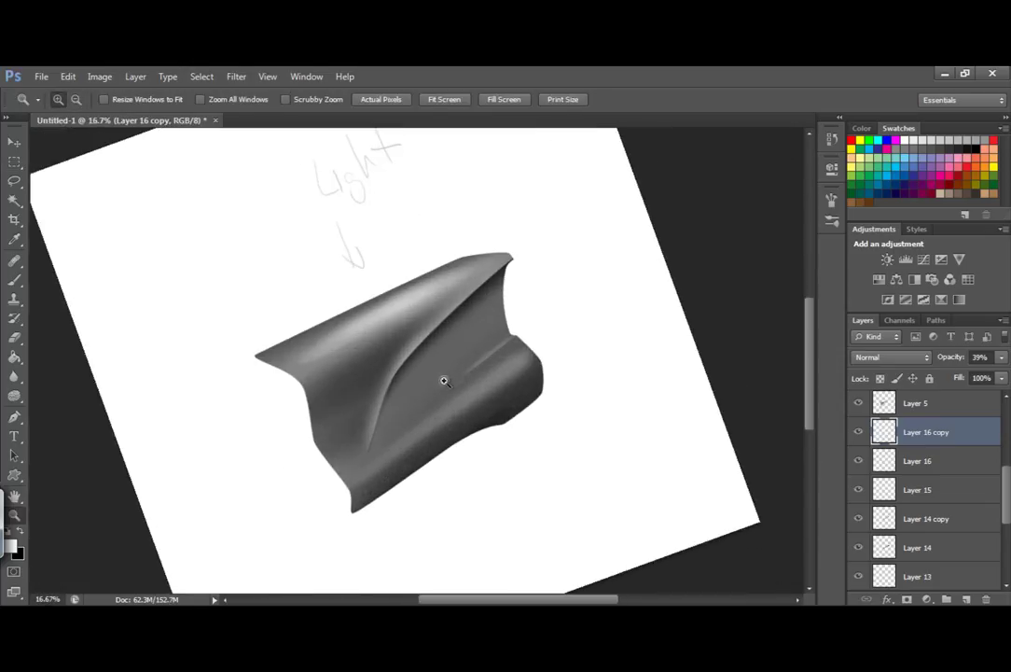
scroll(923, 485, down, 5)
ctrl+click(885, 546)
key(ctrl+shift+alt+n)
key(b)
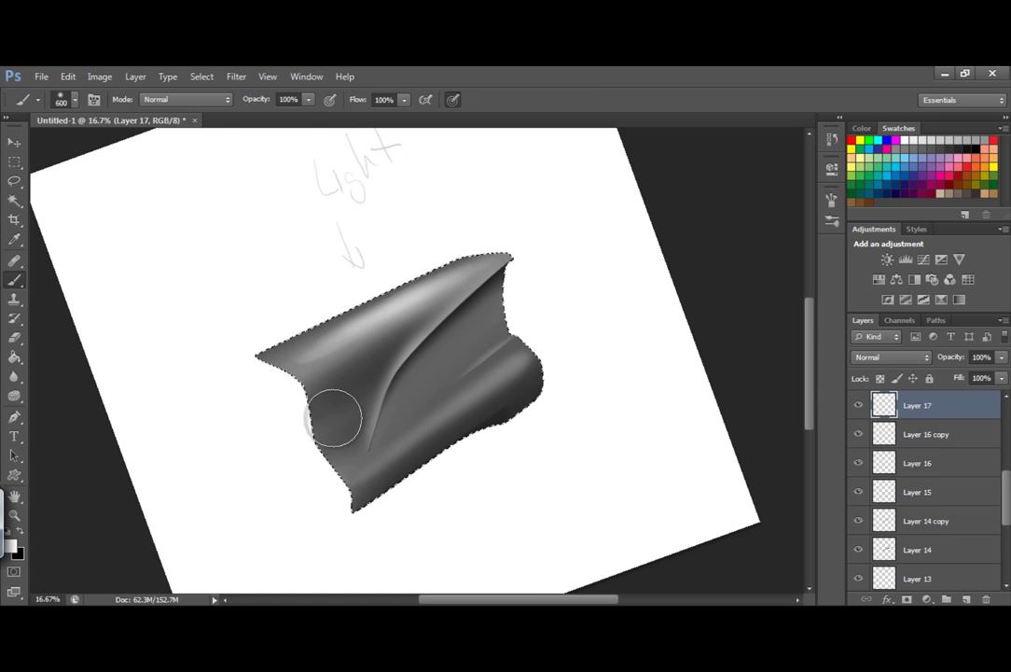
mouse_move(334, 418)
mouse_down()
mouse_move(306, 428)
mouse_move(328, 451)
mouse_move(304, 466)
mouse_up()
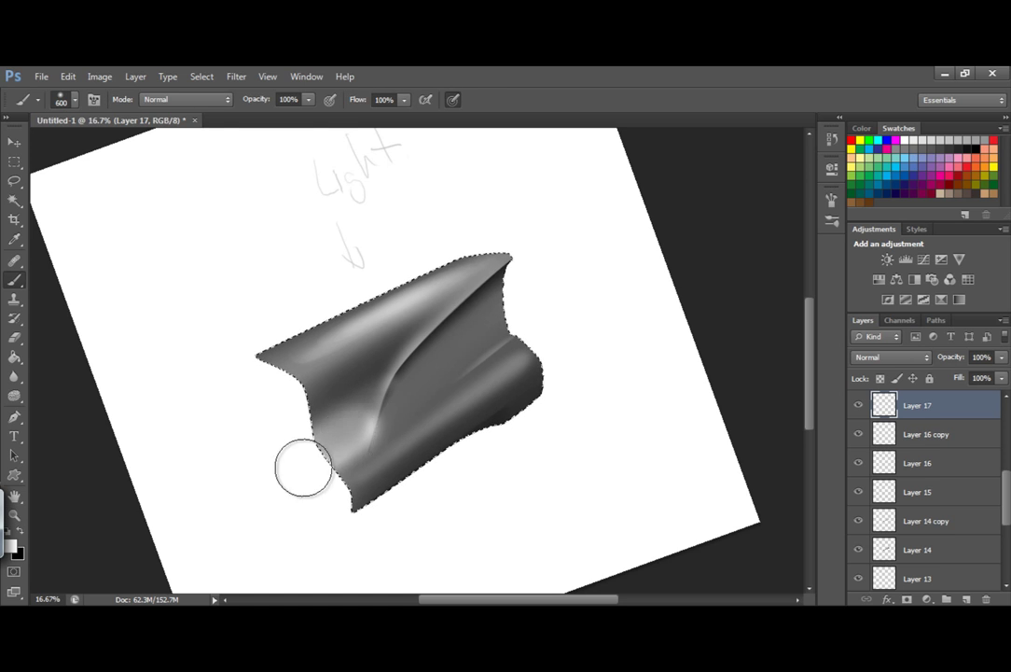
key(ctrl+z)
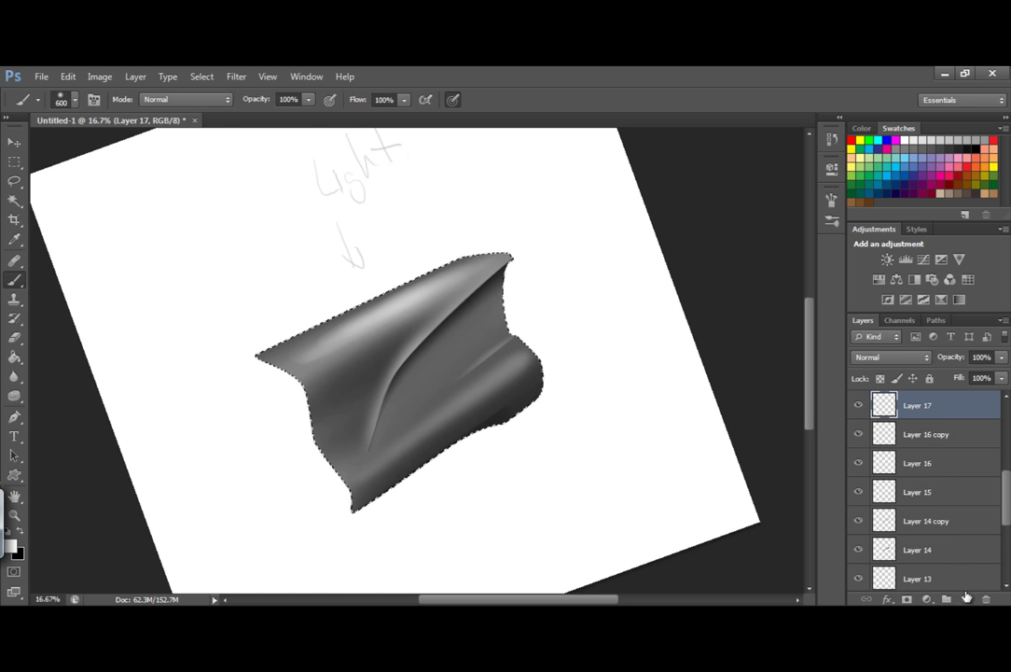
Paint a bright highlight streak down the lower-left on a new layer at 34% opacity
click(967, 597)
mouse_move(369, 405)
mouse_down()
mouse_move(350, 431)
mouse_move(281, 467)
mouse_up()
mouse_move(370, 479)
mouse_down()
mouse_move(407, 402)
mouse_move(426, 402)
mouse_up()
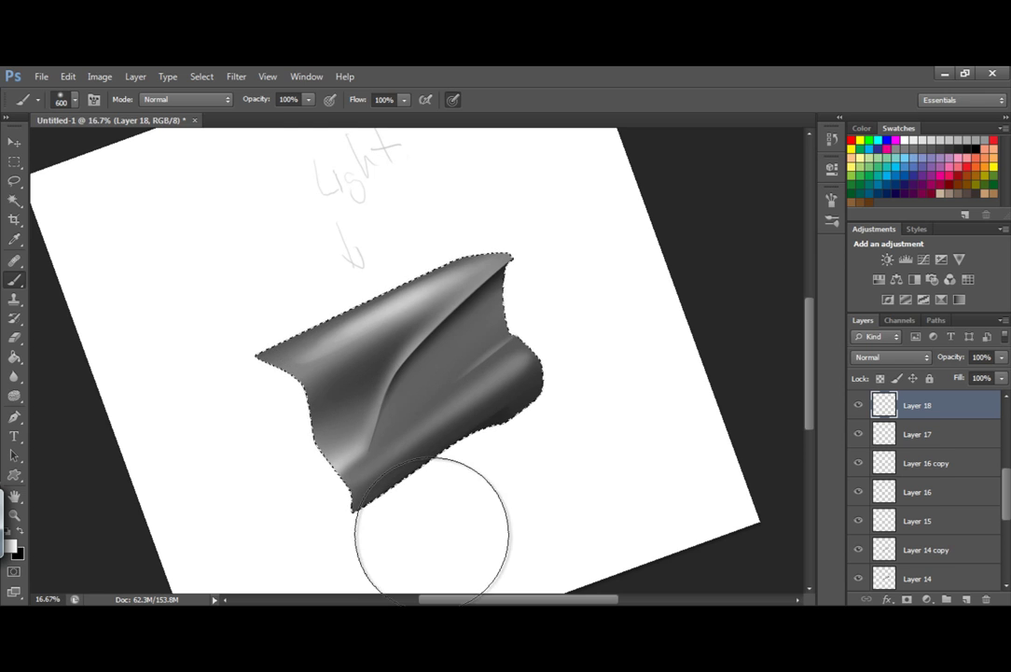
double_click(883, 390)
drag(746, 549, 706, 552)
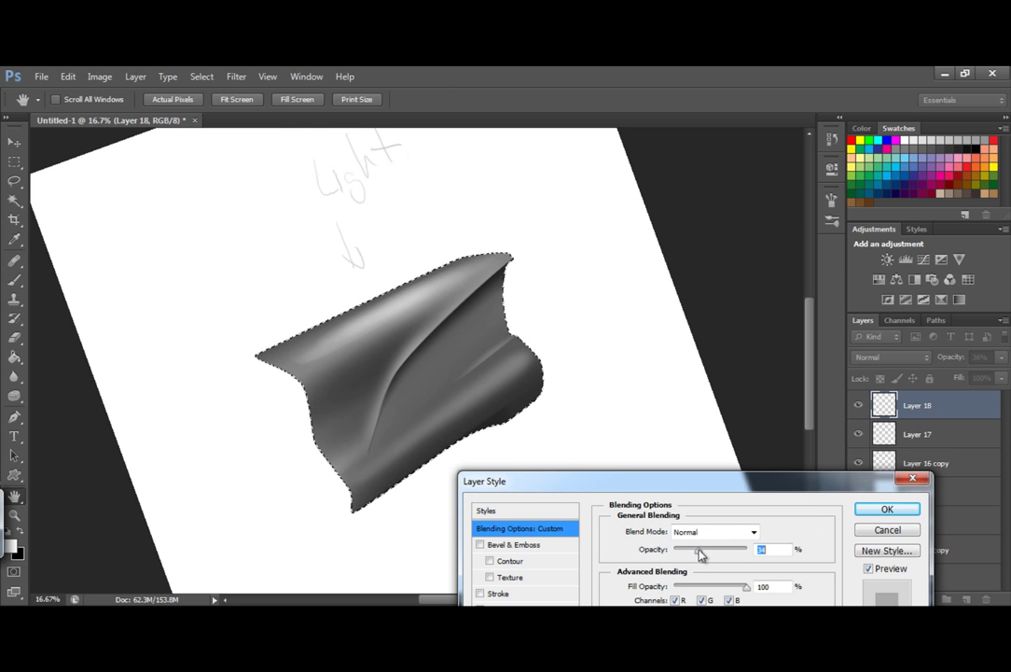
key(Return)
Paint brighter highlight strokes on new Layer 19 and blend it as Soft Light
key(ctrl+shift+alt+n)
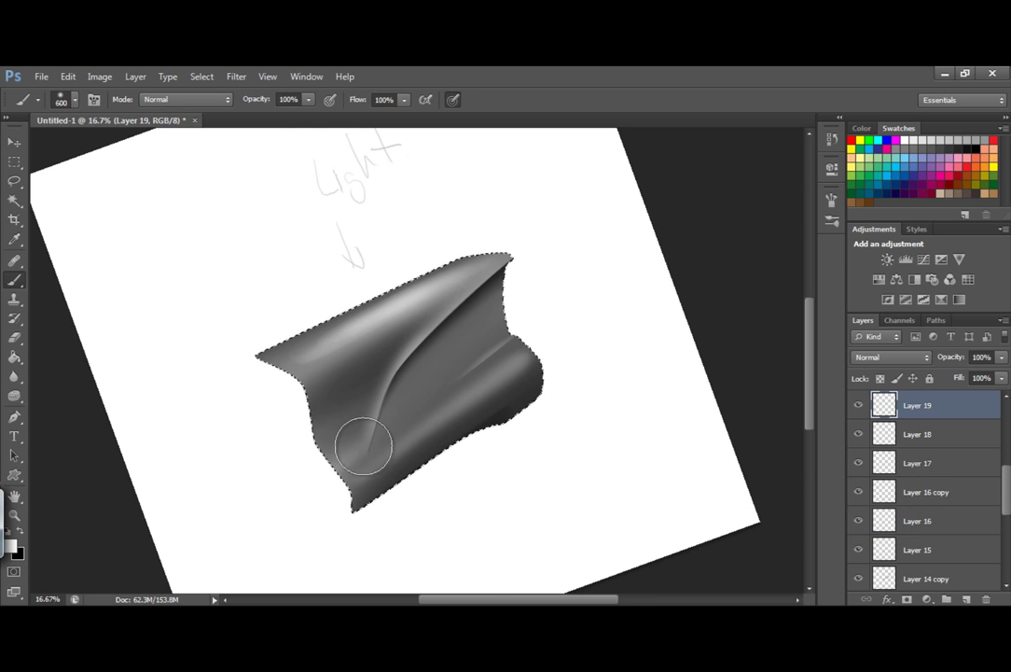
mouse_move(339, 480)
mouse_down()
mouse_move(382, 437)
mouse_move(662, 292)
mouse_up()
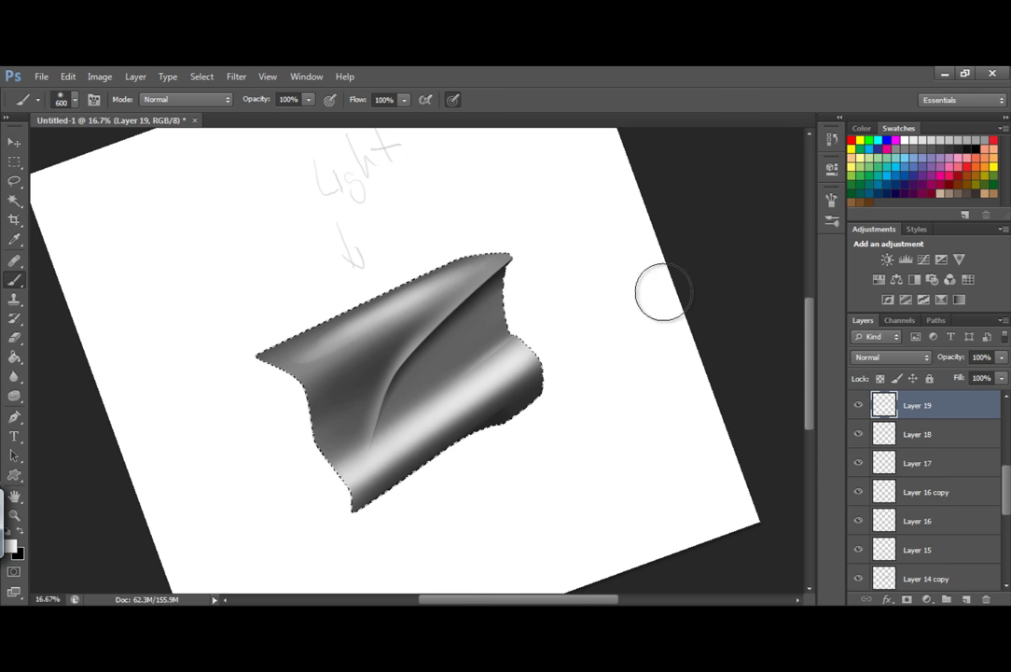
double_click(880, 409)
click(709, 531)
click(709, 353)
click(709, 531)
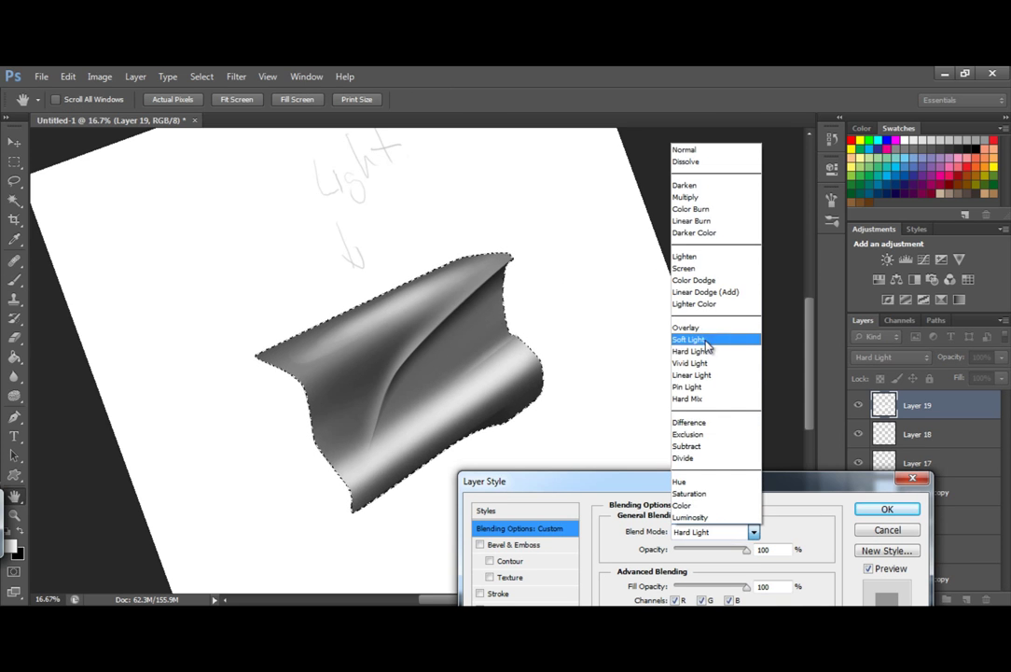
click(710, 340)
click(887, 510)
Blur the Soft Light highlights across the fold and its lower-left part
key(r)
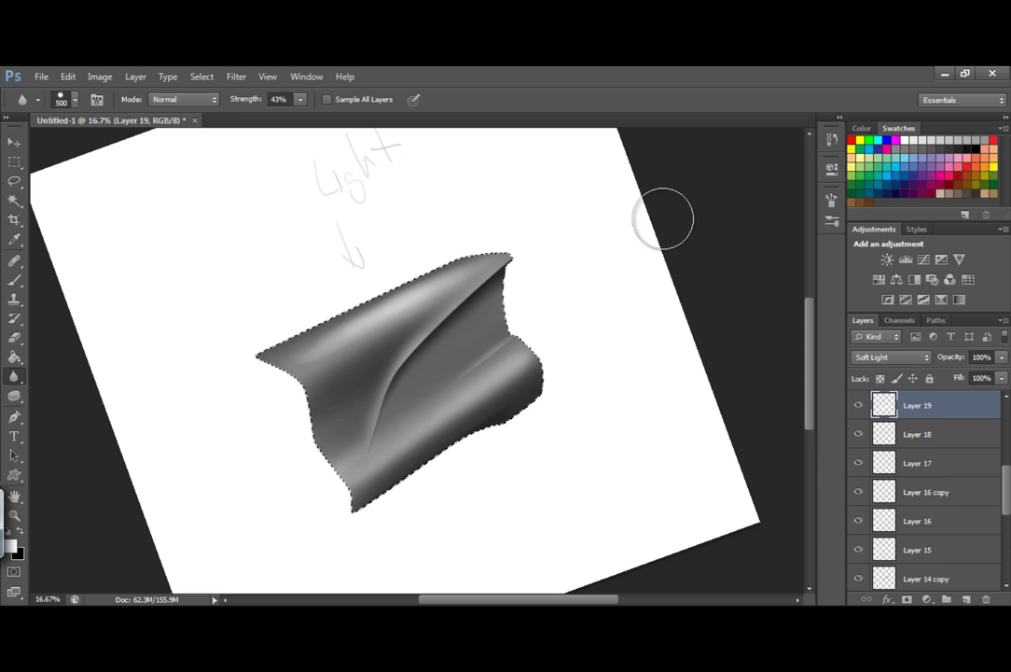
drag(385, 346, 588, 305)
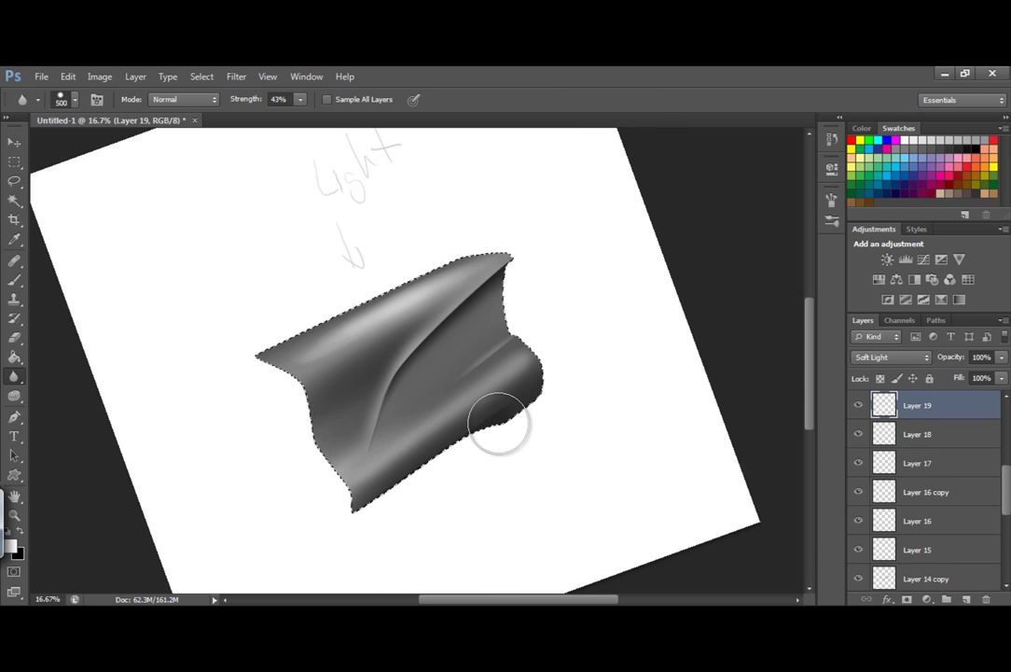
drag(465, 475, 429, 508)
key(bracketleft)
key(bracketleft)
key(bracketleft)
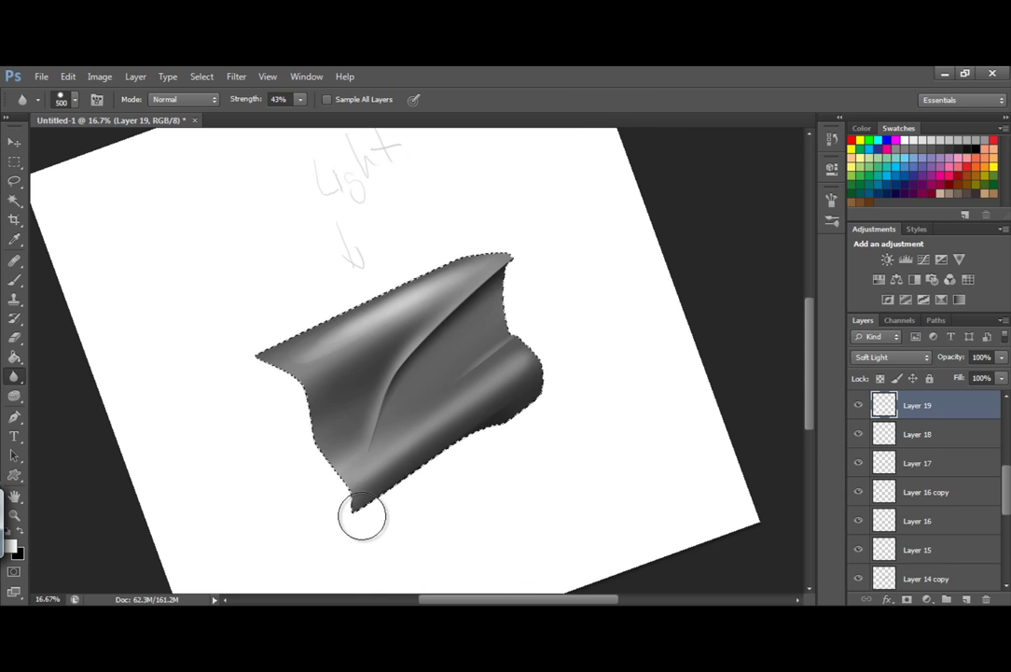
key(z)
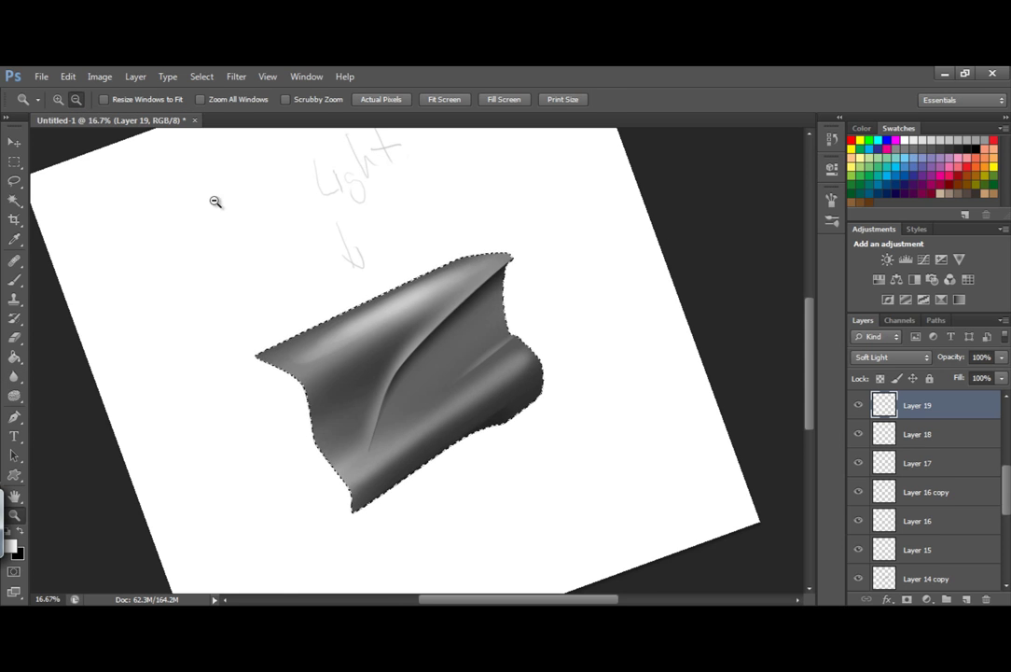
alt+click(155, 222)
click(459, 364)
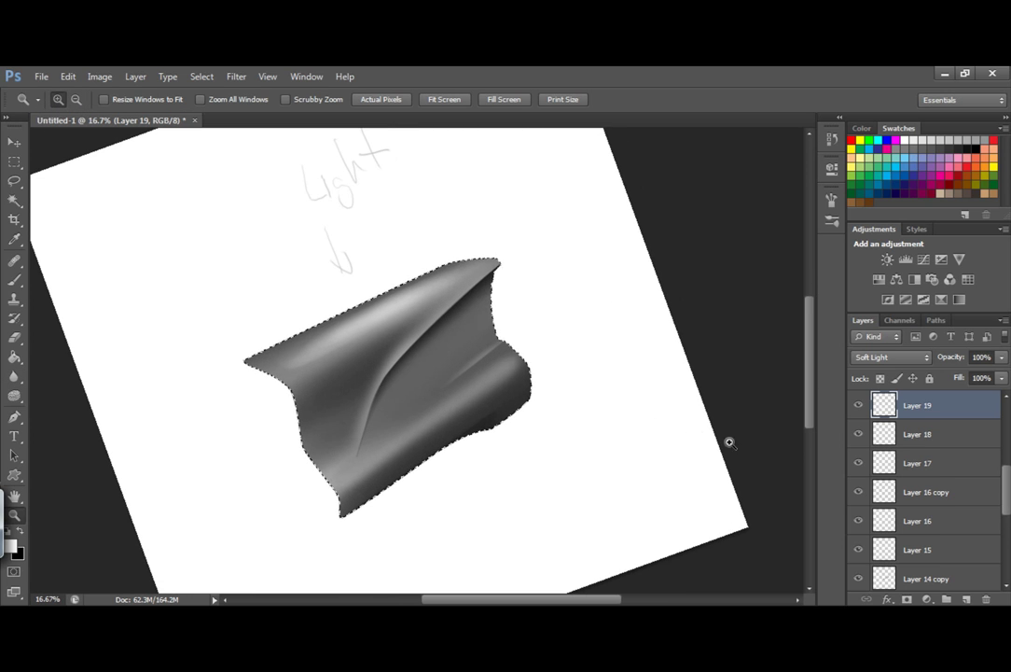
key(b)
key(ctrl+shift+alt+n)
Brush light and dark shading across the fold on Layer 20 and lower it to about 30% opacity
mouse_move(430, 366)
mouse_down()
mouse_move(429, 388)
mouse_move(496, 333)
mouse_up()
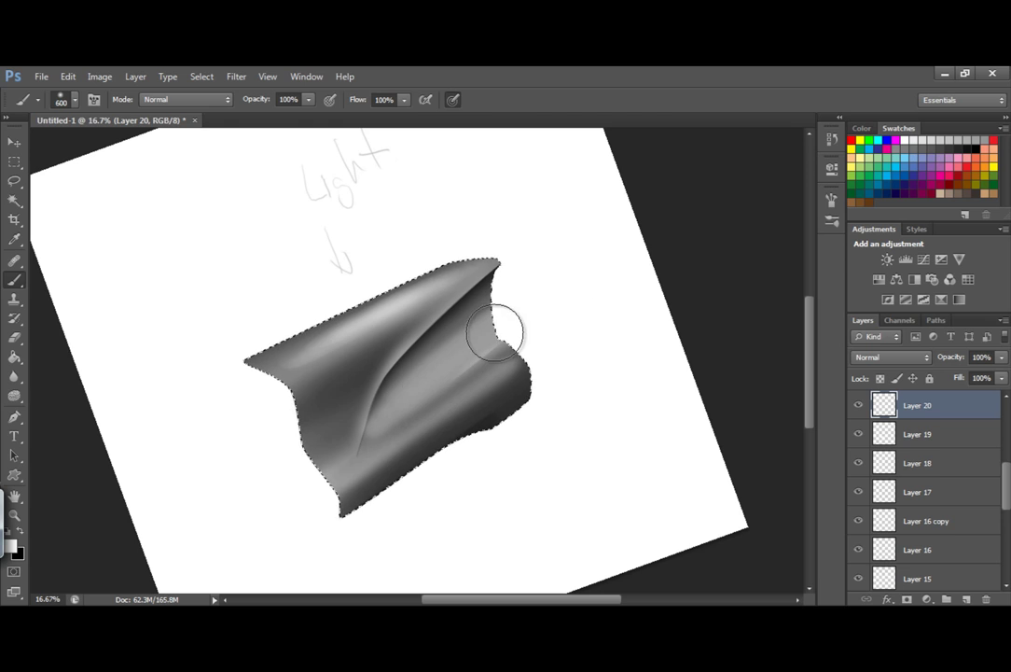
drag(356, 441, 539, 316)
mouse_move(331, 381)
mouse_down()
mouse_move(339, 408)
mouse_move(634, 268)
mouse_up()
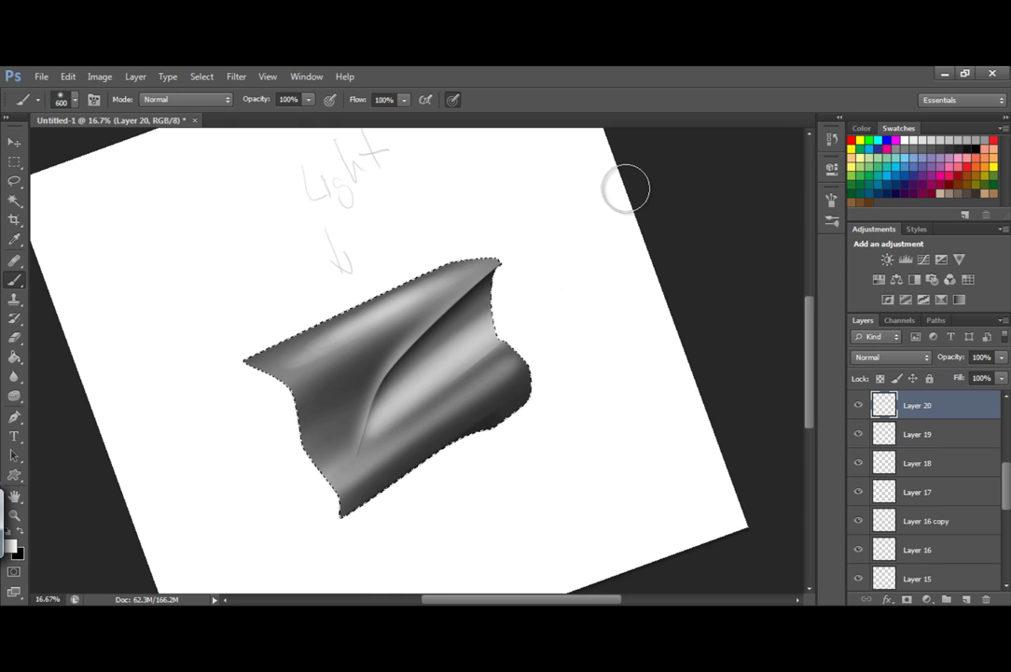
double_click(883, 411)
drag(700, 547, 653, 548)
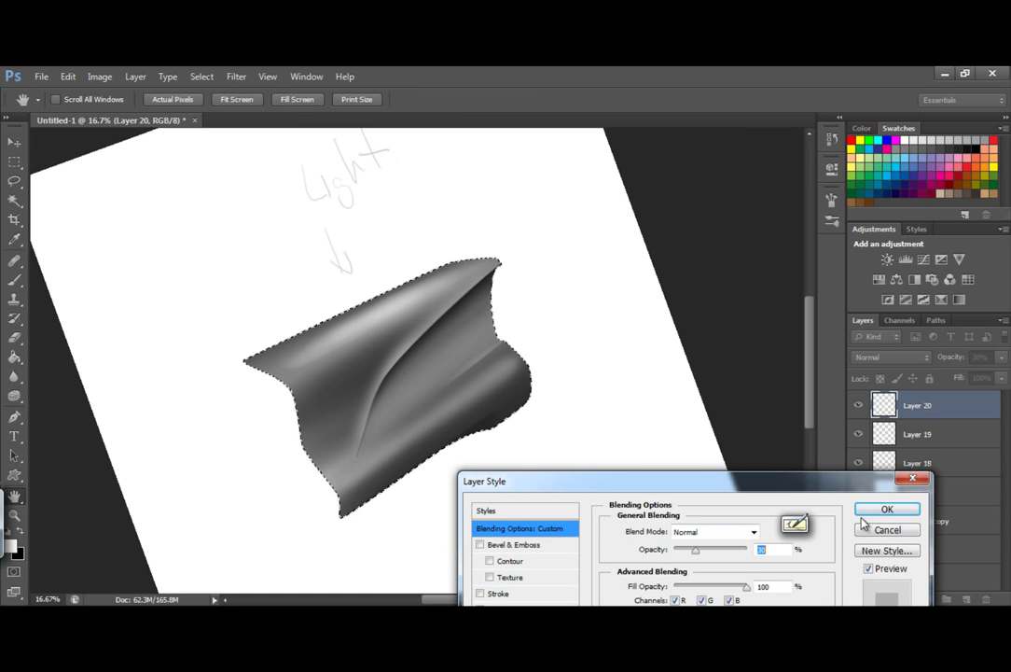
click(893, 511)
click(858, 404)
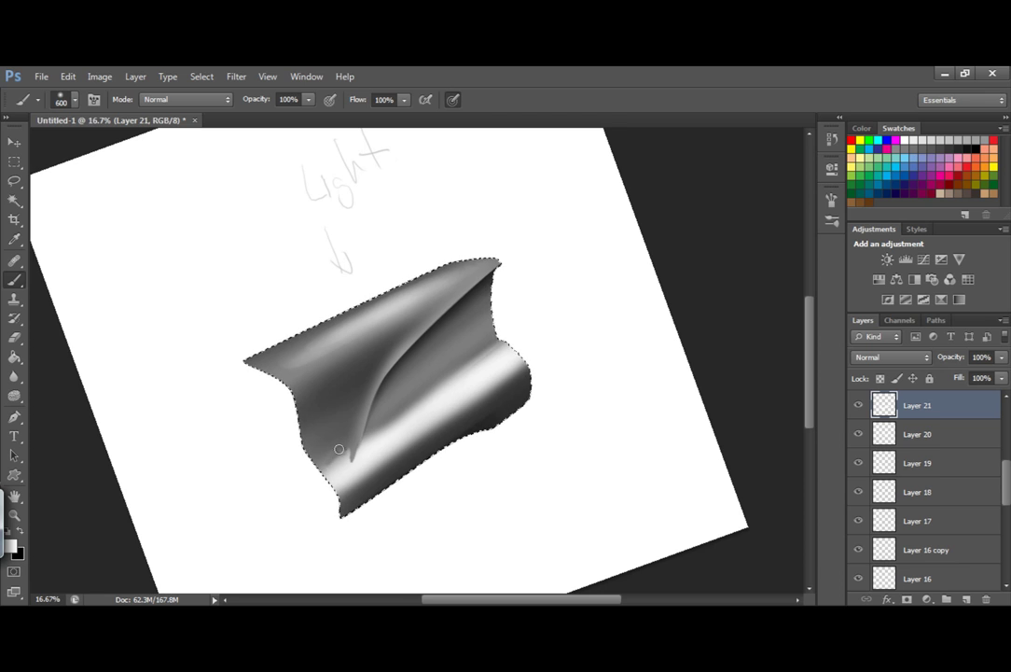
Set Layer 21 to 27% opacity and paint dark shading along the shape's lower-left edge
double_click(891, 408)
drag(747, 549, 702, 551)
click(887, 511)
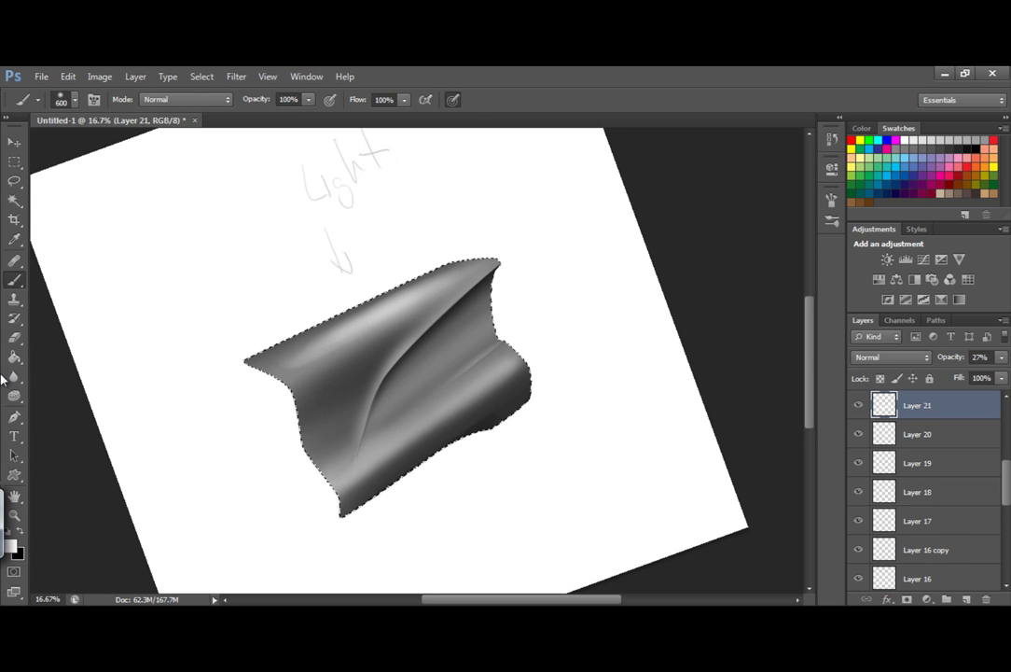
click(14, 376)
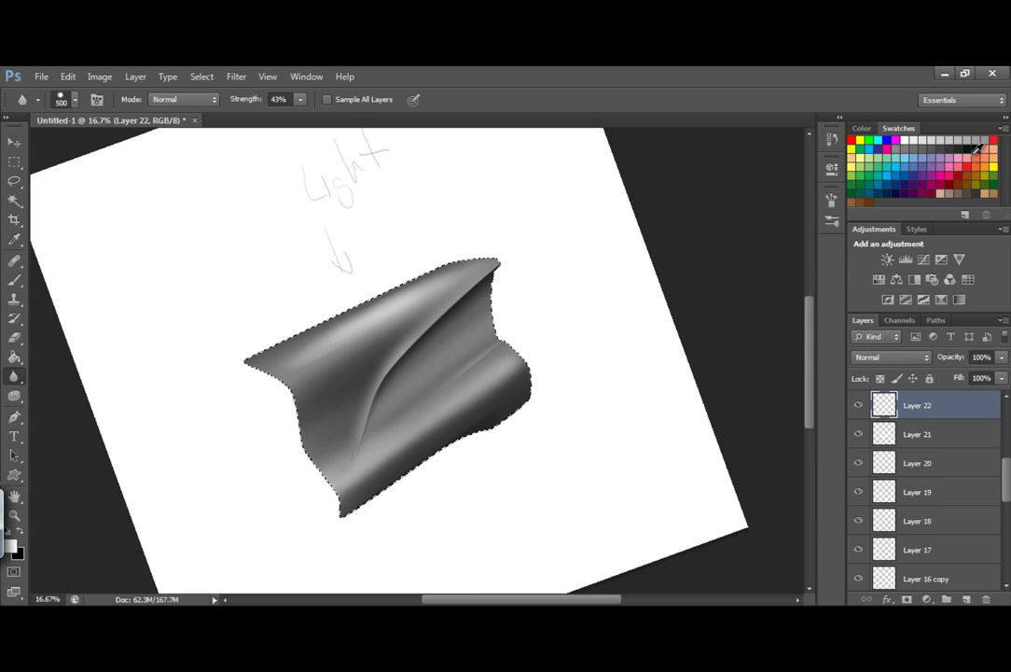
key(b)
mouse_move(282, 406)
mouse_down()
mouse_move(271, 434)
mouse_move(418, 356)
mouse_move(384, 403)
mouse_up()
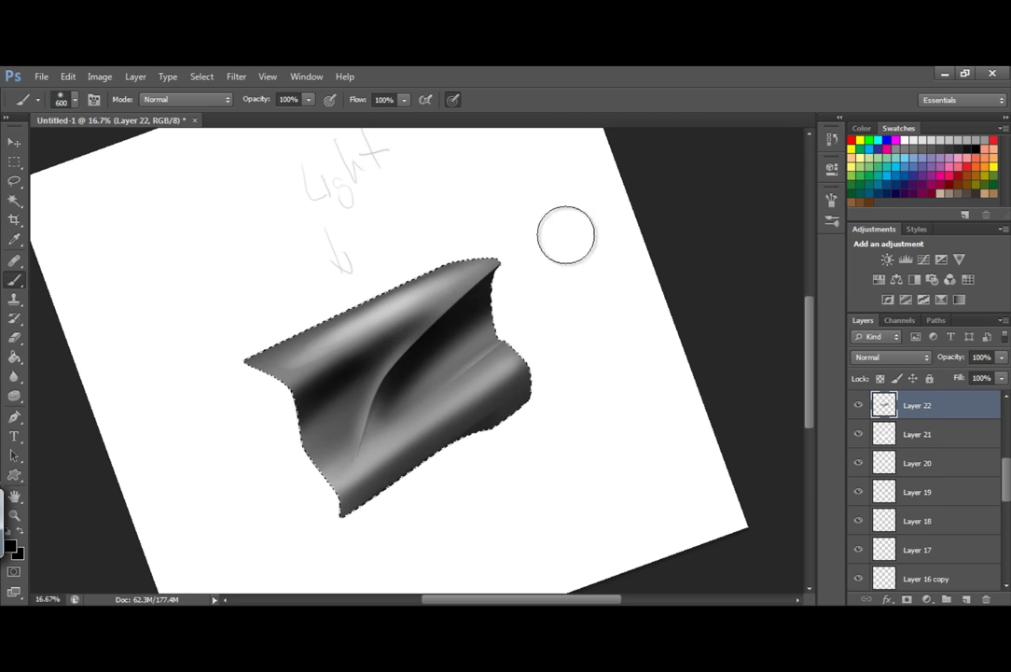
mouse_move(312, 421)
mouse_down()
mouse_move(294, 373)
mouse_move(313, 459)
mouse_move(350, 410)
mouse_move(301, 477)
mouse_up()
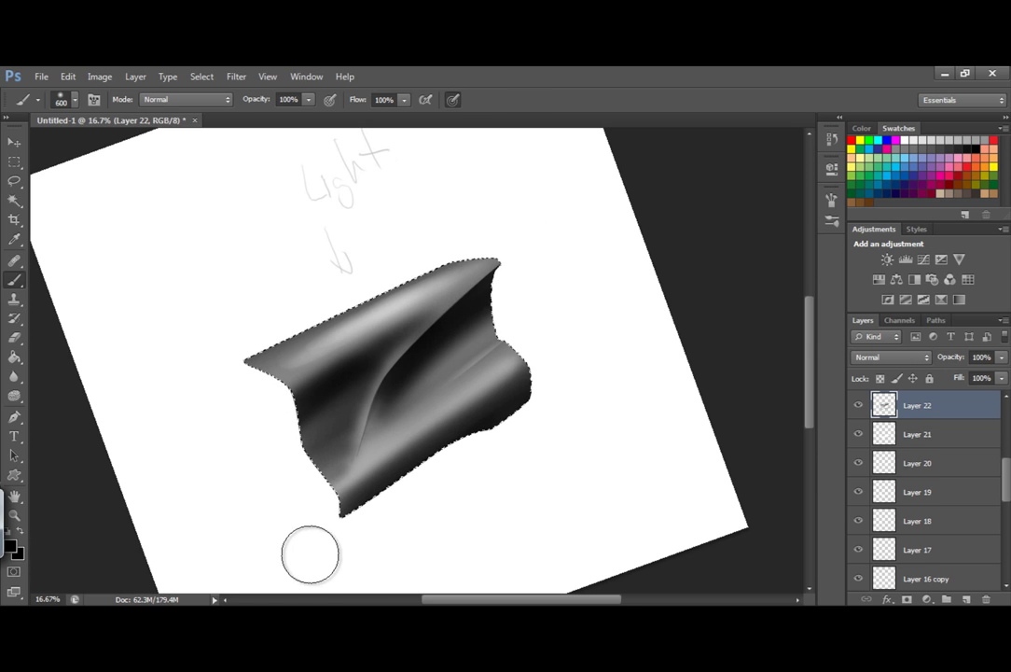
Blur the diagonal crease smooth and set Layer 22 to 31% opacity
click(14, 376)
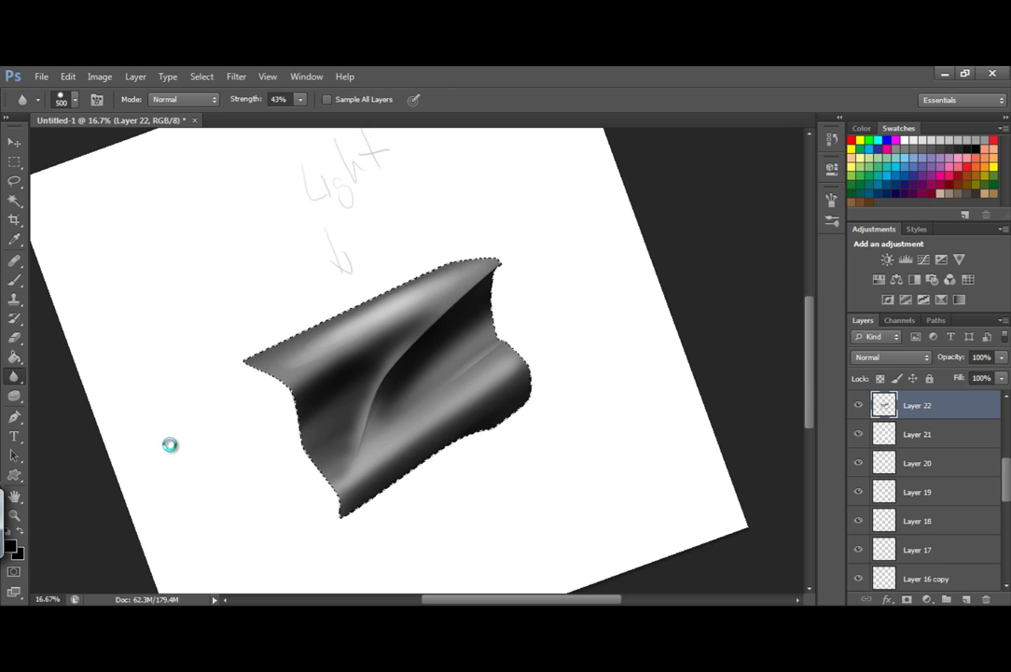
drag(393, 347, 370, 397)
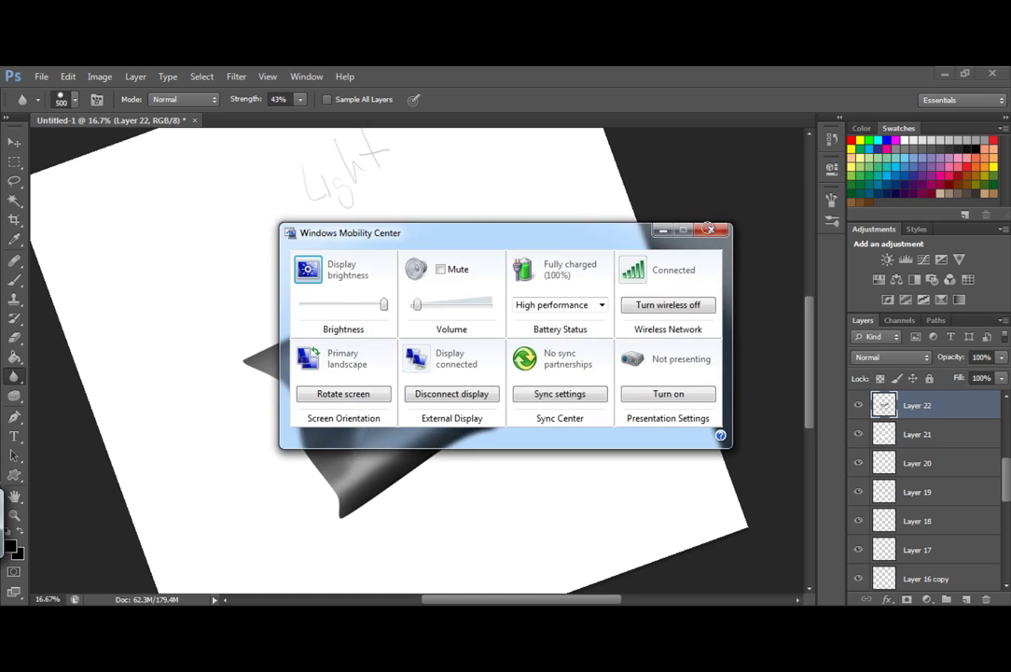
drag(388, 371, 359, 447)
drag(409, 347, 540, 226)
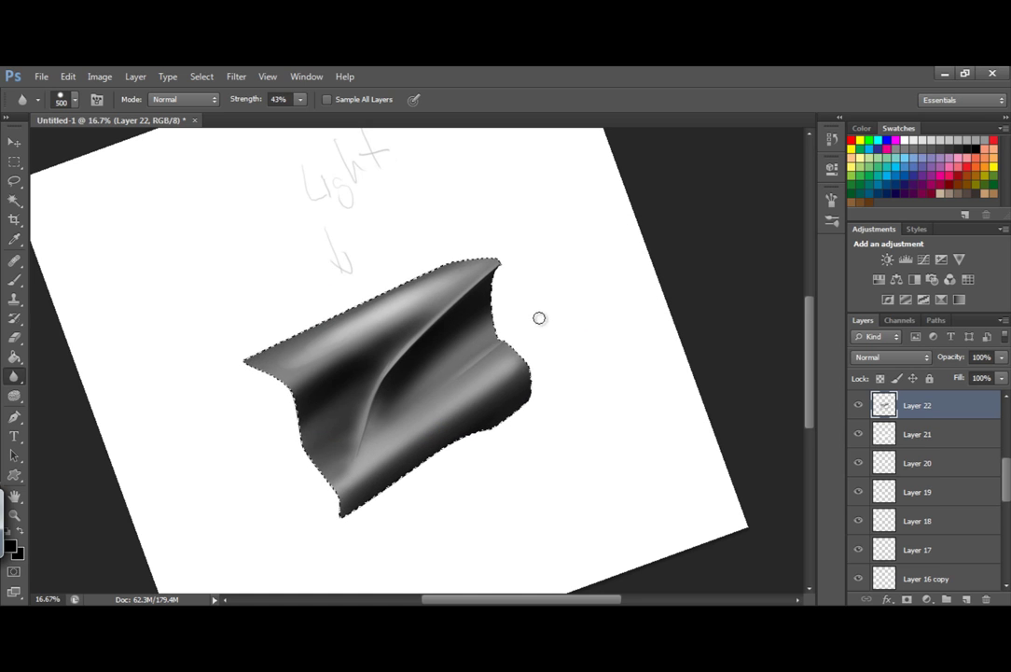
mouse_move(465, 375)
mouse_down()
mouse_move(350, 474)
mouse_move(429, 395)
mouse_move(350, 464)
mouse_up()
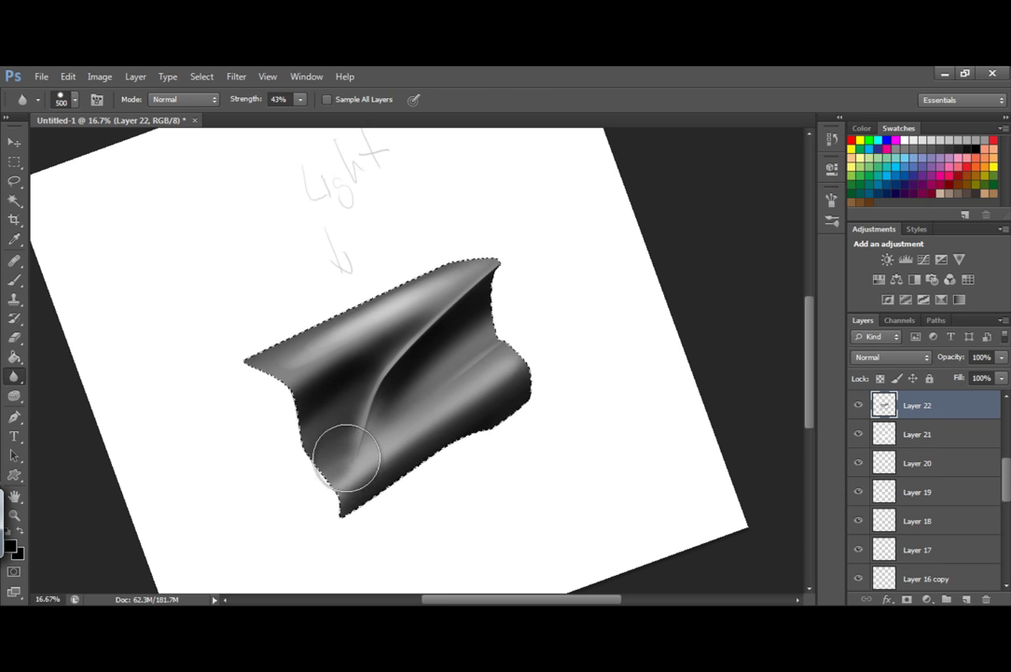
drag(308, 388, 445, 452)
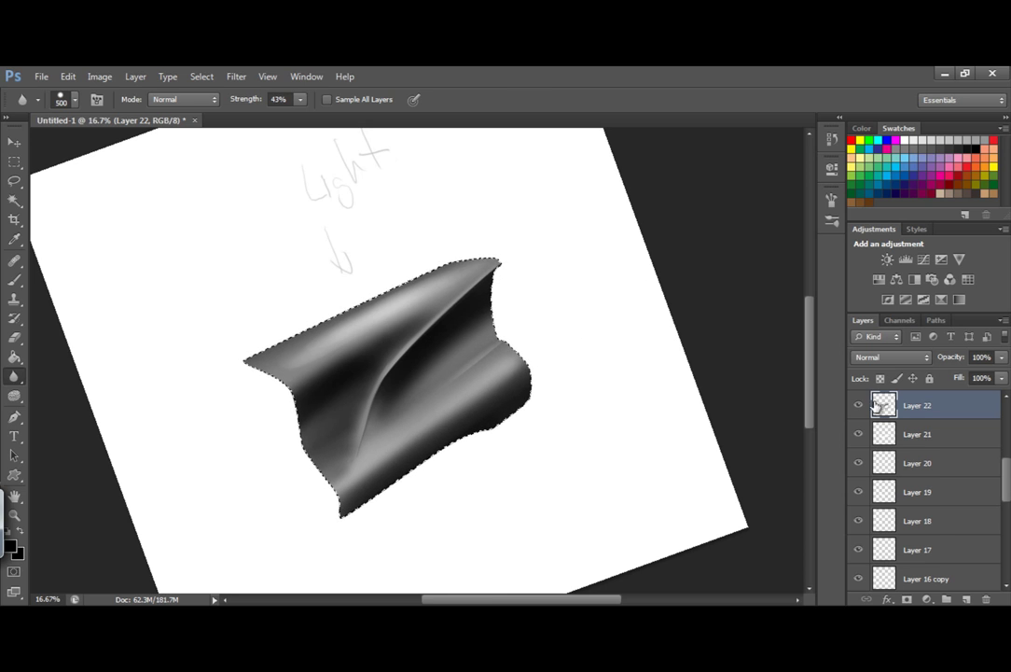
double_click(971, 405)
drag(747, 549, 700, 552)
click(887, 508)
Nudge the selected part of the fold slightly with Free Transform and commit it
key(m)
click(562, 403)
key(z)
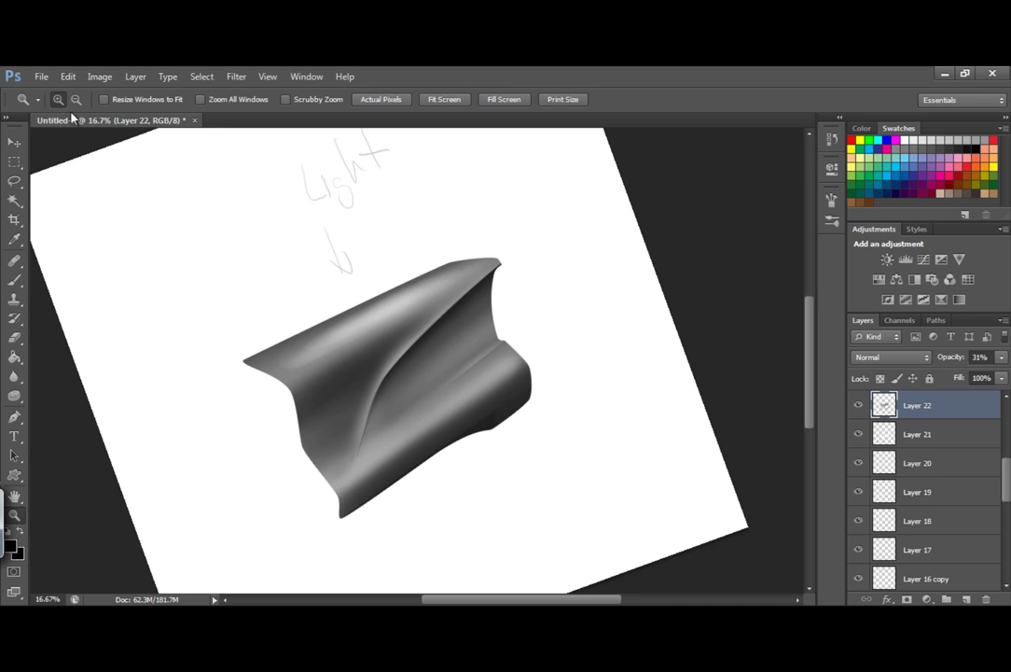
key(ctrl+minus)
click(325, 434)
scroll(959, 497, down, 5)
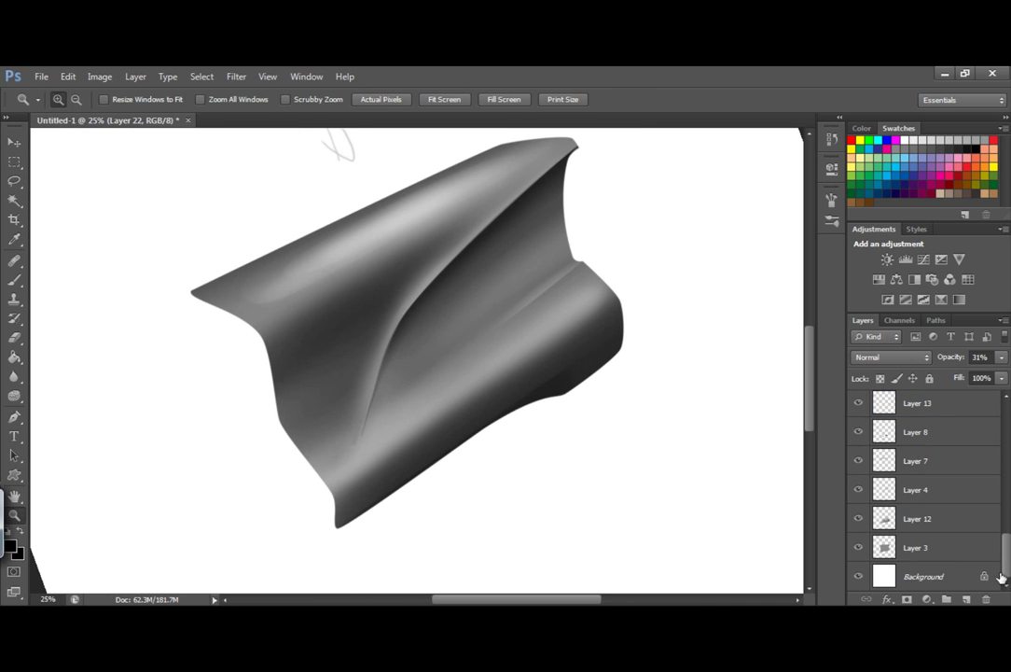
key(ctrl+shift+d)
key(m)
right_click(553, 448)
click(607, 501)
drag(429, 377, 456, 367)
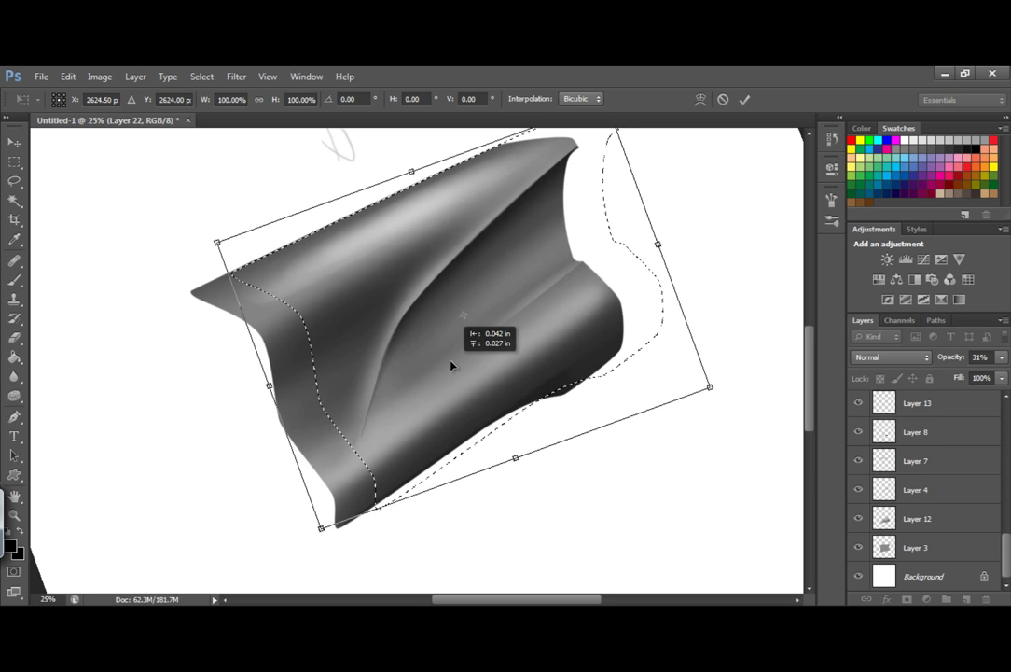
key(Return)
Paint a dark shading line down the seam edge with a soft brush, then deselect
right_click(402, 291)
key(Escape)
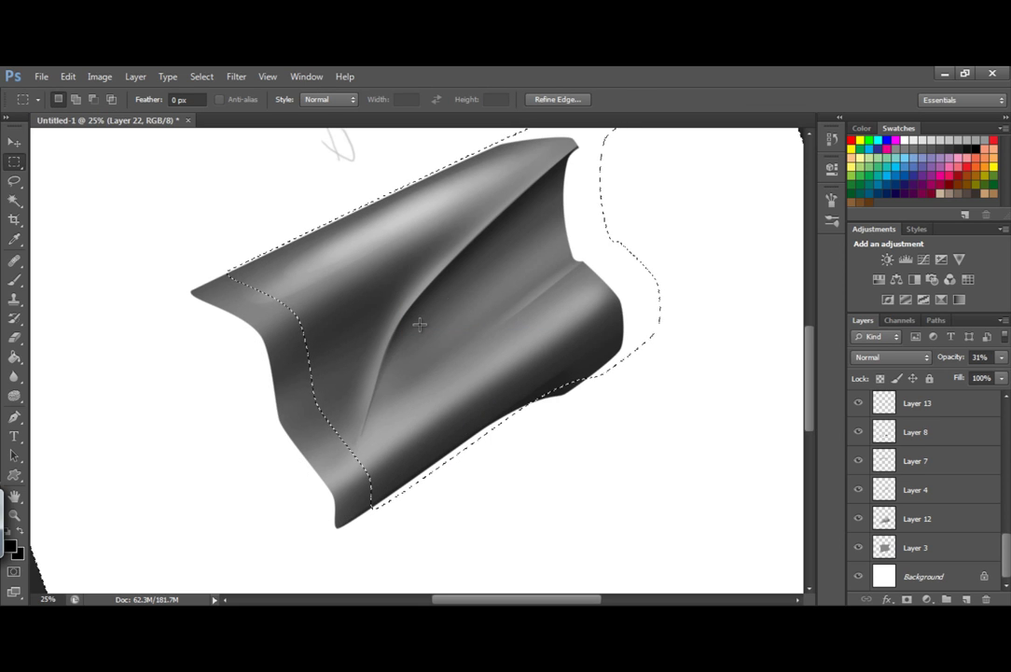
key(b)
drag(226, 272, 228, 269)
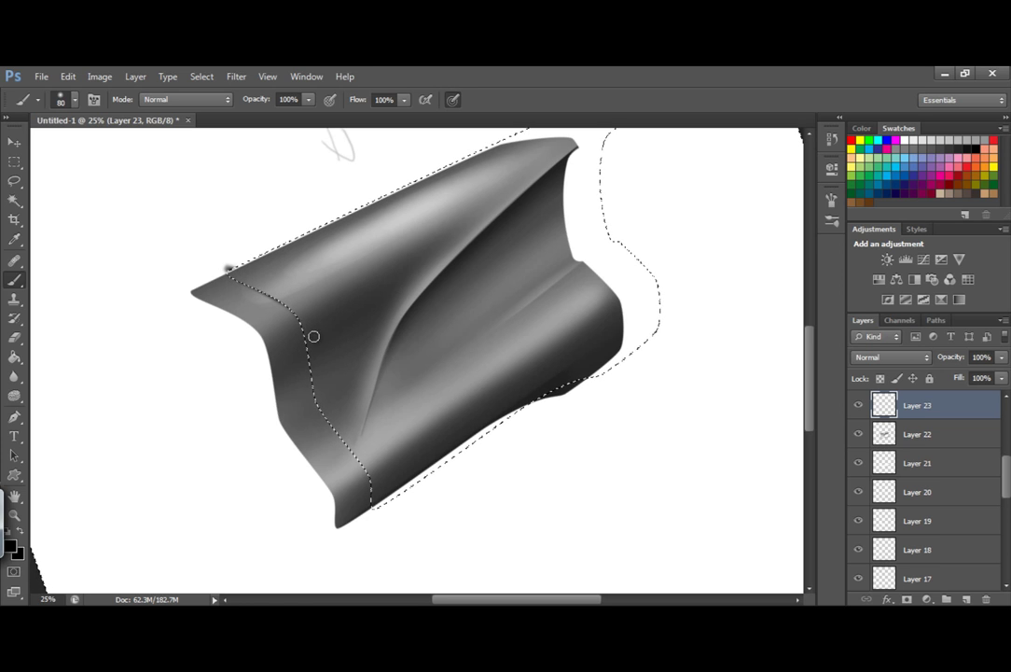
mouse_move(303, 316)
mouse_down()
mouse_move(317, 383)
mouse_move(374, 477)
mouse_up()
key(m)
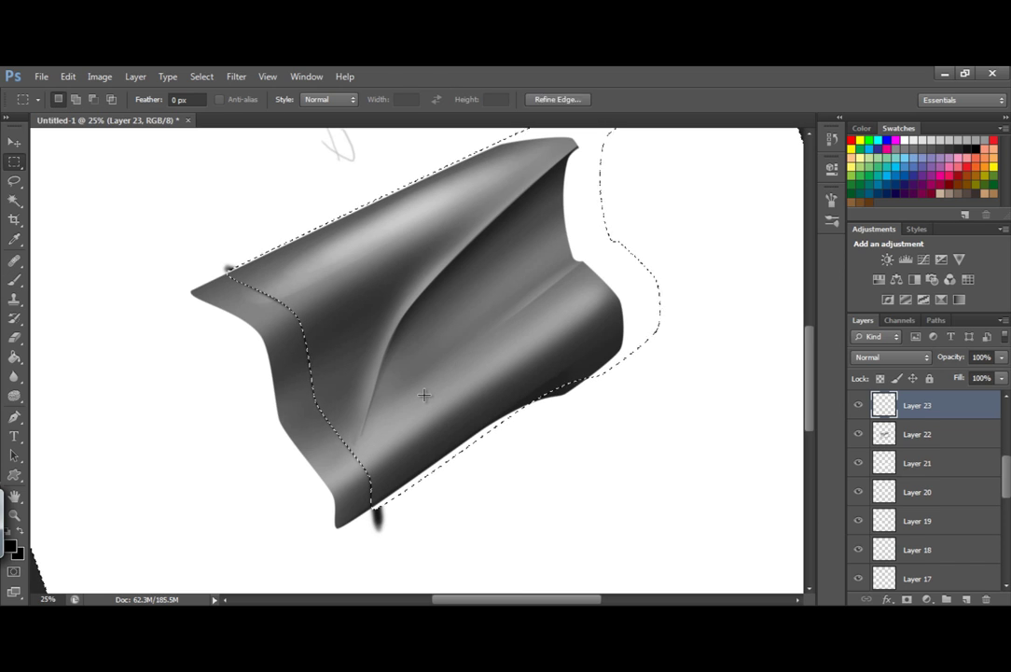
key(ctrl+d)
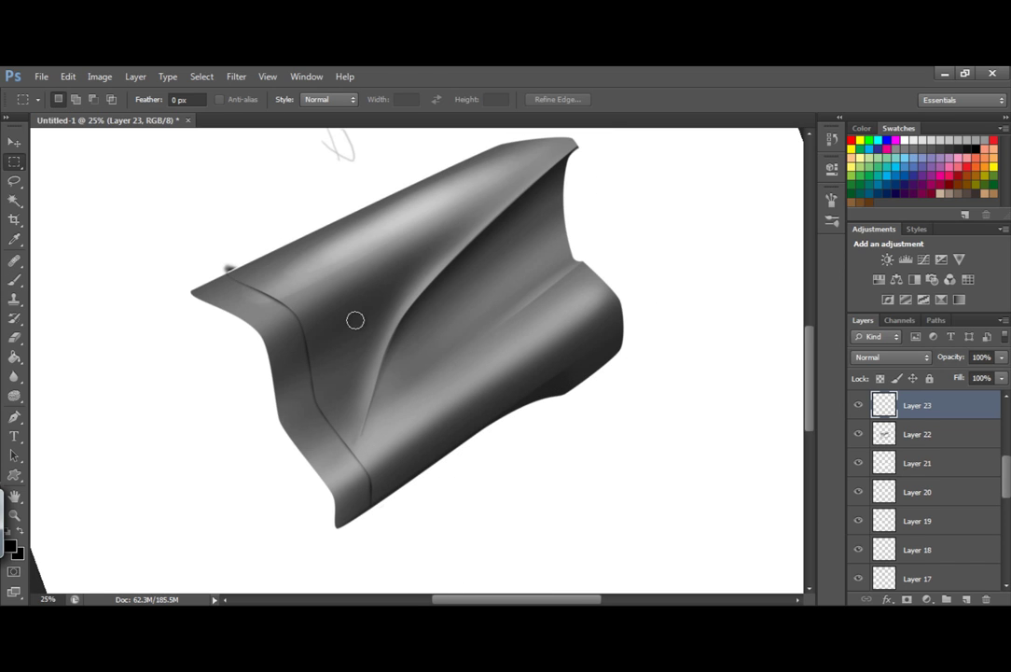
Zoom out, then zoom in closely on the fold's left tip
key(z)
key(ctrl+minus)
key(ctrl+minus)
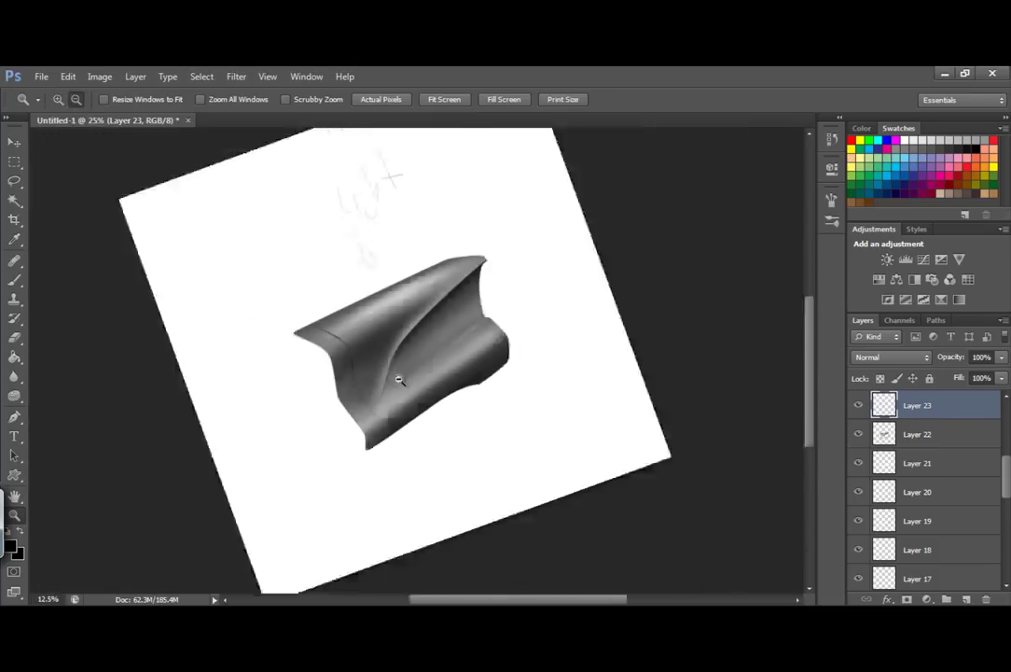
key(ctrl+minus)
click(376, 356)
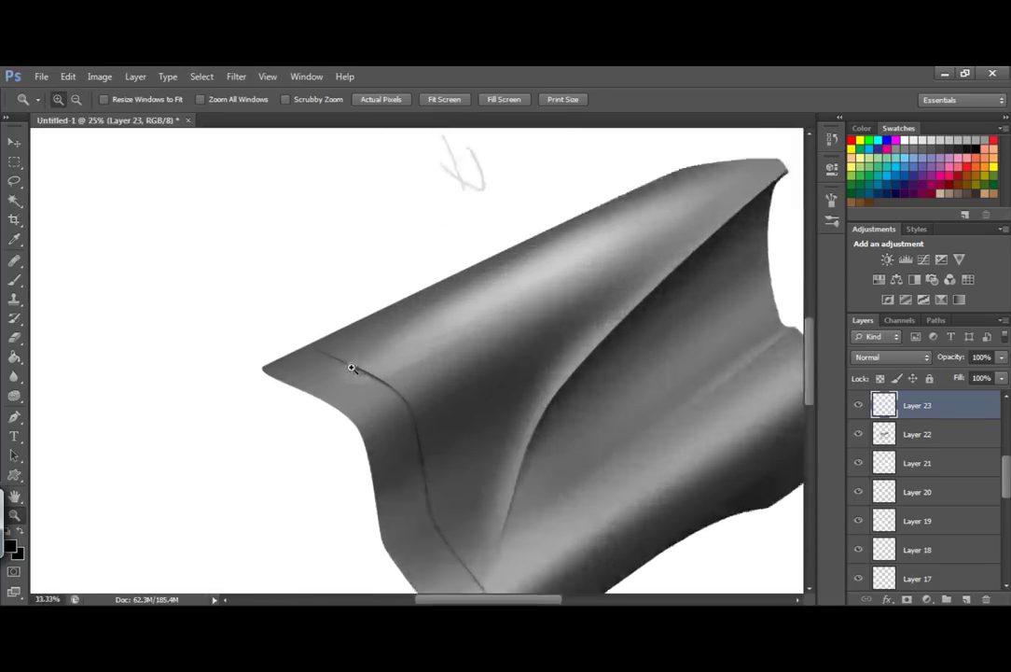
drag(1006, 476, 1006, 441)
Paint the fine seam highlight with the Brush above Layer 11, then zoom out to review
click(989, 469)
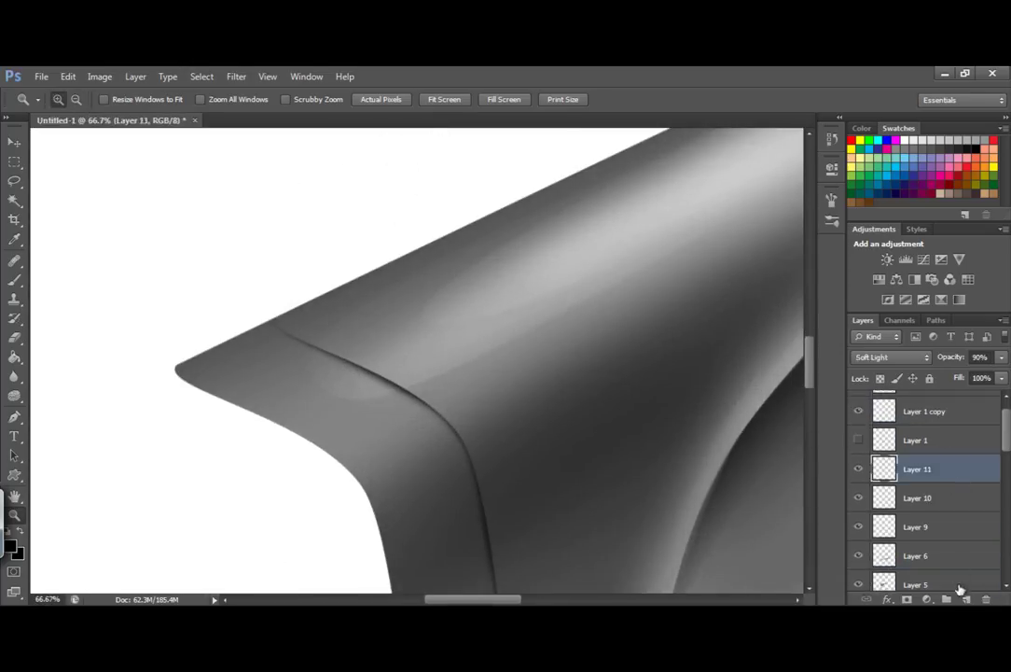
key(b)
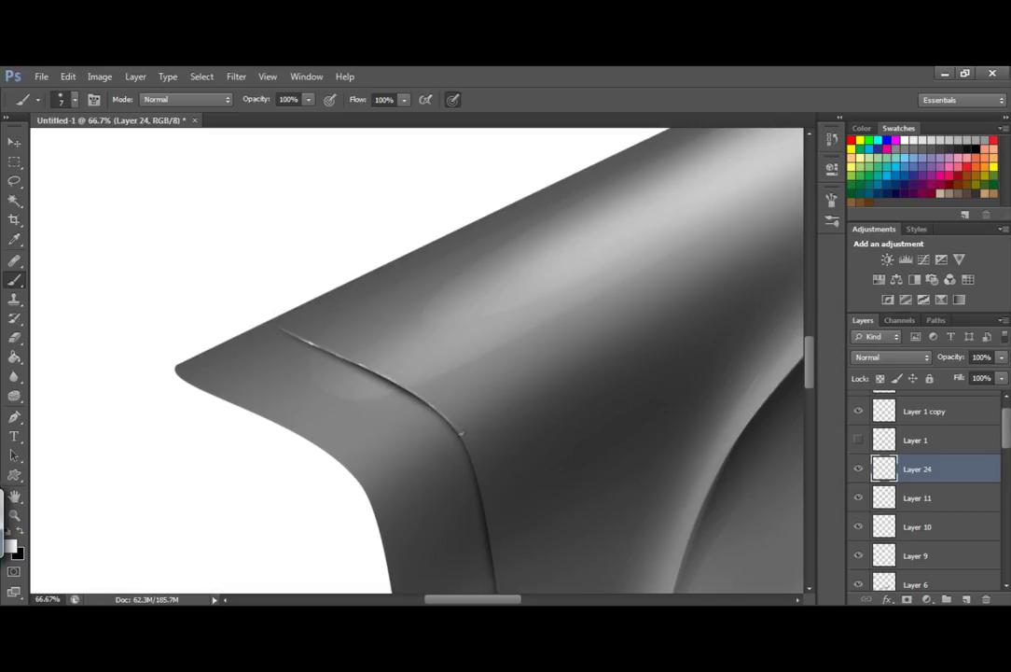
scroll(755, 385, down, 5)
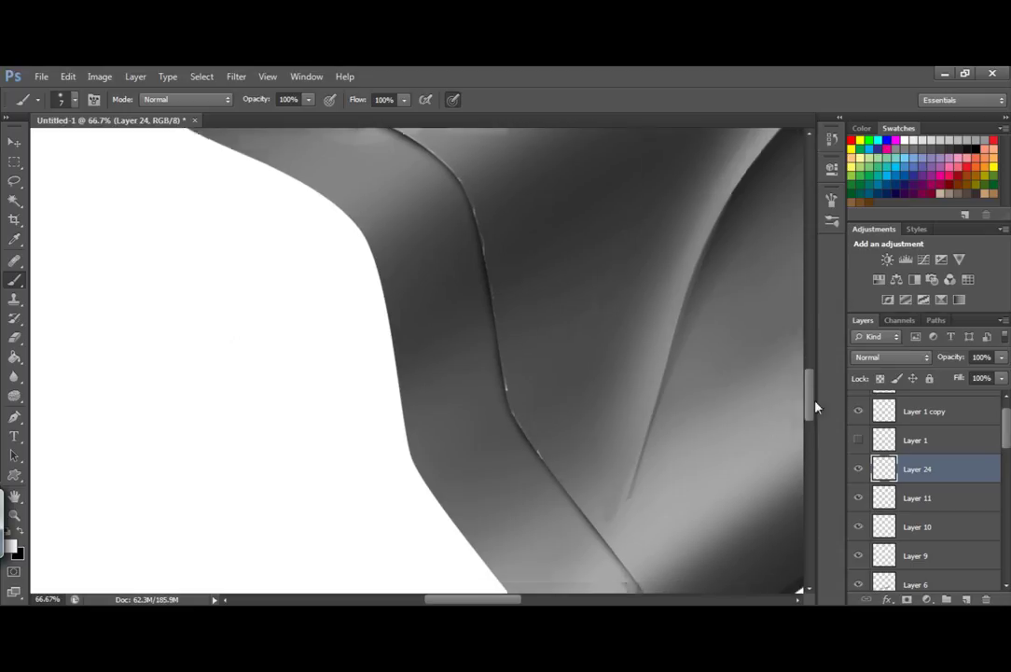
scroll(552, 283, down, 4)
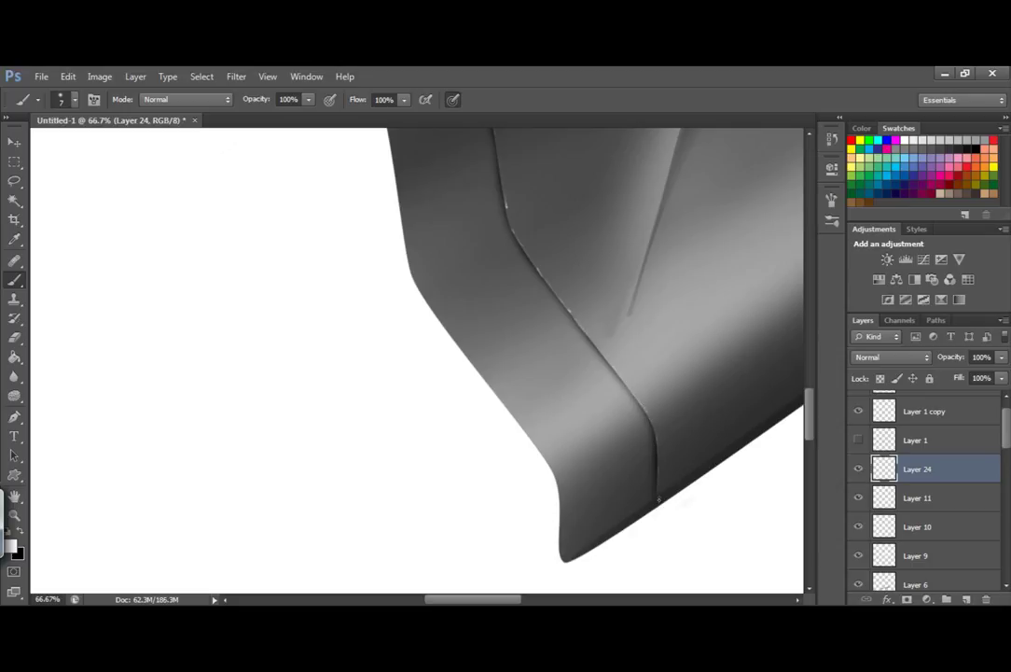
key(z)
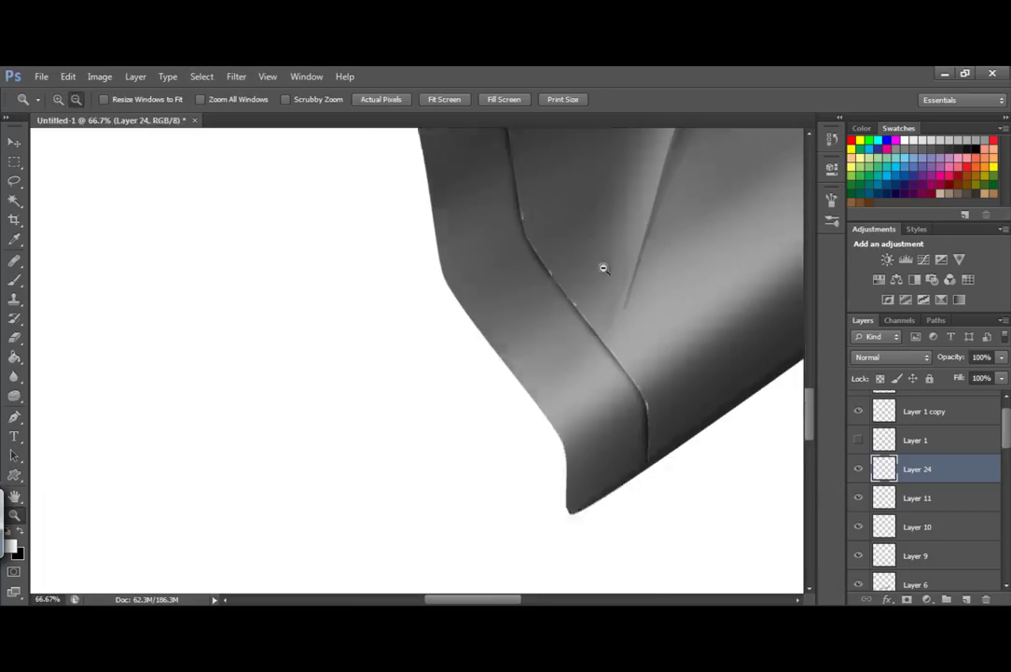
key(ctrl+minus)
key(ctrl+minus)
key(ctrl+minus)
key(ctrl+minus)
key(ctrl+minus)
Add a black-filled layer above the Background as the backdrop
click(429, 377)
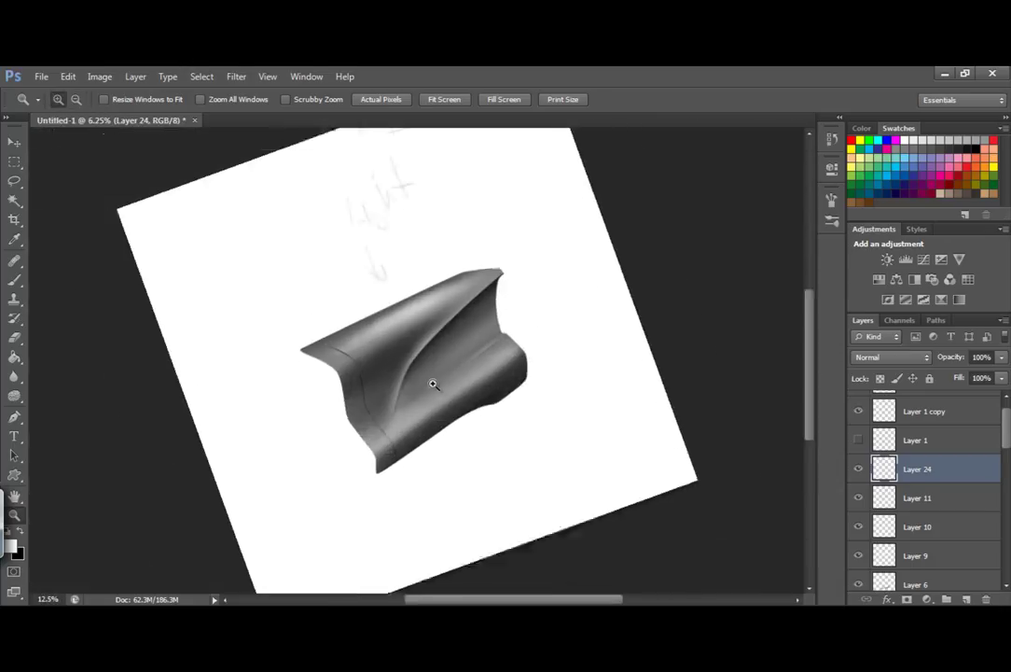
scroll(924, 495, down, 5)
click(924, 576)
click(966, 599)
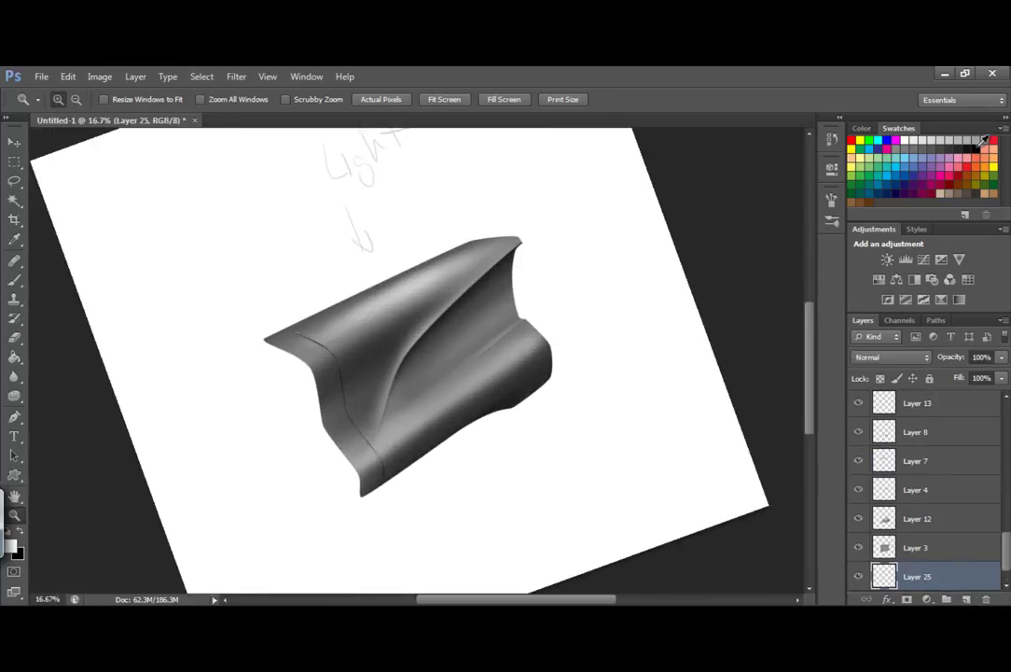
key(g)
click(614, 248)
Load the fold outline, move Layer 24 above Layer 1 copy, and fill Layer 1 copy dark blue
key(z)
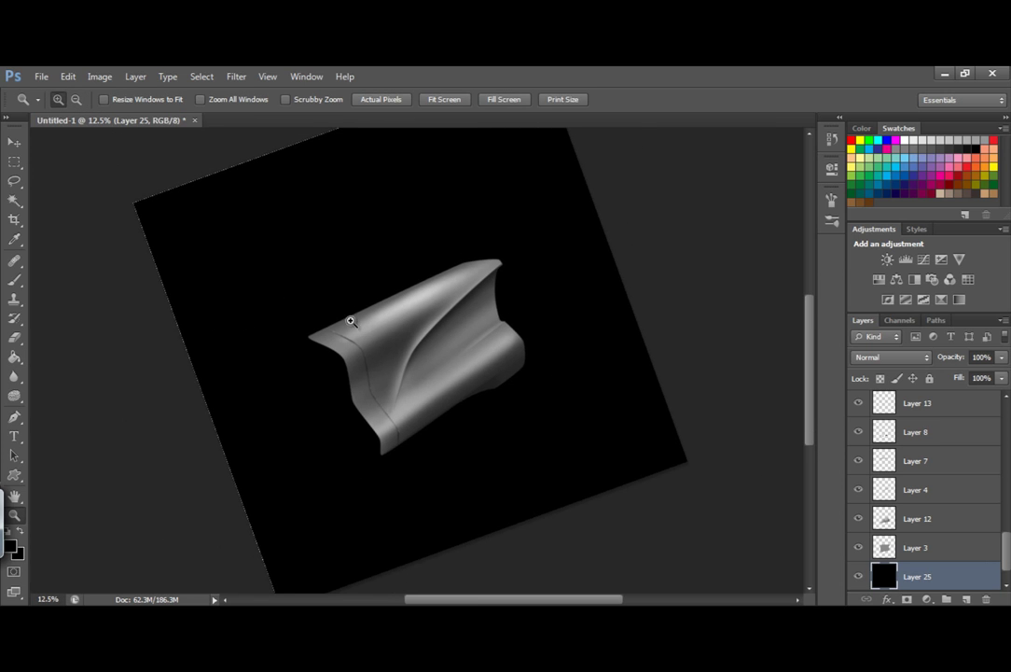
ctrl+click(884, 517)
scroll(993, 421, up, 5)
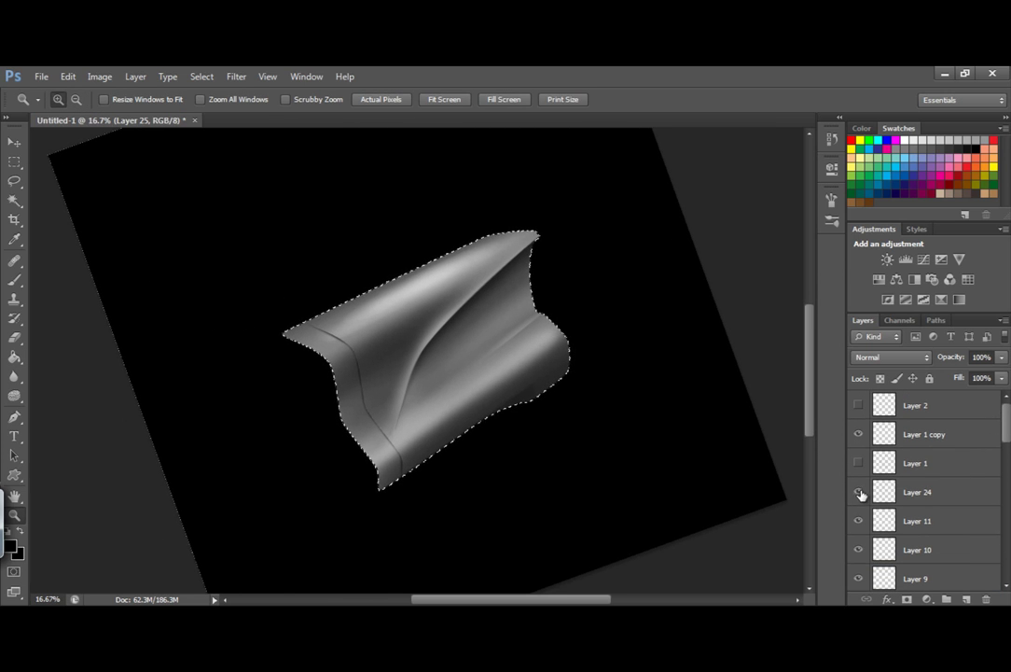
drag(919, 492, 919, 421)
click(924, 463)
key(g)
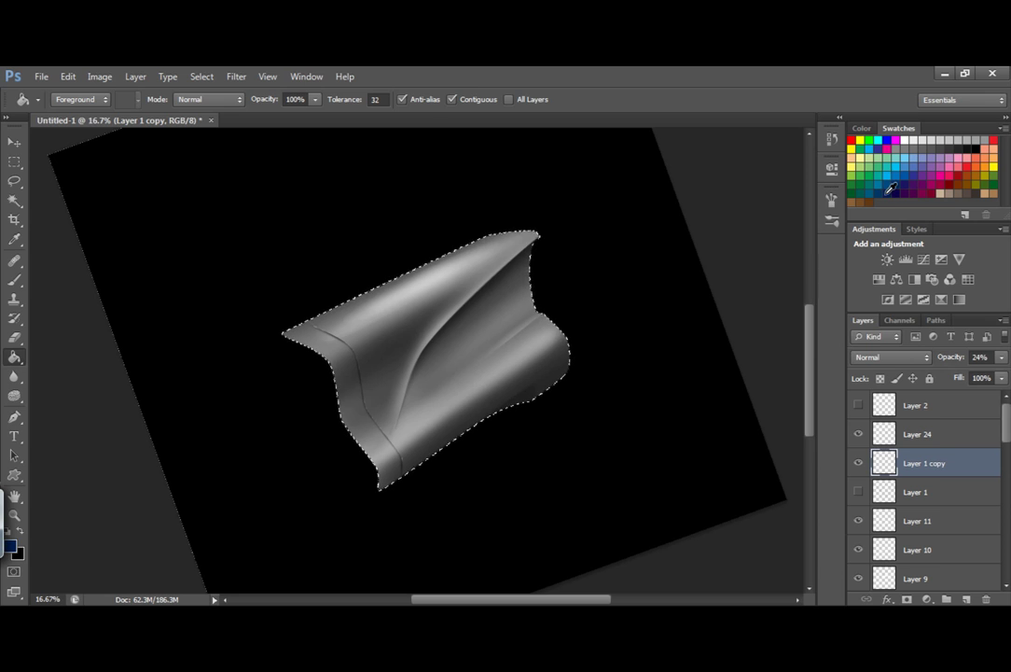
click(561, 280)
key(ctrl+d)
key(m)
Cancel the blending change, undo the dark-blue fill, and reload the fold outline
double_click(882, 464)
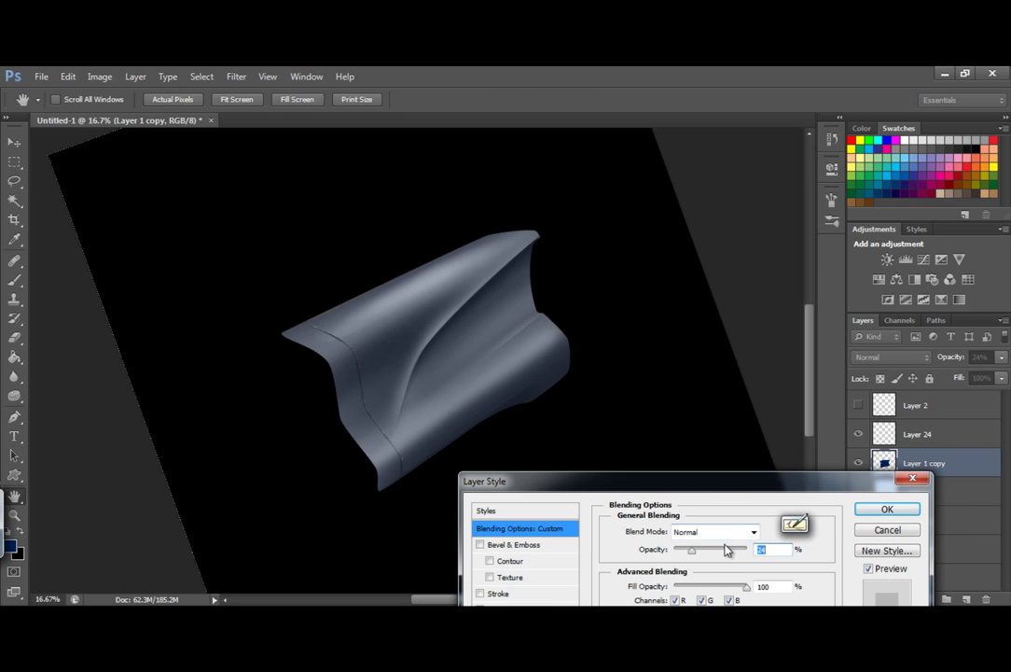
click(892, 511)
click(924, 434)
ctrl+click(883, 464)
Fill new Layer 26 dark blue within the fold outline and blend it Soft Light at 79%
click(883, 464)
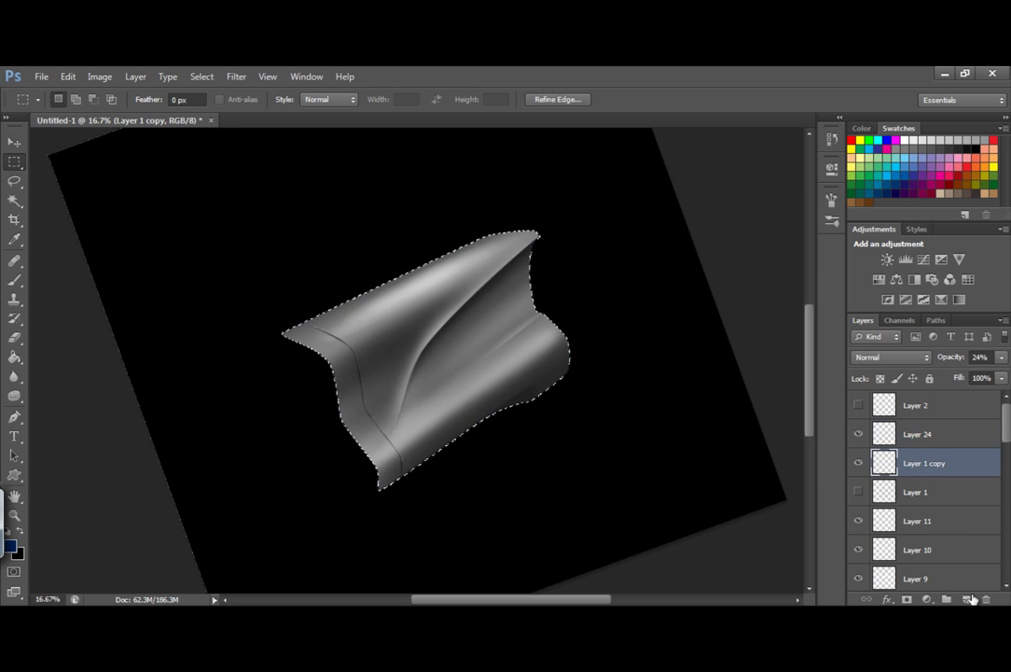
key(ctrl+shift+alt+n)
key(g)
click(461, 320)
key(ctrl+d)
key(m)
double_click(885, 467)
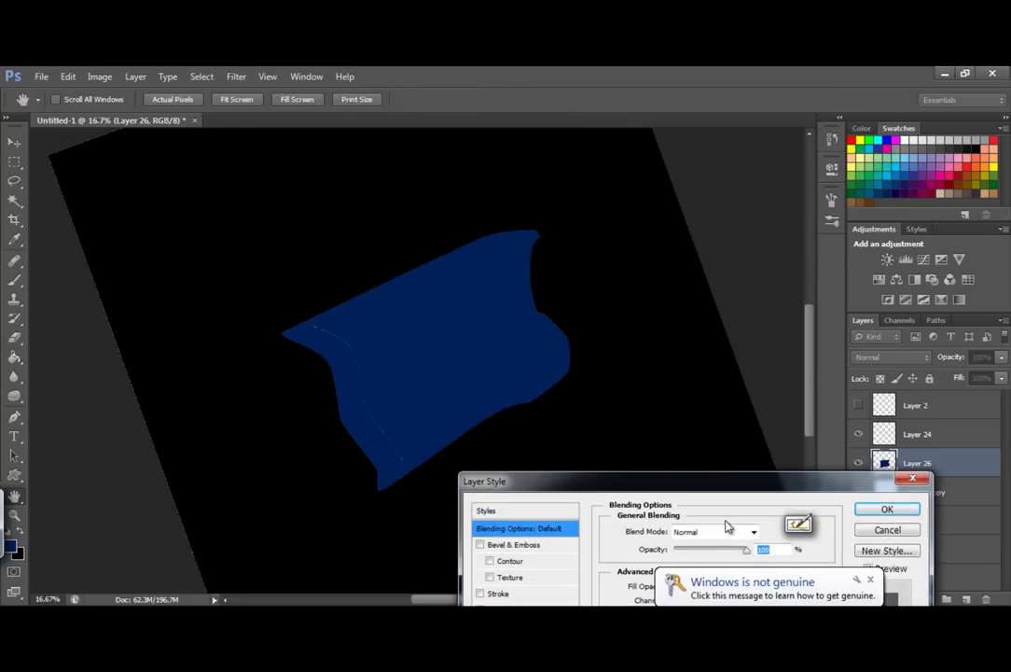
click(713, 531)
click(691, 338)
drag(746, 550, 726, 553)
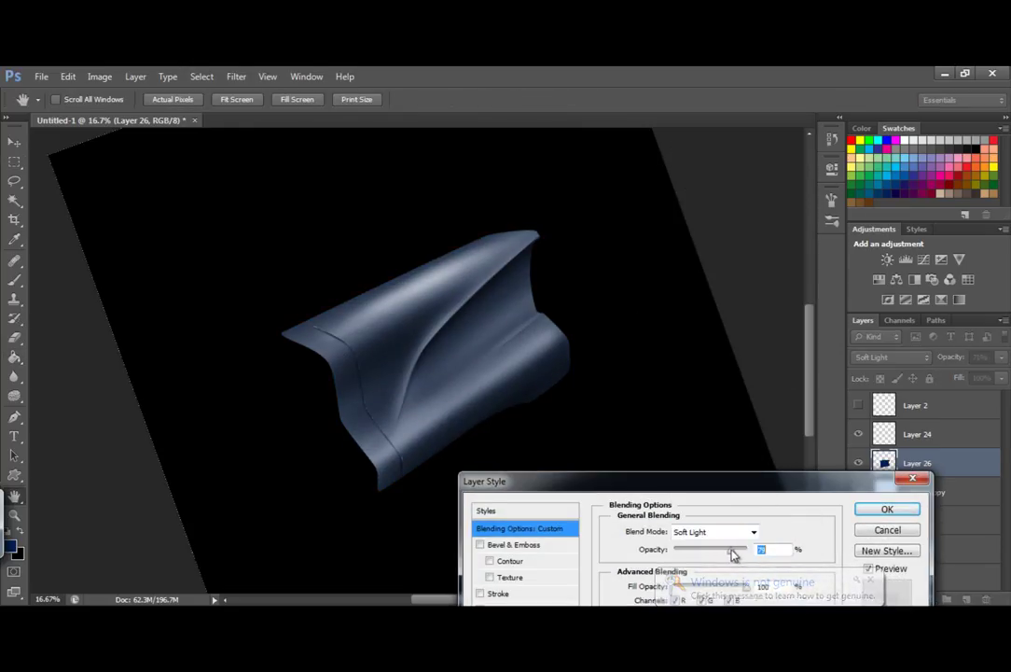
click(886, 509)
Start a Pen path at the band's top edge and curve it down along the seam
key(z)
click(312, 330)
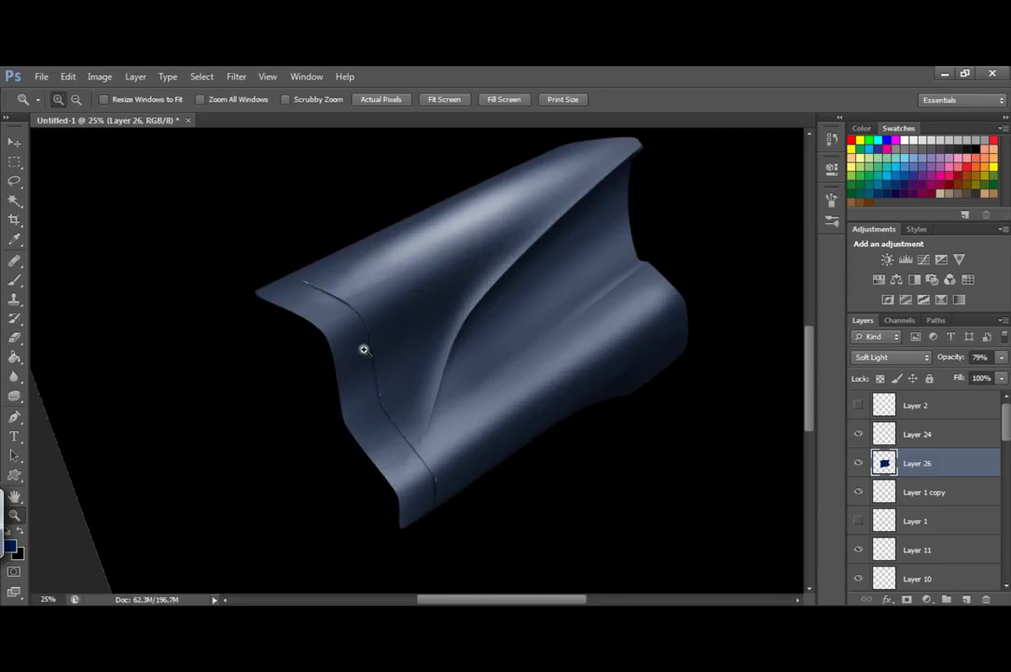
key(p)
click(282, 272)
click(360, 317)
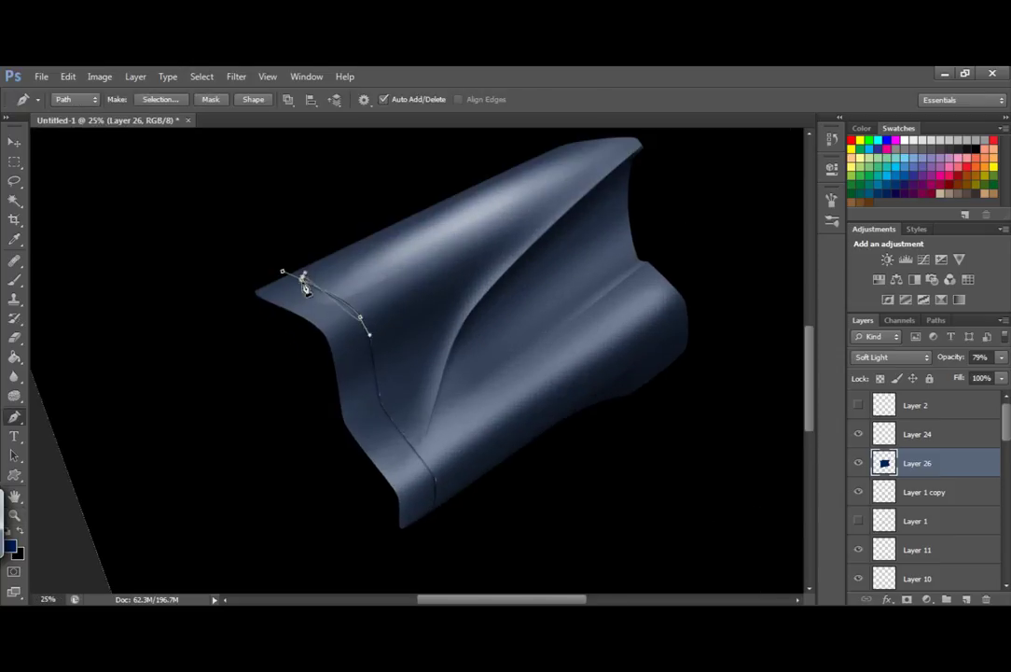
key(z)
click(337, 311)
key(p)
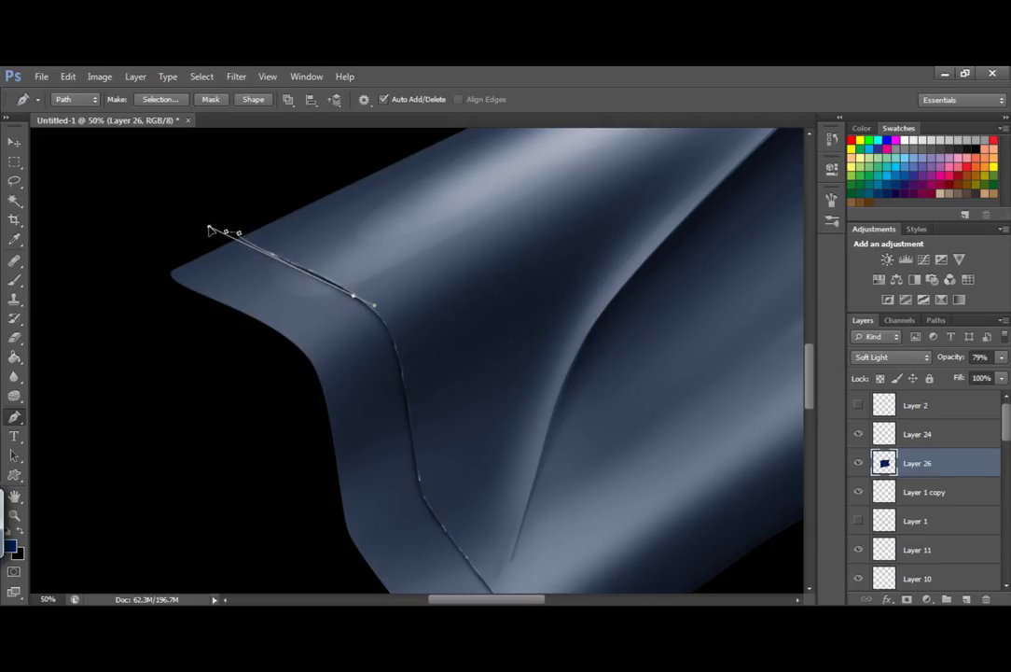
drag(414, 443, 402, 322)
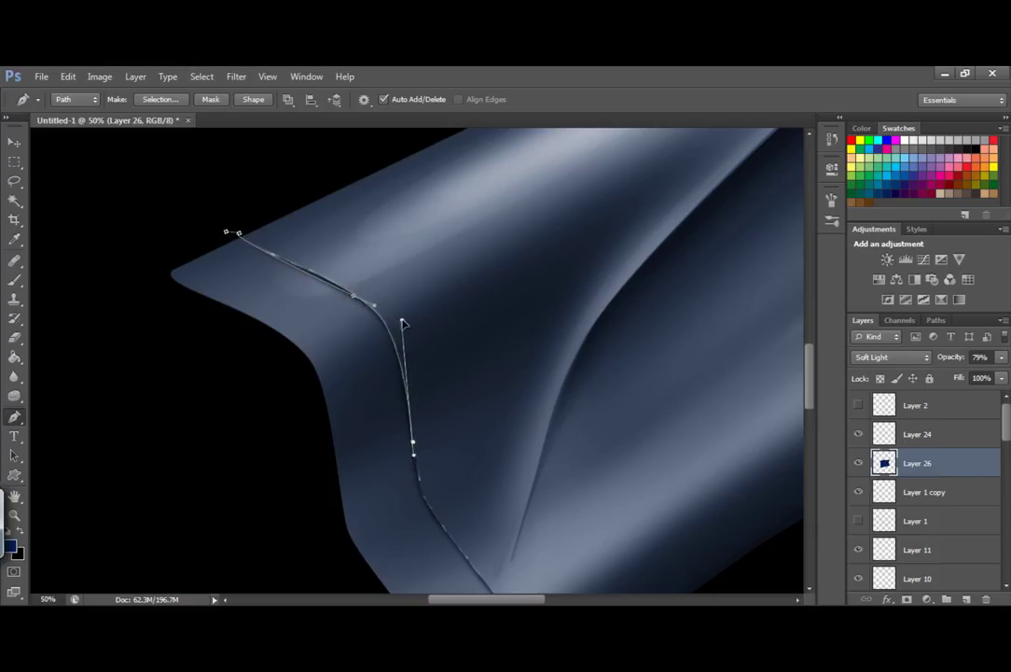
click(355, 299)
drag(251, 305, 295, 228)
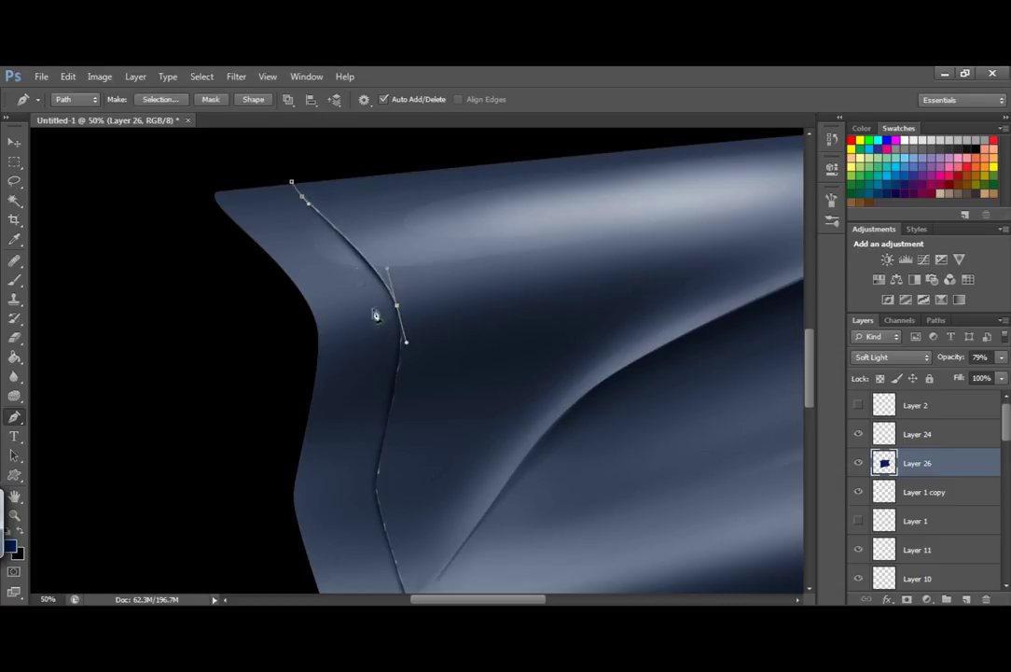
Continue the path to the bottom edge and close it around the band's outer left side
drag(376, 492, 383, 522)
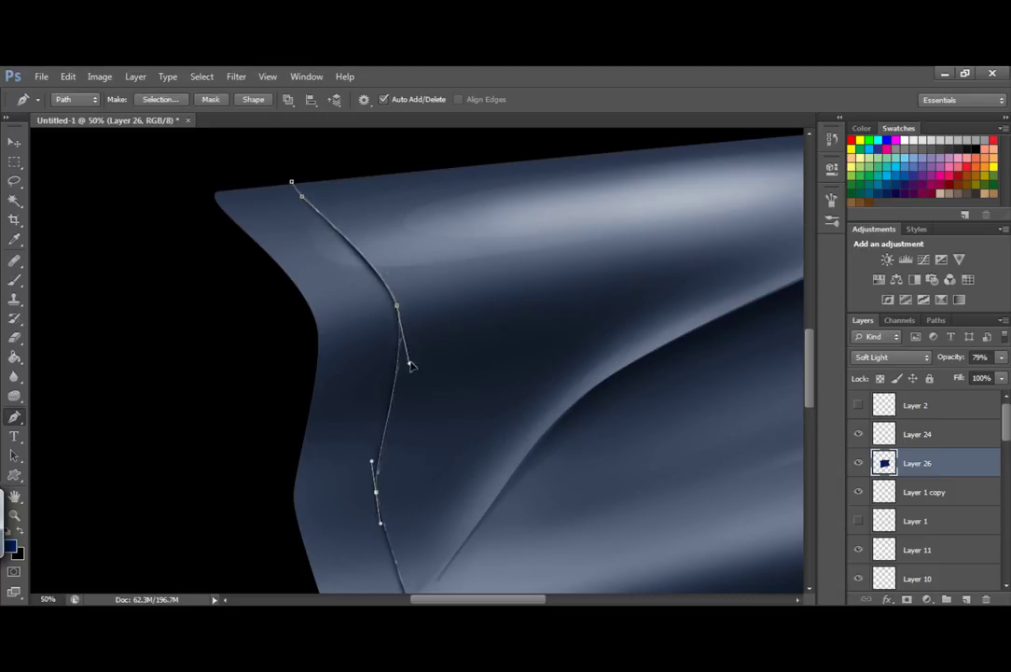
drag(812, 380, 812, 418)
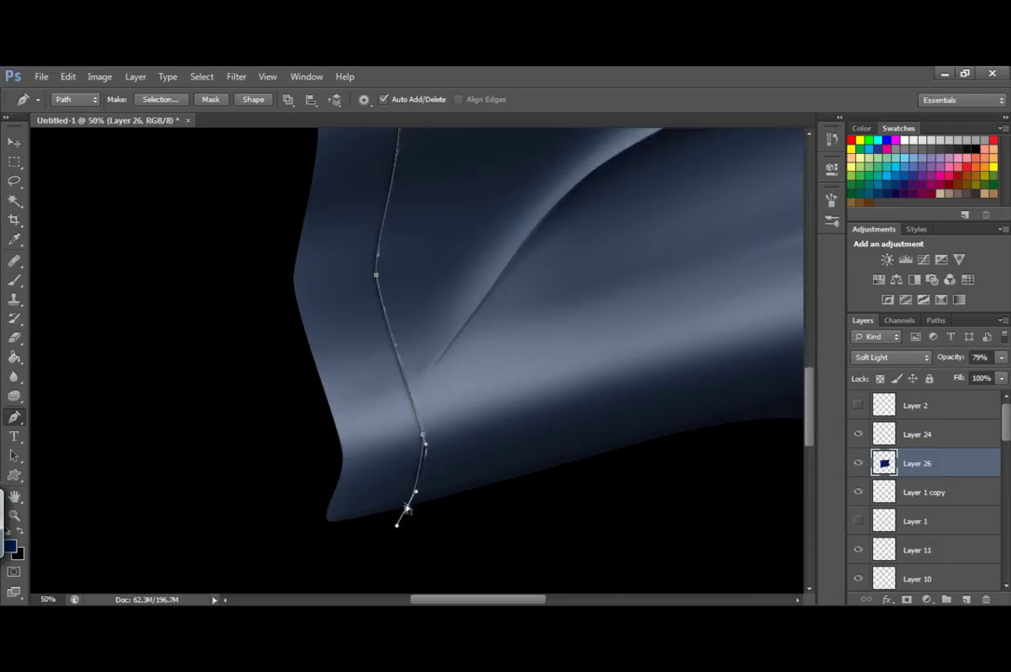
click(289, 533)
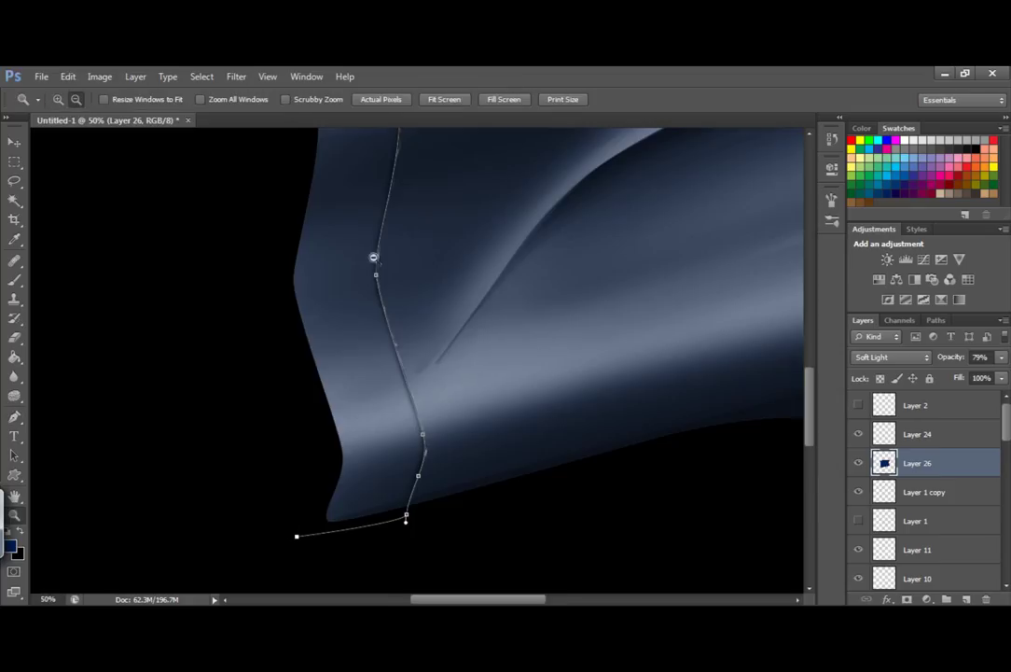
alt+click(375, 260)
drag(631, 228, 630, 361)
click(249, 350)
click(240, 317)
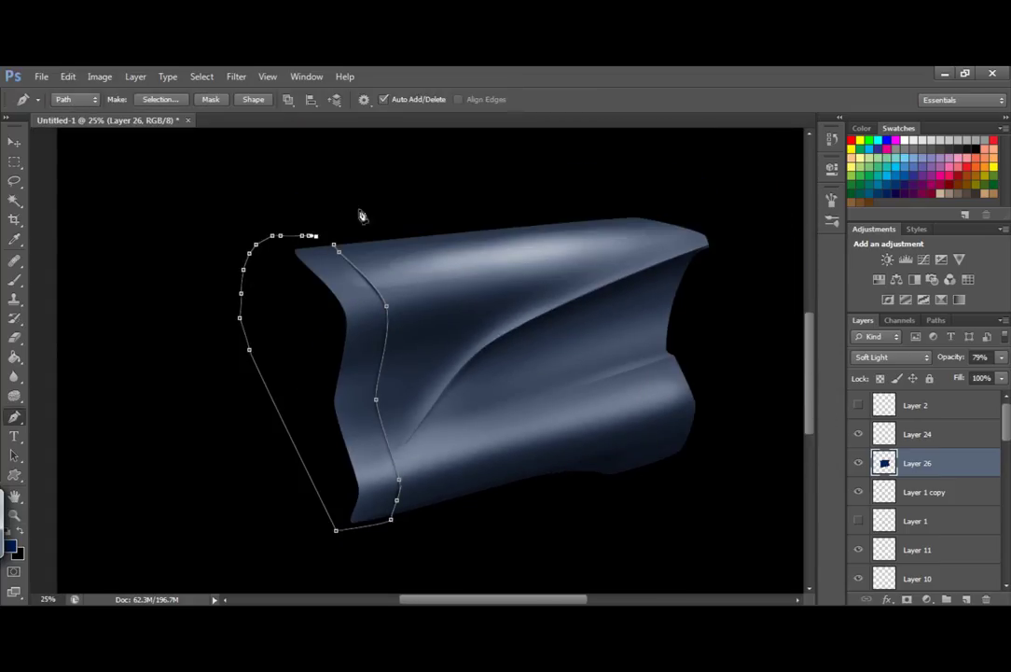
Turn the band path into a selection, fill it grey, and fill a new cap layer white
right_click(362, 216)
click(382, 257)
text(0.3)
click(582, 227)
key(alt+BackSpace)
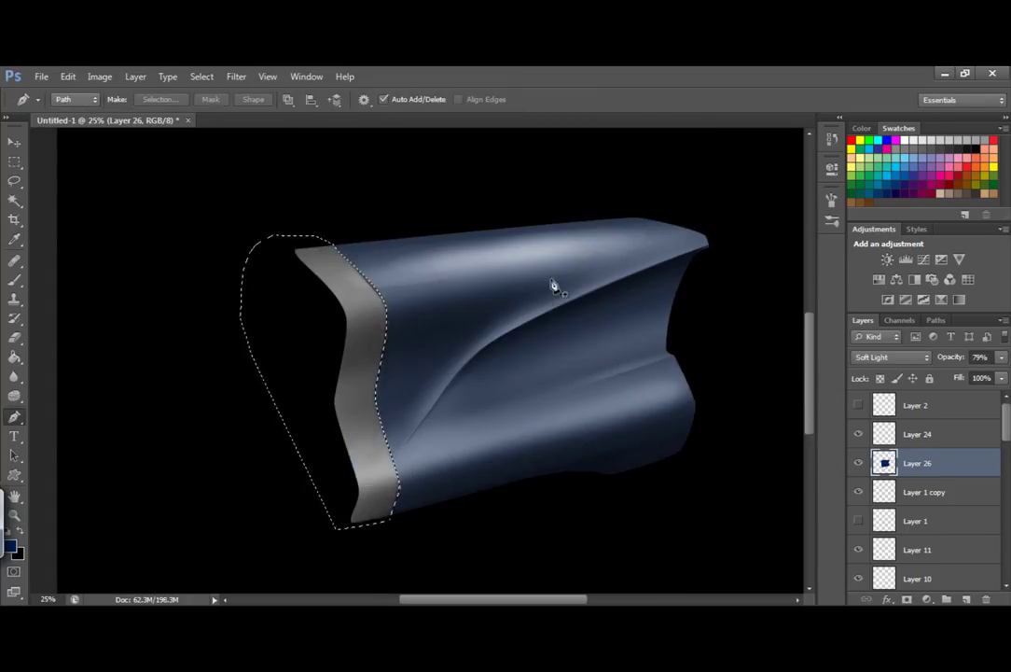
key(alt+bracketleft)
key(ctrl+shift+alt+n)
key(g)
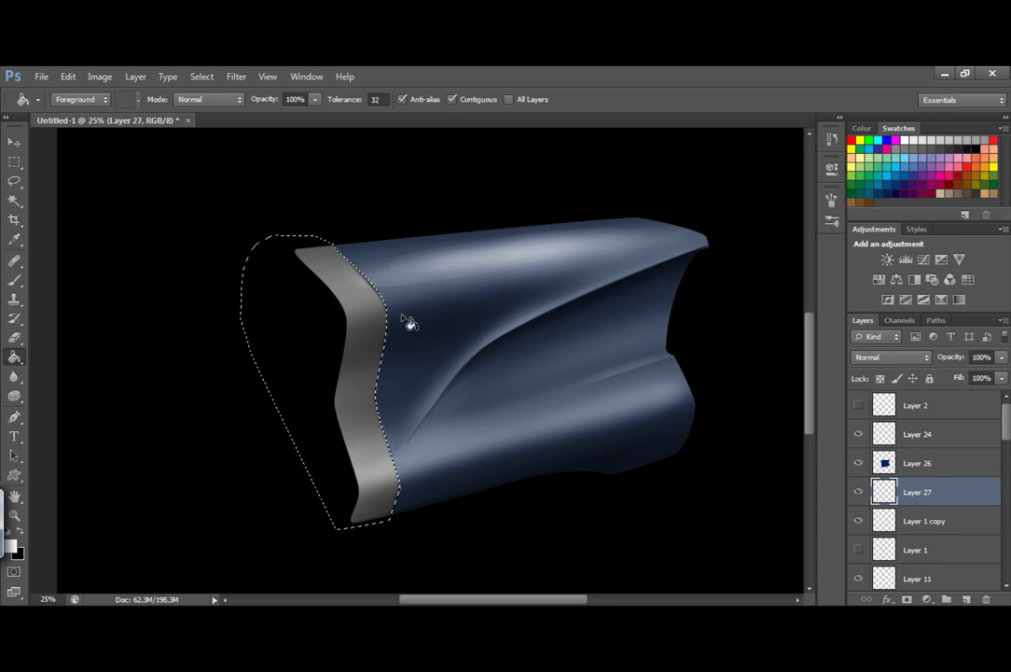
click(406, 321)
key(ctrl+d)
Set the cap layer to Soft Light with lowered opacity, then zoom to inspect it
click(723, 590)
click(700, 341)
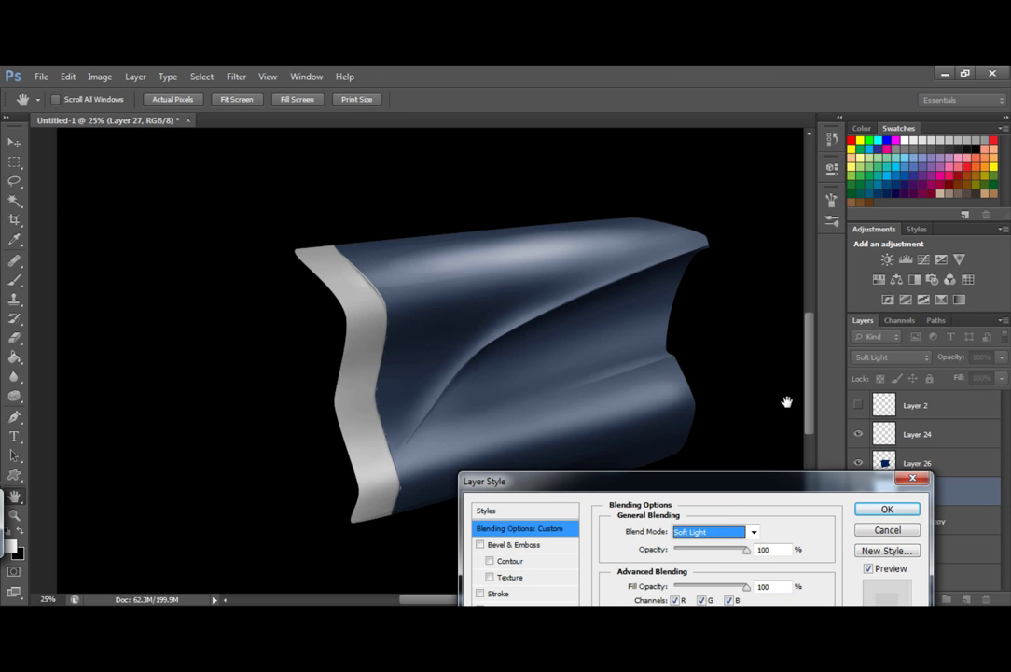
drag(747, 550, 706, 548)
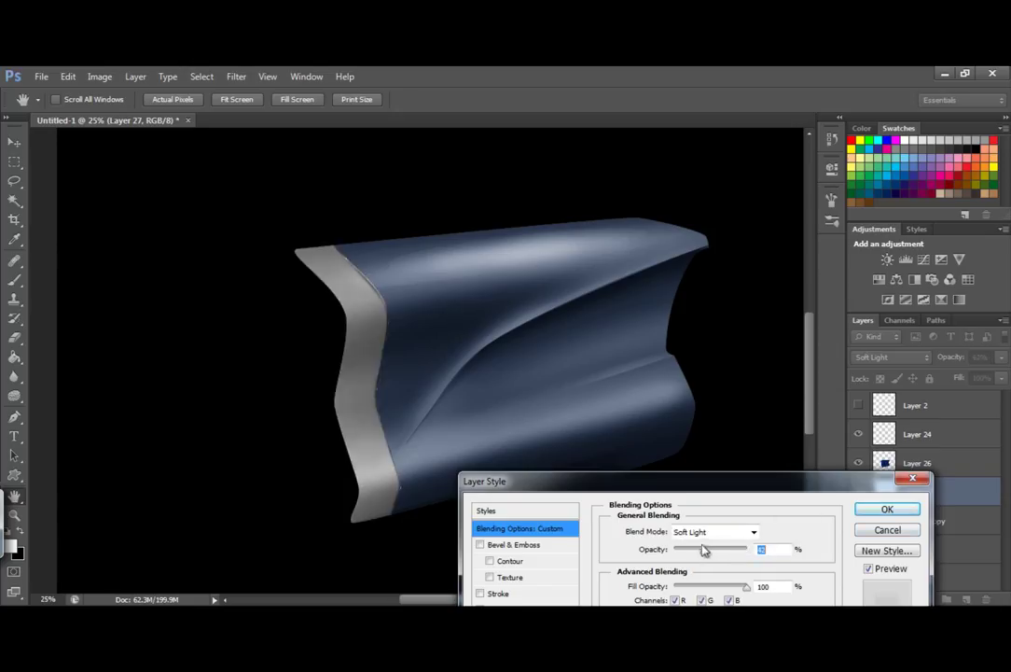
click(888, 529)
key(z)
scroll(418, 361, down, 2)
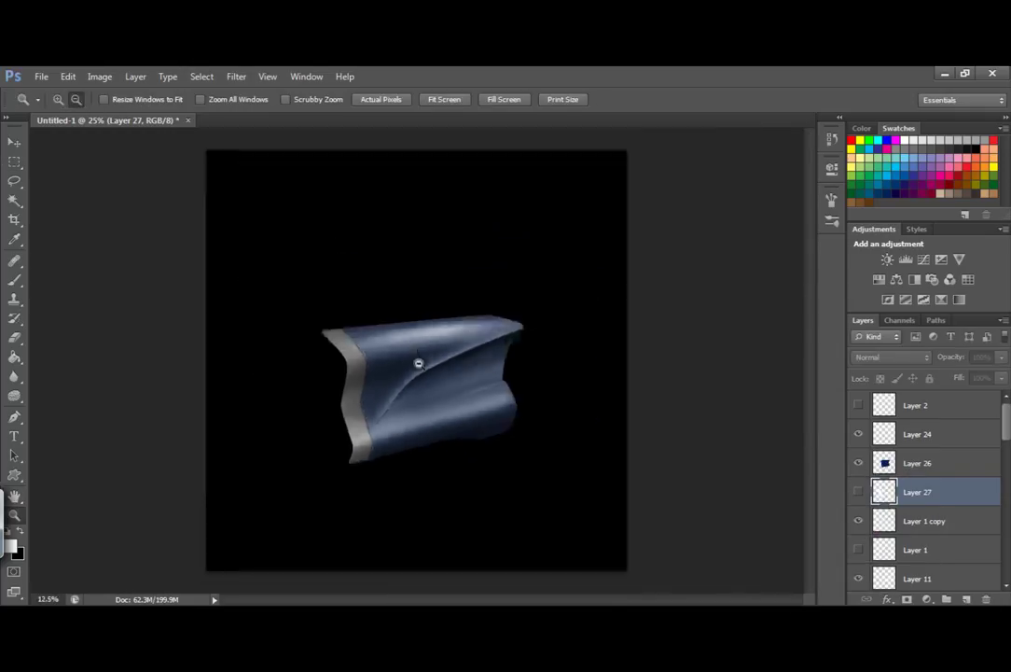
scroll(418, 361, down, 2)
scroll(298, 282, up, 4)
scroll(316, 300, up, 1)
Undo the grey fill and cap layer, then refill the original band path grey and deselect
key(ctrl+alt+z)
key(ctrl+alt+z)
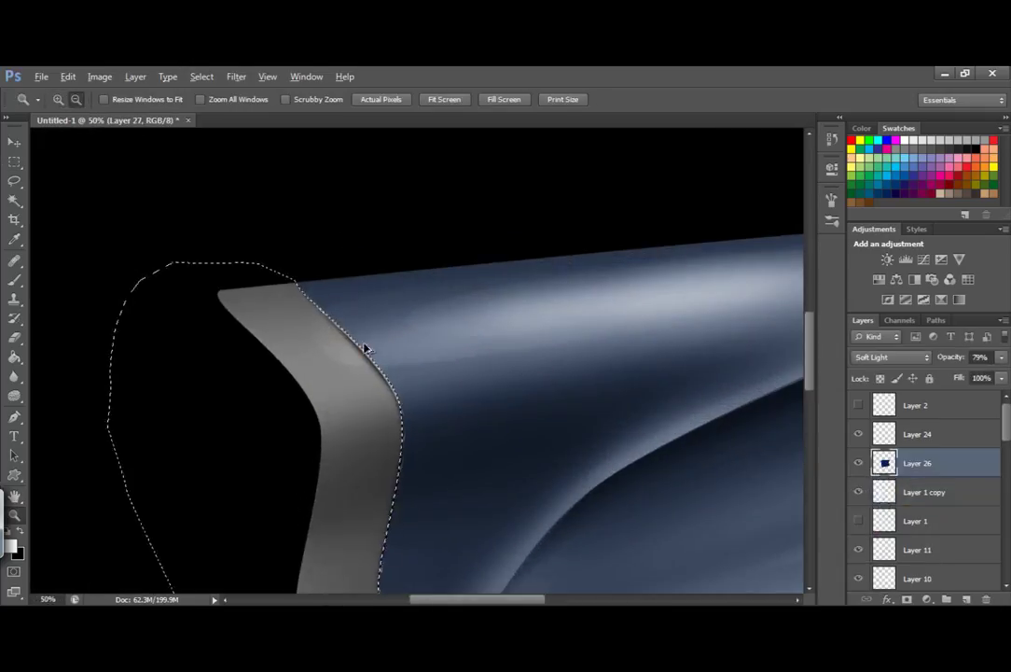
key(ctrl+alt+z)
key(ctrl+alt+z)
key(ctrl+alt+z)
key(p)
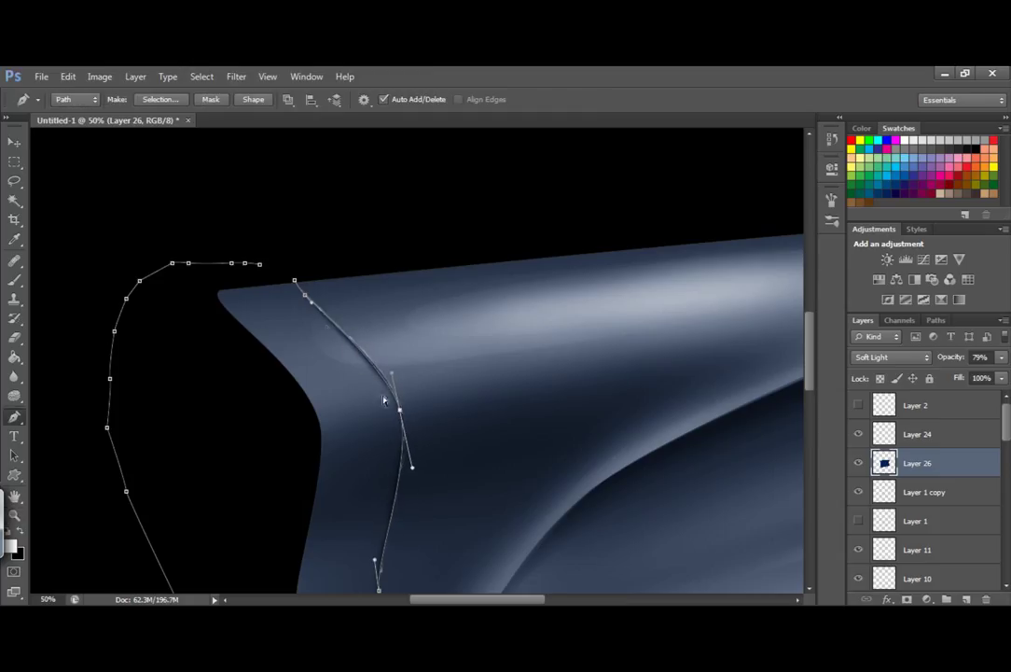
right_click(358, 265)
click(373, 298)
key(Return)
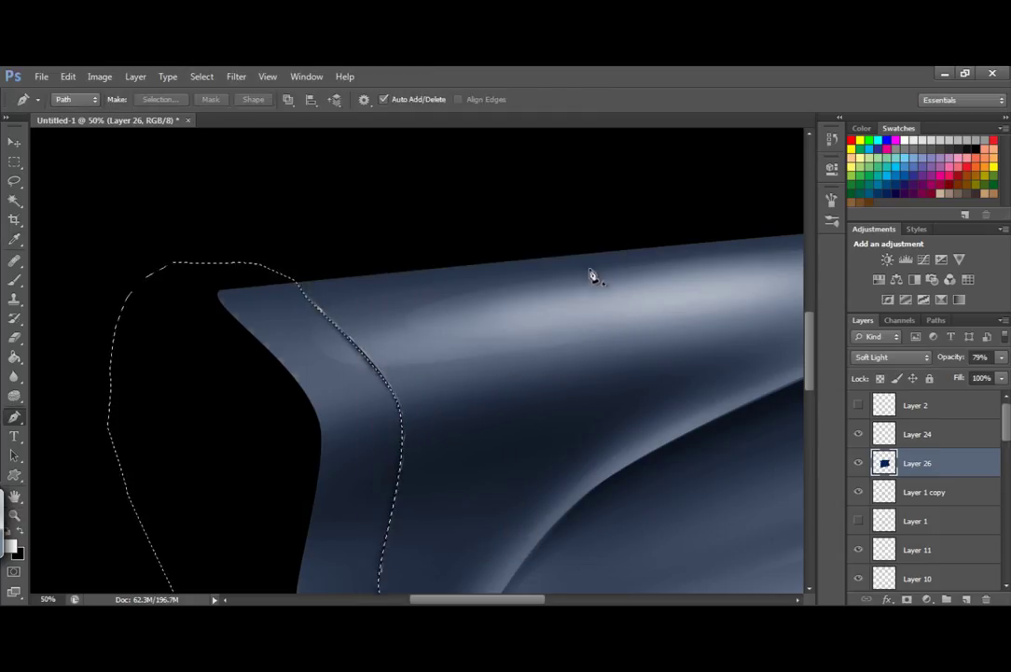
key(alt+BackSpace)
key(ctrl+d)
key(z)
scroll(209, 207, down, 3)
Fill the cap white on a new layer and deselect it
key(ctrl+shift+d)
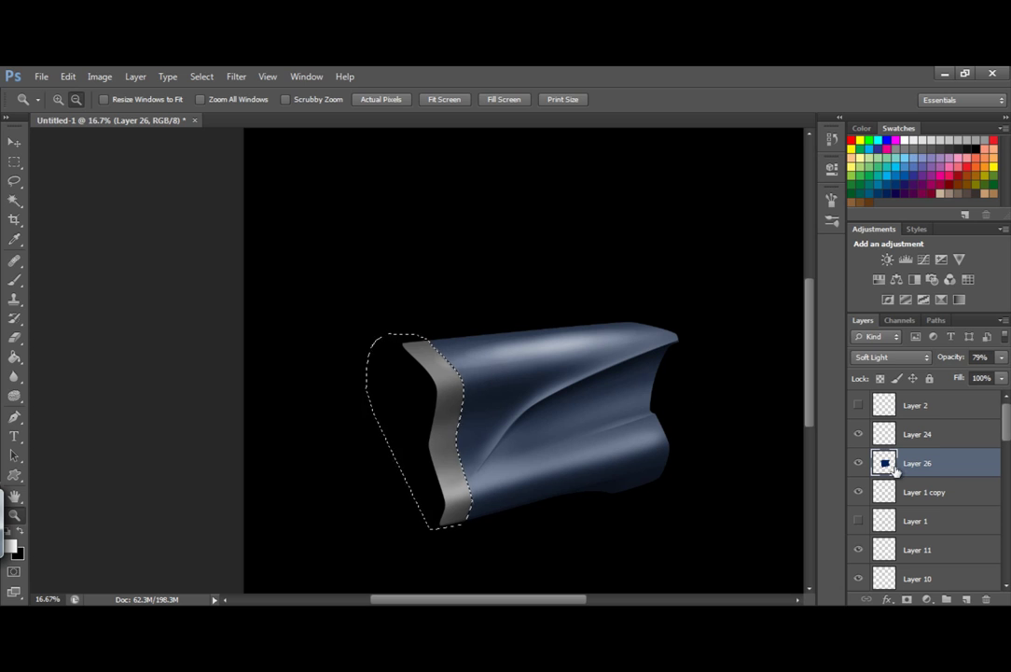
key(ctrl+shift+alt+n)
key(g)
click(430, 363)
key(m)
key(ctrl+d)
Copy the cloth body selection to a new layer, hide the white cap, and load the grey strip
scroll(971, 466, down, 5)
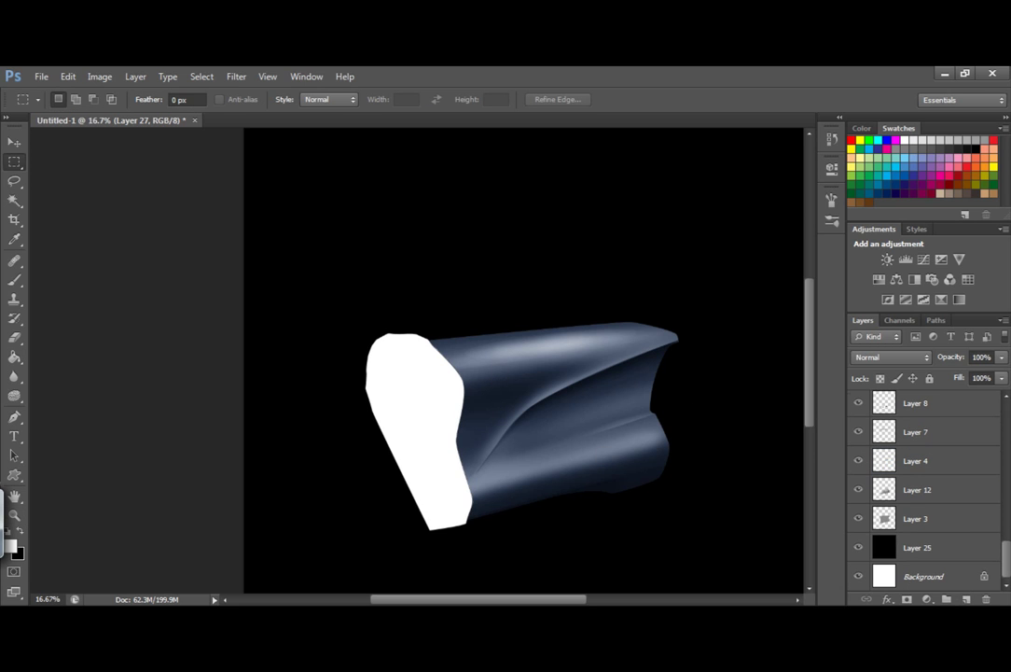
ctrl+click(885, 518)
right_click(494, 234)
click(560, 354)
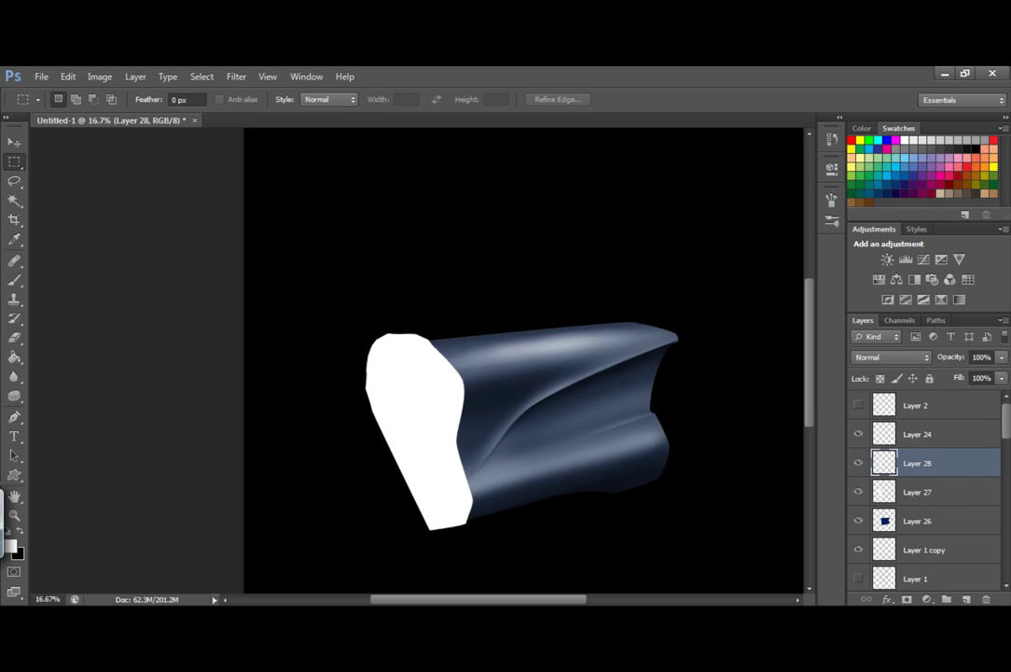
click(858, 491)
click(860, 465)
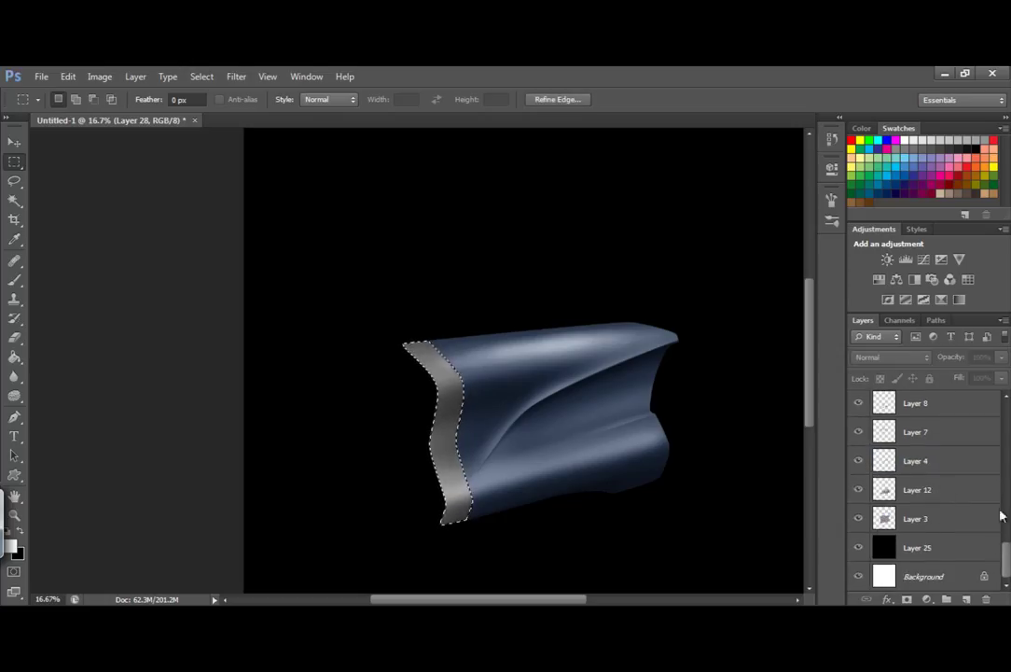
scroll(971, 467, up, 5)
Paint the grey edge strip darker with a 1100 px brush
key(z)
key(ctrl+minus)
key(ctrl+minus)
key(ctrl+plus)
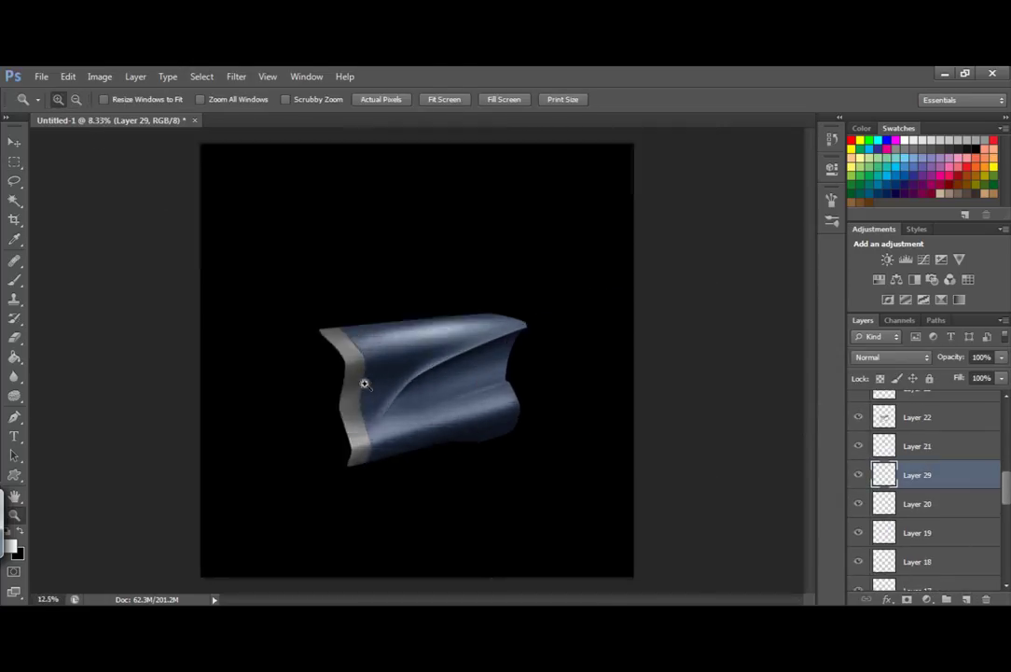
key(ctrl+plus)
key(ctrl+plus)
key(b)
key(bracketright)
key(bracketright)
key(bracketright)
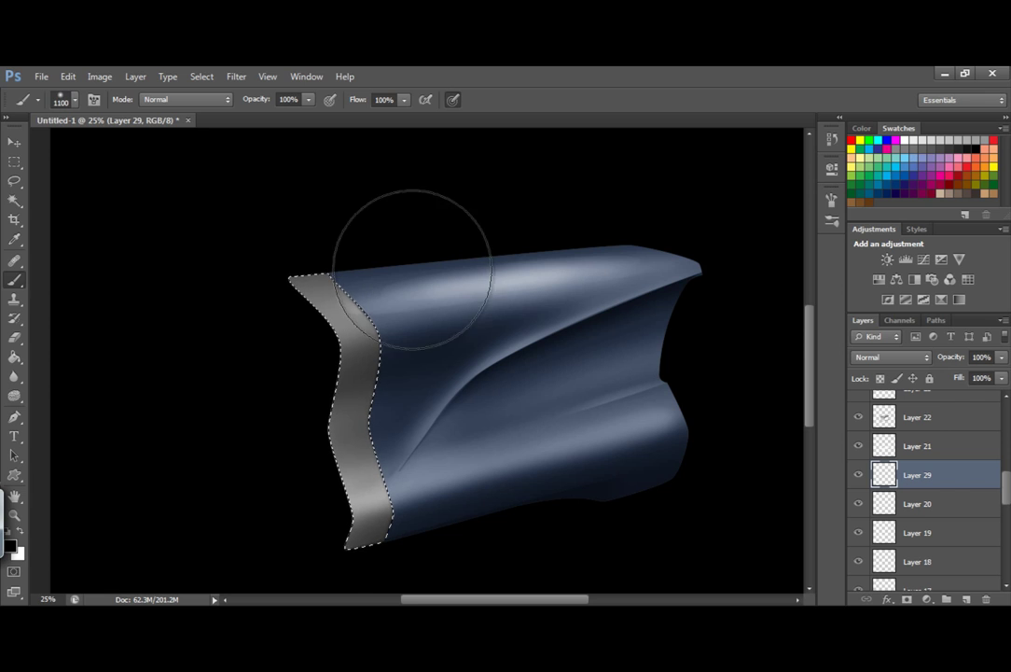
drag(474, 362, 461, 423)
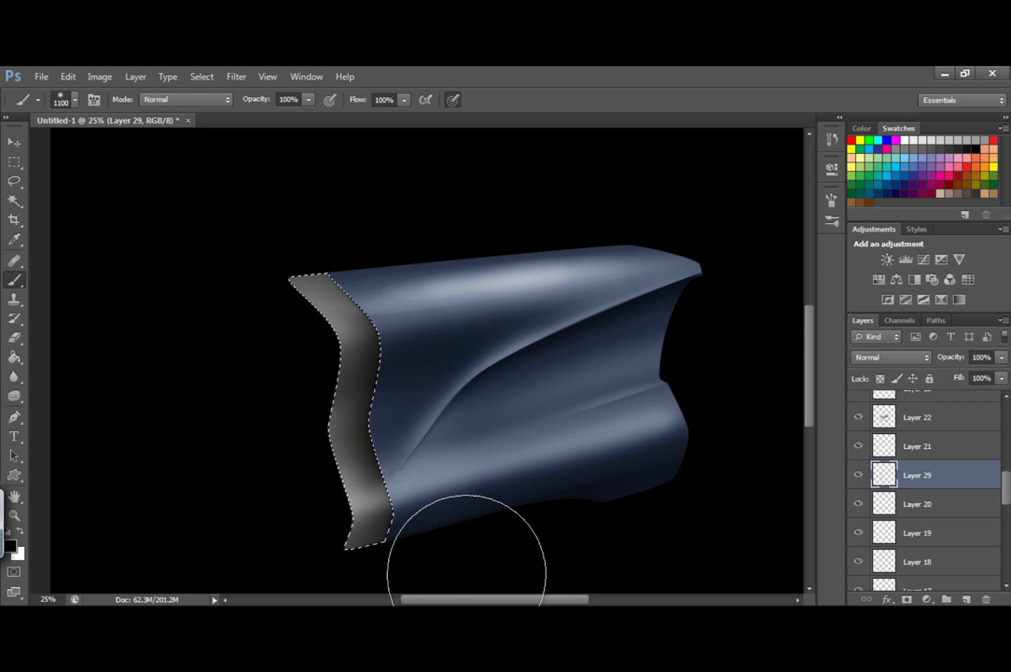
key(ctrl+d)
Lower Layer 29's opacity to 49%
key(m)
double_click(971, 475)
drag(768, 548, 719, 551)
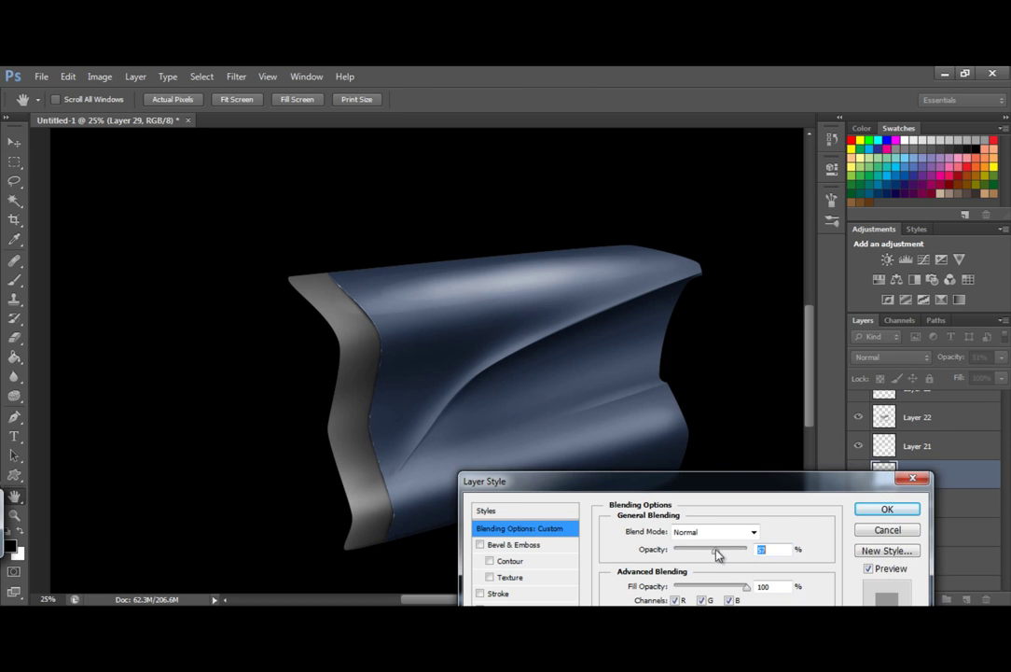
click(887, 509)
Trace a path along the band's top edge and copy that selection to new Layer 30
key(p)
click(328, 268)
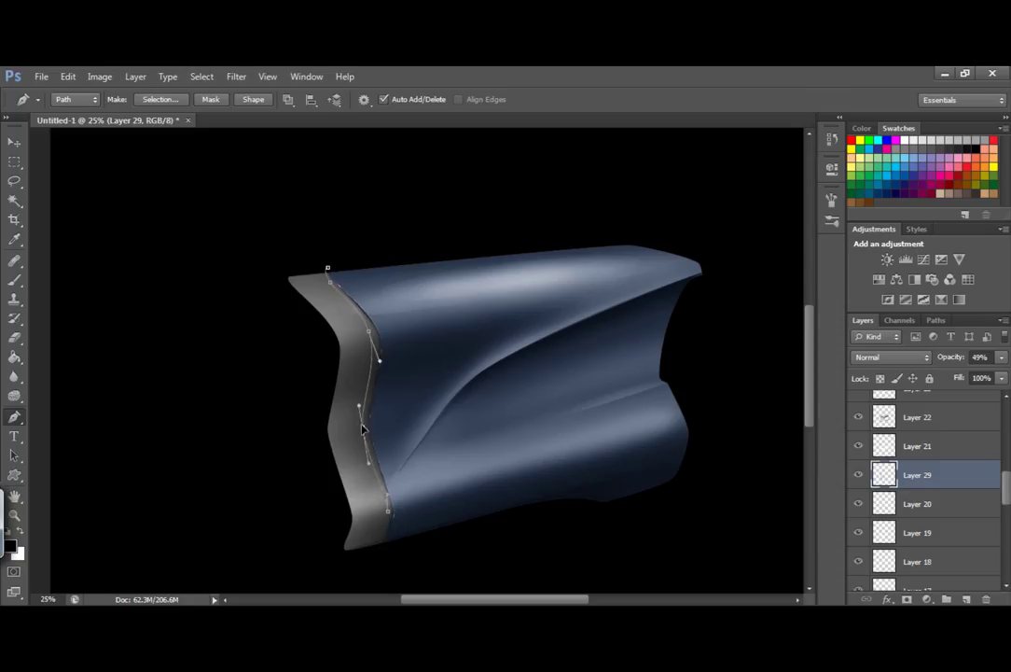
right_click(411, 201)
click(438, 299)
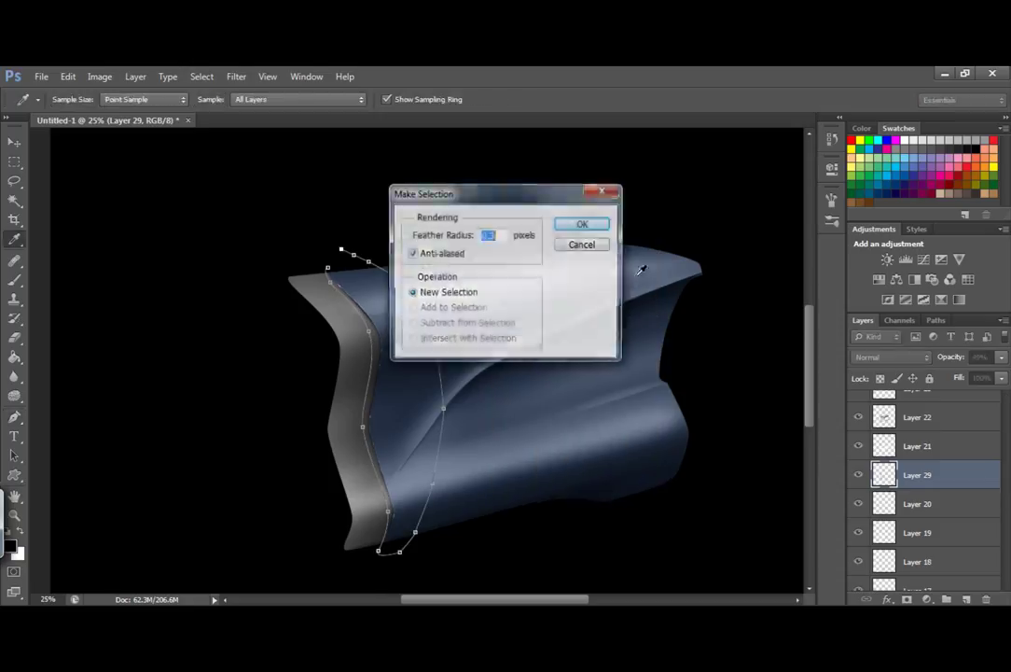
key(Return)
key(m)
right_click(550, 307)
click(620, 420)
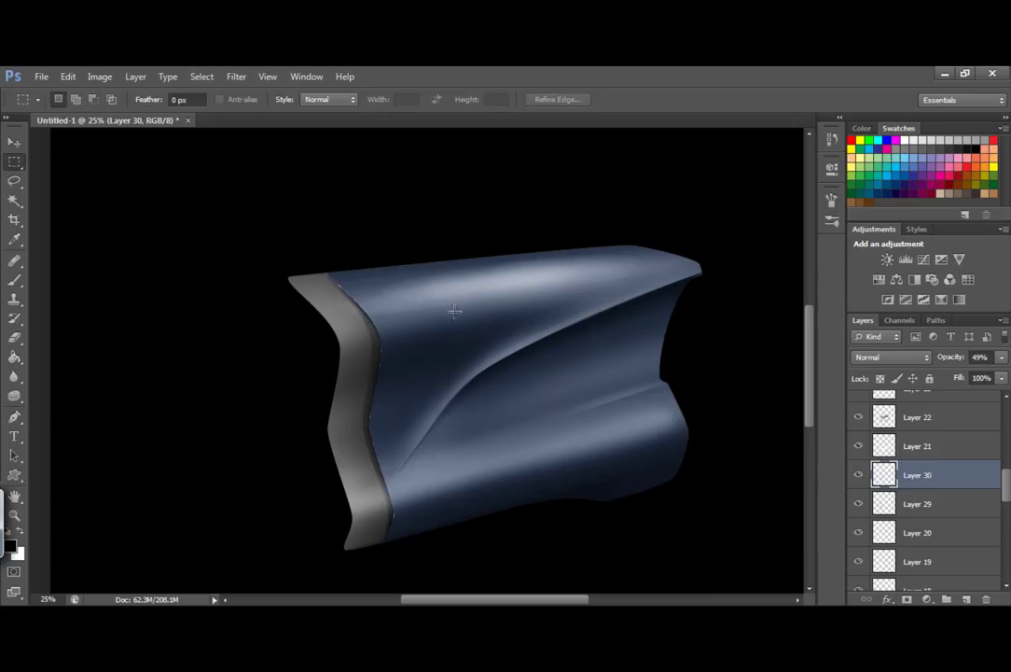
Reduce Layer 30's opacity to 69% and reload the grey strip selection
click(22, 376)
key(z)
alt+click(299, 302)
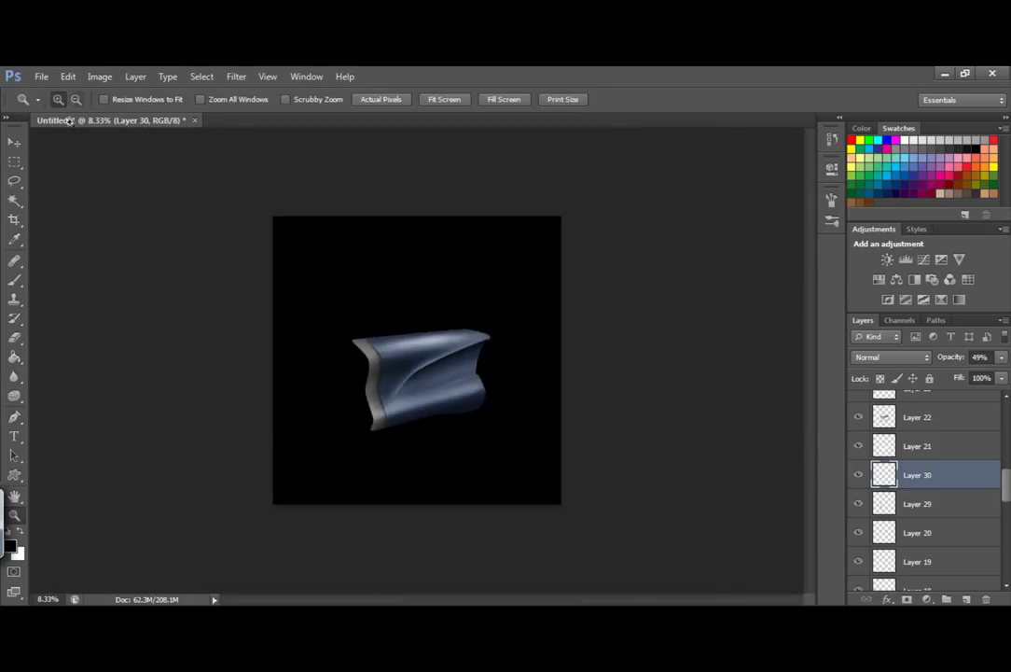
key(ctrl+plus)
key(ctrl+plus)
key(ctrl+plus)
double_click(885, 475)
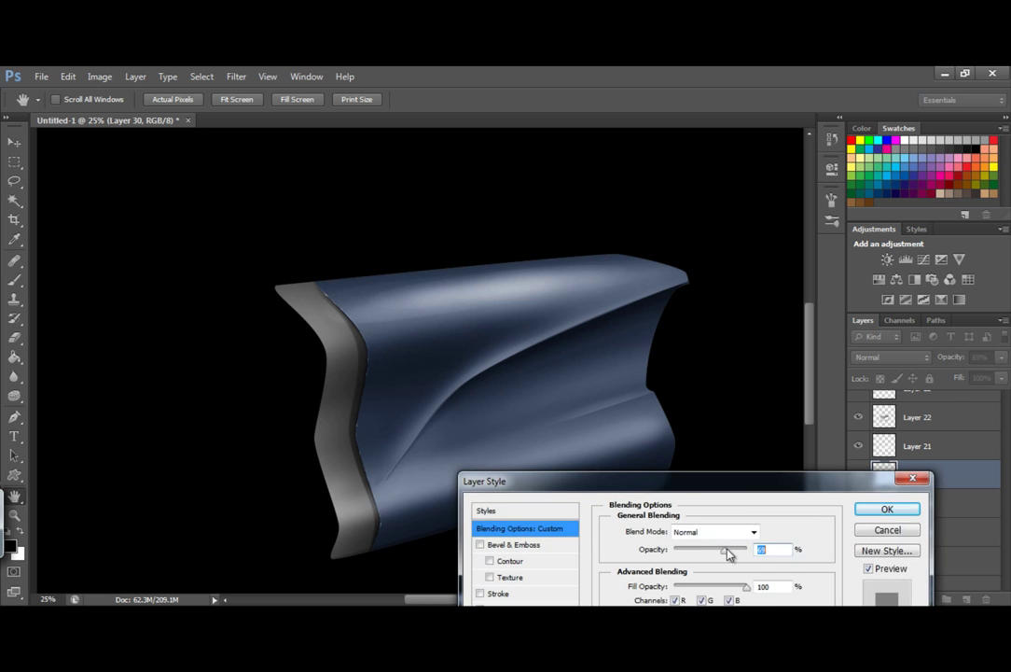
click(882, 511)
click(14, 375)
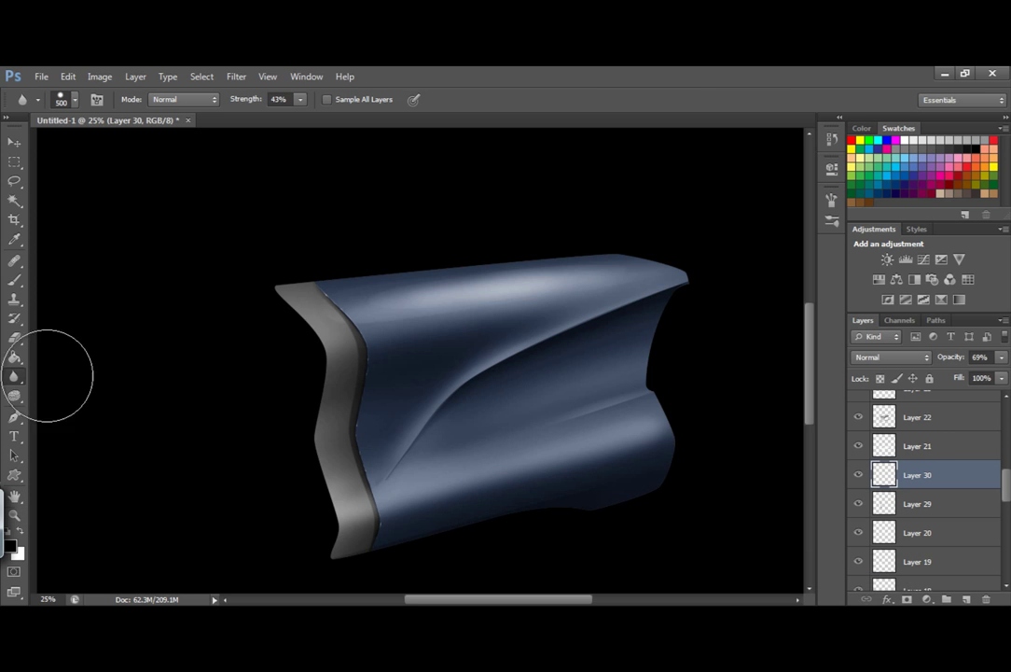
ctrl+click(884, 504)
scroll(924, 467, up, 5)
On new Layer 31, brush a bright white highlight along the strip's upper part
ctrl+click(887, 401)
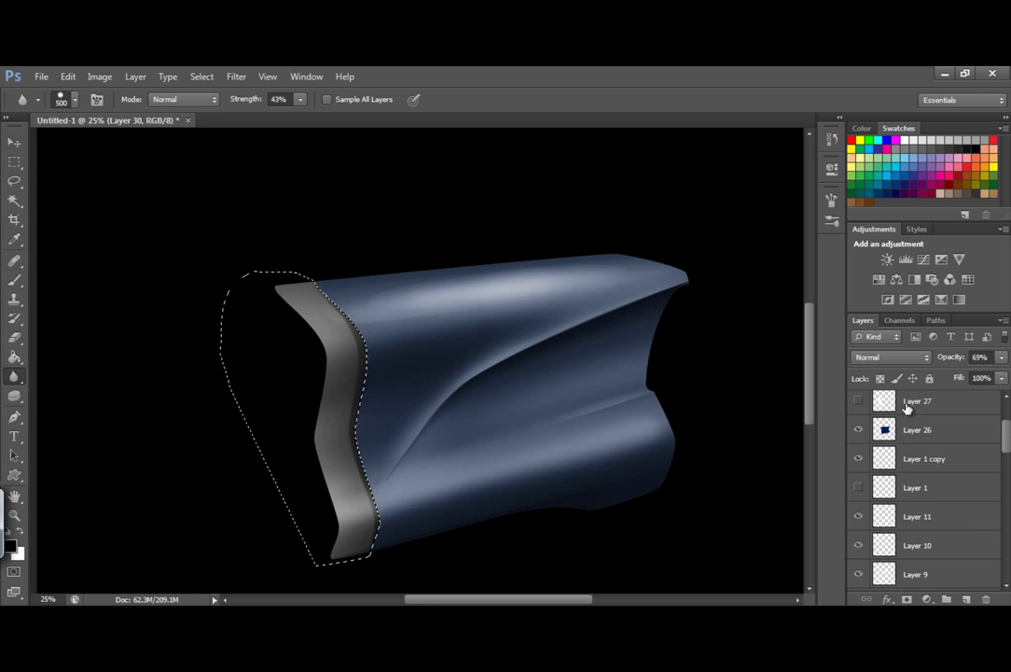
scroll(924, 467, up, 5)
ctrl+click(884, 447)
click(966, 599)
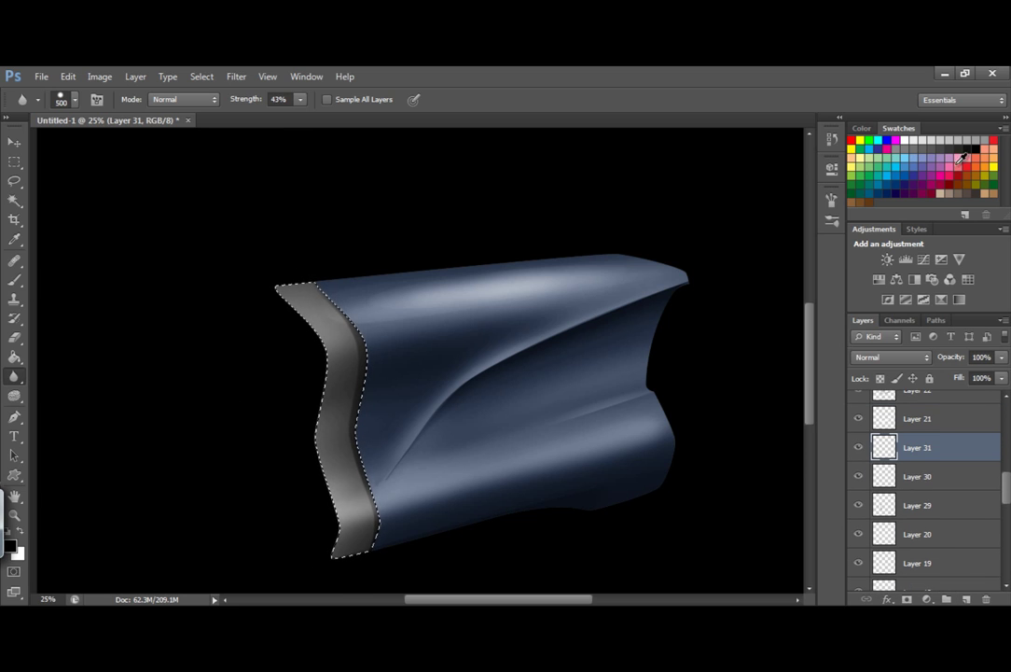
key(b)
key(bracketleft)
key(bracketleft)
key(bracketleft)
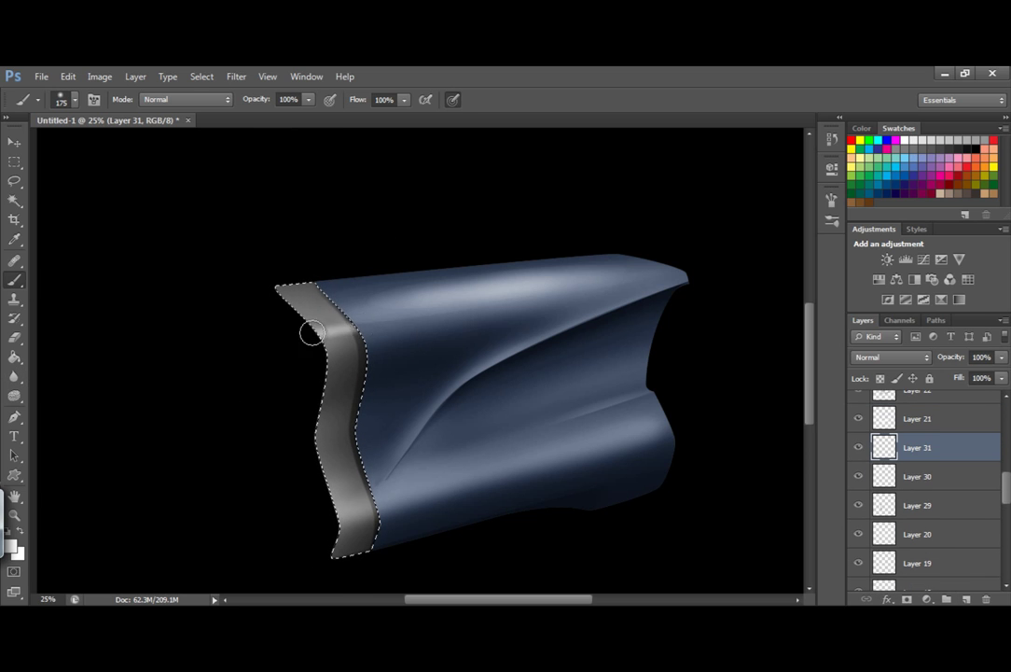
mouse_move(312, 333)
mouse_down()
mouse_move(336, 327)
mouse_move(322, 347)
mouse_up()
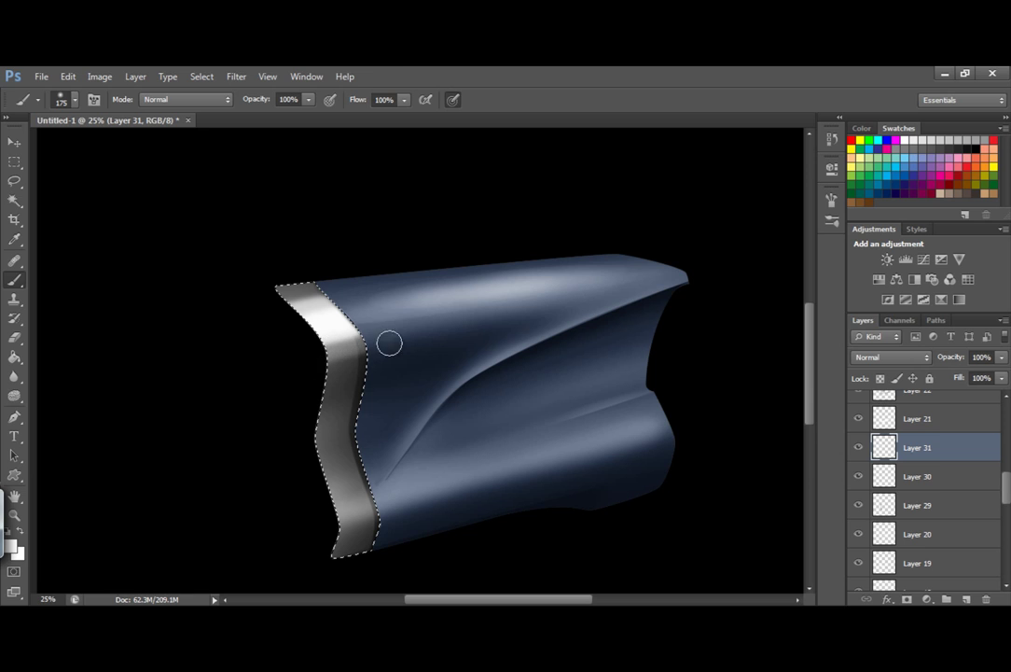
Set Layer 31 to Overlay blending at 69% opacity
key(ctrl+d)
click(718, 532)
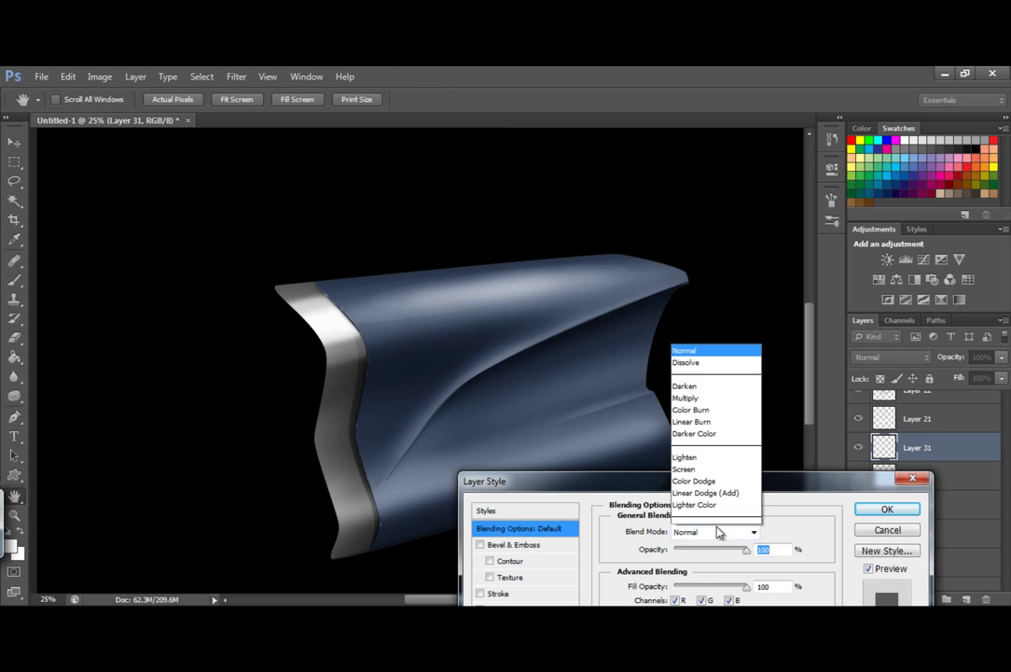
click(714, 339)
click(754, 532)
click(714, 327)
click(718, 552)
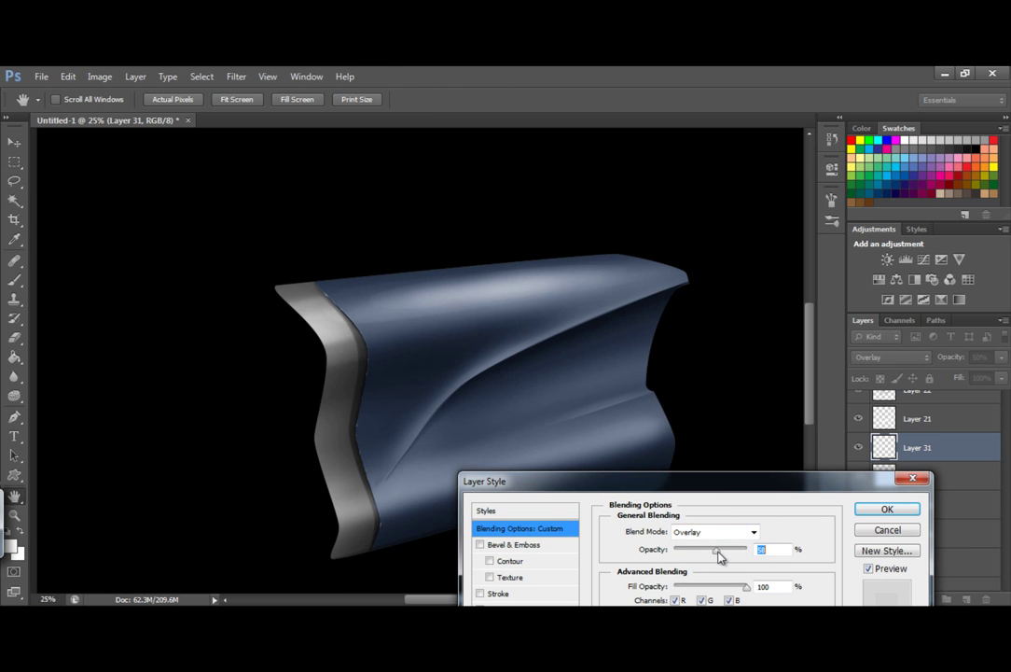
text(69)
key(Return)
Rotate the highlight about 5.5° with Free Transform
key(ctrl+t)
drag(276, 379, 268, 366)
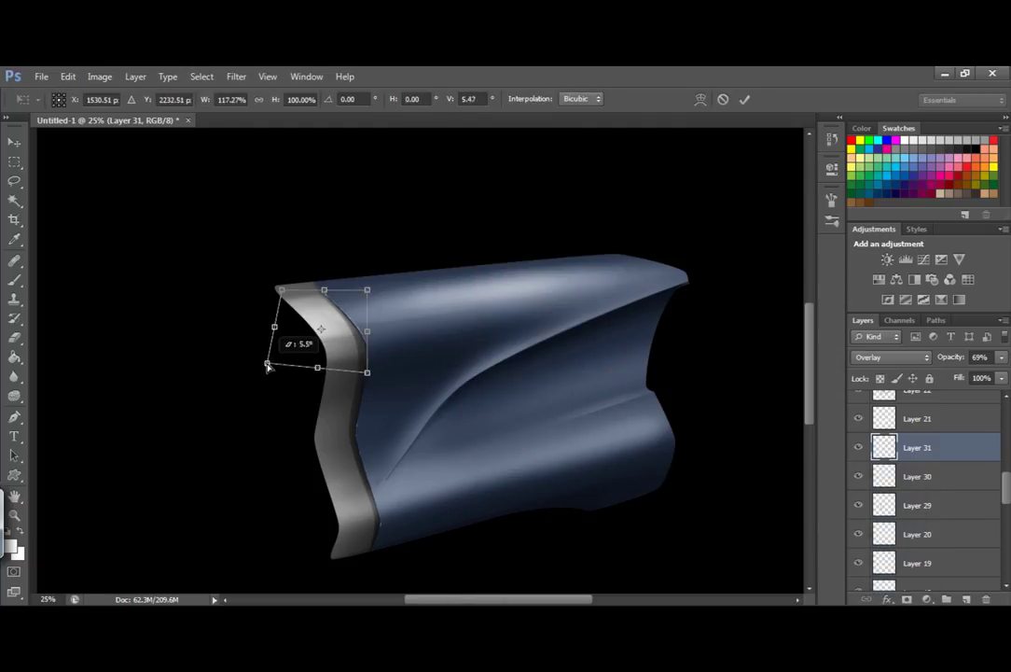
key(Return)
key(r)
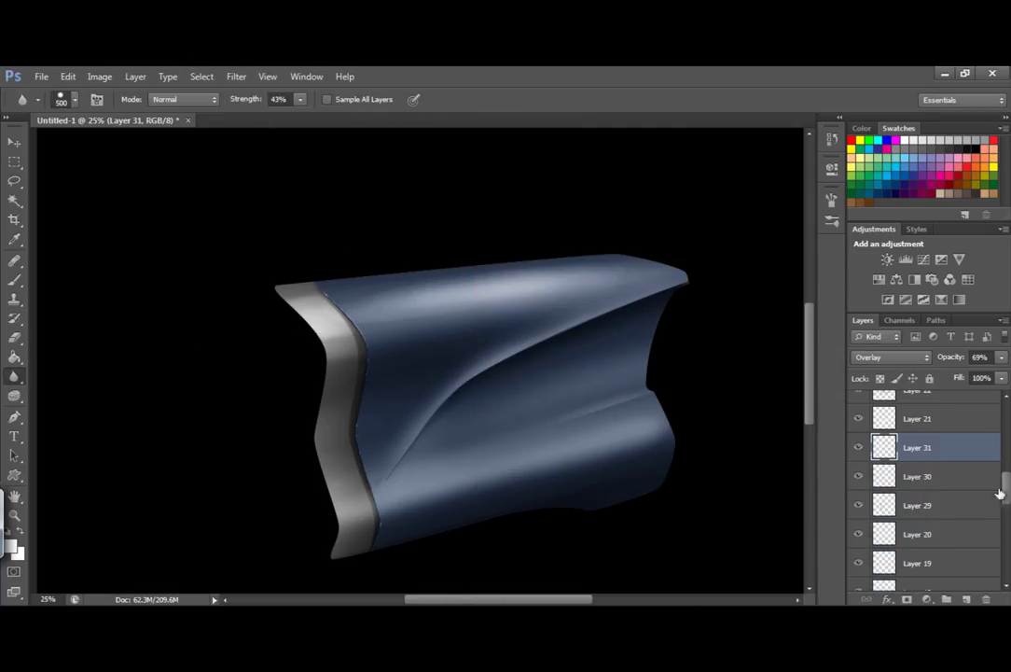
drag(1001, 493, 1000, 416)
scroll(859, 464, down, 3)
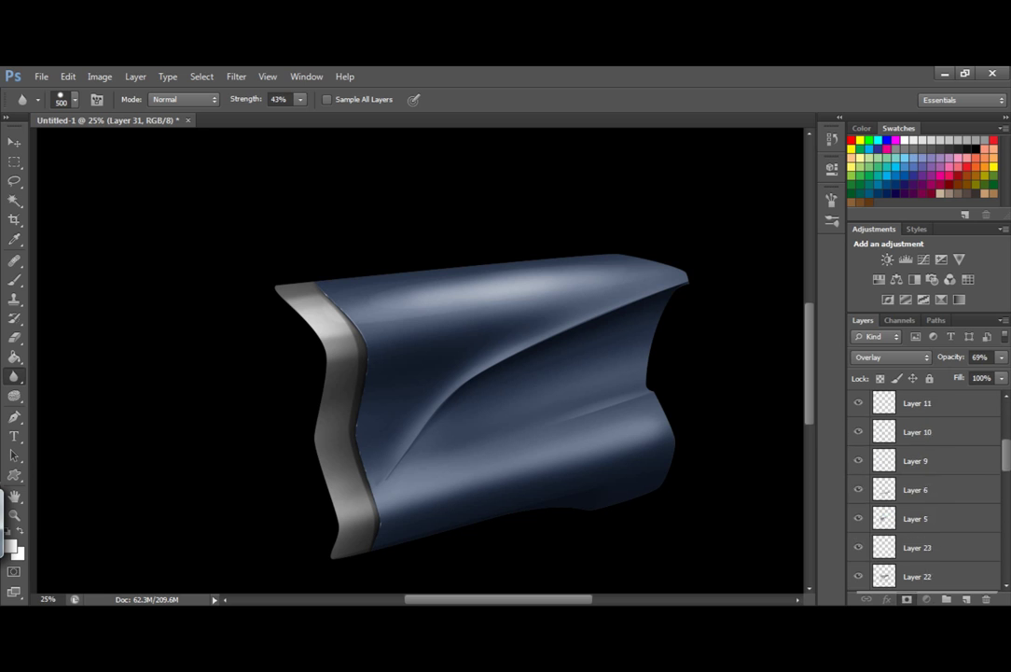
scroll(860, 465, down, 3)
On new Layer 32, paint the strip's middle darker with an 800 px brush
ctrl+click(885, 461)
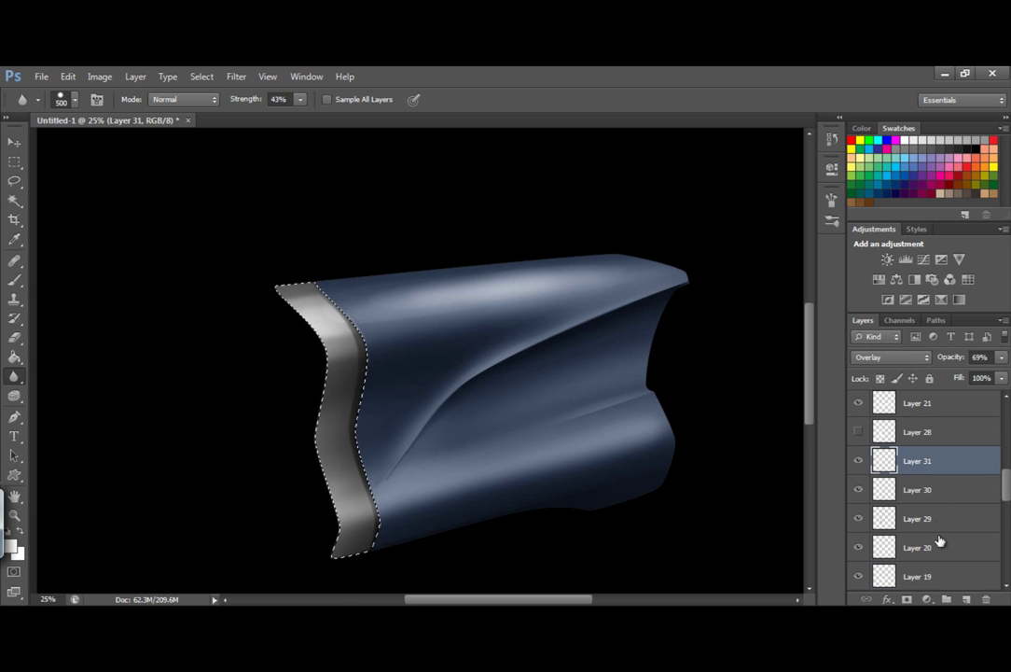
click(967, 599)
key(b)
key(bracketright)
key(bracketright)
key(bracketright)
mouse_move(328, 368)
mouse_down()
mouse_move(311, 383)
mouse_move(366, 372)
mouse_move(346, 405)
mouse_move(384, 524)
mouse_move(463, 355)
mouse_up()
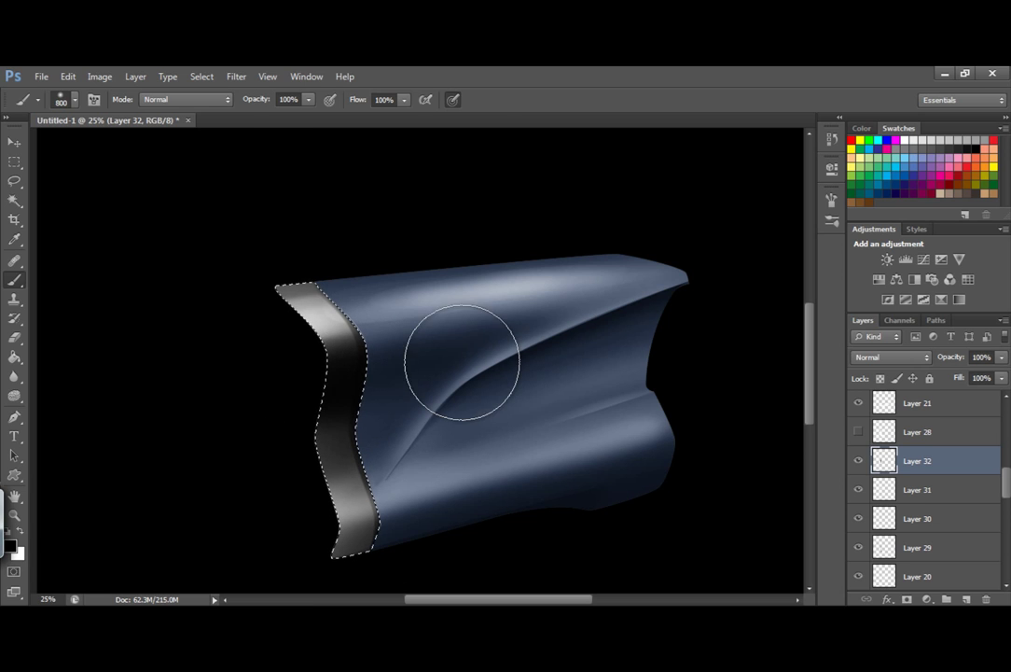
Deselect the strip and lower Layer 32's opacity
key(ctrl+d)
key(h)
double_click(970, 461)
drag(747, 550, 723, 550)
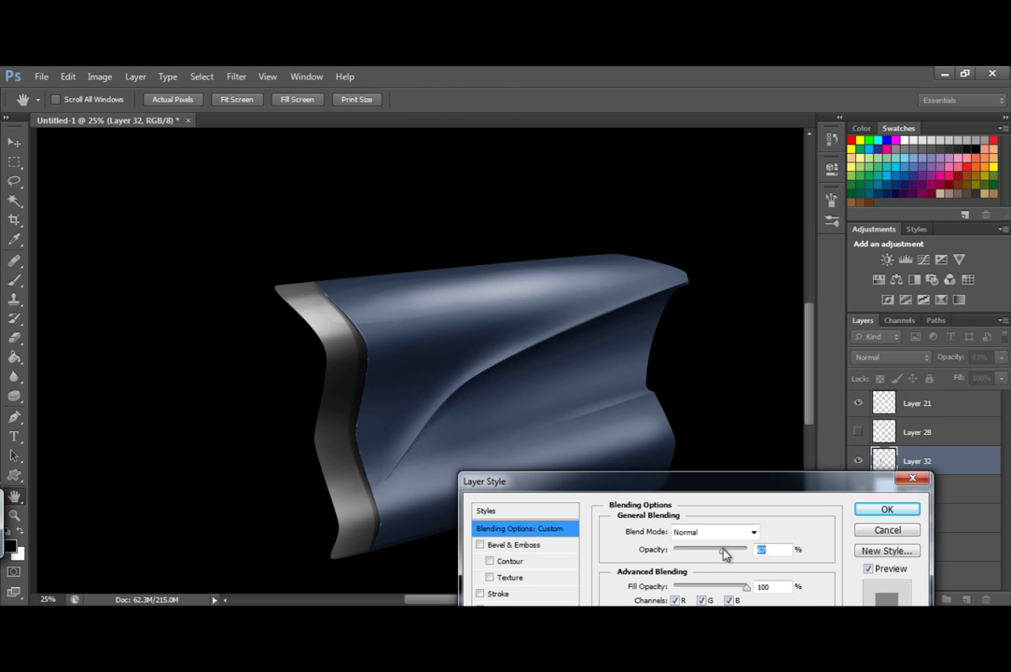
click(872, 509)
Pen a section of the band, copy it to a new layer, and set it to 31% opacity
key(p)
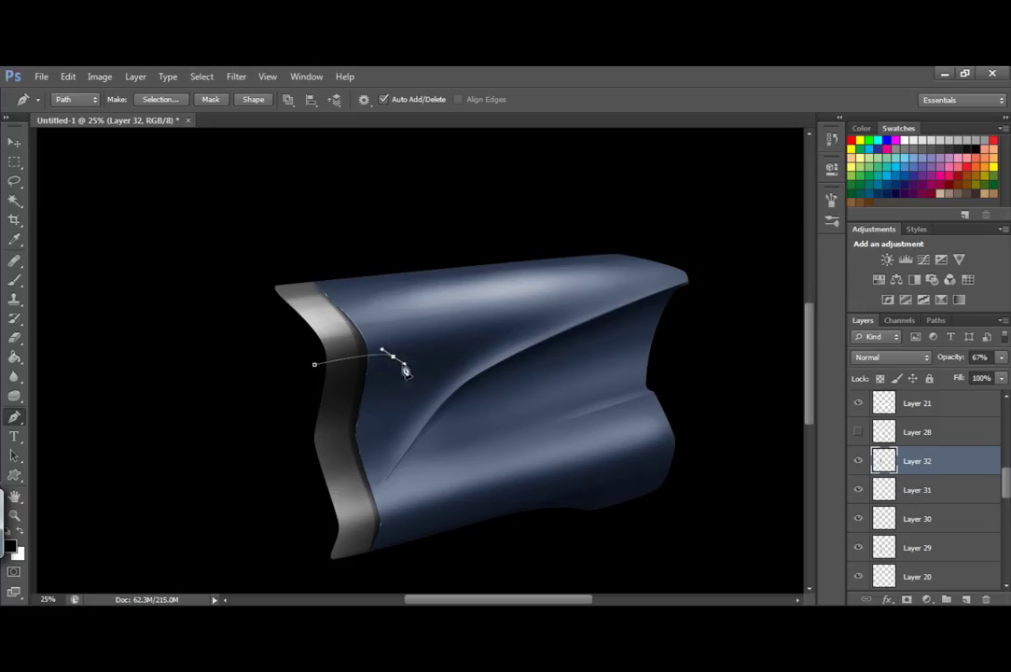
drag(303, 413, 145, 422)
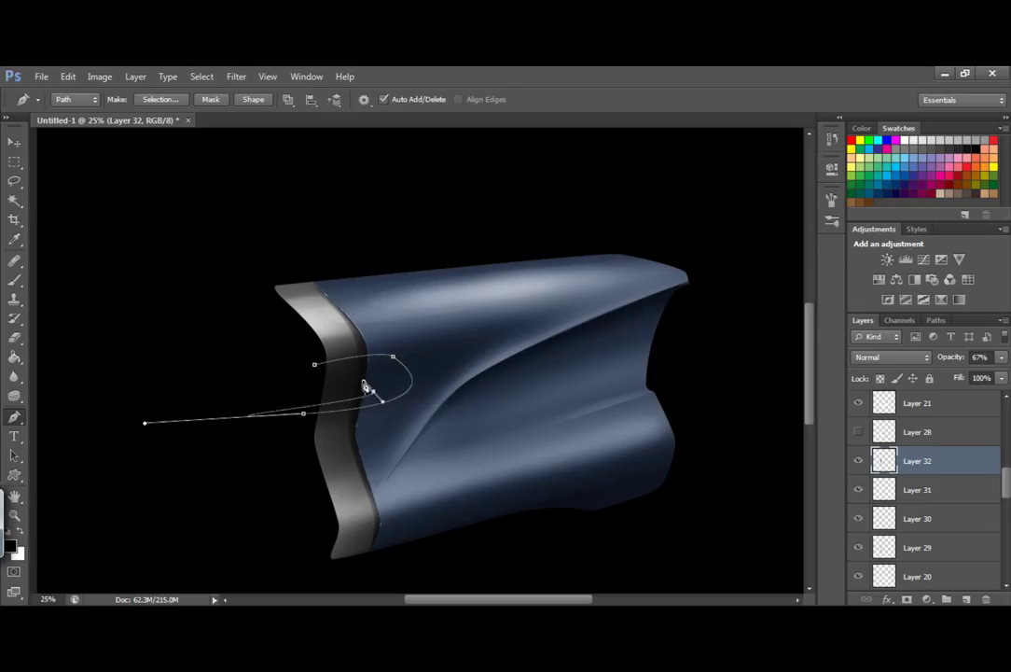
drag(282, 396, 231, 411)
right_click(493, 257)
click(548, 327)
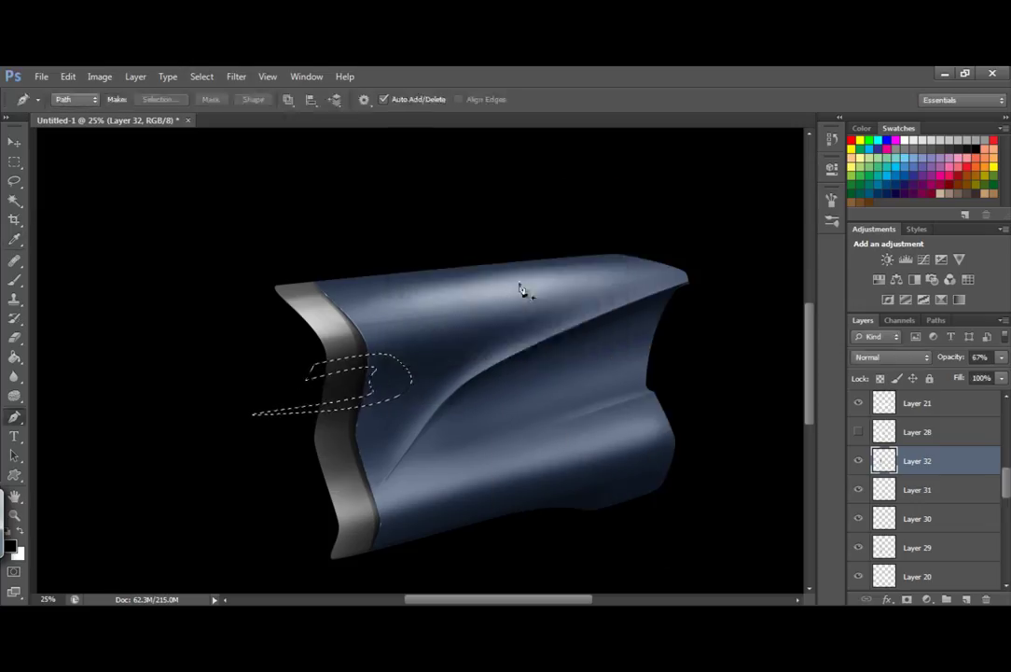
key(m)
right_click(513, 280)
click(563, 415)
double_click(971, 461)
drag(738, 547, 707, 547)
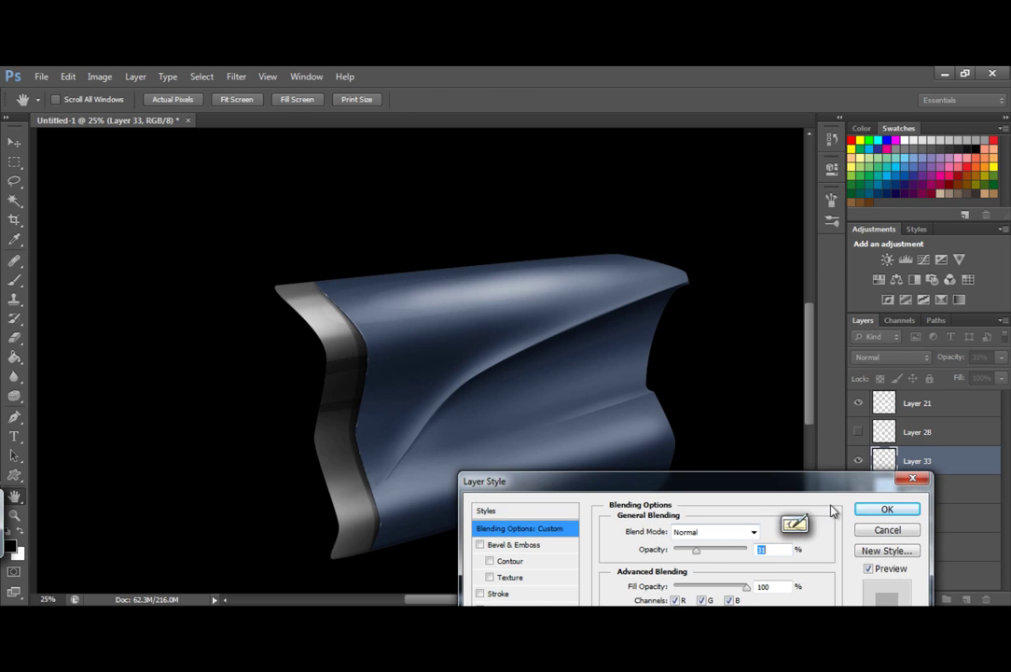
click(887, 510)
Add a new shading layer over the band outline at 85% opacity
click(14, 376)
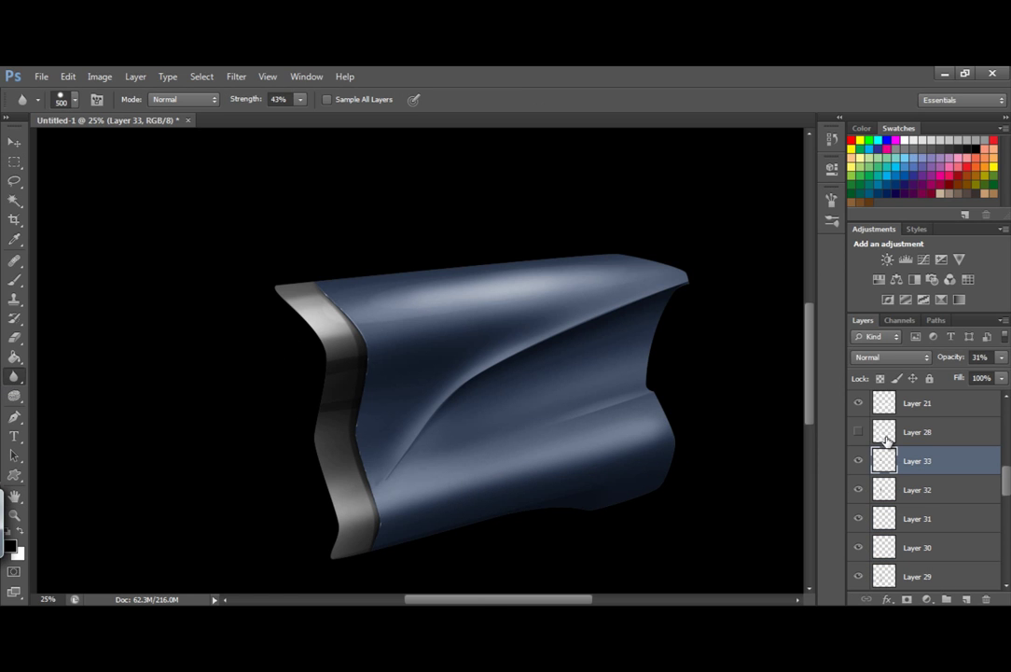
ctrl+click(885, 439)
click(966, 599)
key(b)
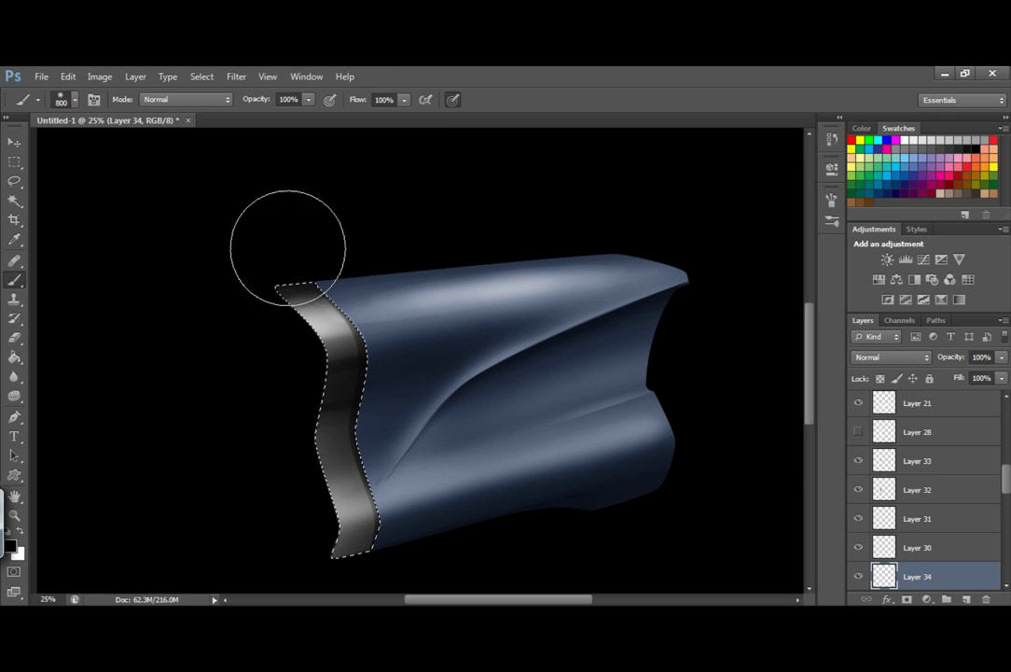
key(m)
key(ctrl+d)
click(14, 376)
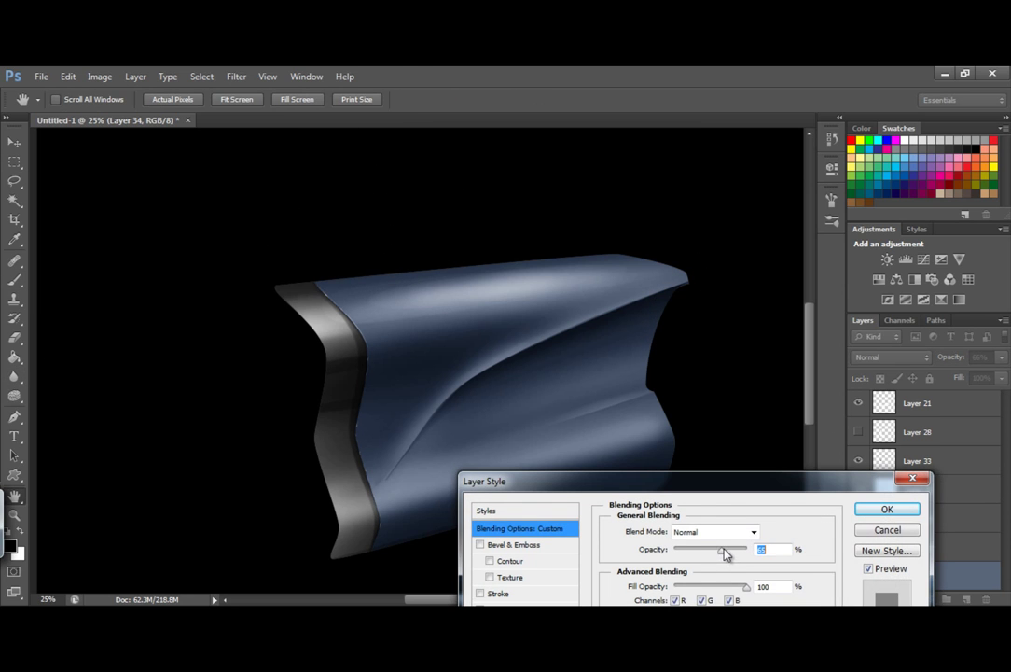
click(892, 513)
Trace a thin sliver along the band's top edge and convert it to a selection
key(p)
click(273, 287)
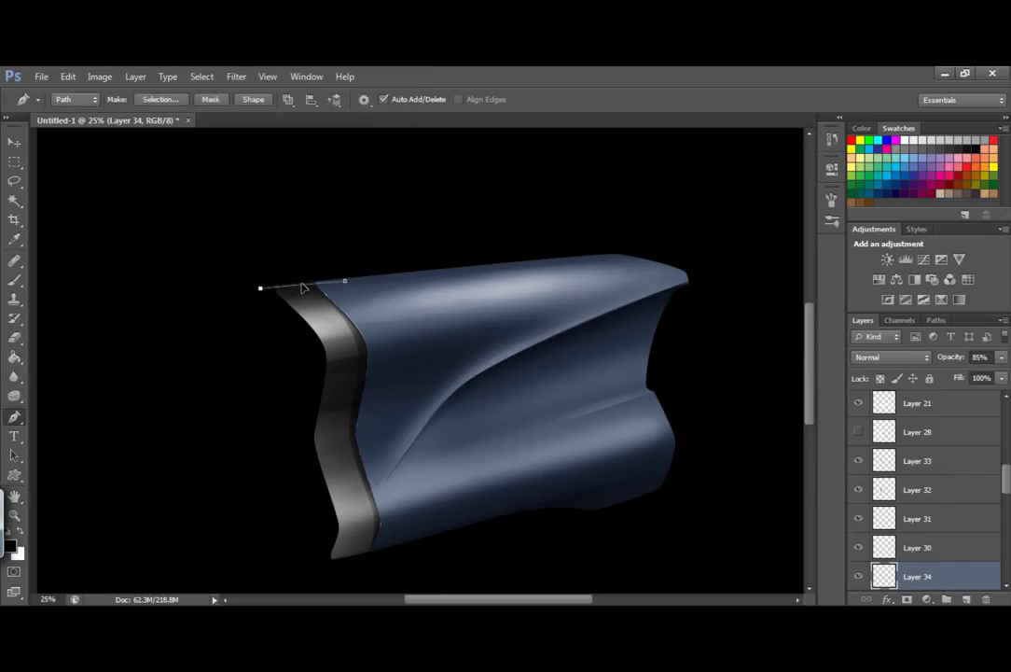
ctrl+click(883, 460)
click(334, 254)
right_click(235, 204)
click(280, 256)
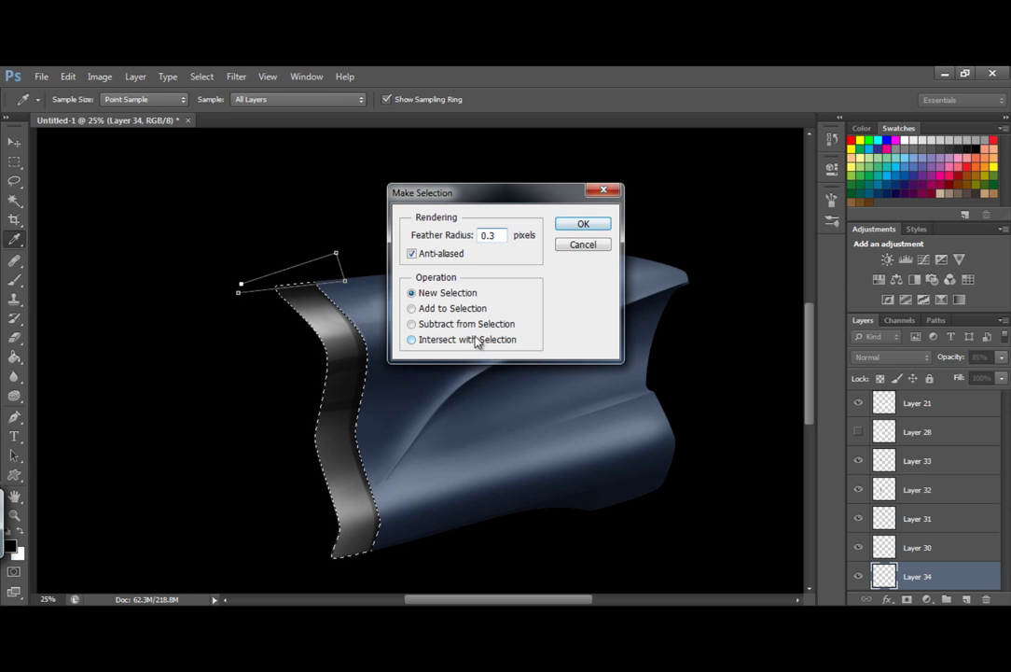
key(Return)
Brush white along the metallic band's top-edge selection, then deselect
key(v)
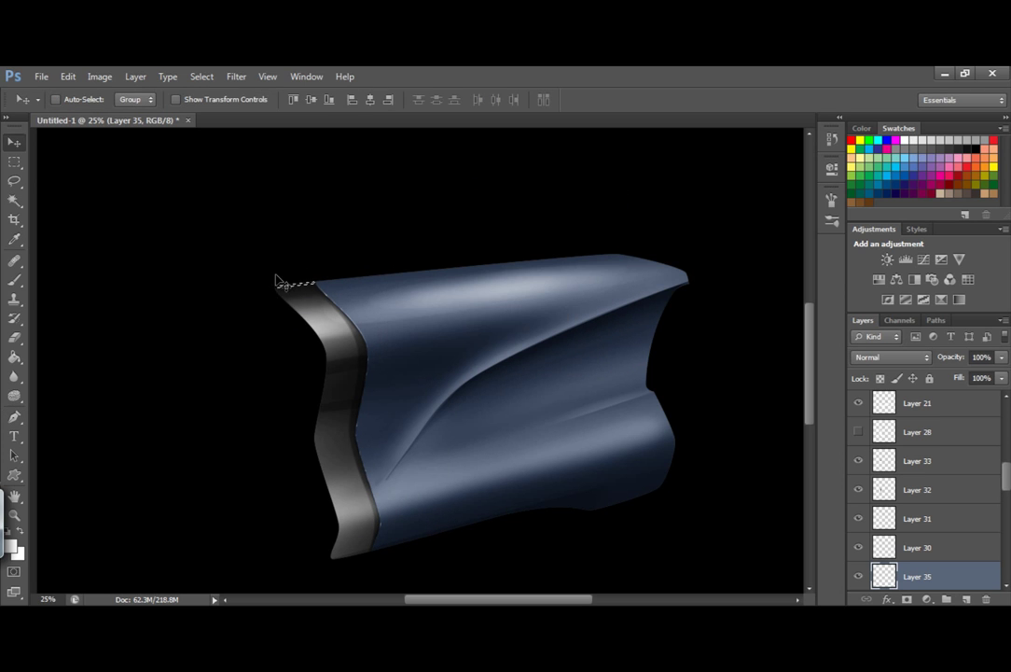
key(b)
click(248, 289)
key(ctrl+d)
key(m)
Lower the highlight layer (Layer 35) to 29% opacity
click(25, 383)
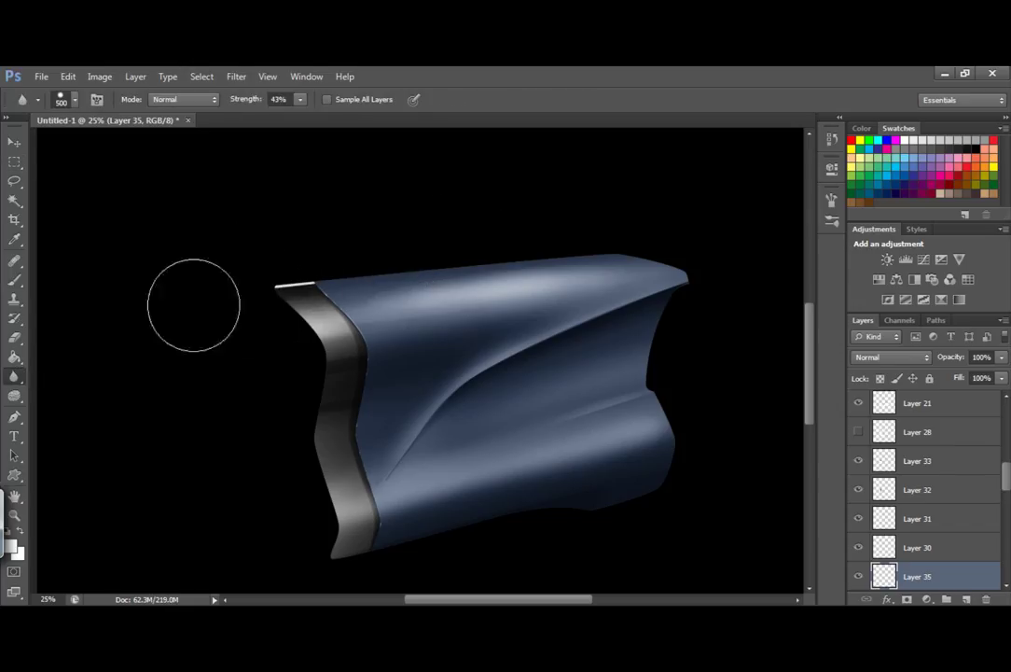
double_click(888, 572)
drag(723, 549, 700, 552)
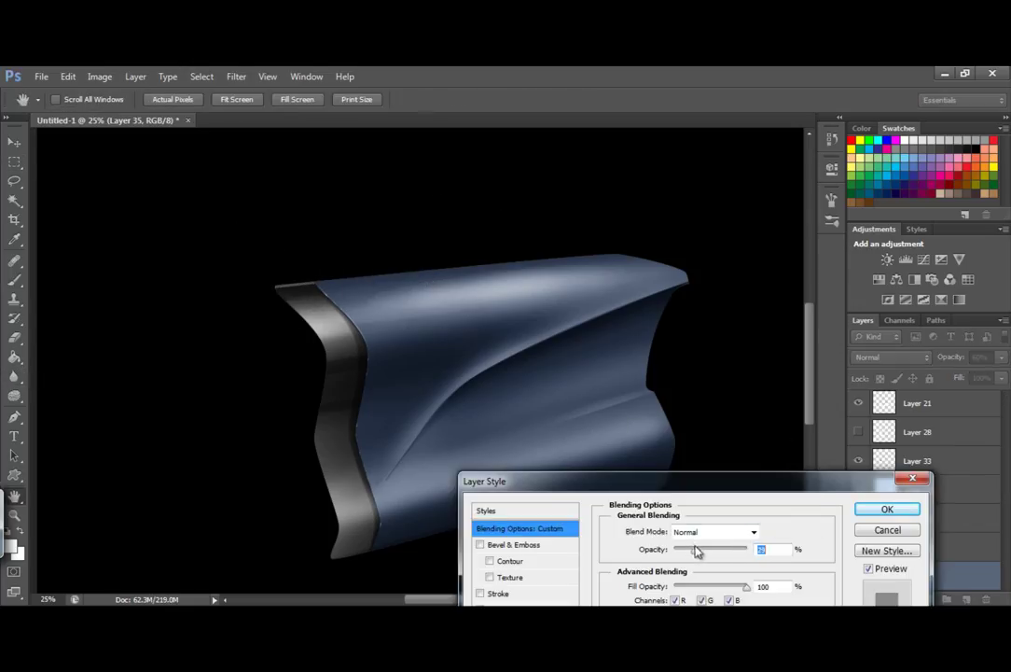
key(Return)
Zoom to 200% on the band's top corner and paint fine bright dashes with a 5 px brush
key(z)
click(260, 261)
click(375, 293)
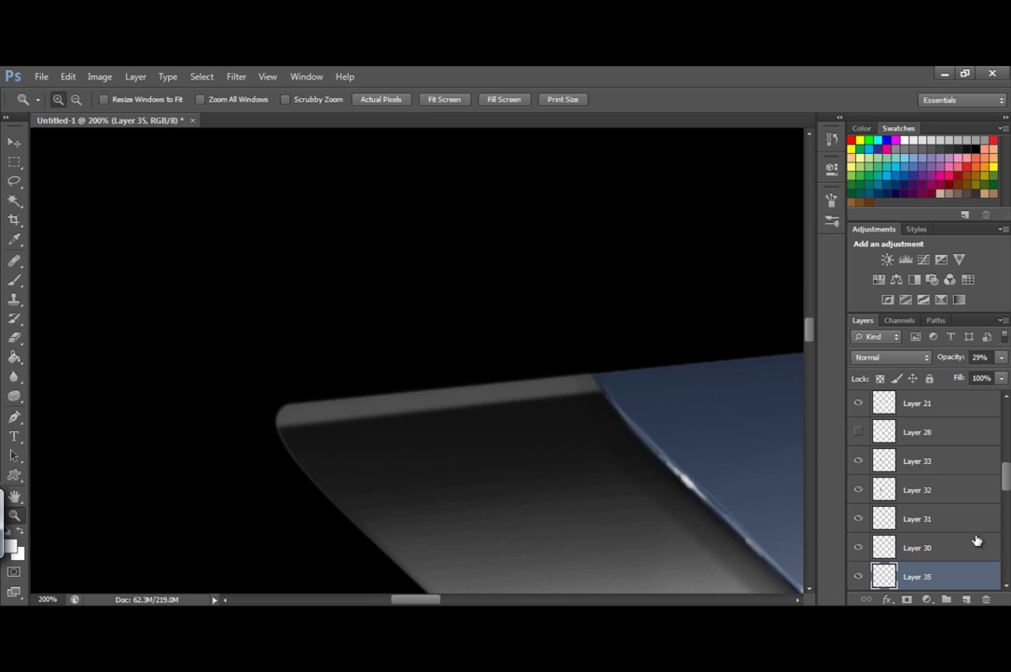
key(b)
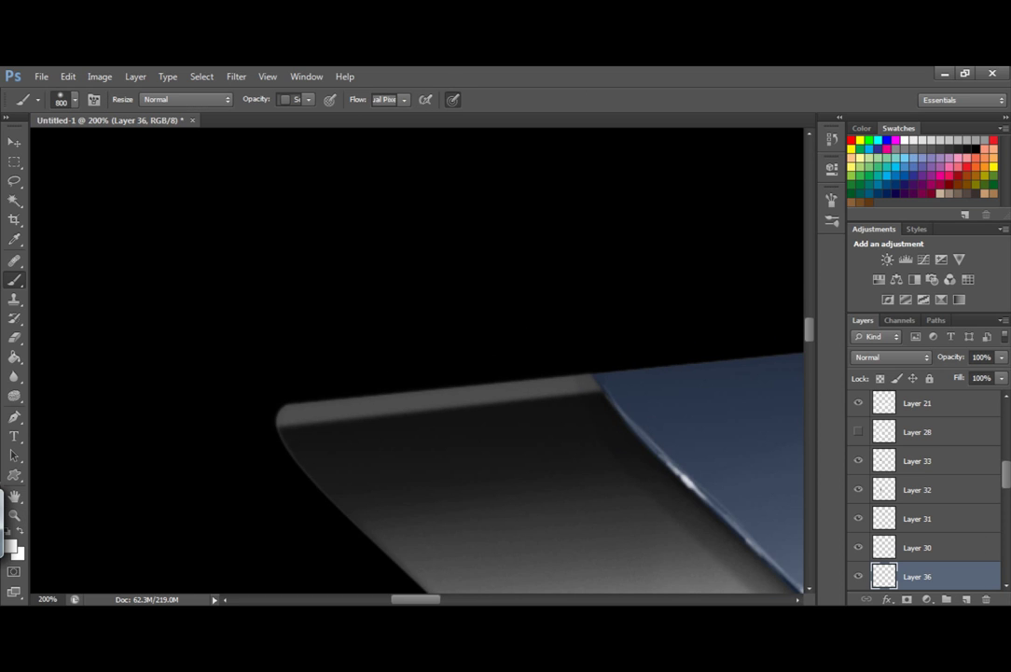
key(bracketleft)
key(bracketleft)
key(bracketleft)
key(bracketleft)
key(bracketleft)
key(bracketleft)
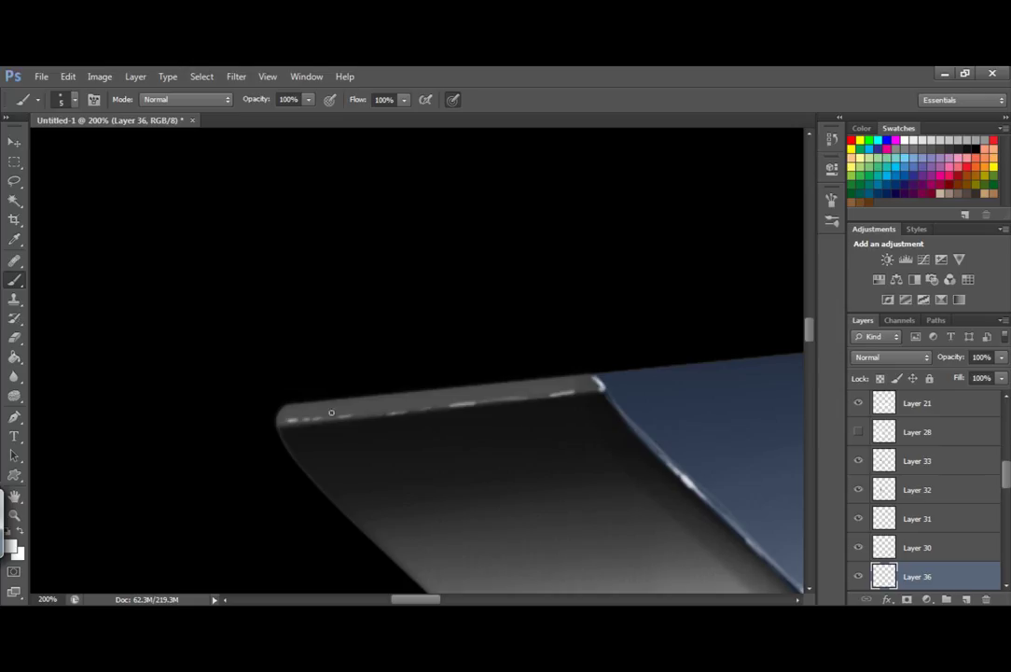
key(z)
key(ctrl+minus)
key(ctrl+minus)
key(ctrl+minus)
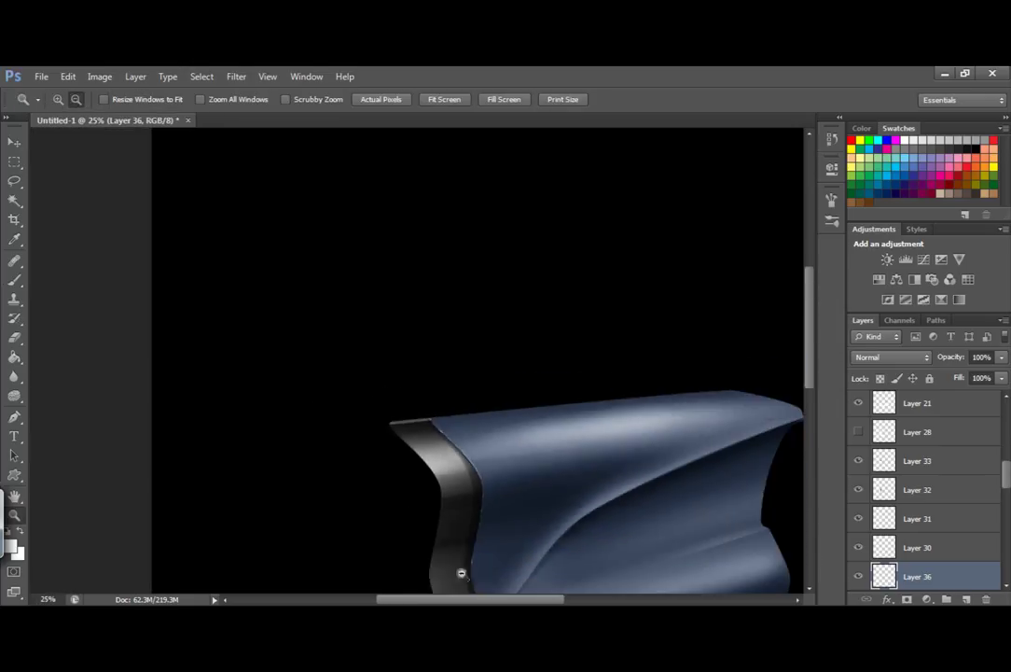
key(ctrl+minus)
key(ctrl+minus)
Load the band's outline as a selection and shift it slightly right with Transform Selection
drag(810, 368, 810, 387)
ctrl+click(884, 576)
key(m)
right_click(493, 254)
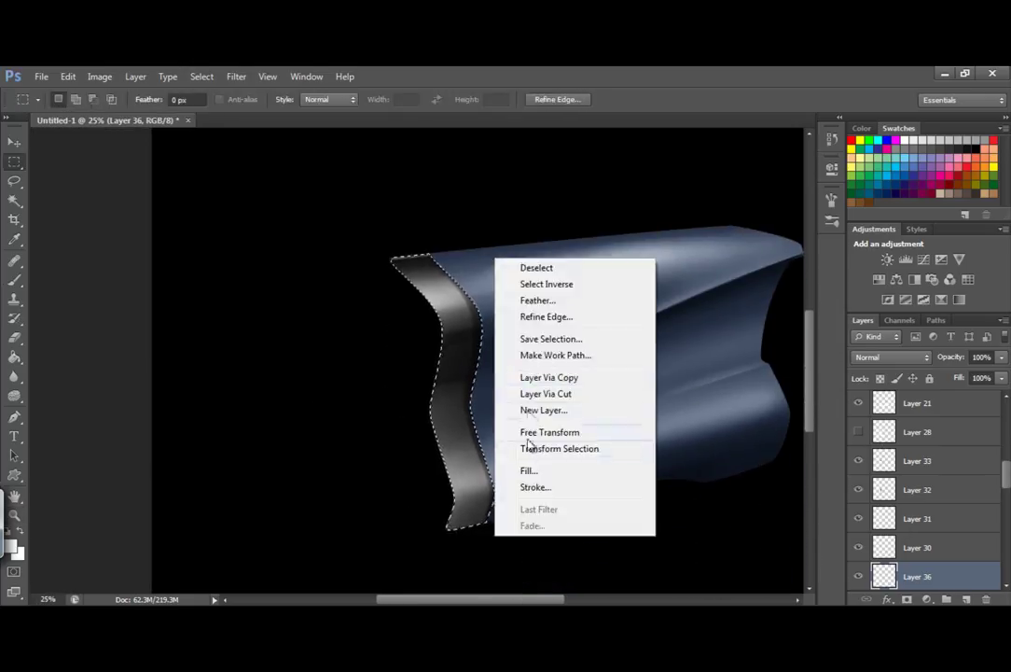
click(525, 429)
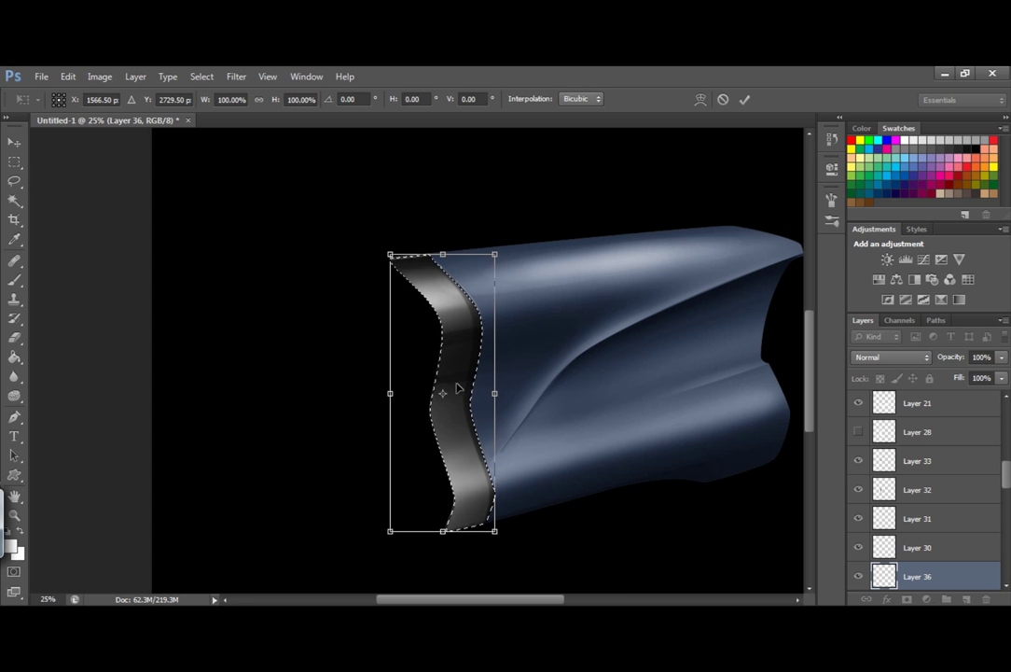
key(Return)
right_click(458, 390)
click(512, 499)
drag(446, 393, 467, 396)
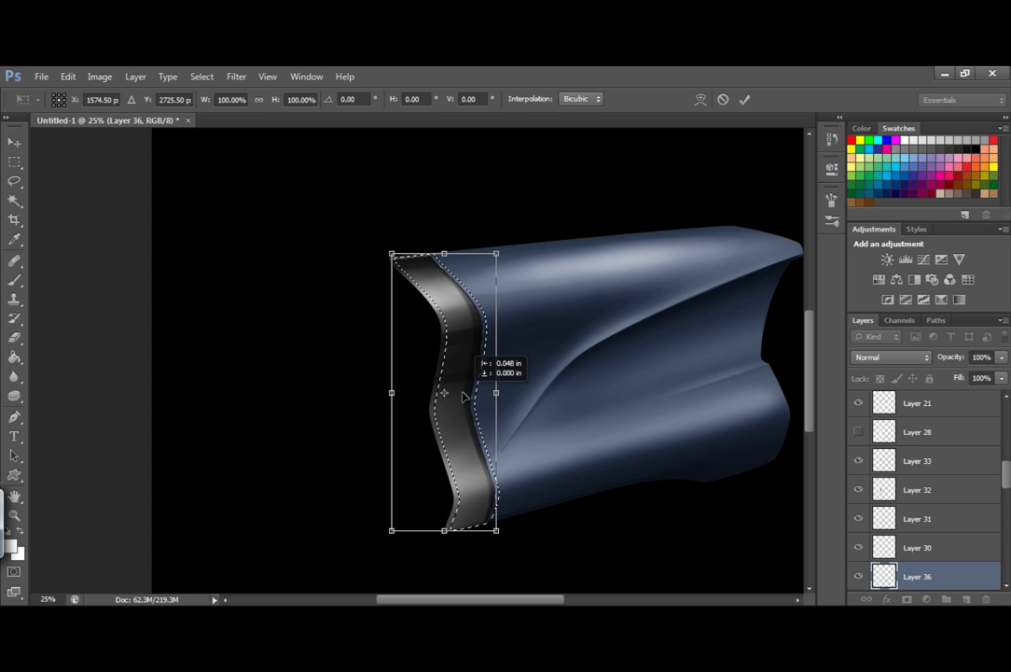
key(Return)
Invert the selection and paint a white glow along the band's left edge
right_click(505, 254)
click(541, 282)
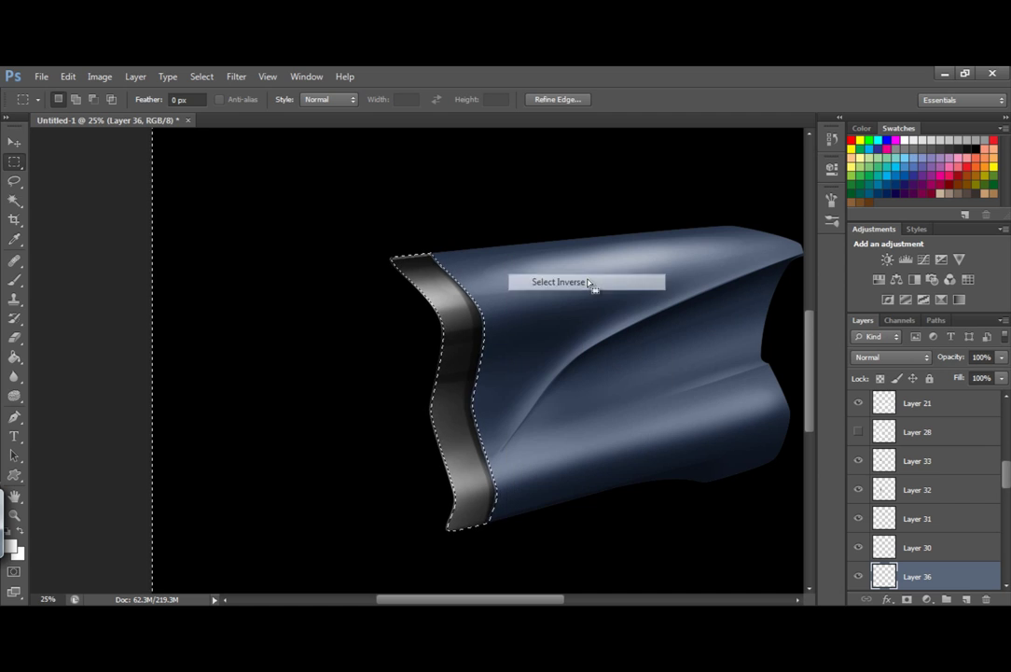
key(b)
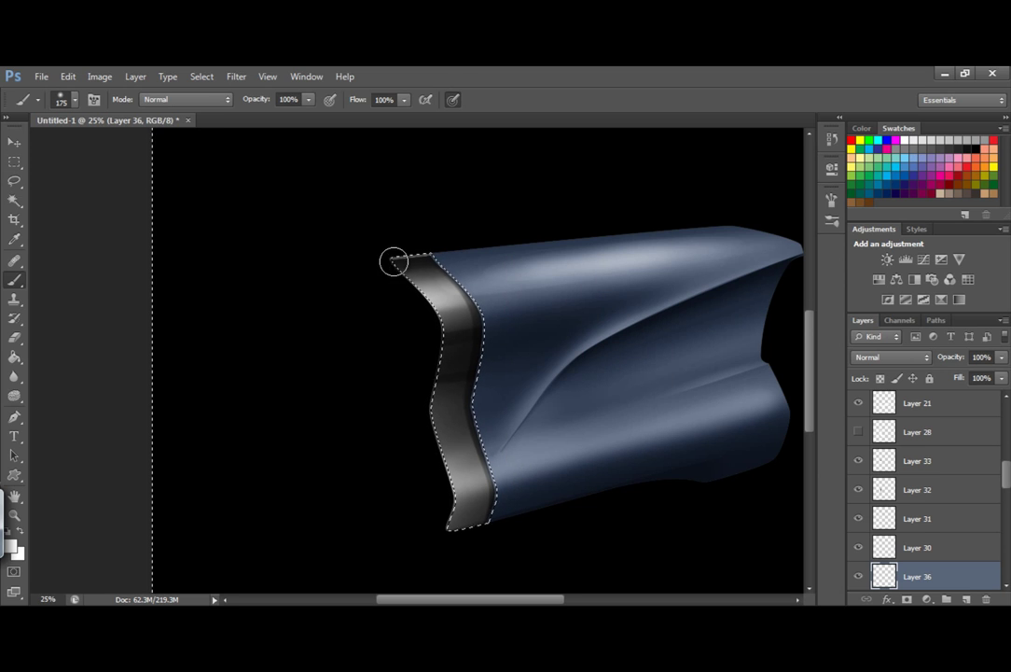
mouse_move(395, 261)
mouse_down()
mouse_move(443, 345)
mouse_move(450, 532)
mouse_up()
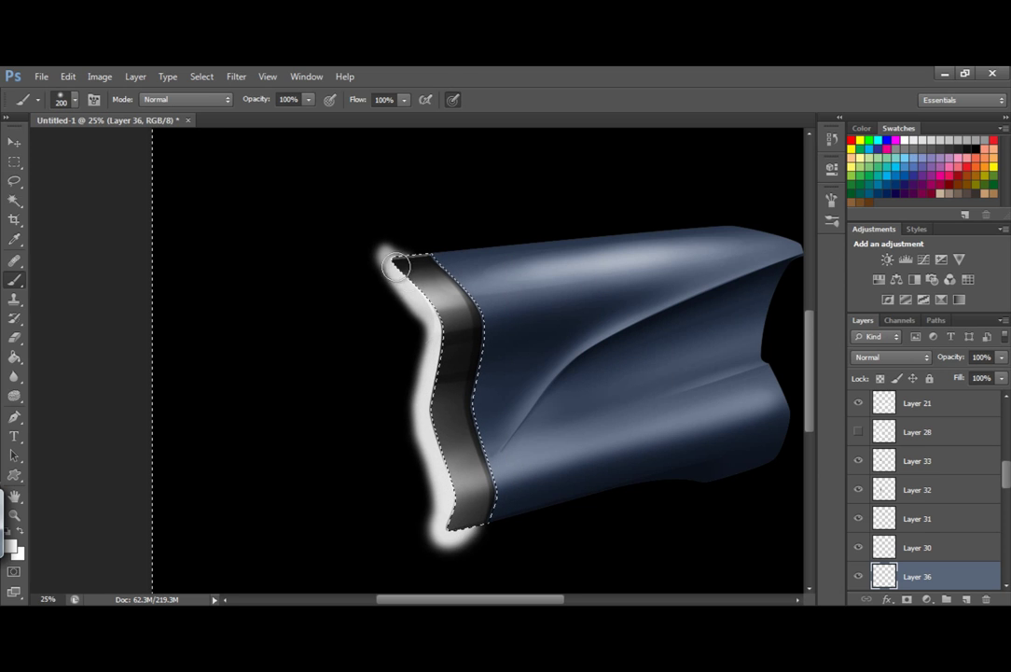
key(m)
key(ctrl+d)
Move the glow layer up the stack to just below Layer 6
drag(885, 576, 889, 453)
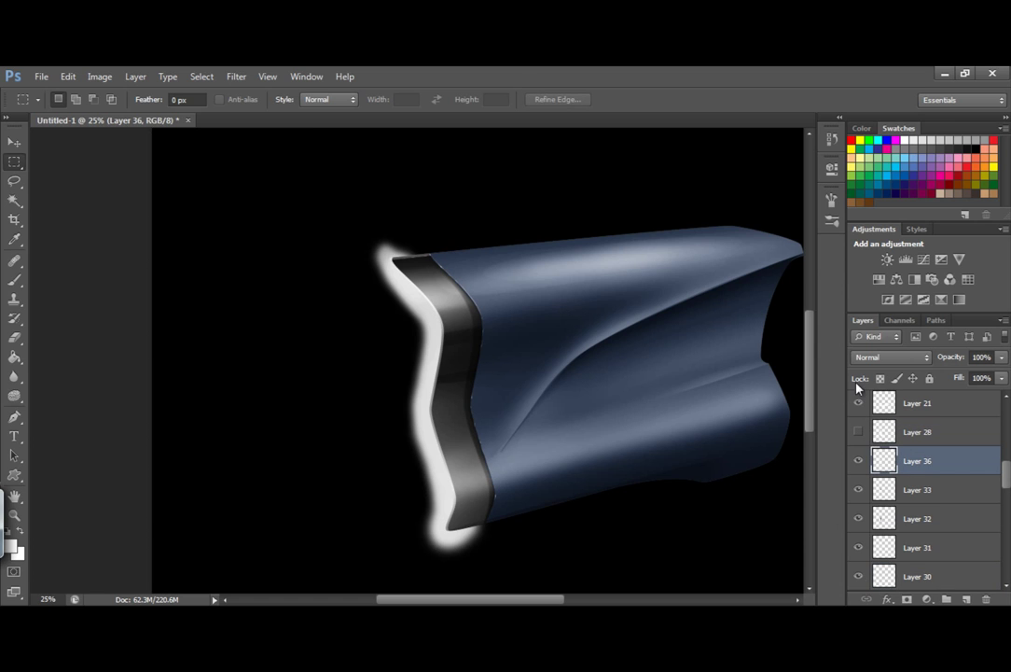
scroll(1004, 478, up, 4)
drag(899, 569, 964, 416)
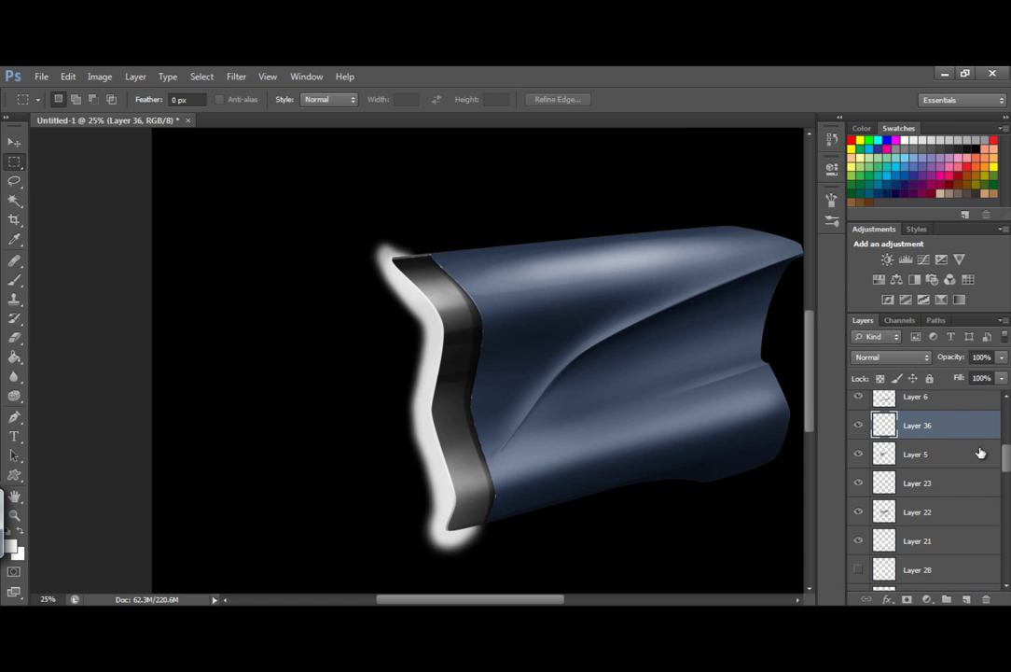
scroll(980, 453, down, 5)
Delete the glow lying outside the cloth object's outline
ctrl+click(885, 519)
right_click(597, 280)
key(Escape)
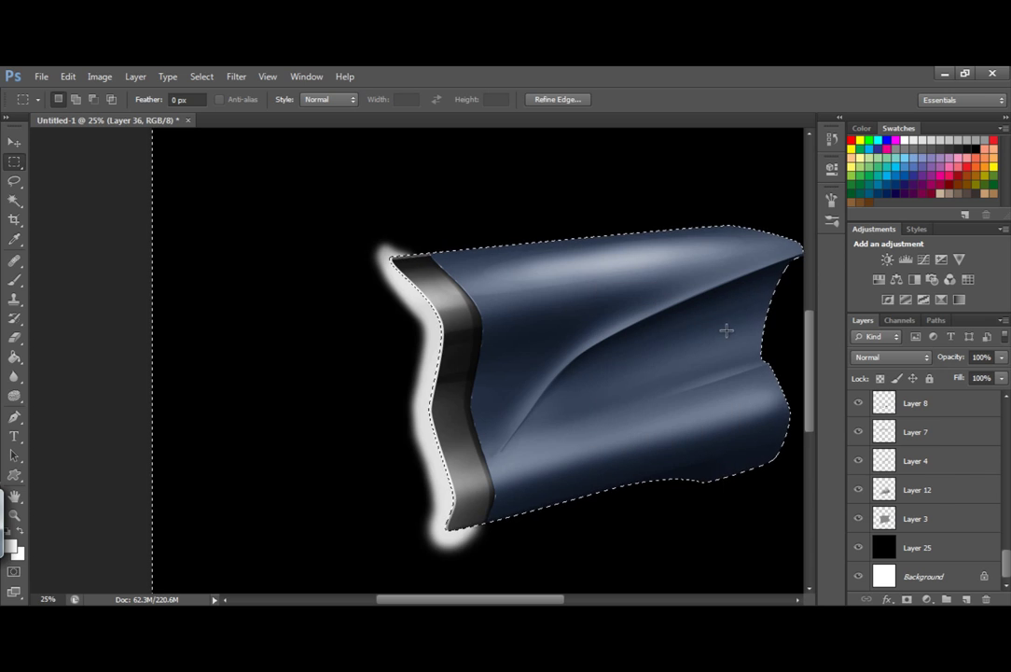
key(Delete)
key(ctrl+d)
Set the glow layer's blend mode to Soft Light
scroll(975, 501, up, 3)
scroll(975, 501, up, 2)
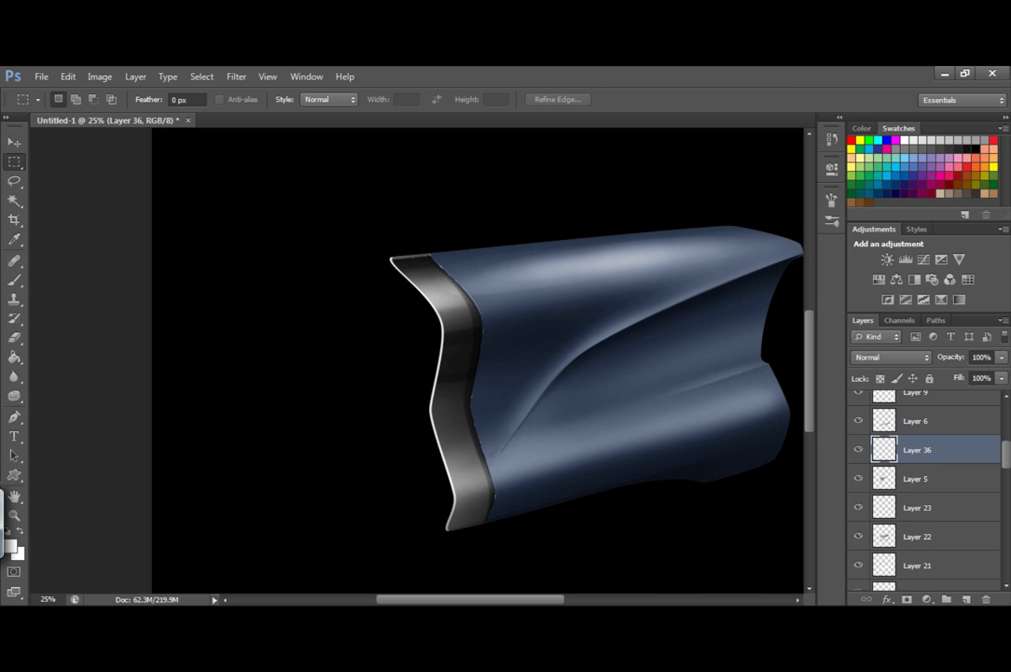
double_click(952, 450)
click(714, 532)
click(699, 337)
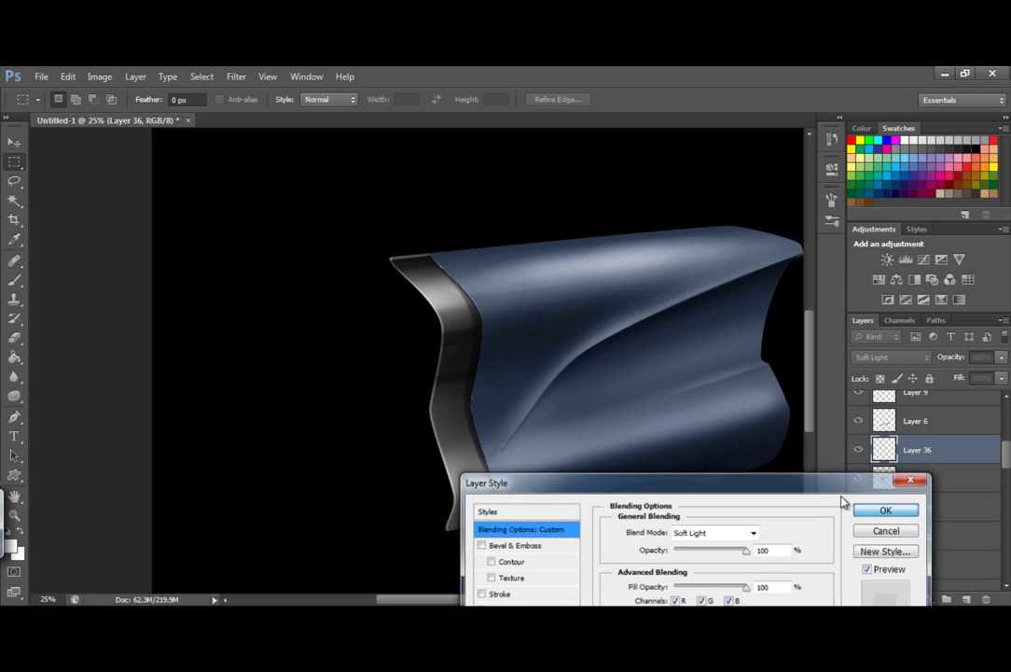
click(885, 509)
Zoom out to view the whole canvas, then zoom back in on the shape
key(z)
click(75, 99)
click(490, 371)
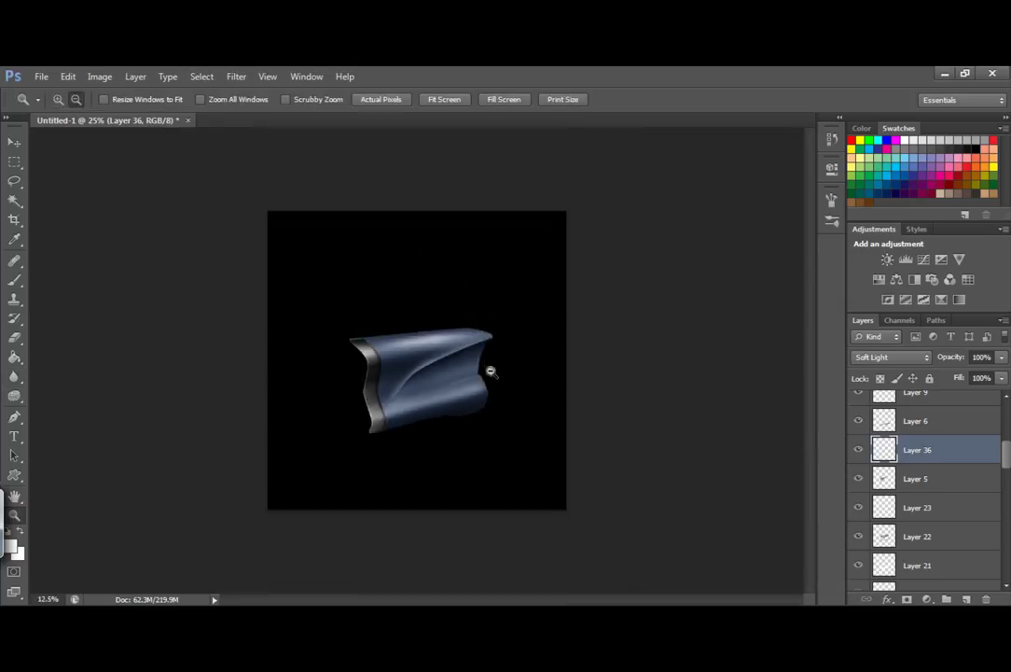
click(58, 99)
click(415, 342)
click(415, 406)
click(414, 395)
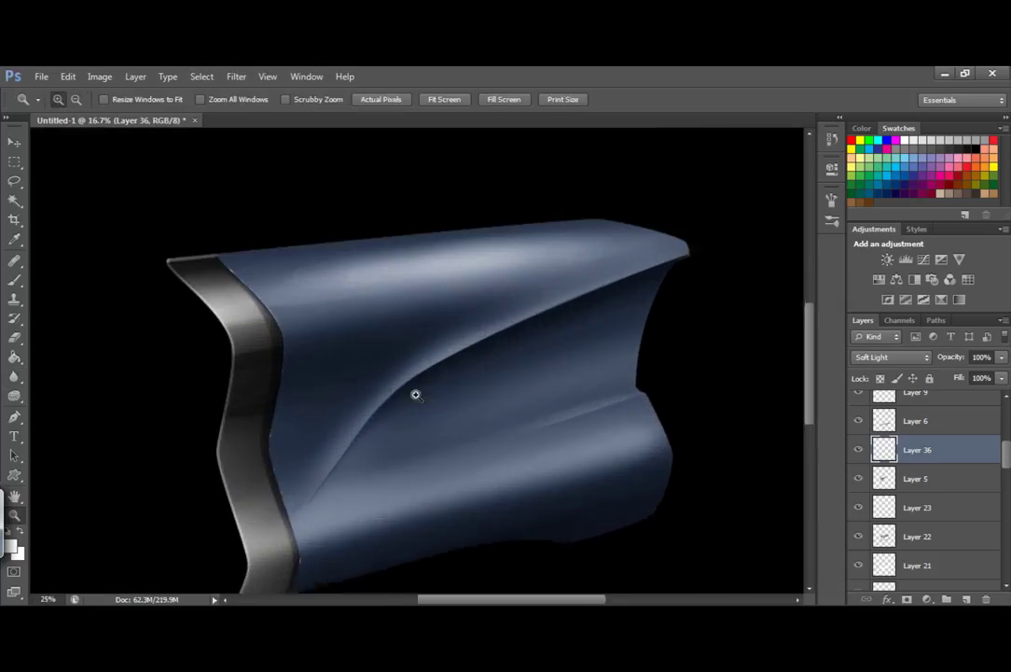
drag(1007, 456, 1007, 410)
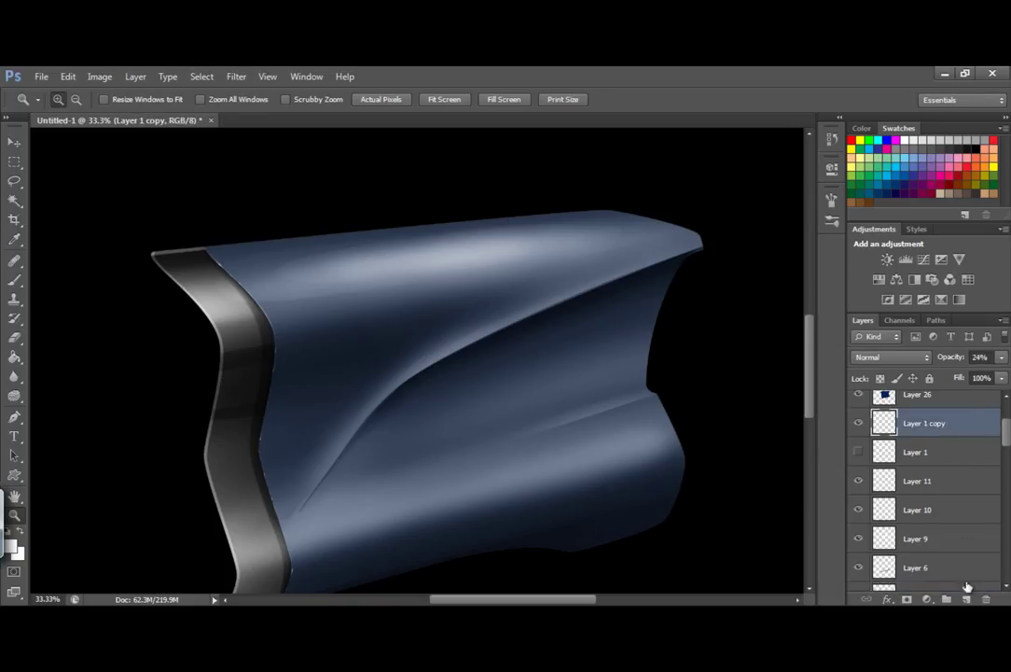
Add a new layer (Layer 37) and pick a 36 px brush enlarged to 125
click(967, 599)
key(b)
click(75, 98)
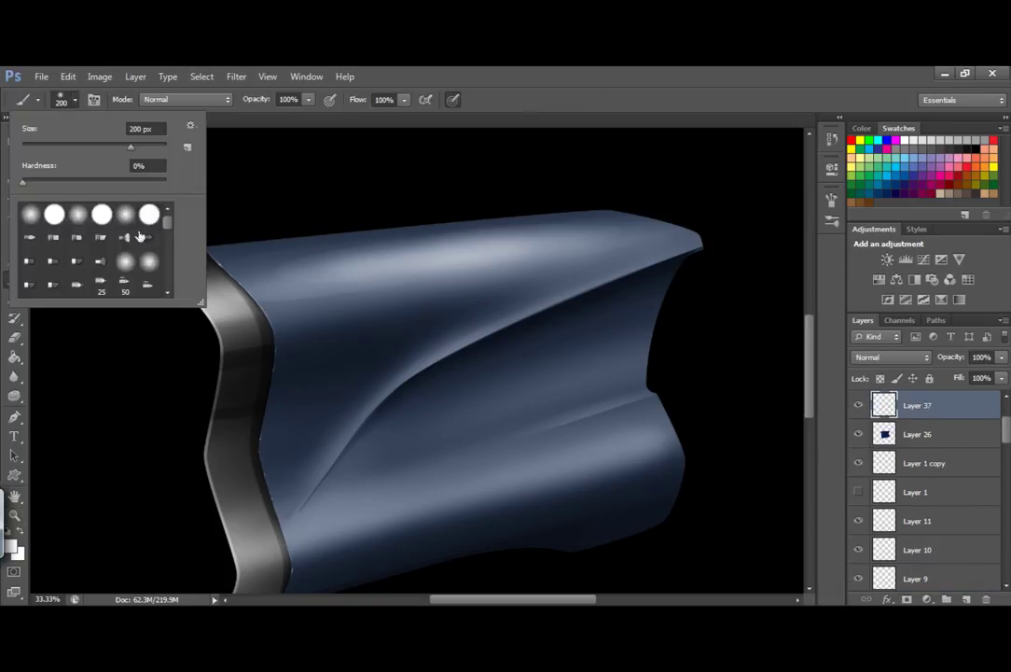
drag(166, 213, 166, 255)
click(54, 230)
click(312, 255)
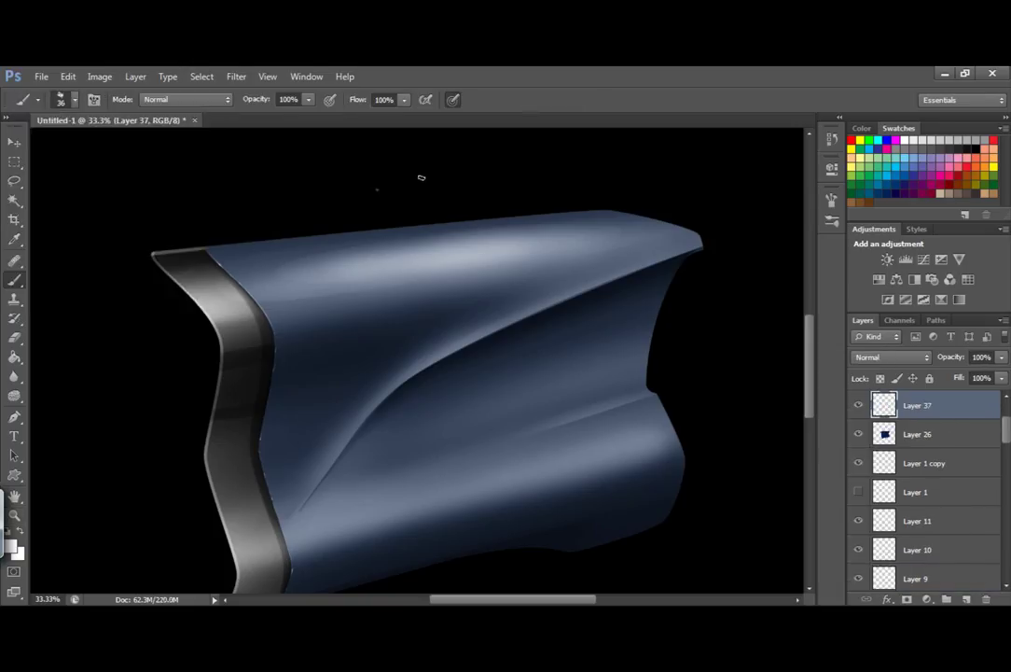
key(bracketright)
key(bracketright)
key(bracketright)
Paint light highlight streaks across the top, side, diagonal crease and lower cloth
drag(373, 277, 571, 241)
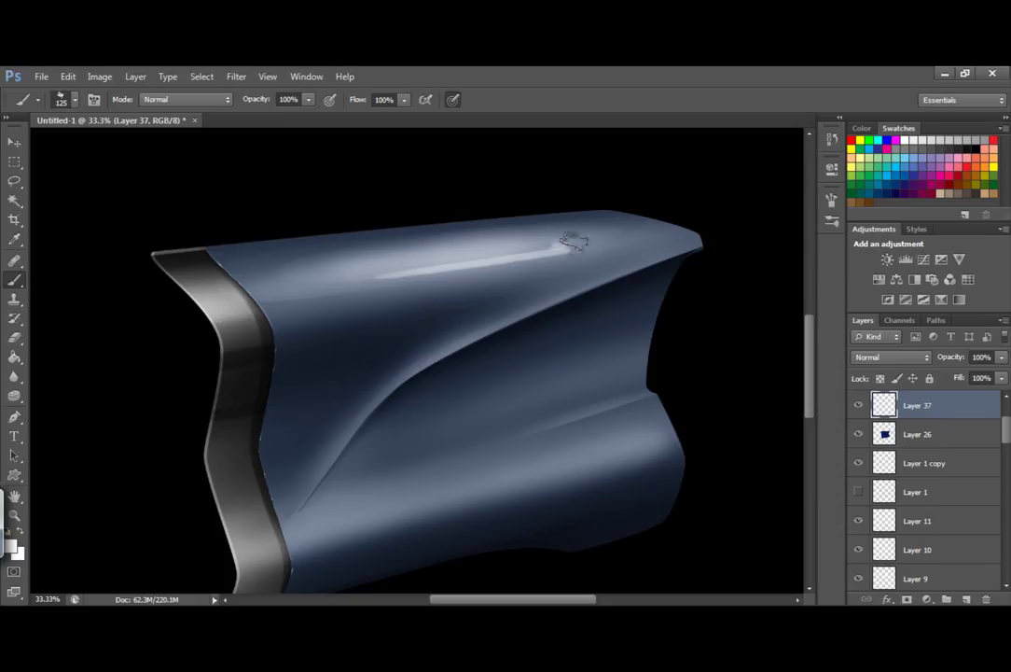
click(616, 227)
drag(285, 257, 439, 272)
mouse_move(300, 345)
mouse_down()
mouse_move(322, 343)
mouse_move(292, 384)
mouse_up()
mouse_move(334, 355)
mouse_down()
mouse_move(369, 353)
mouse_move(343, 381)
mouse_up()
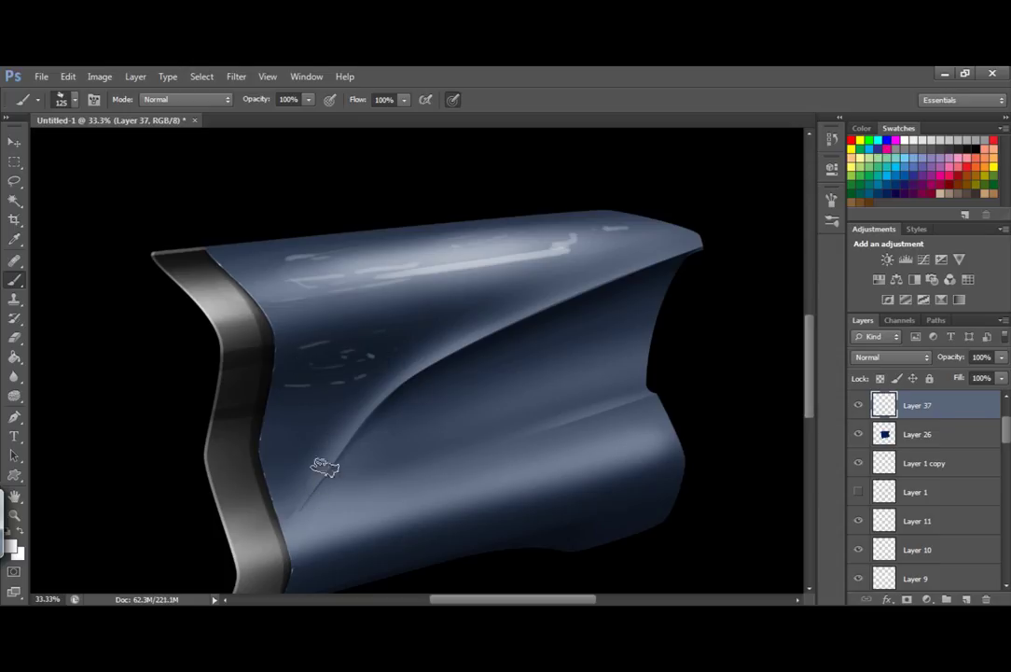
mouse_move(391, 395)
mouse_down()
mouse_move(684, 245)
mouse_move(620, 212)
mouse_move(698, 233)
mouse_up()
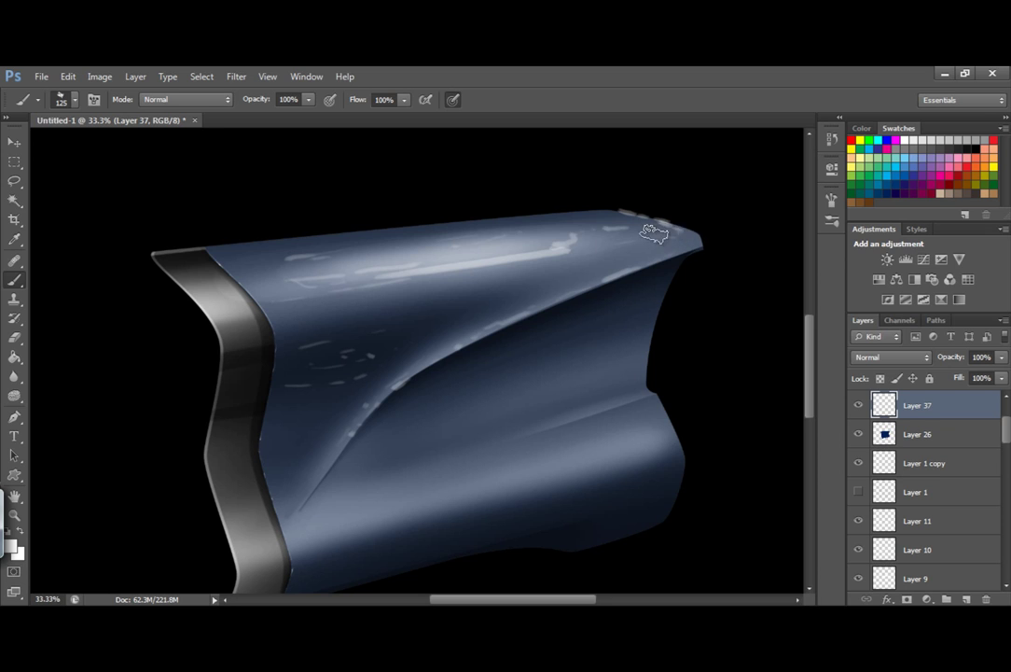
drag(626, 198, 712, 223)
drag(426, 430, 402, 433)
drag(588, 359, 621, 356)
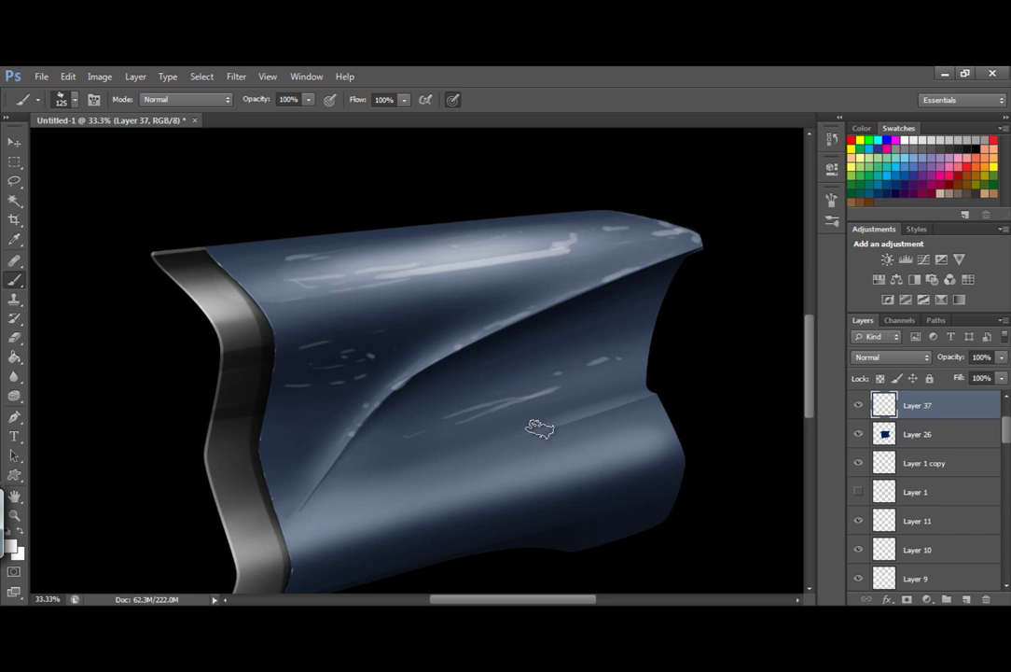
drag(527, 431, 578, 416)
drag(495, 483, 582, 466)
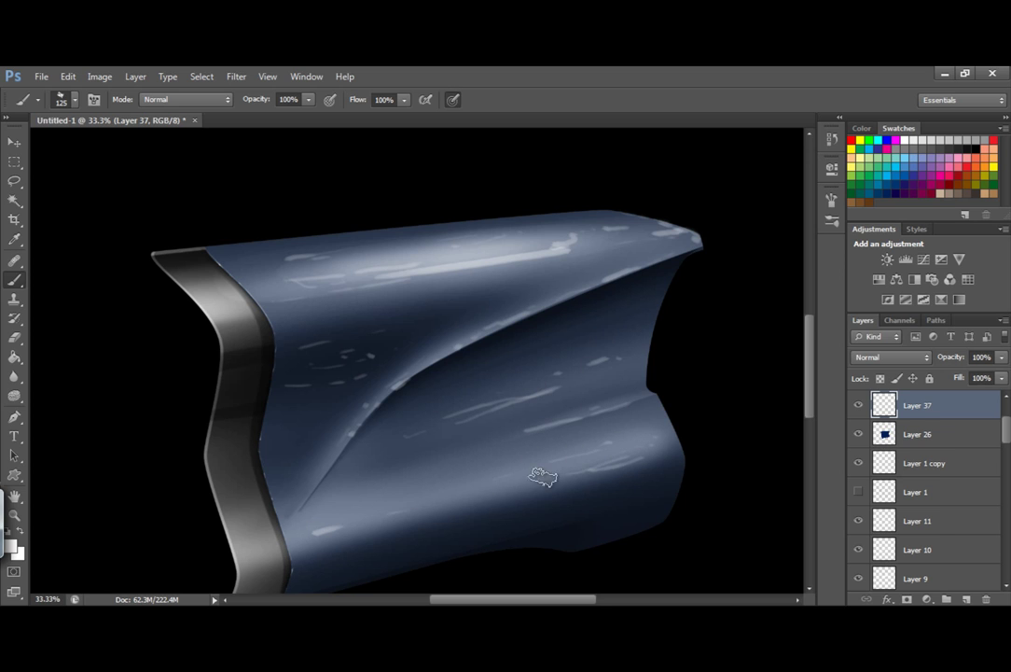
drag(317, 531, 338, 528)
Set the streak layer's blend mode to Soft Light
double_click(970, 404)
click(714, 531)
click(691, 328)
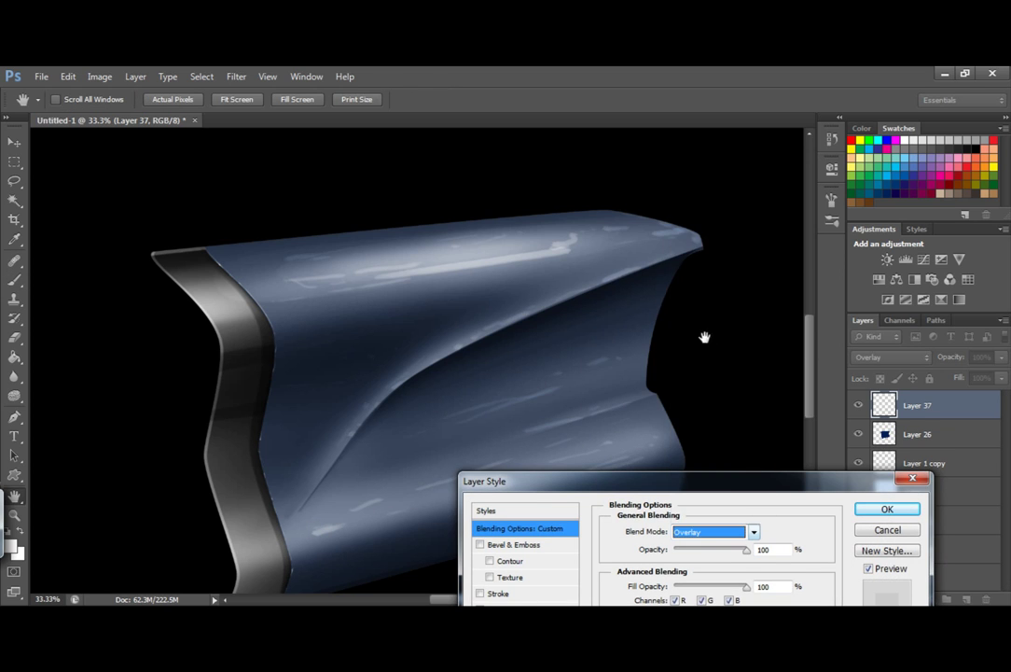
click(714, 531)
click(689, 339)
Apply a Motion Blur at 14° to the streaks
key(Return)
click(236, 76)
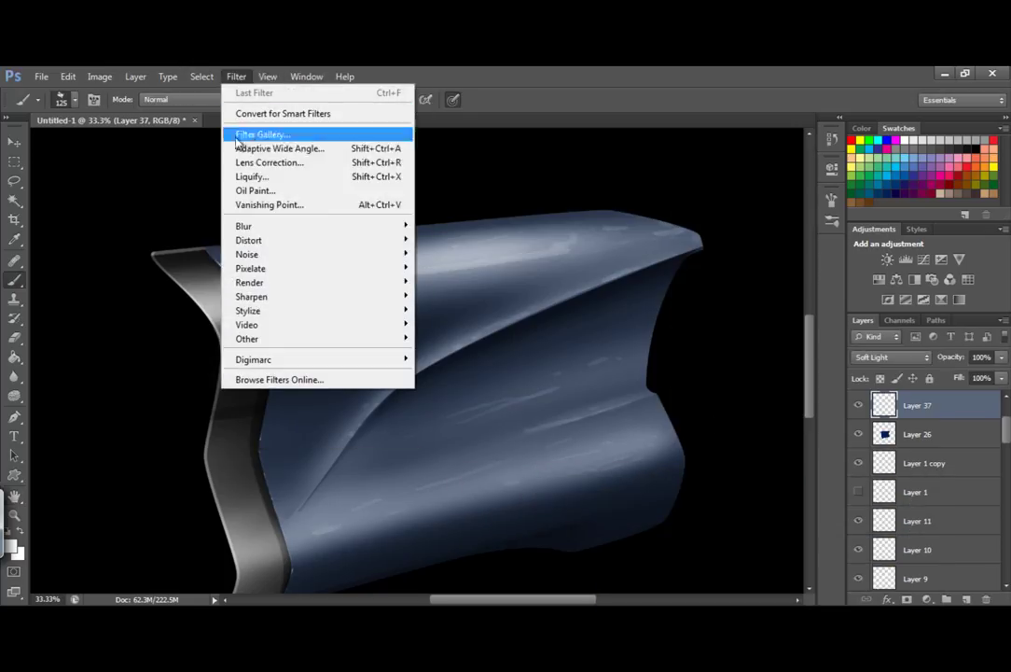
click(160, 359)
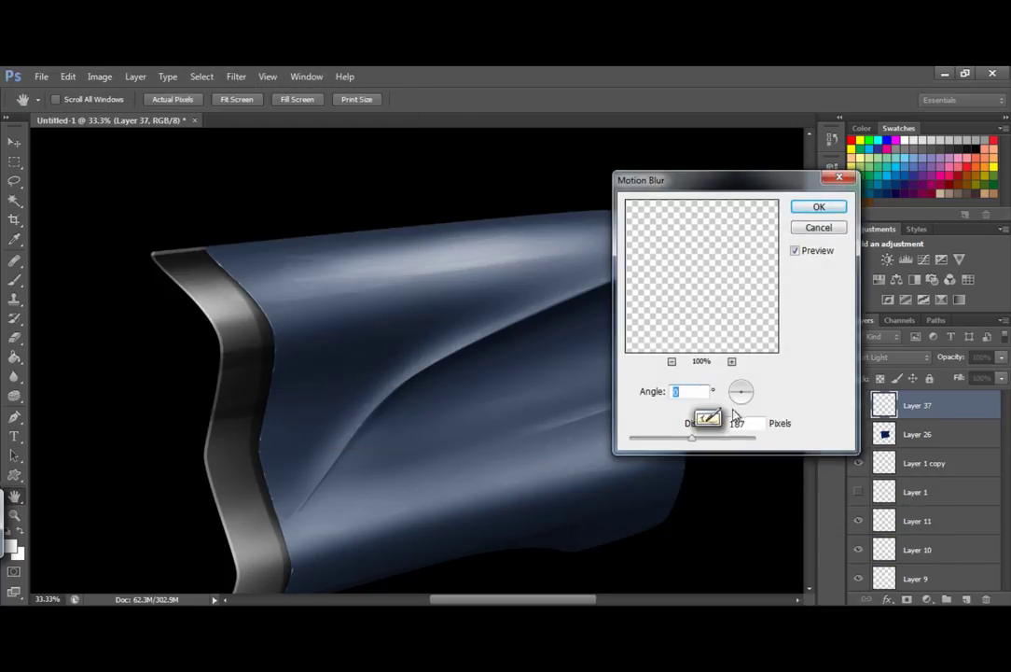
text(14)
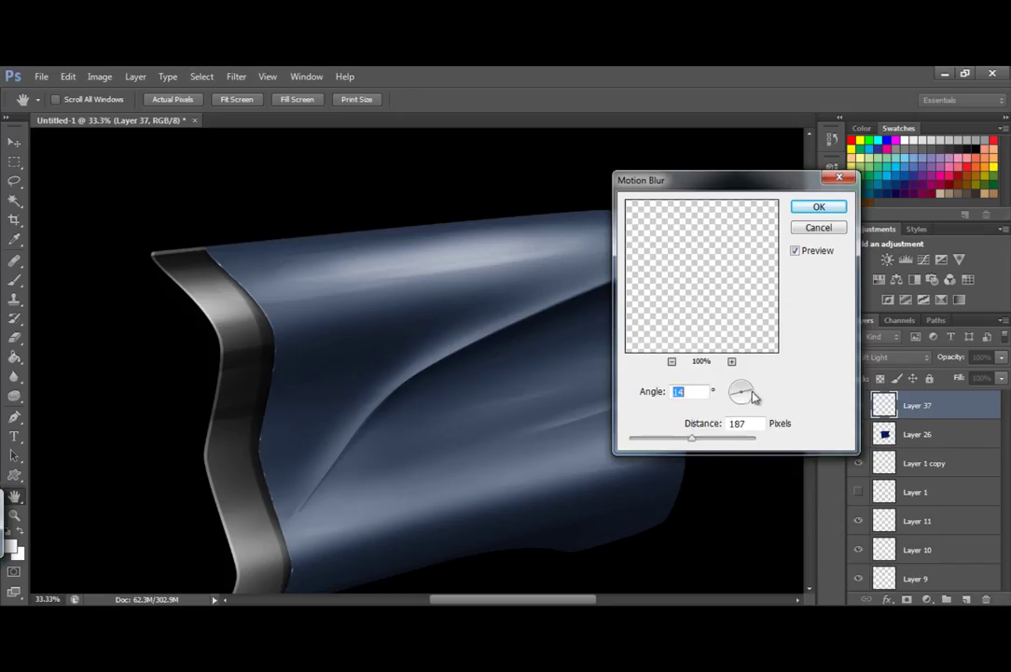
drag(692, 438, 721, 442)
click(813, 208)
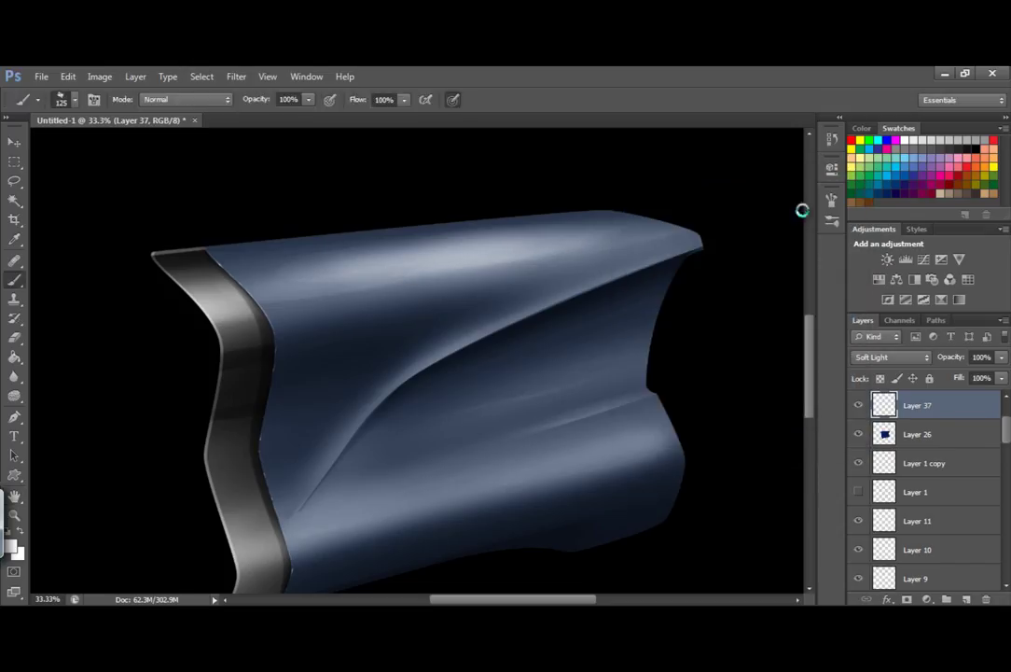
Zoom the view to 25% on the cloth
key(z)
click(549, 403)
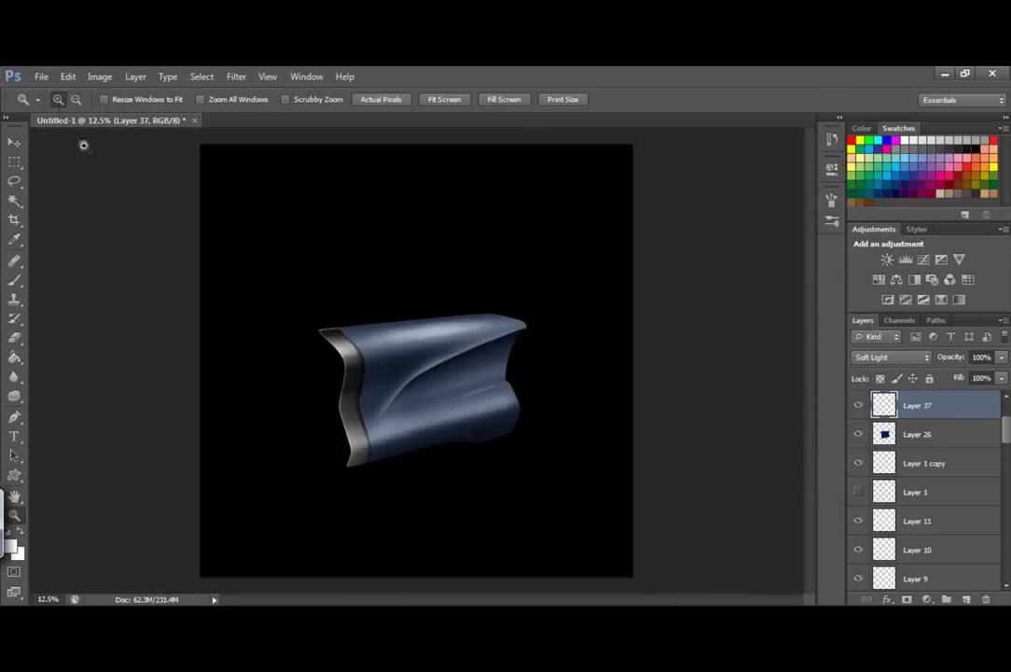
click(366, 415)
scroll(923, 467, down, 5)
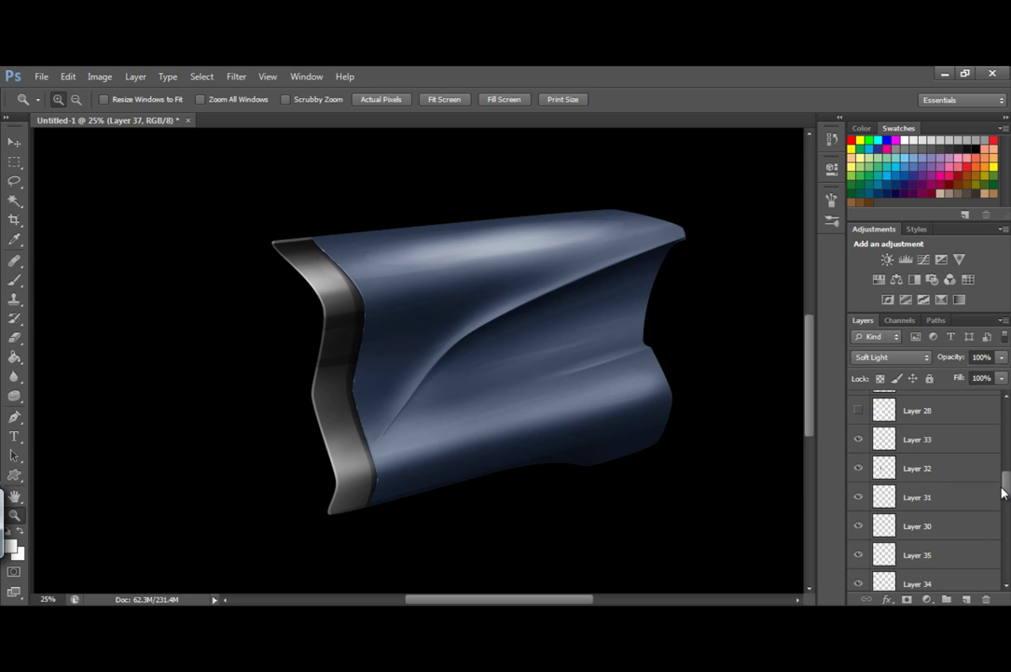
Paint black shading over the selected edge band on Layer 38 at 55% opacity
ctrl+click(884, 443)
key(b)
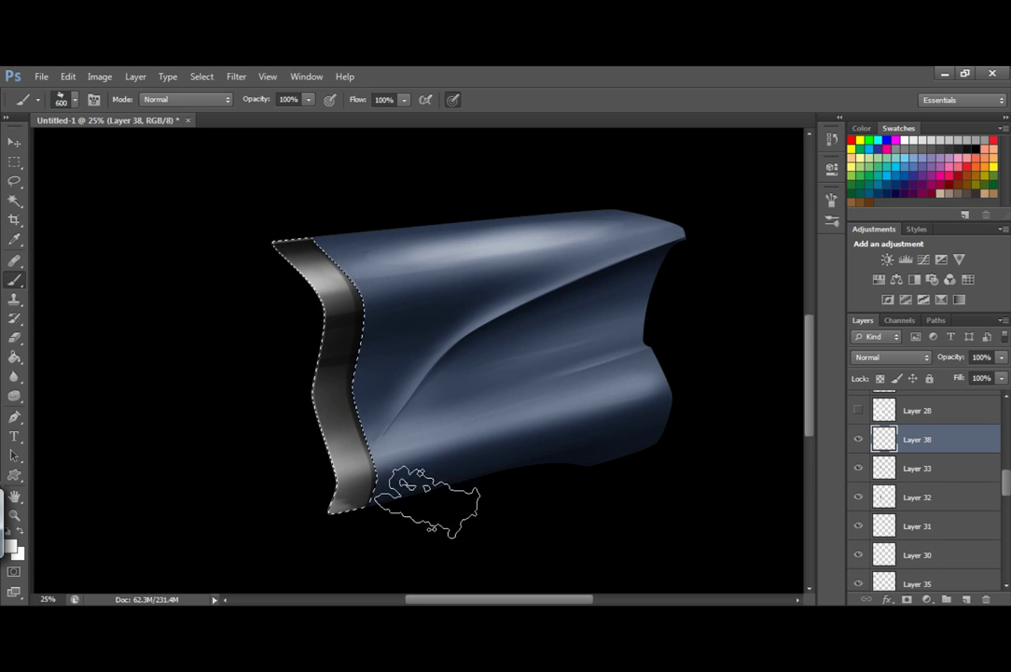
key(x)
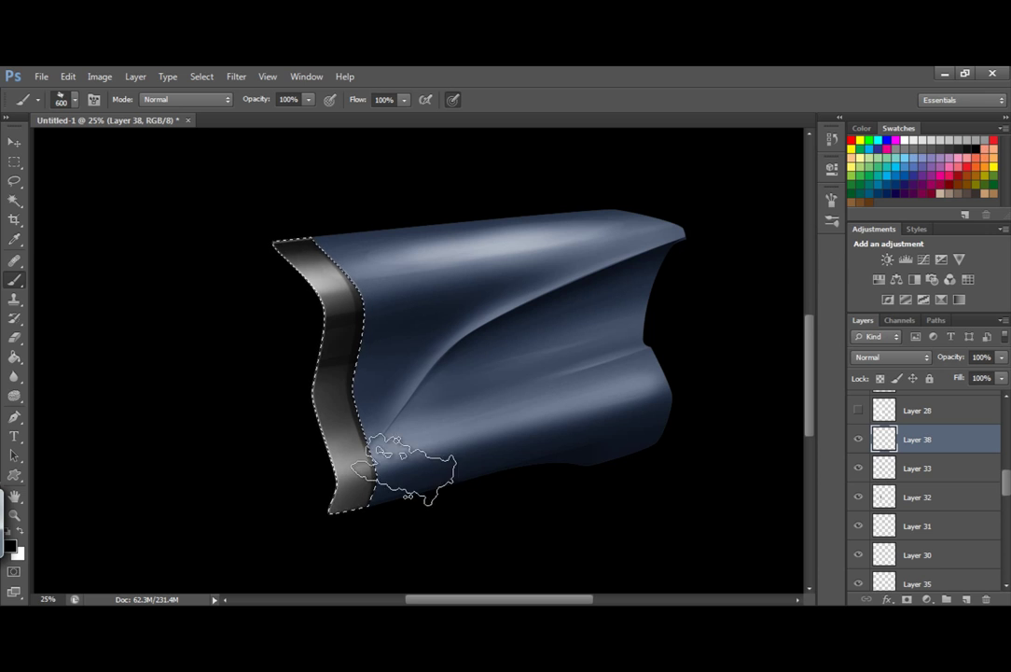
drag(317, 308, 401, 475)
key(r)
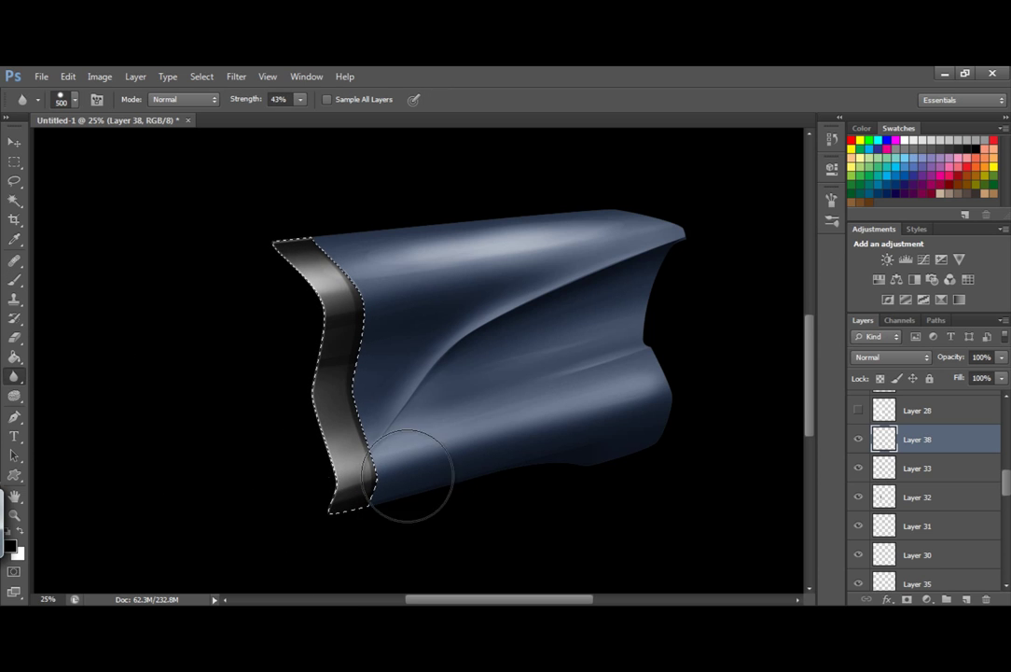
key(m)
key(ctrl+d)
double_click(881, 438)
drag(752, 547, 711, 546)
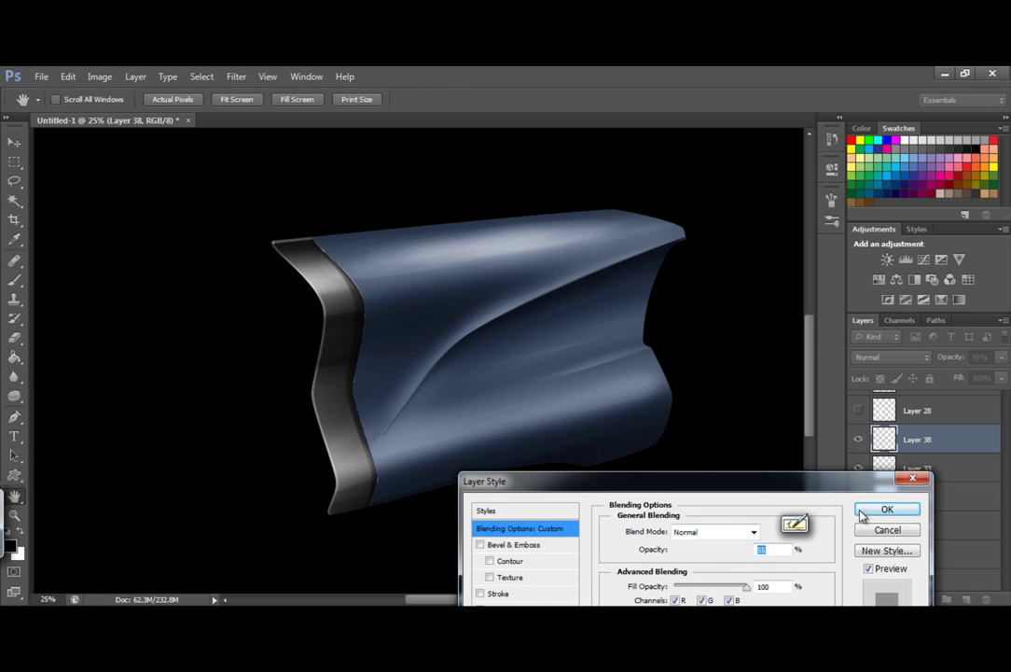
click(892, 509)
Free Transform the band's bottom piece slightly wider and taller
right_click(468, 364)
click(534, 492)
drag(326, 500, 308, 499)
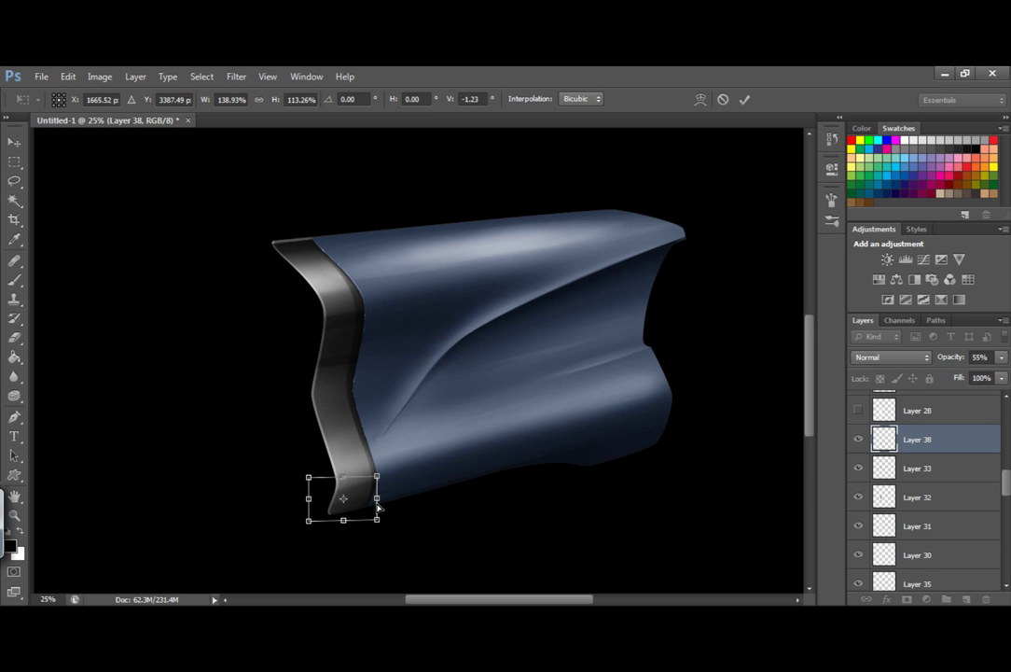
drag(377, 496, 387, 504)
key(Return)
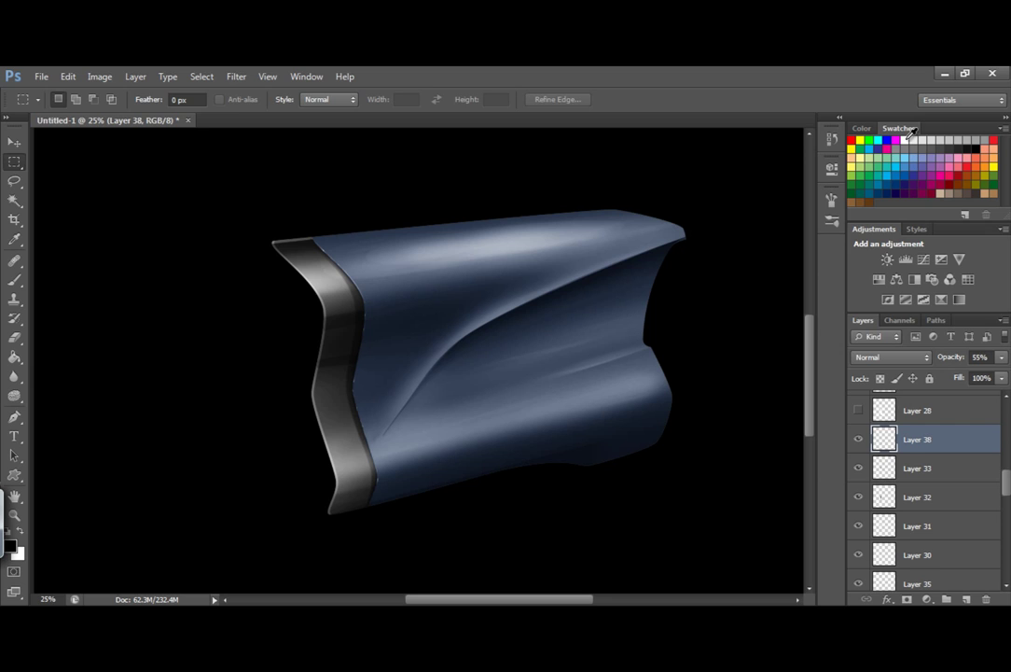
Paint a soft highlight at the band's bottom with a 175 px soft brush
key(b)
click(75, 99)
key(Return)
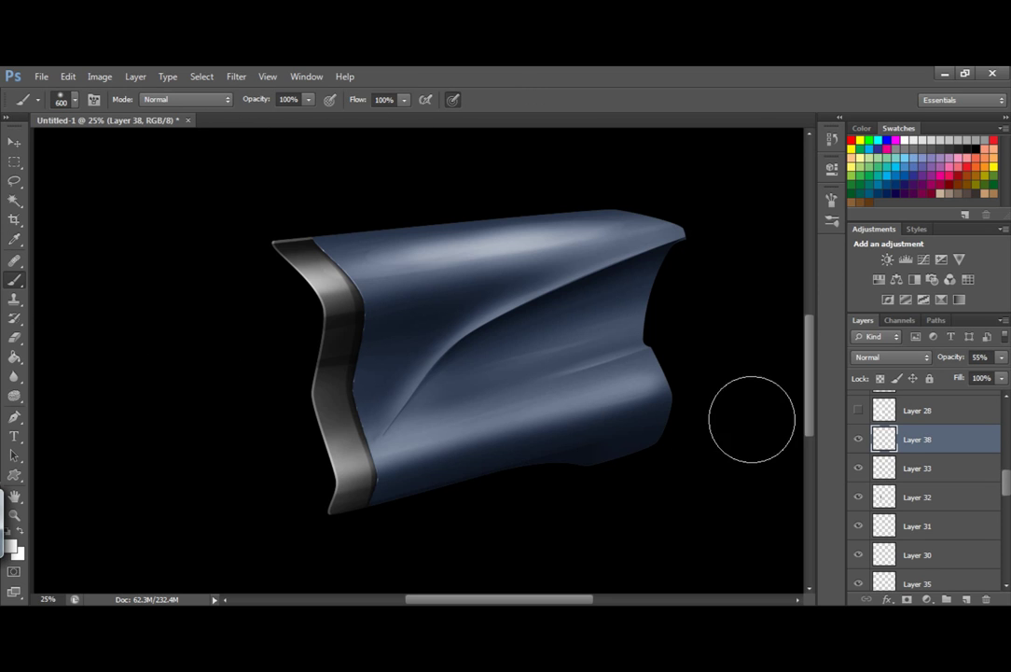
key(bracketleft)
key(bracketleft)
key(bracketleft)
key(bracketleft)
key(bracketleft)
drag(364, 464, 322, 483)
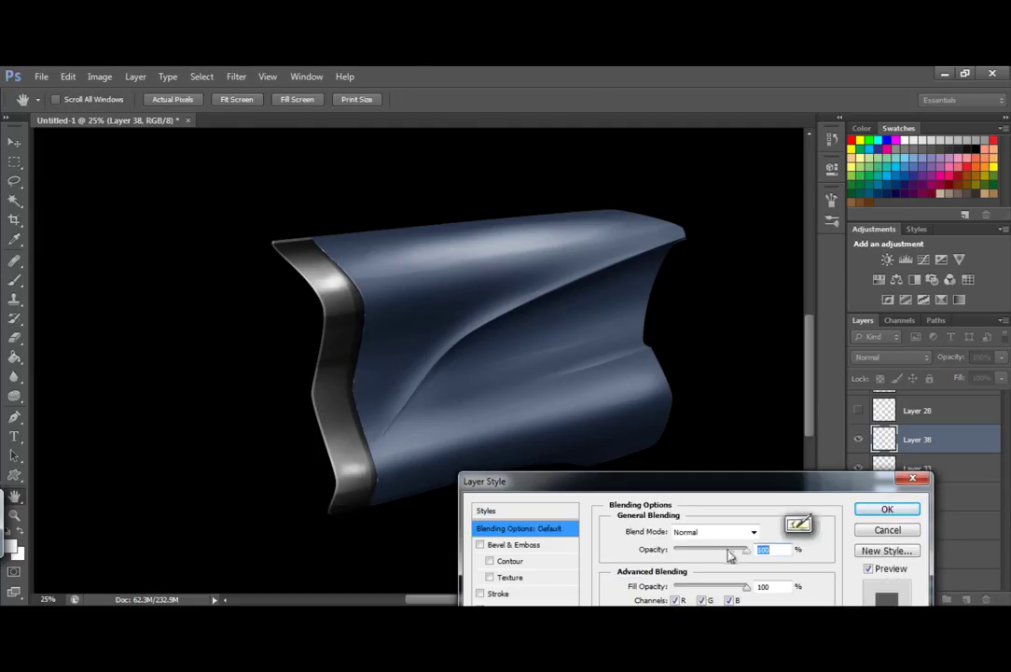
Set the layer opacity to 51% and zoom out to 16.7%
text(51)
key(Return)
key(m)
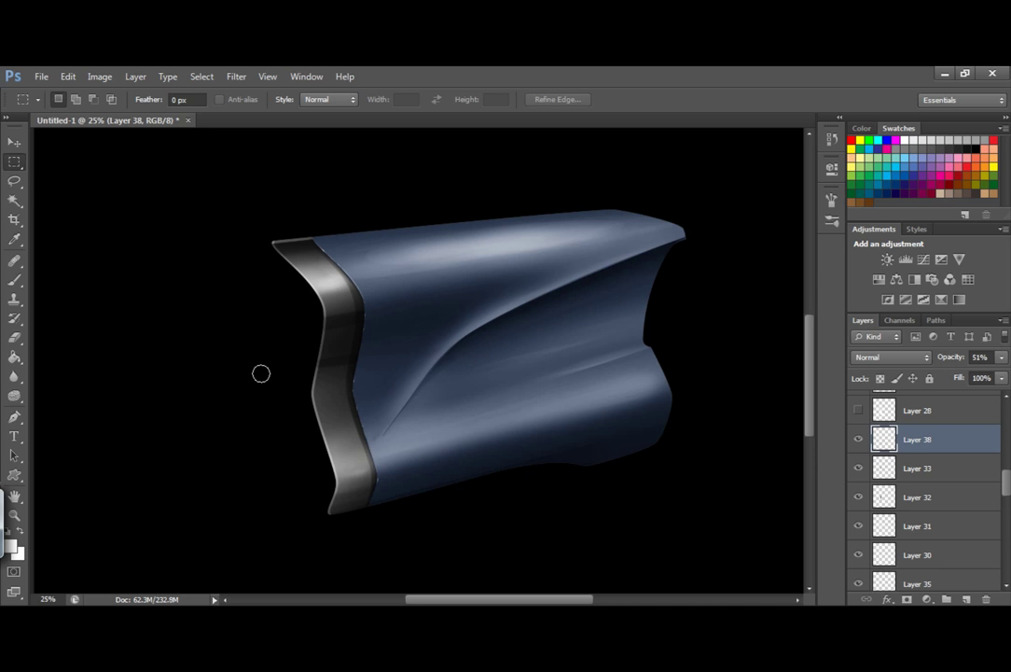
key(z)
alt+click(432, 302)
Add a new Layer 39 above Layer 21
scroll(1000, 501, up, 4)
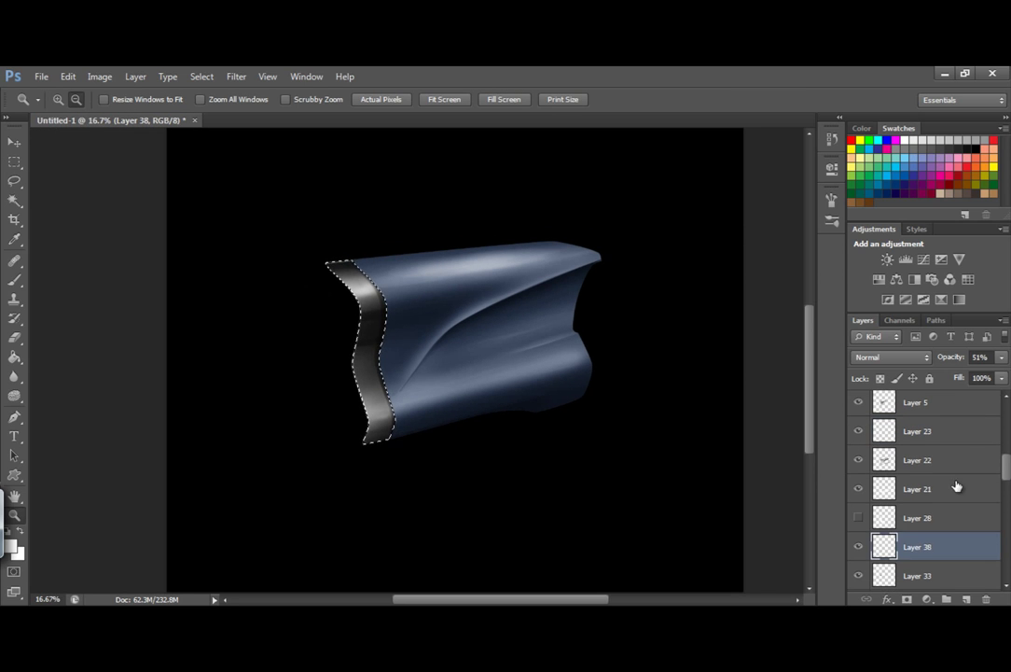
click(952, 486)
key(ctrl+shift+alt+n)
double_click(975, 489)
click(706, 535)
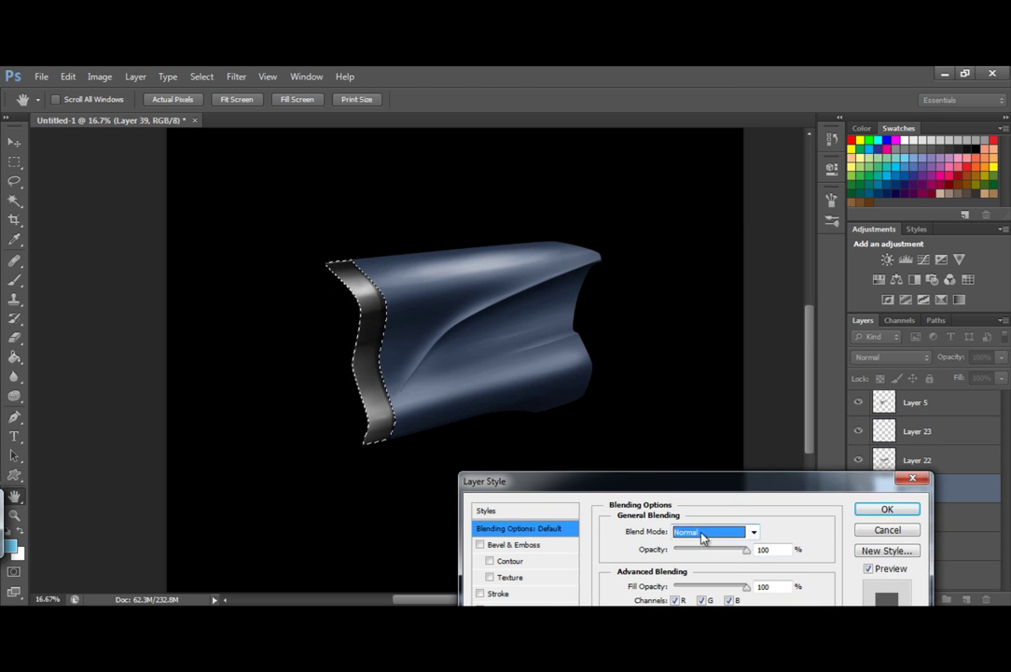
key(Return)
Paint light blue over the edge band with a 500 px brush, then deselect
key(b)
key(bracketright)
key(bracketright)
key(bracketright)
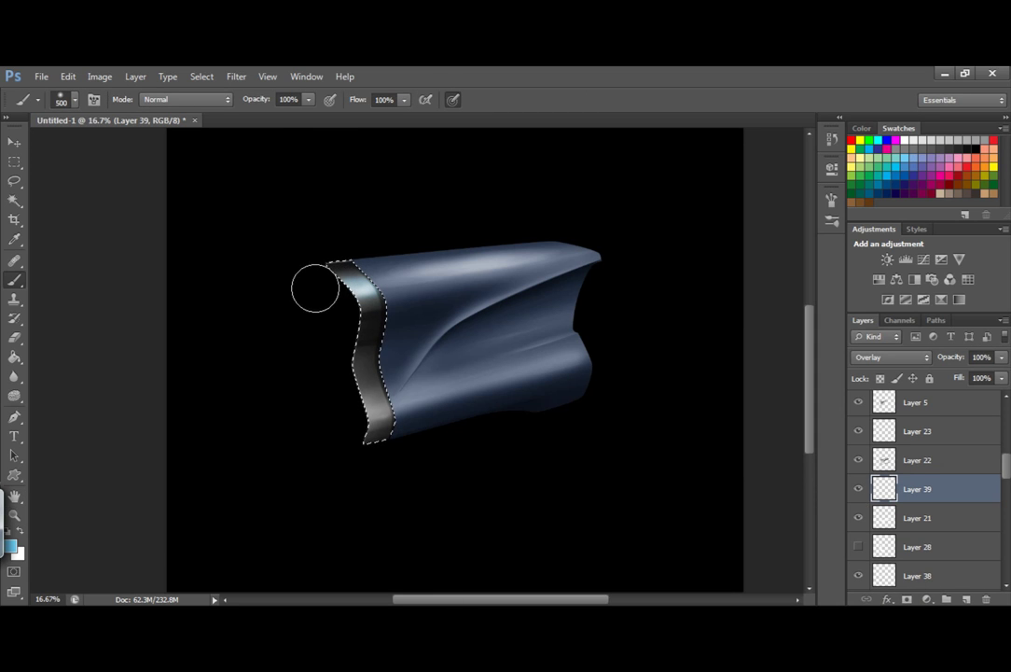
drag(356, 367, 350, 406)
key(ctrl+d)
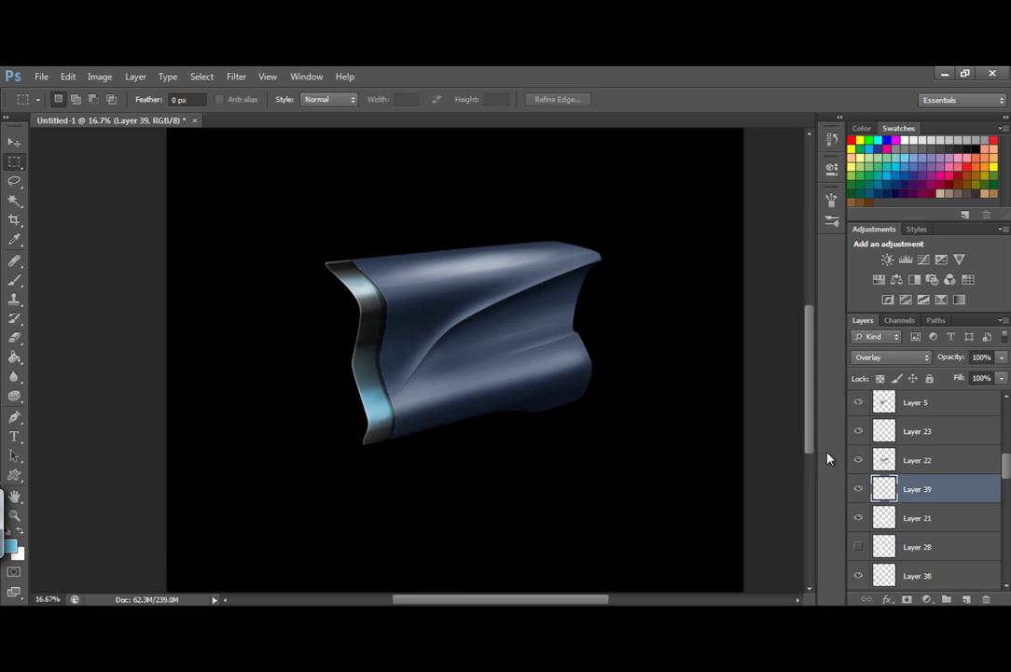
Set the blue layer to Soft Light blend at 42% opacity
double_click(975, 489)
drag(746, 549, 691, 552)
click(714, 532)
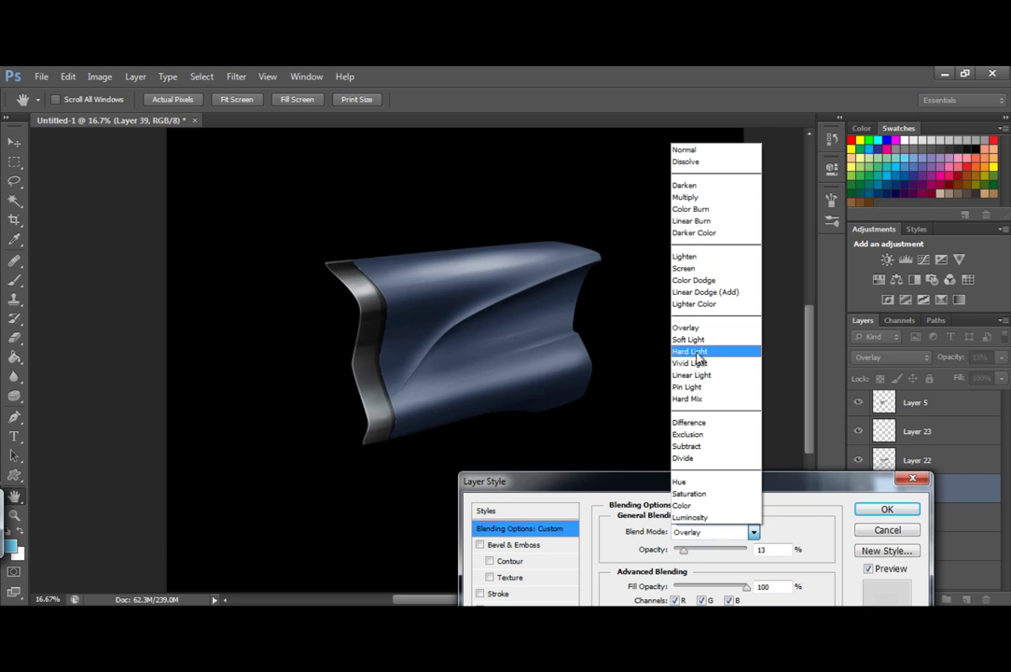
click(700, 361)
click(714, 531)
click(700, 350)
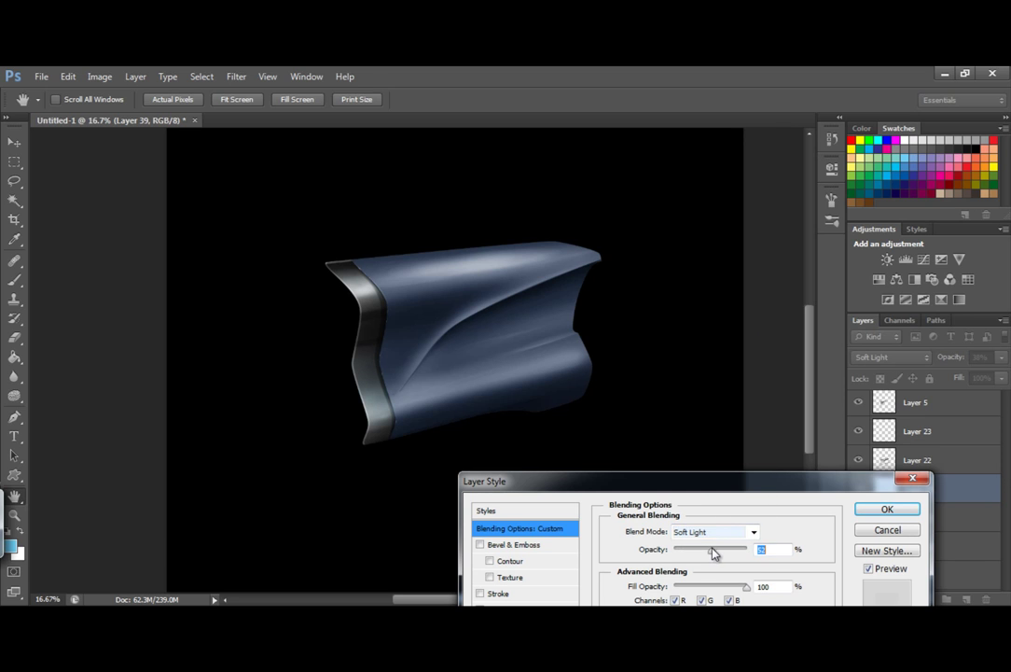
click(887, 509)
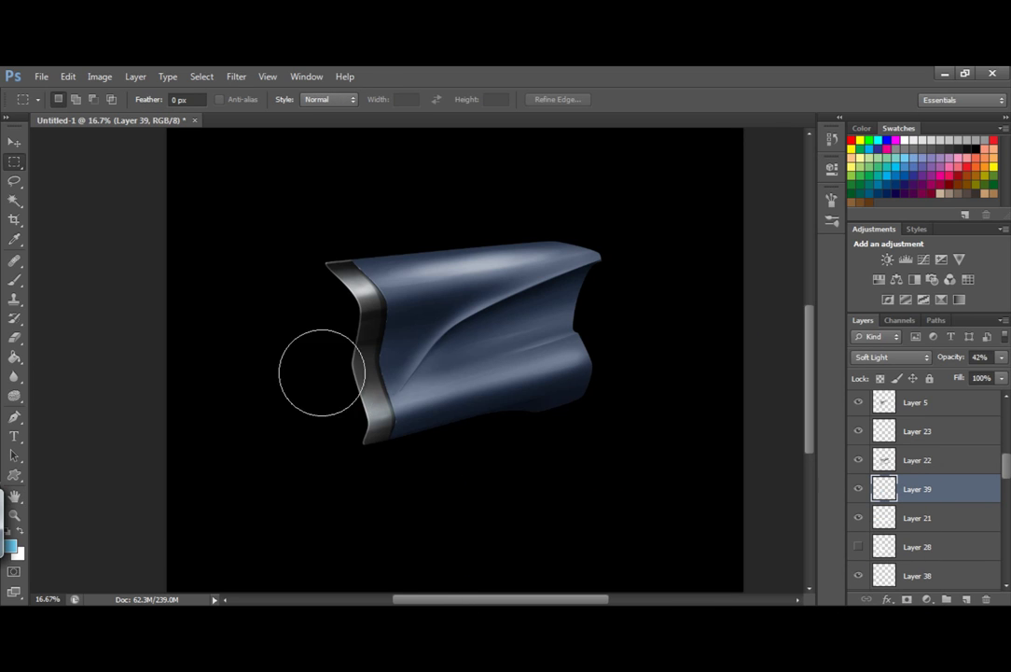
Zoom to 25% and add an empty Layer 40 above Layer 26
key(z)
click(489, 258)
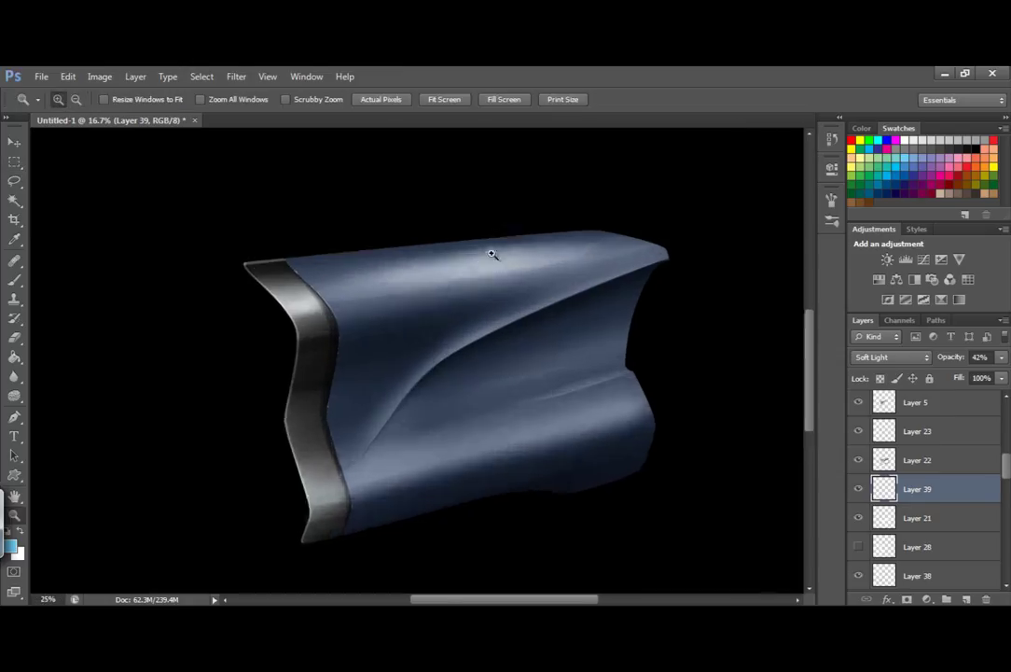
scroll(928, 485, up, 5)
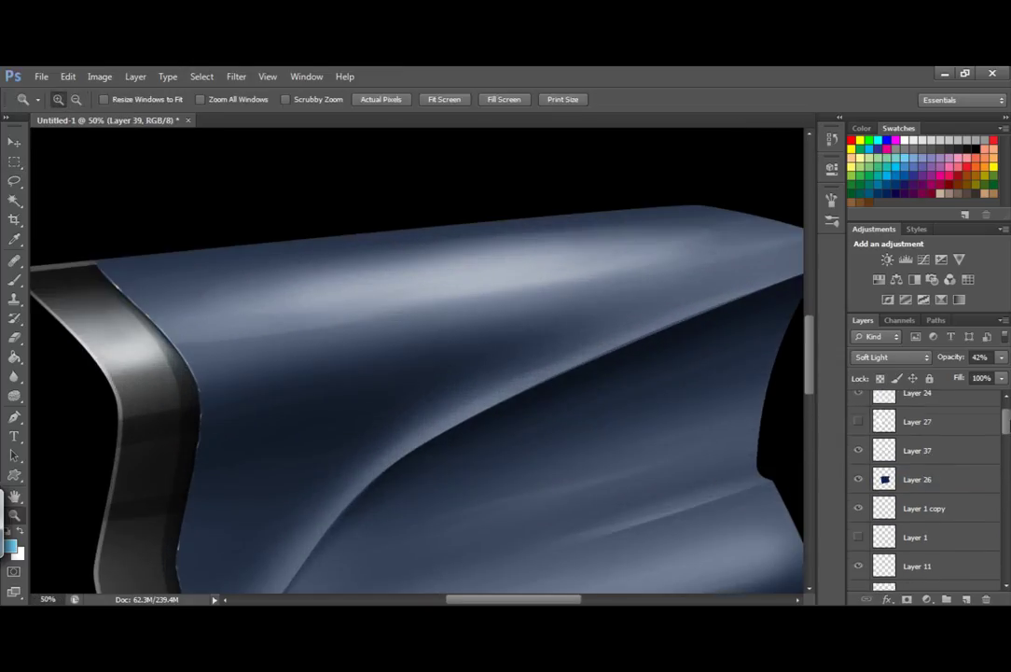
click(952, 484)
key(ctrl+shift+alt+n)
key(b)
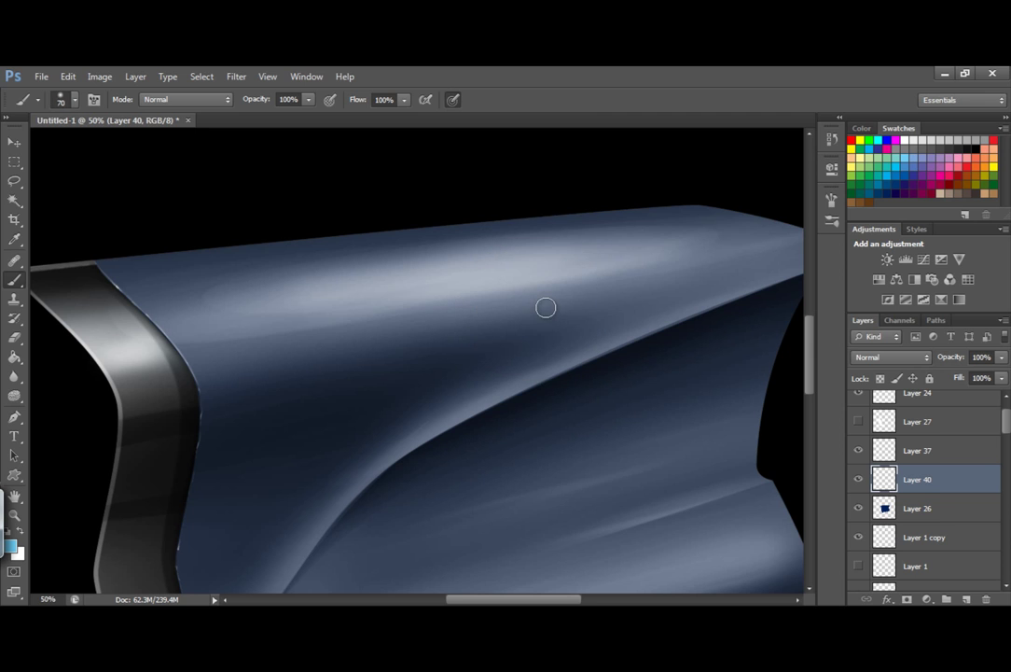
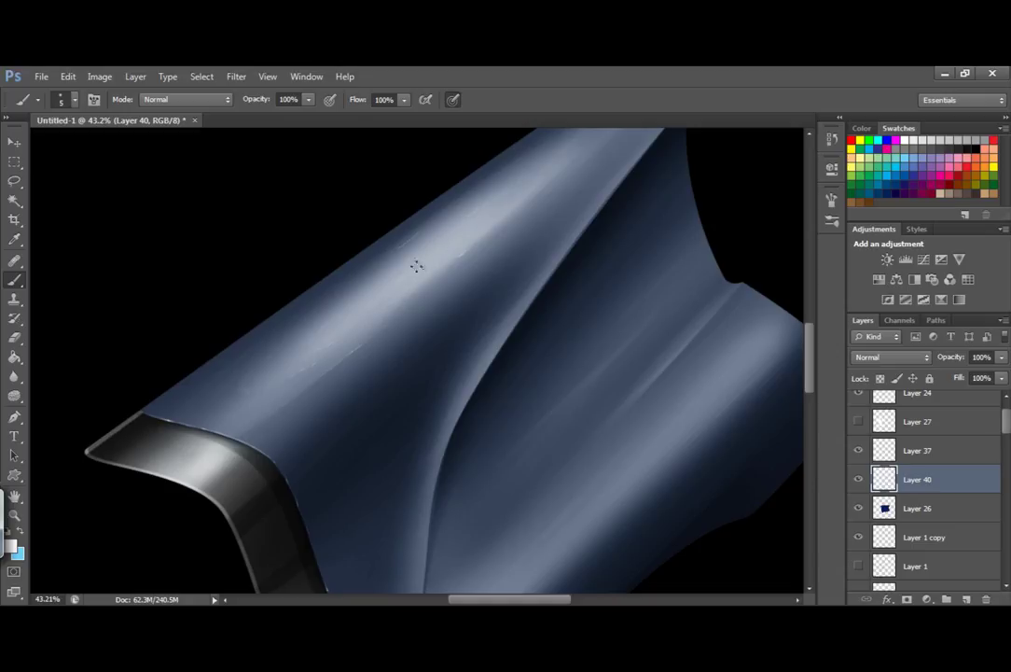
Pan along the central crease on Layer 40 and shrink the brush for fine highlight lines
scroll(579, 270, up, 2)
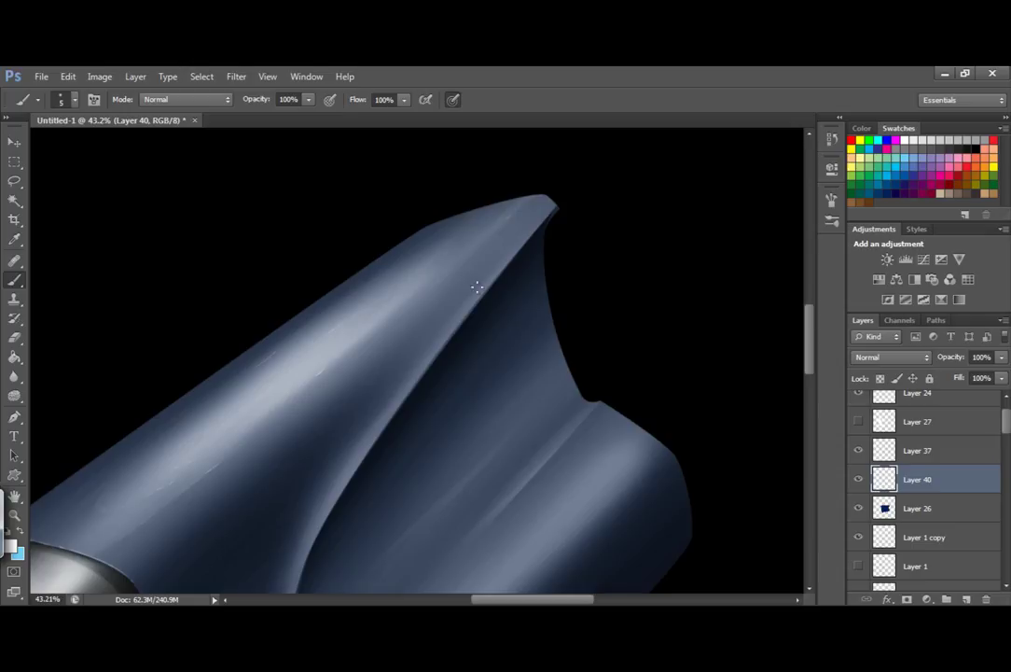
scroll(477, 287, up, 3)
scroll(646, 218, up, 2)
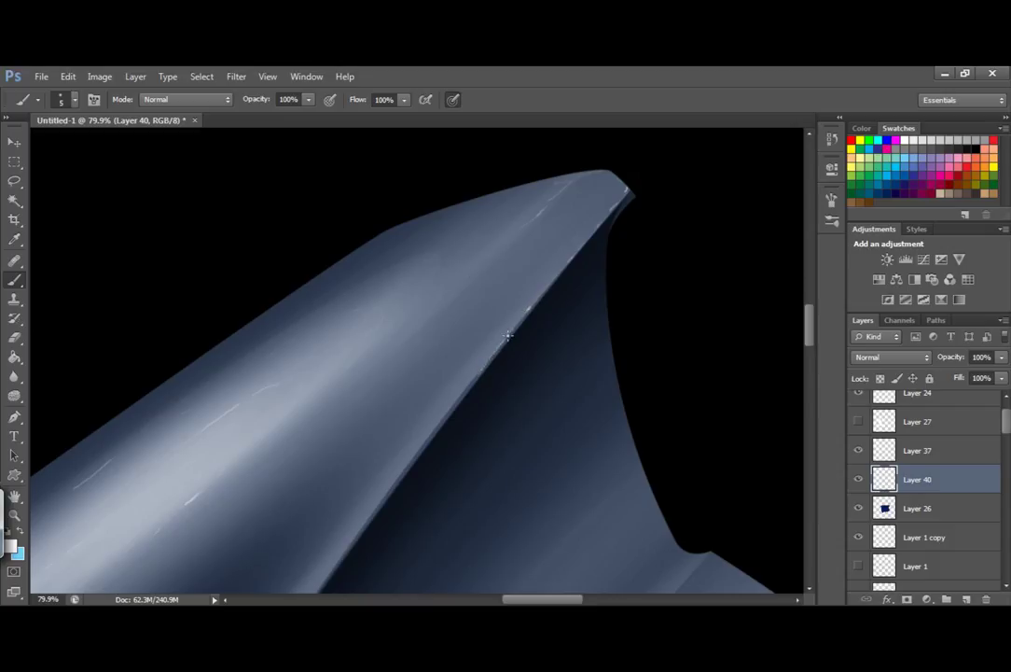
scroll(643, 285, down, 4)
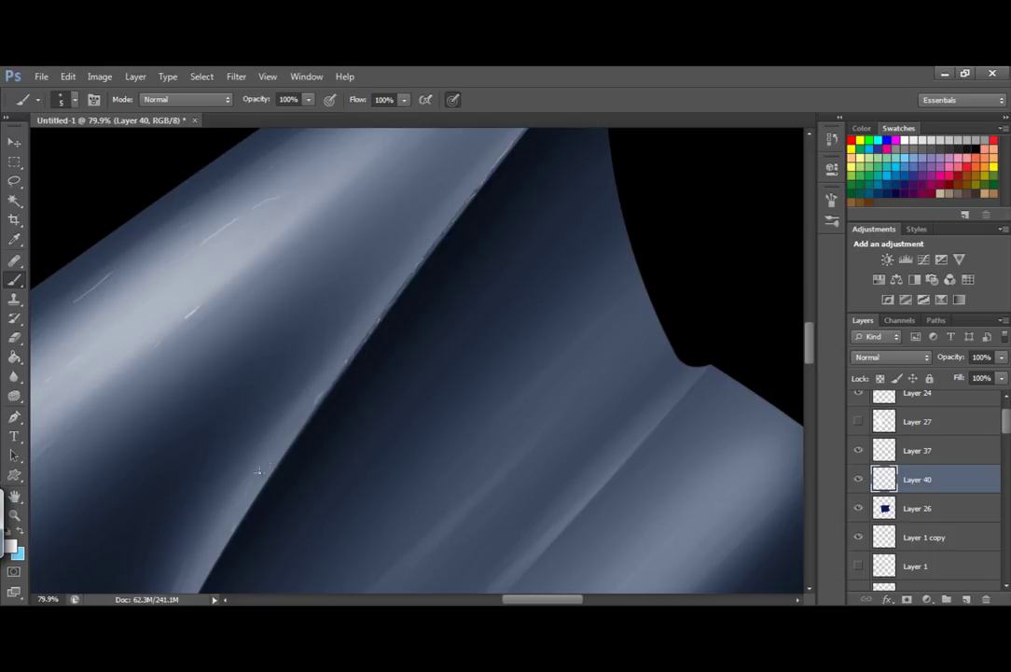
scroll(399, 281, down, 3)
scroll(243, 292, down, 3)
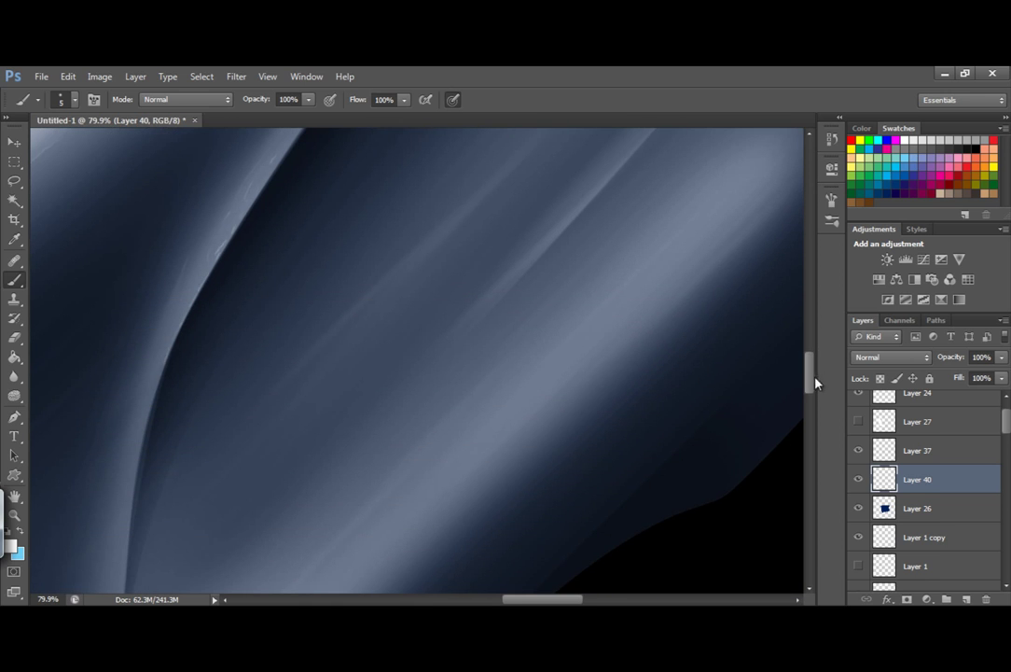
scroll(601, 578, down, 2)
scroll(522, 556, left, 3)
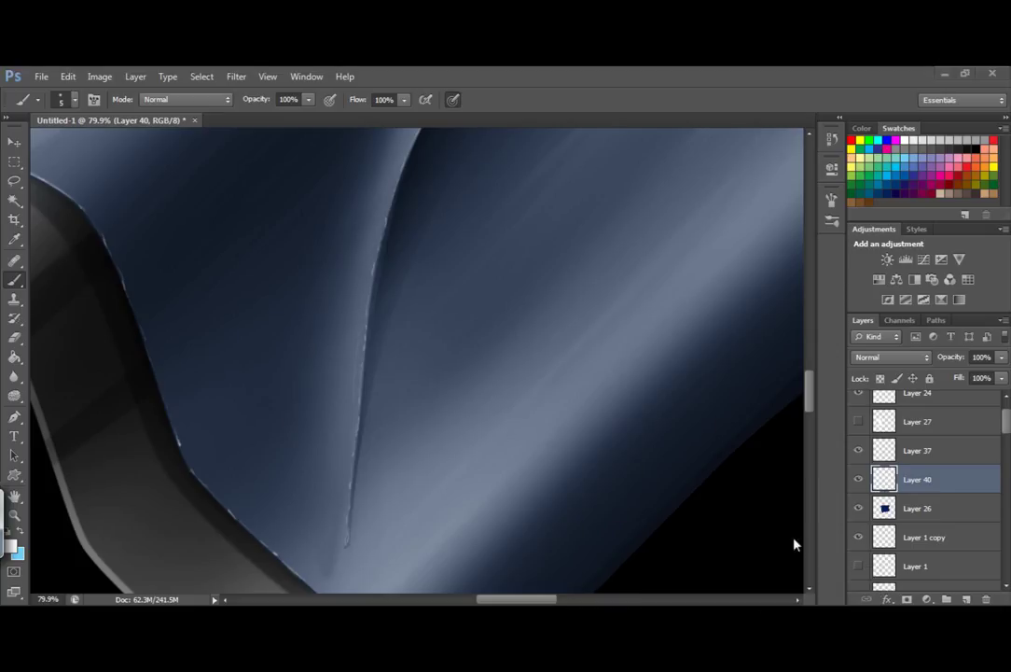
key(bracketright)
key(bracketright)
key(bracketright)
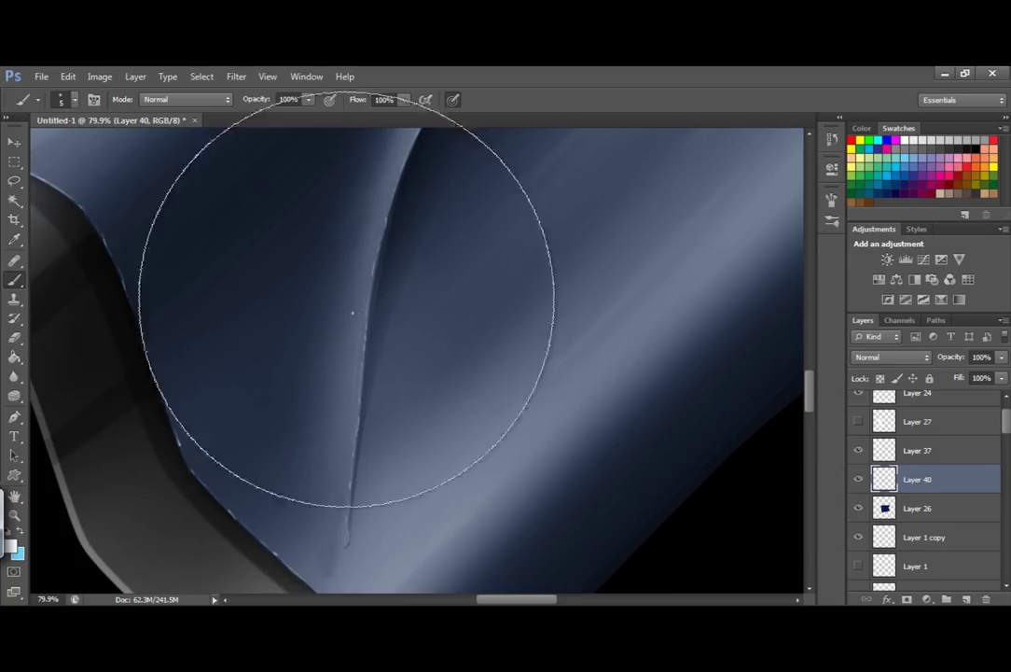
key(bracketleft)
key(bracketleft)
key(bracketleft)
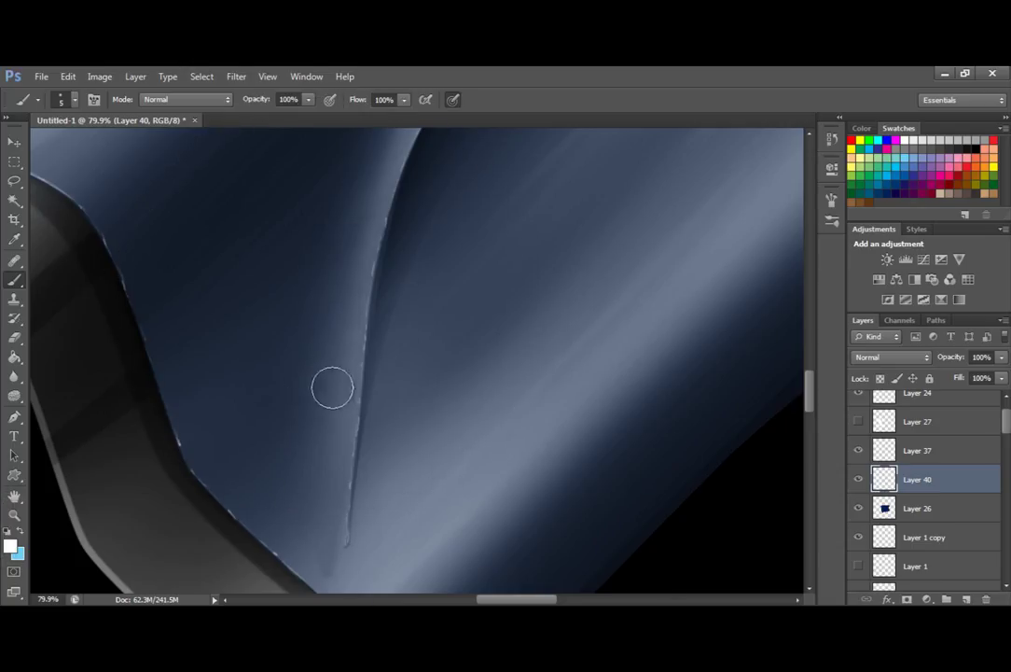
Zoom out and pan to bring the lower part of the blue body into view
key(z)
click(77, 98)
click(409, 336)
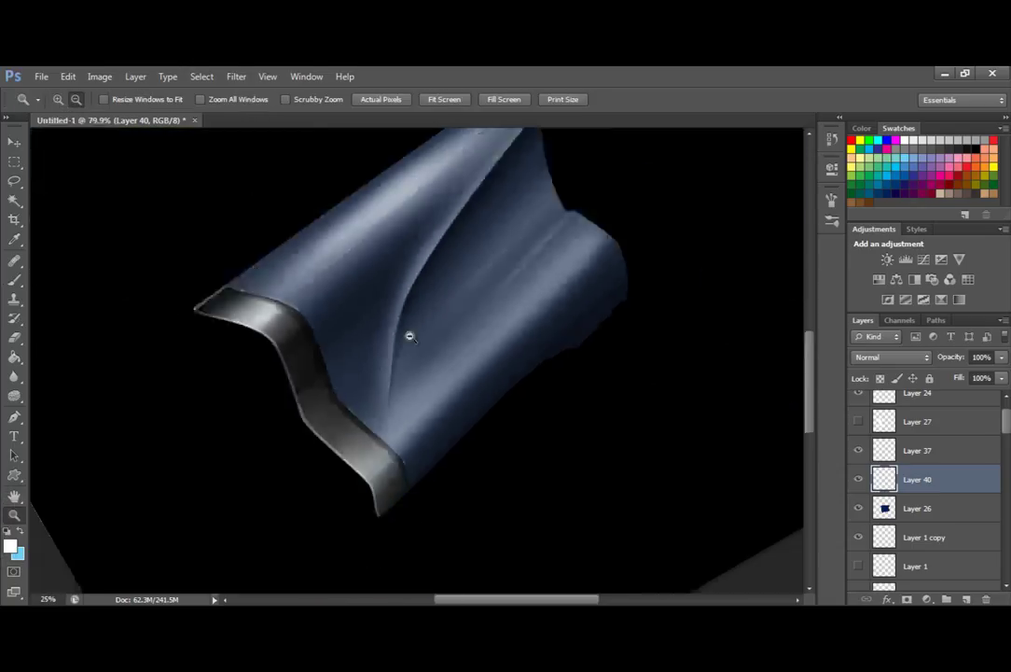
click(492, 222)
scroll(492, 222, up, 1)
scroll(492, 222, up, 3)
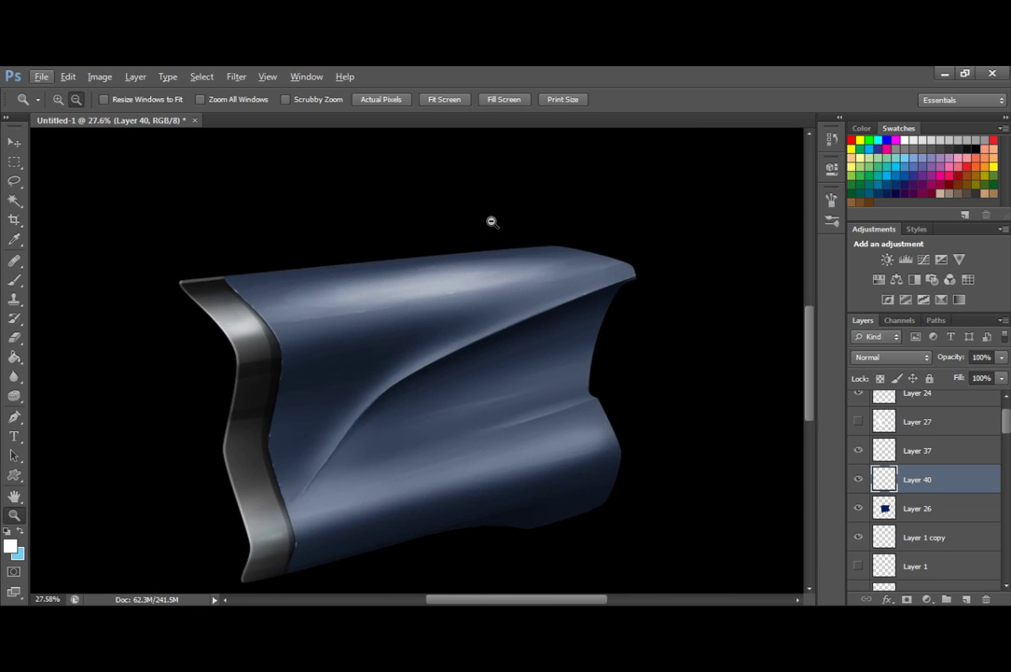
scroll(492, 222, up, 2)
scroll(492, 222, up, 1)
drag(492, 222, 539, 180)
Create Layer 41 and pen-trace a closed strip outline along the body's lower edge
key(b)
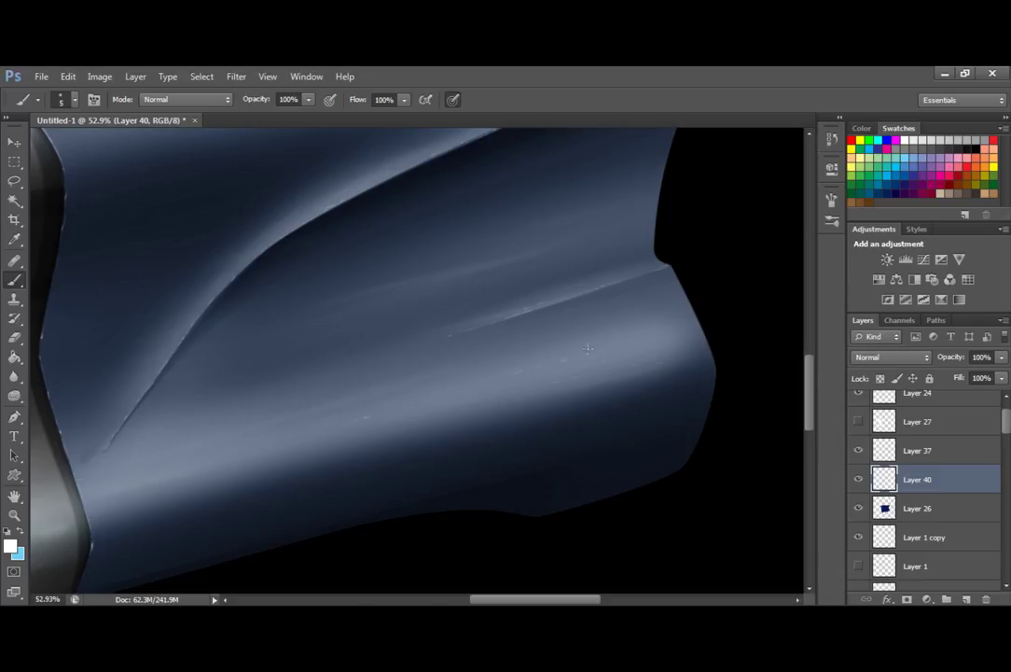
key(r)
scroll(686, 376, down, 3)
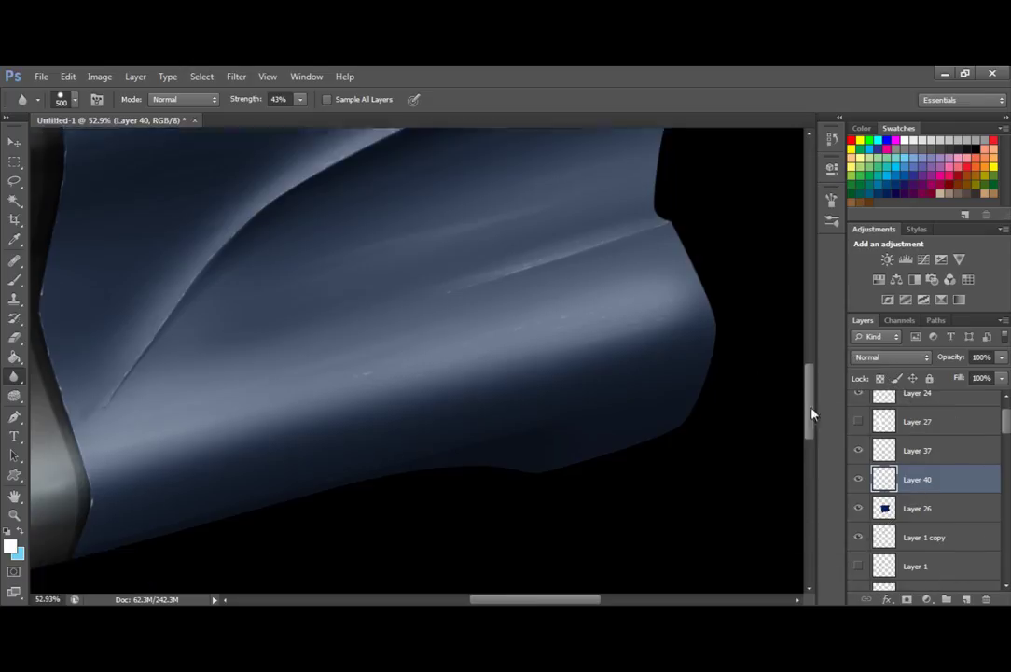
drag(565, 601, 542, 601)
key(ctrl+shift+alt+n)
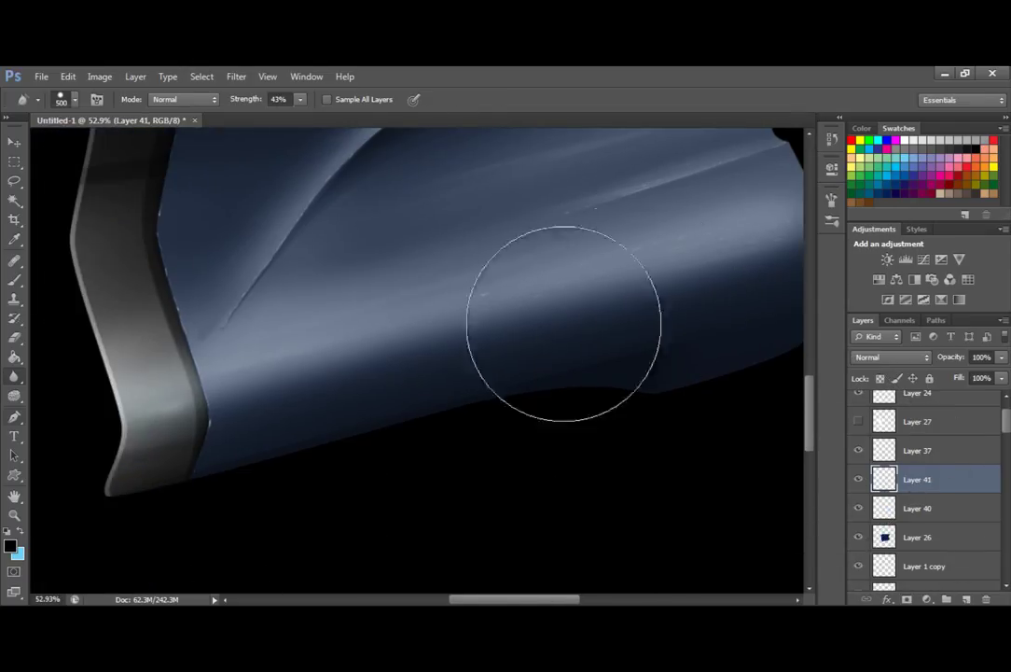
key(p)
drag(192, 482, 215, 466)
drag(660, 351, 668, 352)
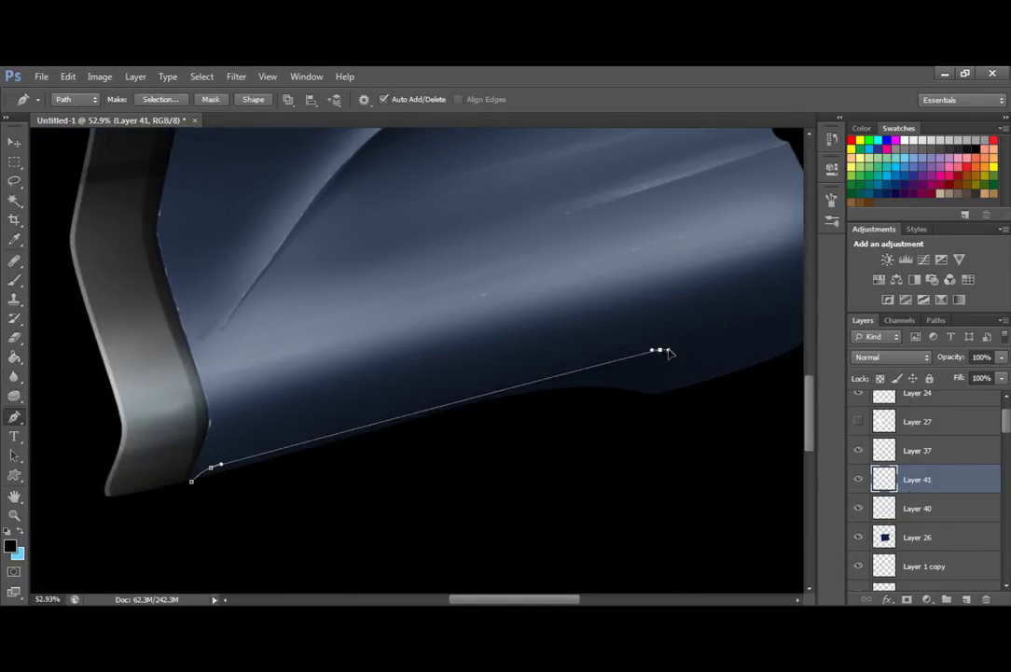
click(652, 402)
click(204, 490)
Convert the strip path to a selection, brush it dark, and deselect
right_click(471, 377)
click(528, 371)
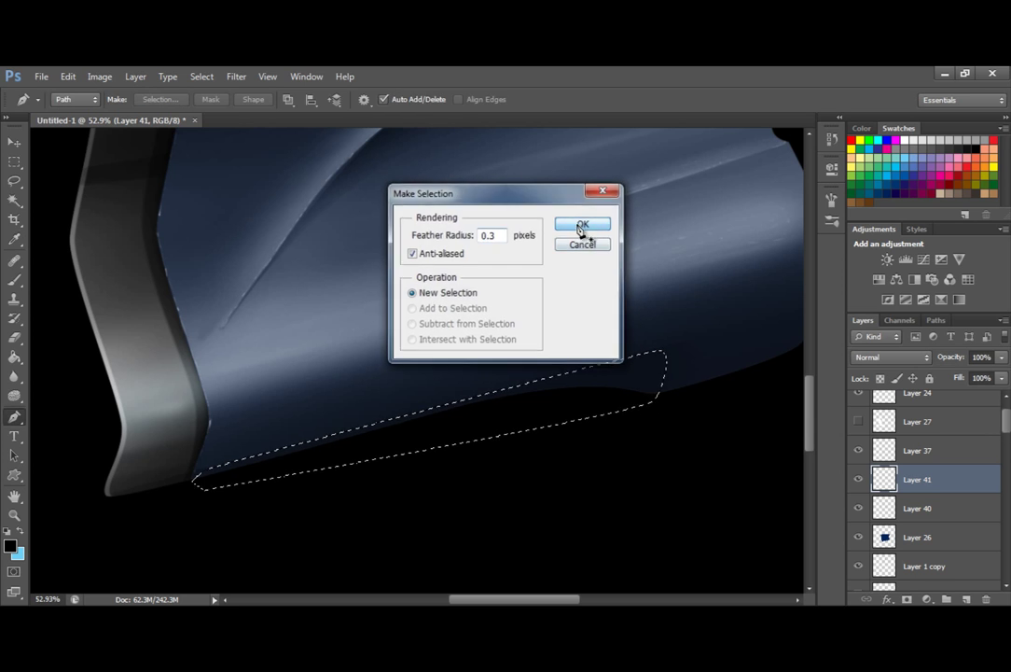
click(582, 227)
key(b)
drag(421, 488, 592, 451)
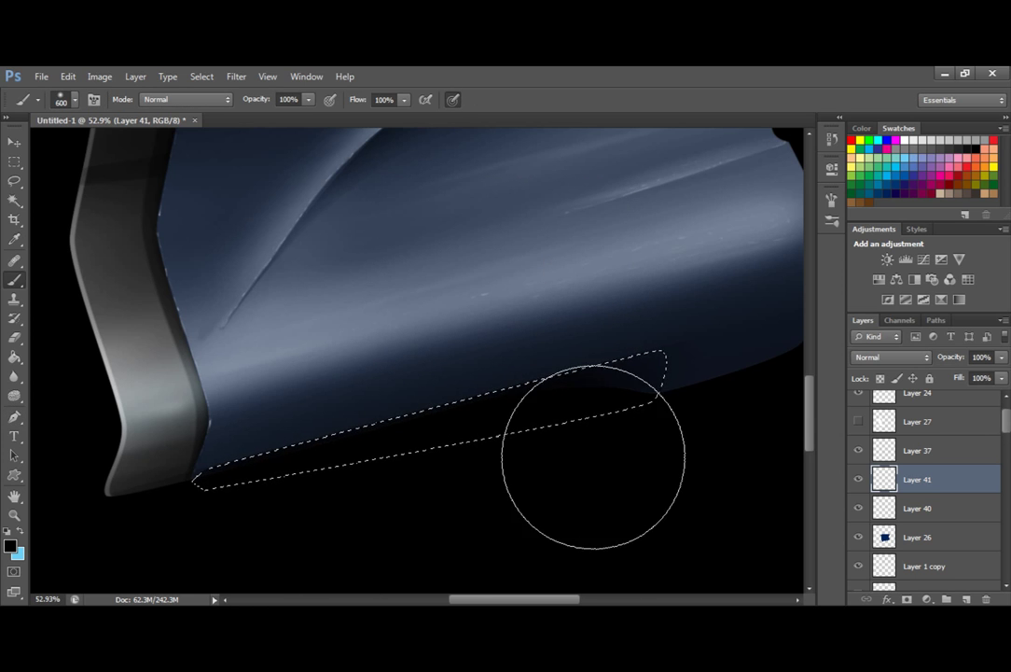
key(ctrl+d)
Shrink the brush, set the painting colour to white, and pan to the body's right end
key(m)
key(r)
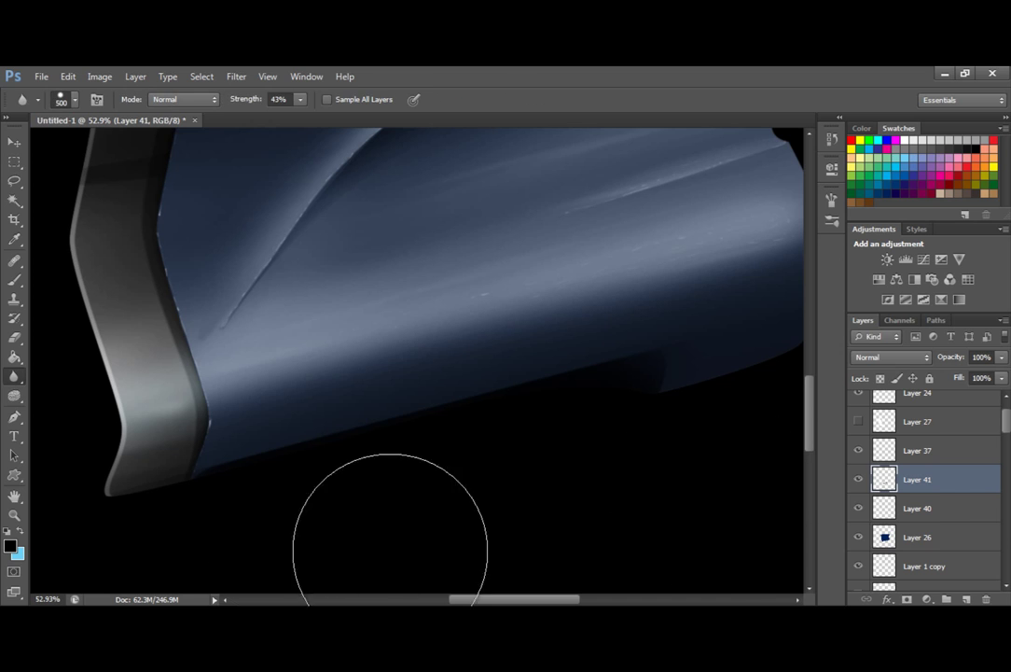
key(b)
key(bracketleft)
key(bracketleft)
key(bracketleft)
click(907, 140)
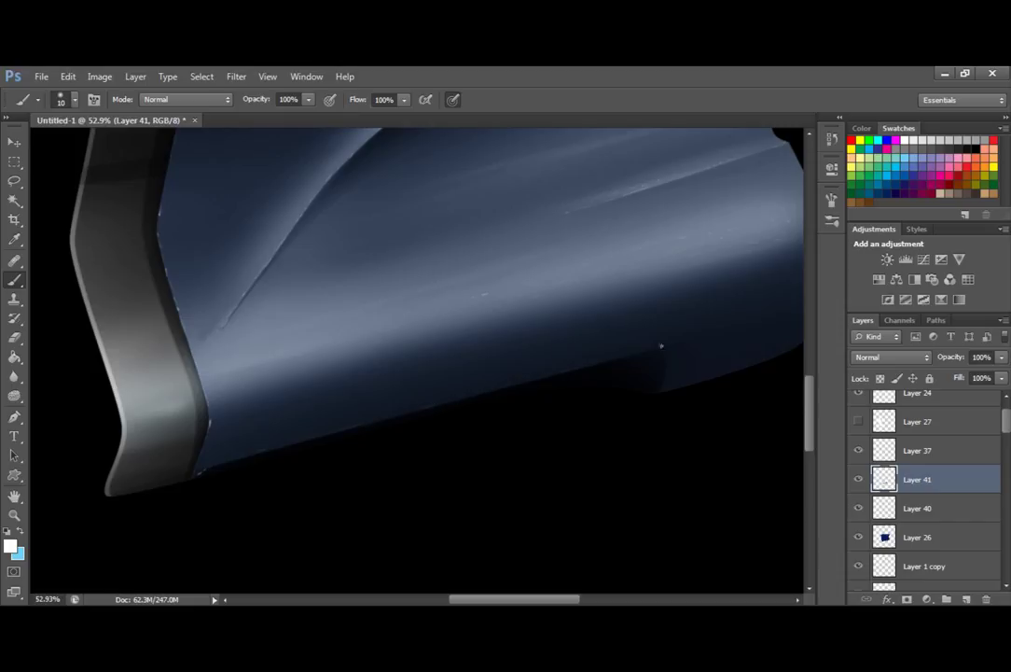
drag(616, 490, 444, 560)
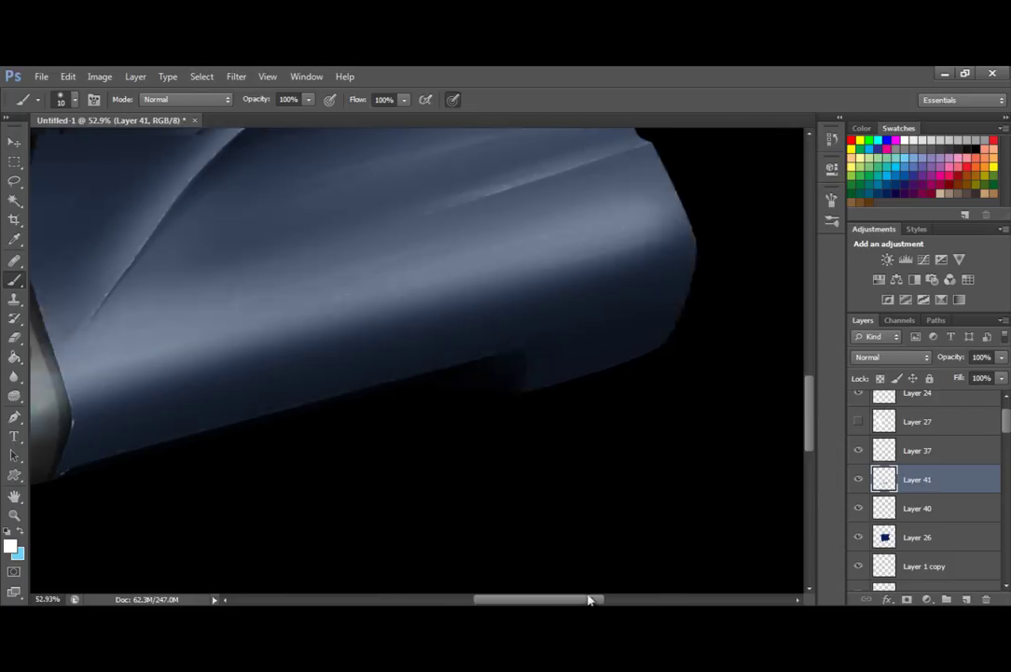
On a new layer, pen a straight seam path along the lower edge and make it a selection
key(p)
key(ctrl+shift+alt+n)
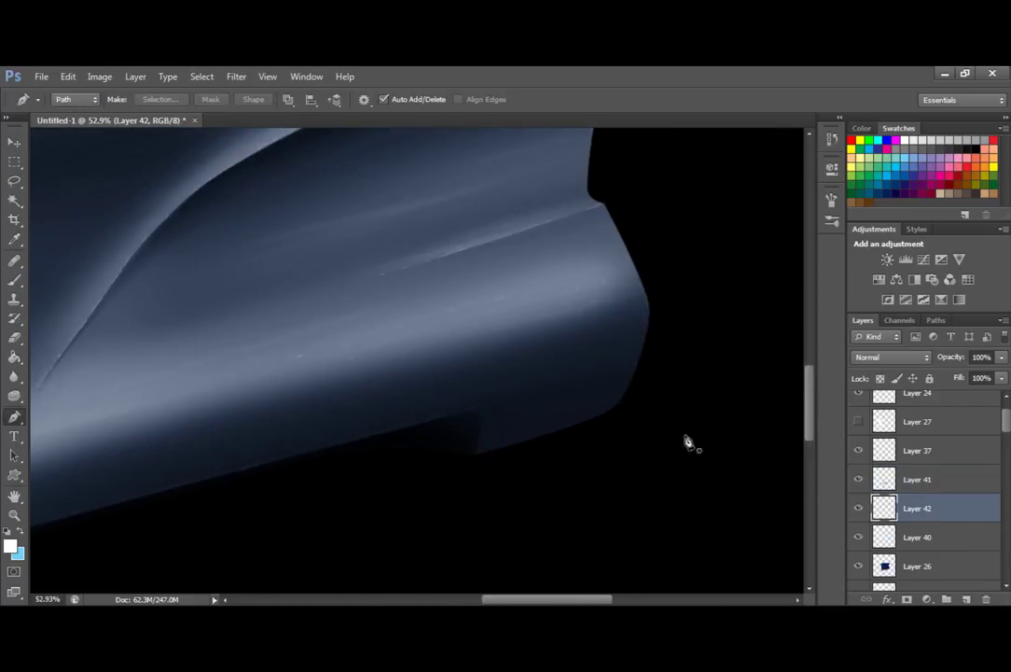
click(389, 433)
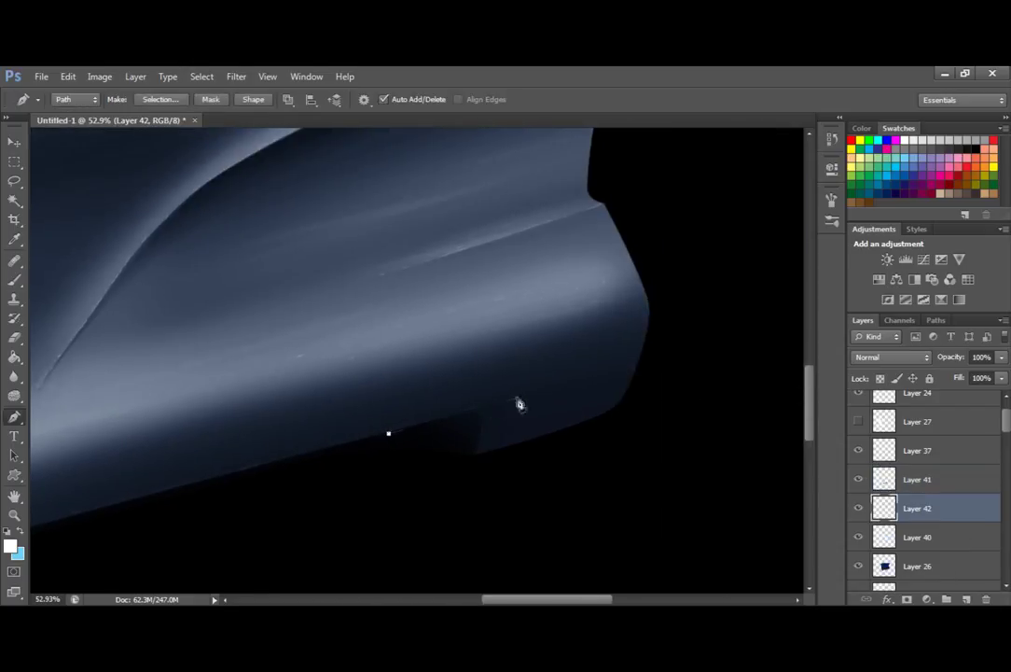
click(704, 348)
drag(388, 433, 57, 520)
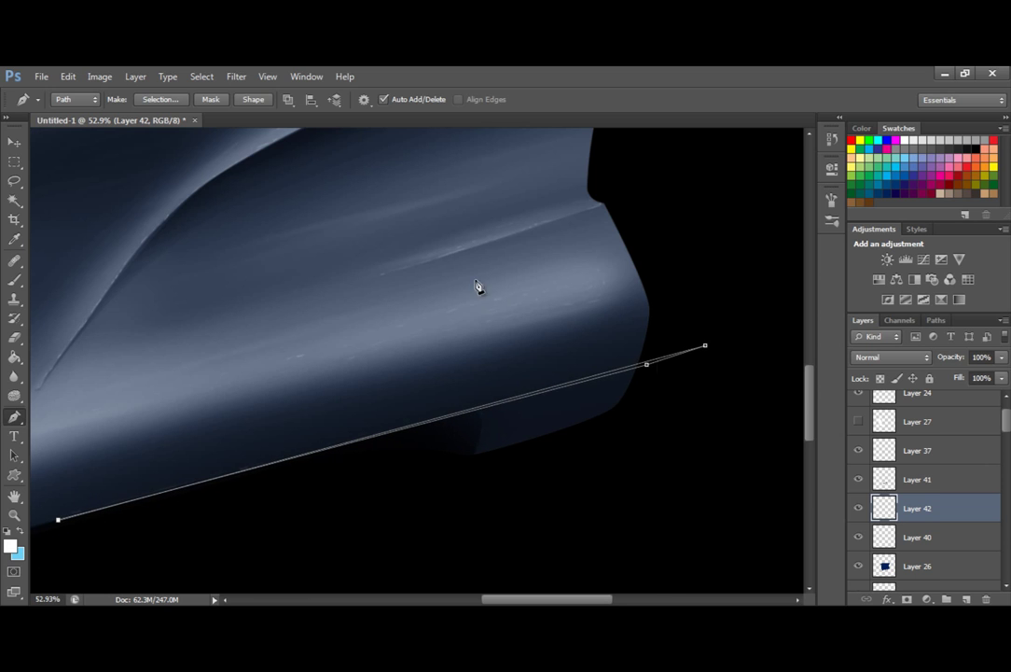
right_click(402, 236)
click(448, 279)
key(Return)
Brush a dark seam stroke inside the selection, deselect, and move to Layer 37
key(b)
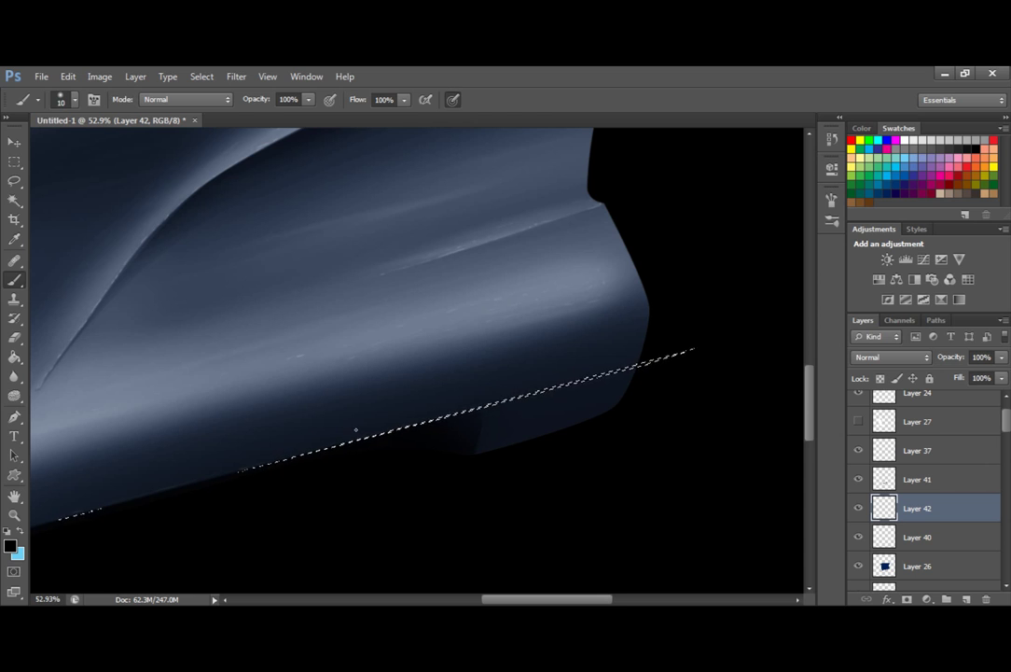
drag(356, 429, 285, 452)
key(ctrl+d)
key(m)
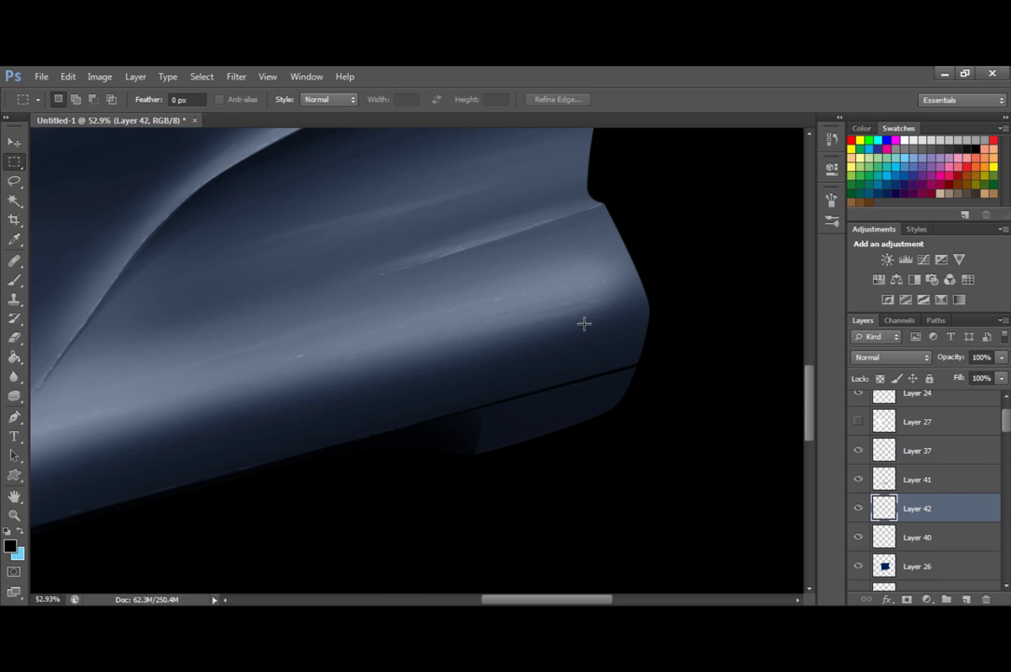
key(b)
key(alt+bracketright)
key(alt+bracketright)
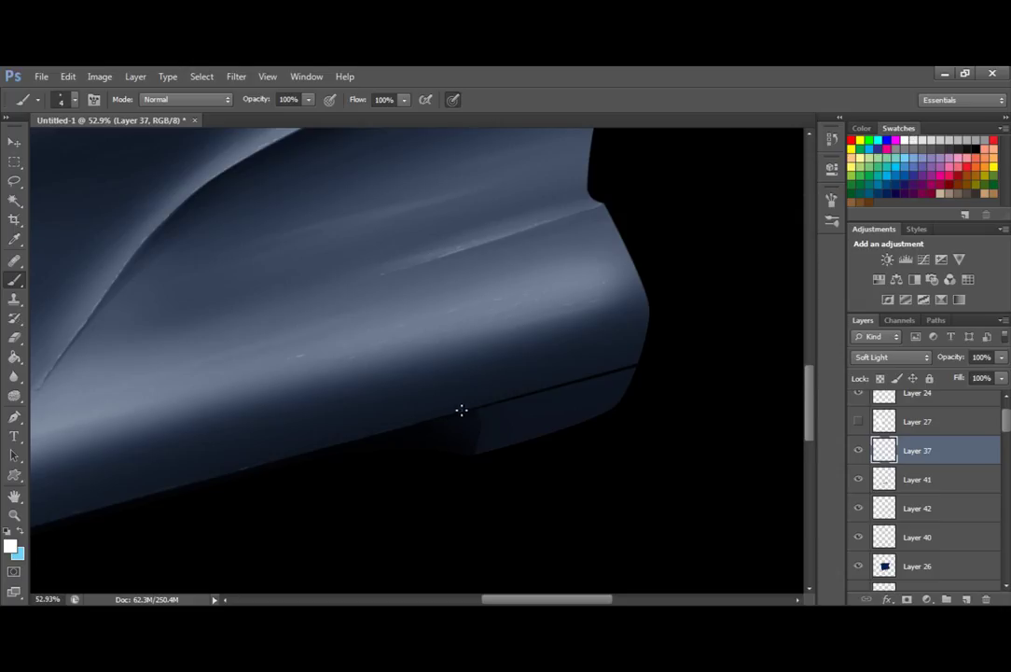
scroll(528, 375, up, 3)
scroll(539, 356, up, 2)
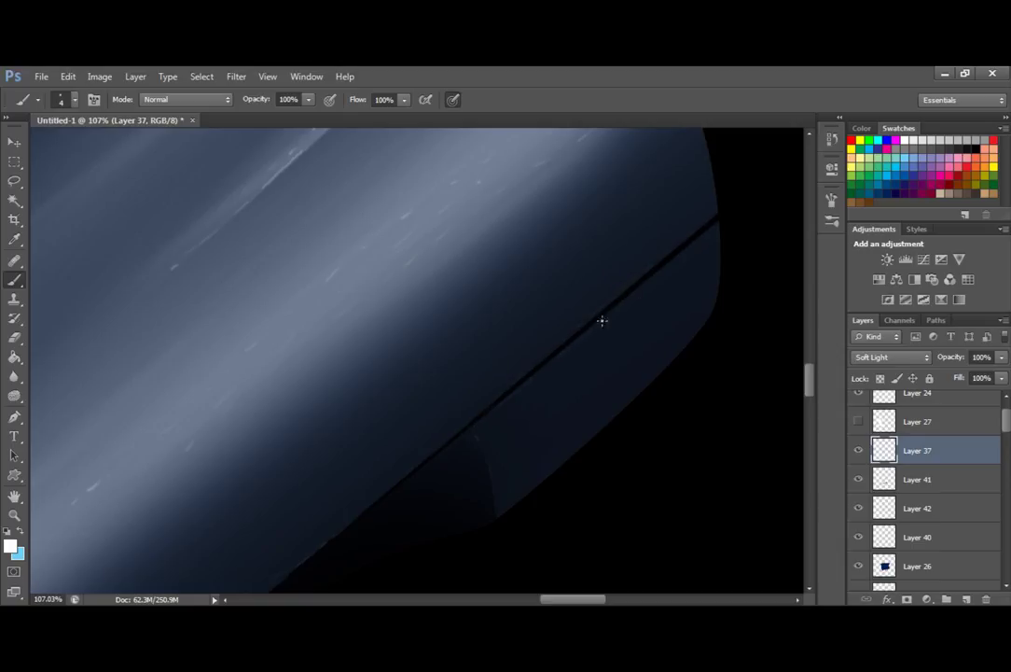
Pen-outline the right-hand end piece of the seam and convert it to a selection
key(p)
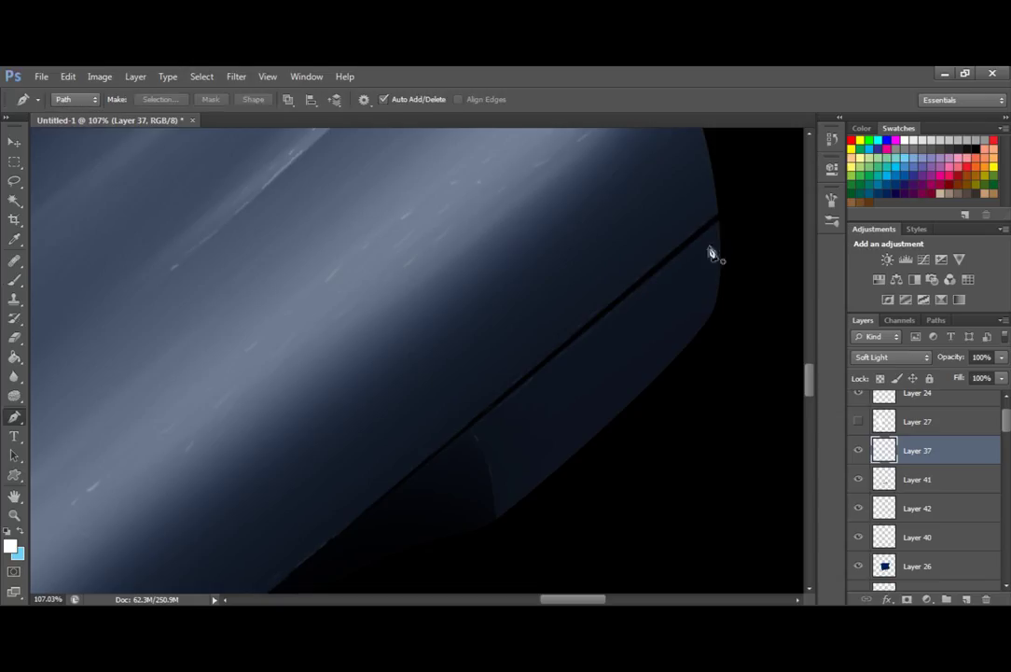
click(713, 222)
mouse_move(709, 329)
mouse_down()
mouse_move(698, 355)
mouse_move(724, 328)
mouse_up()
click(750, 244)
click(713, 221)
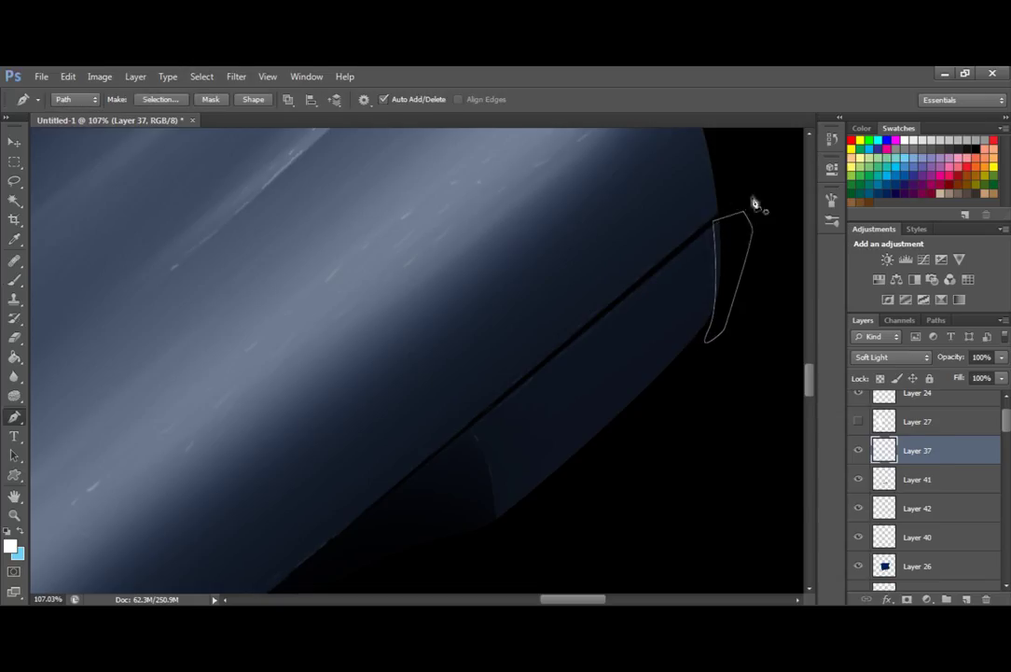
right_click(738, 228)
click(657, 222)
key(Return)
Fill the end-piece selection with black on Layer 24 and zoom out
click(882, 399)
key(g)
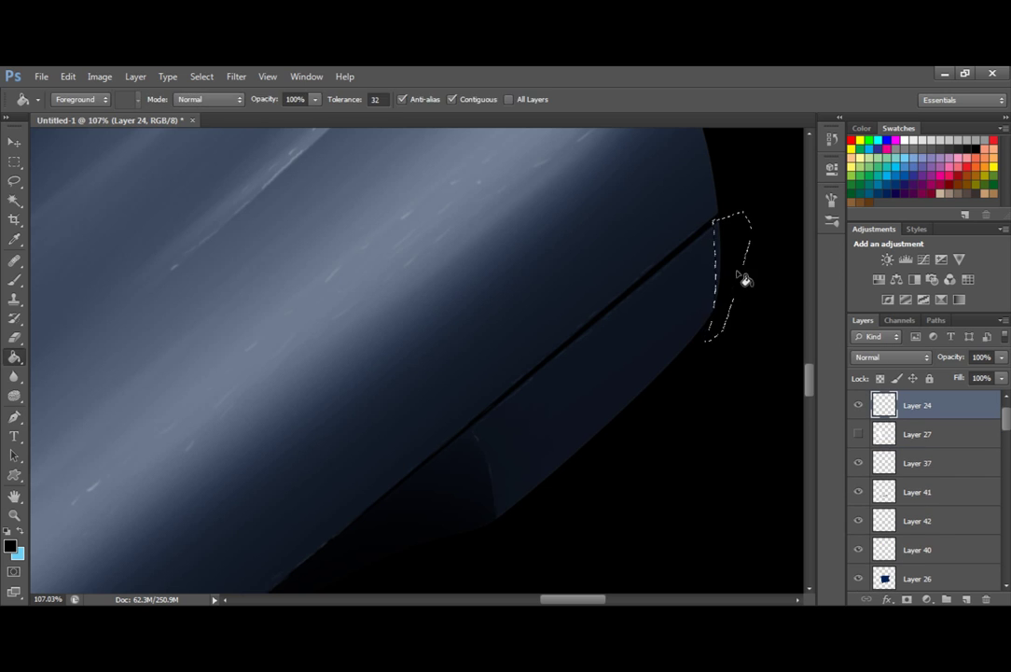
click(744, 275)
key(ctrl+d)
key(z)
scroll(666, 342, down, 5)
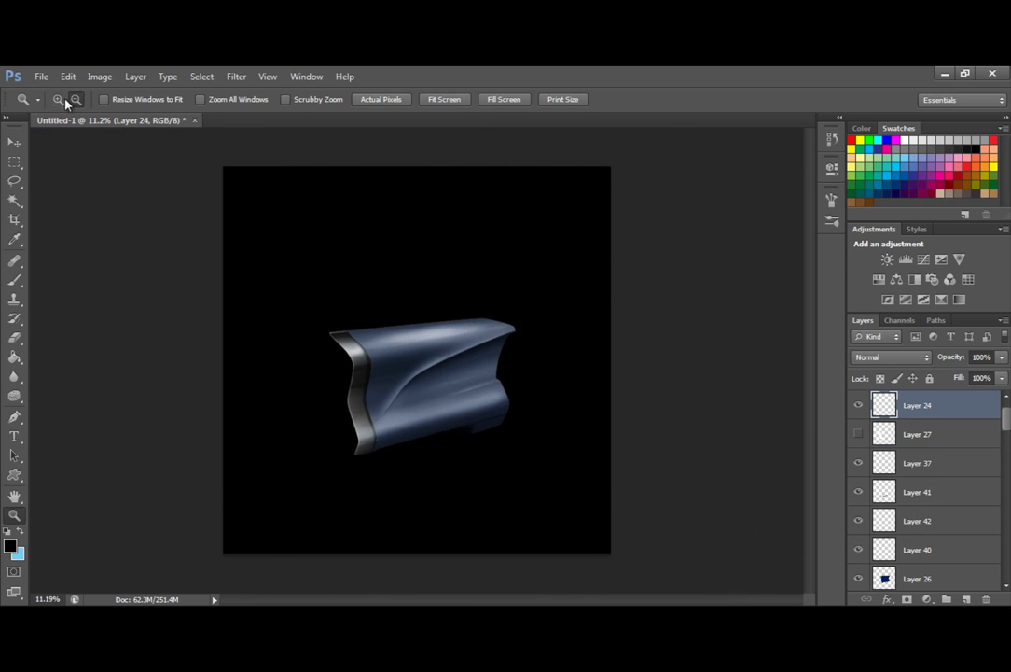
Pen-trace a closed path along the form's underside
scroll(464, 412, up, 3)
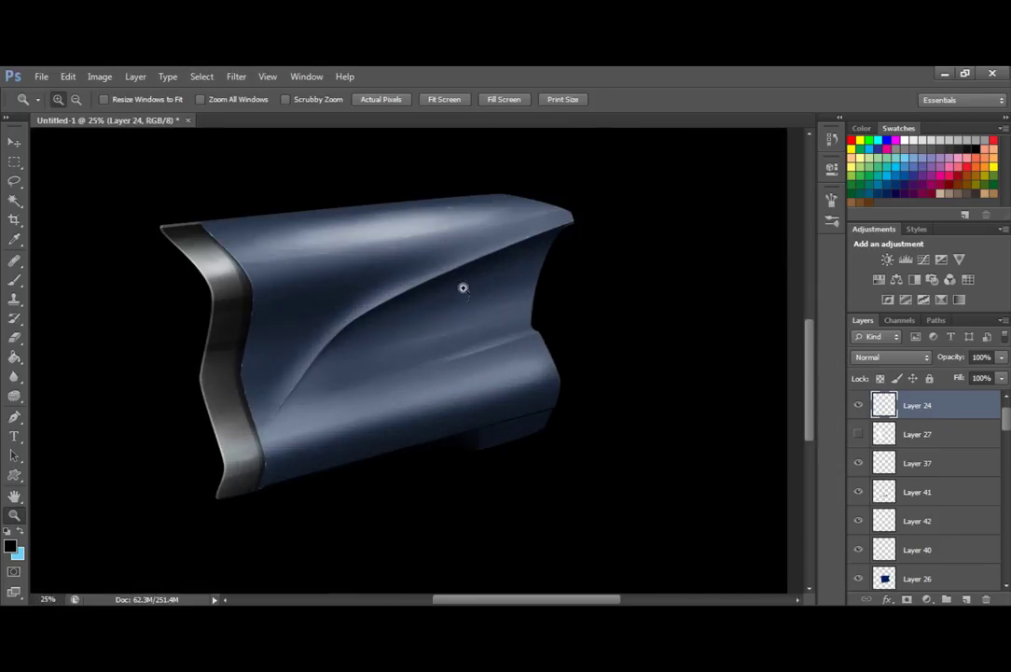
scroll(504, 434, up, 3)
key(p)
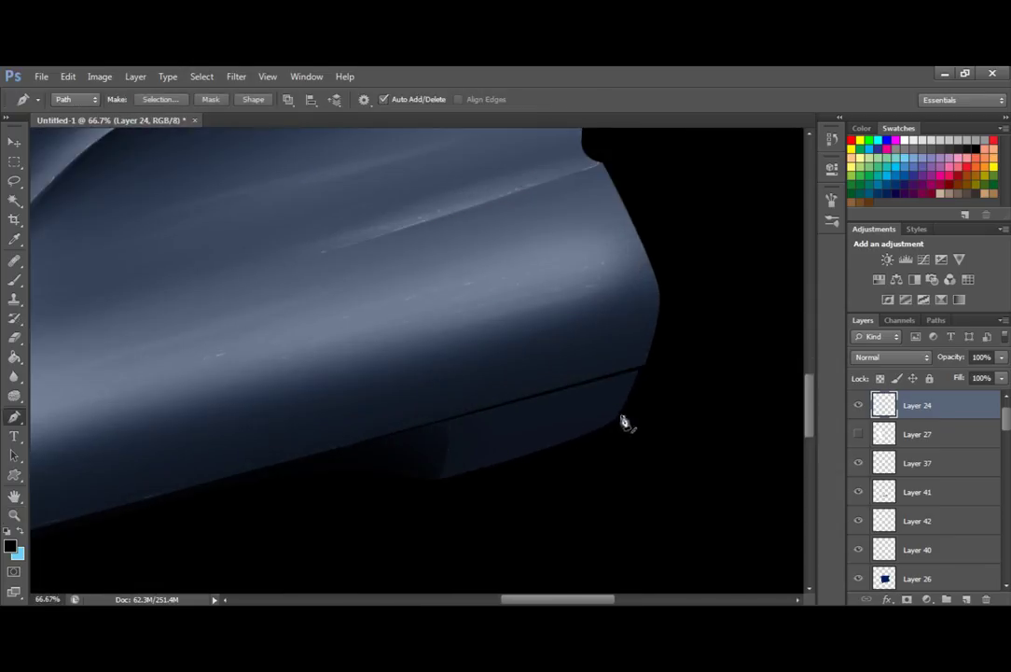
click(640, 369)
drag(439, 474, 427, 477)
click(262, 480)
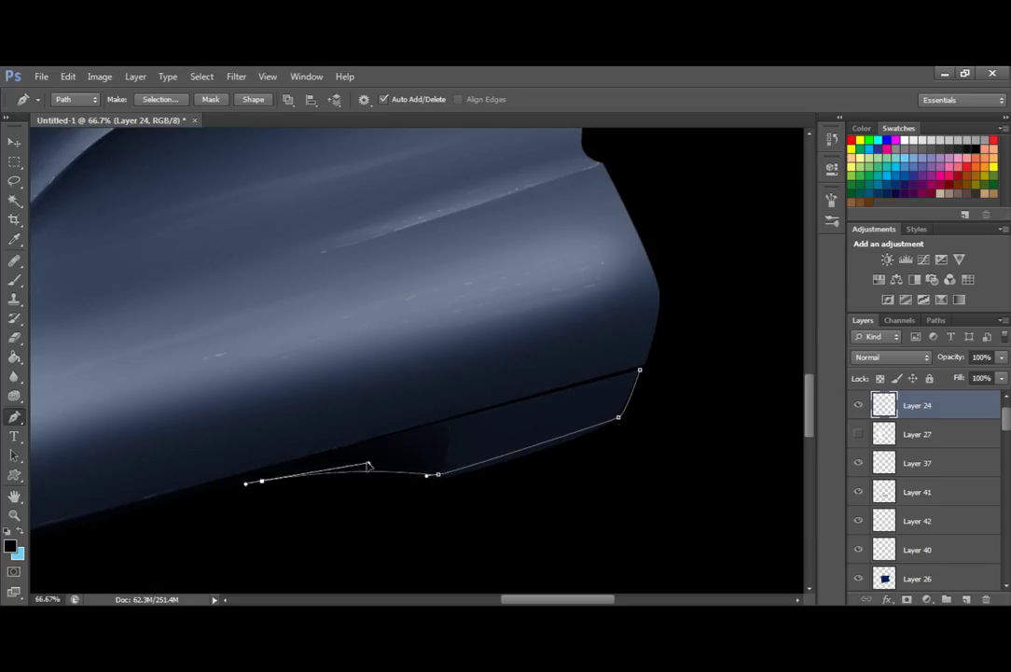
click(400, 495)
click(453, 487)
click(522, 470)
click(620, 437)
Turn the underside path into a selection, fill it black, and zoom out
right_click(695, 283)
click(759, 302)
key(Return)
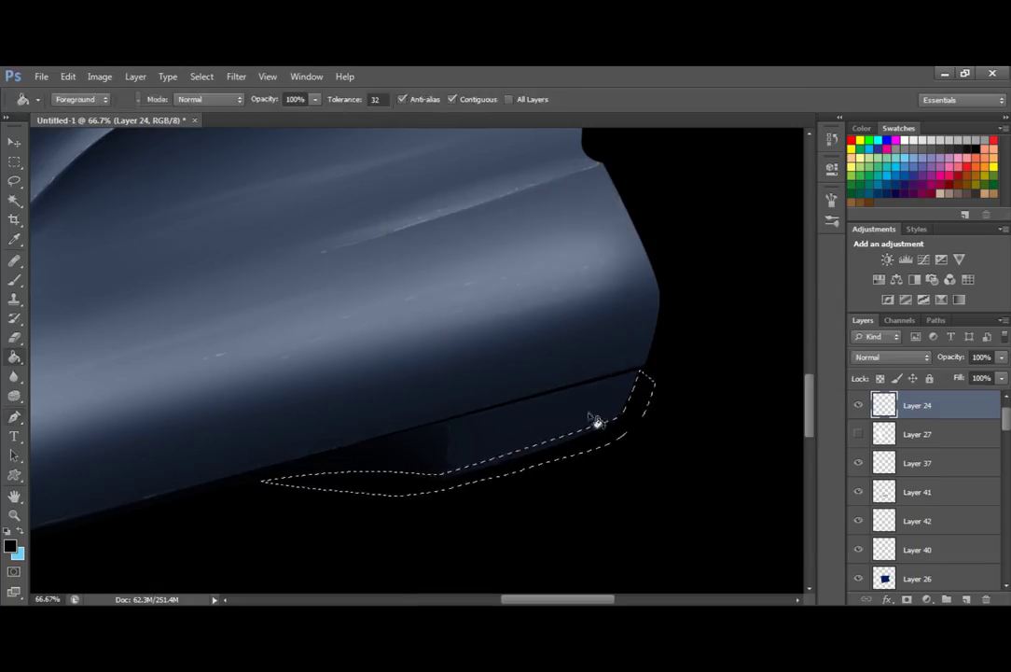
key(ctrl+d)
key(z)
click(76, 99)
click(543, 362)
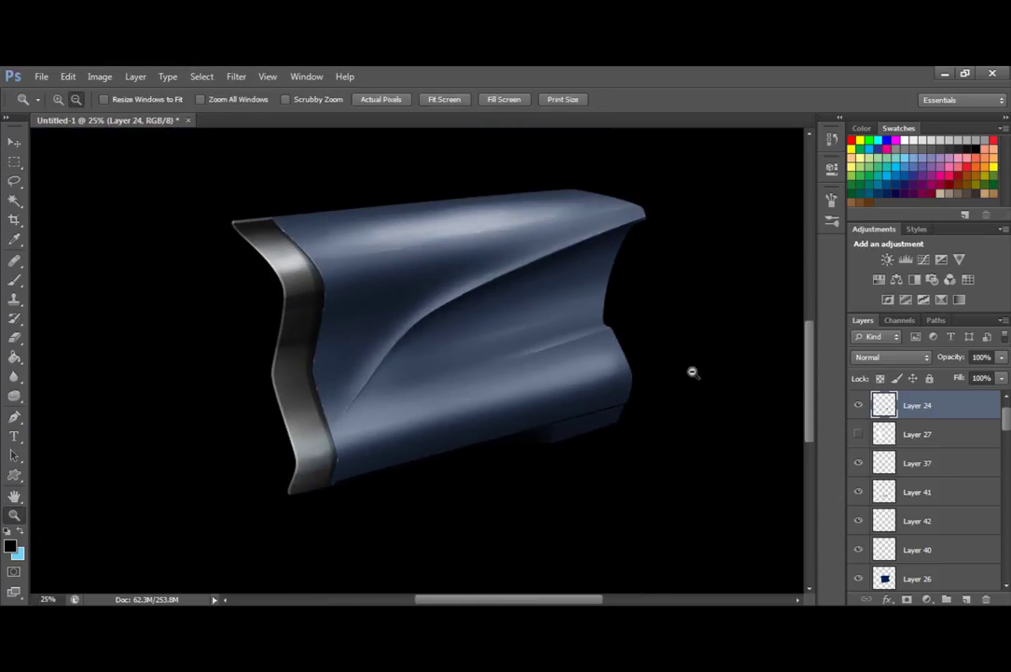
Outline the area below the object's bottom edge and fill it with black
key(p)
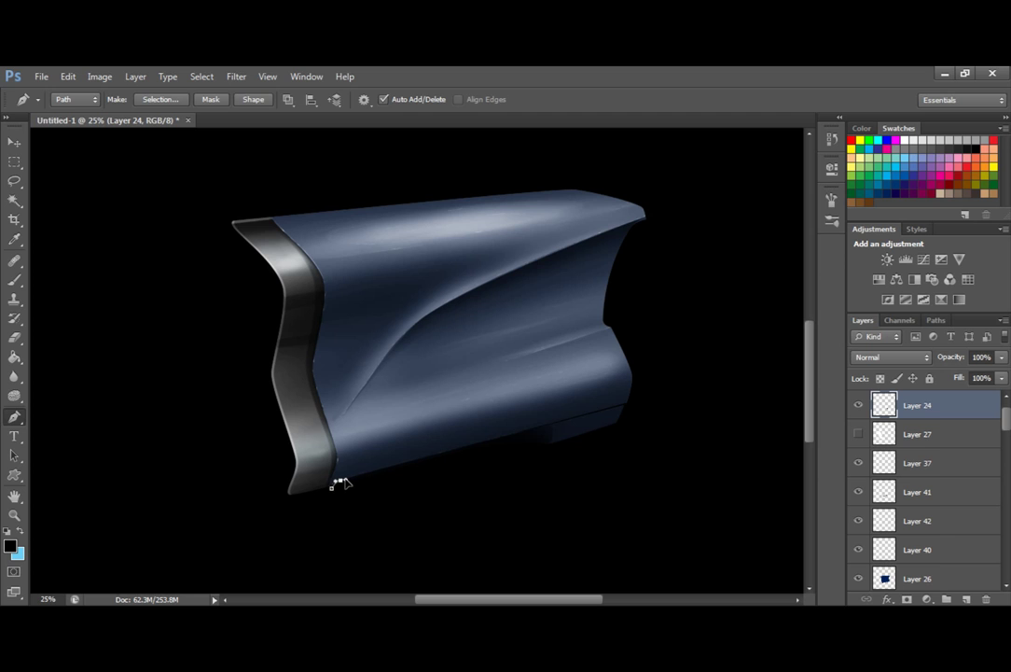
click(632, 412)
click(523, 465)
click(332, 486)
right_click(390, 257)
click(438, 301)
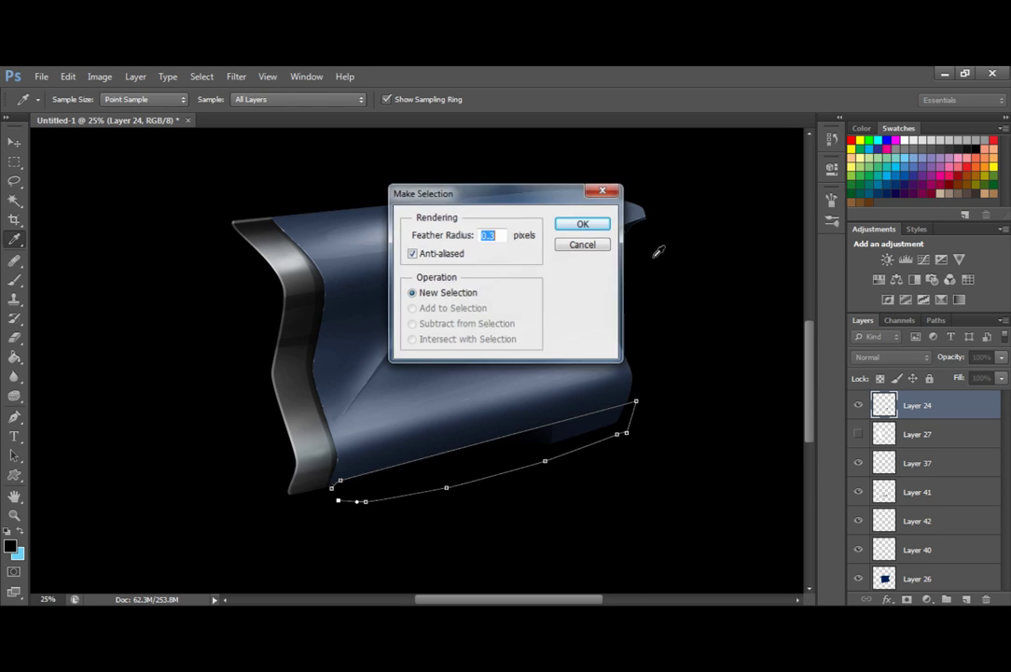
key(Return)
key(g)
click(523, 448)
key(ctrl+d)
key(z)
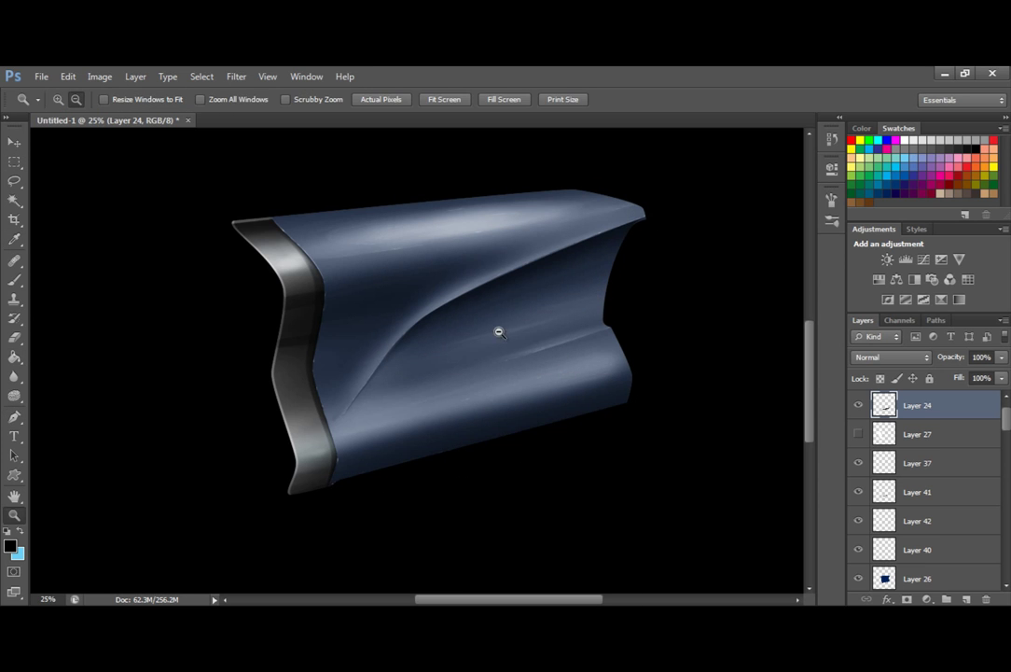
alt+click(555, 341)
click(458, 452)
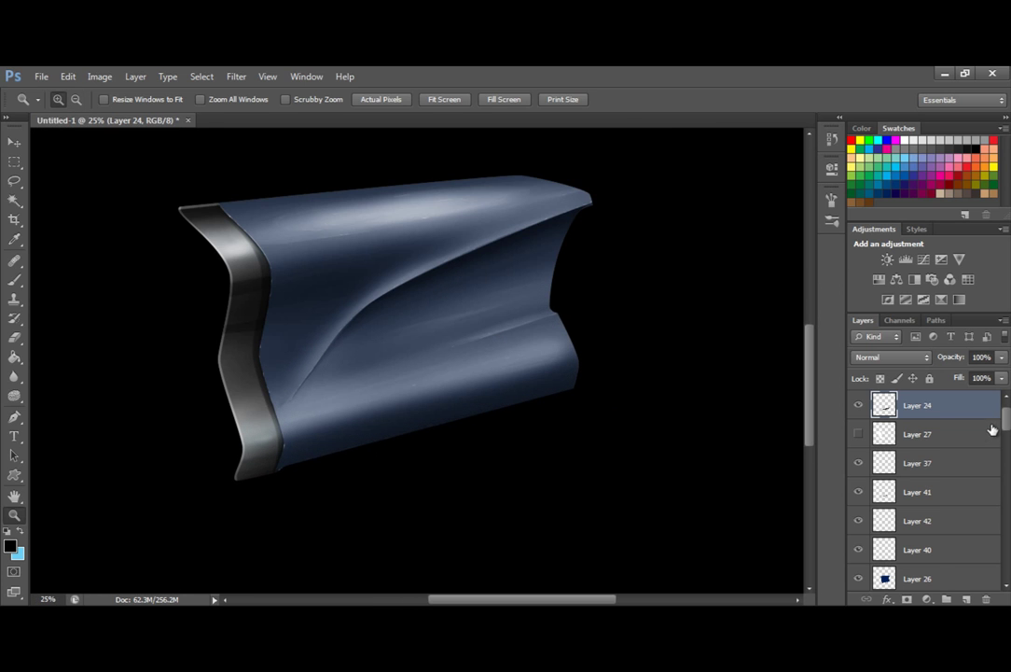
Load Layer 26's outline, add Layer 43, and paint broad soft shading across the body
scroll(900, 466, down, 3)
ctrl+click(896, 463)
click(924, 547)
key(ctrl+shift+alt+n)
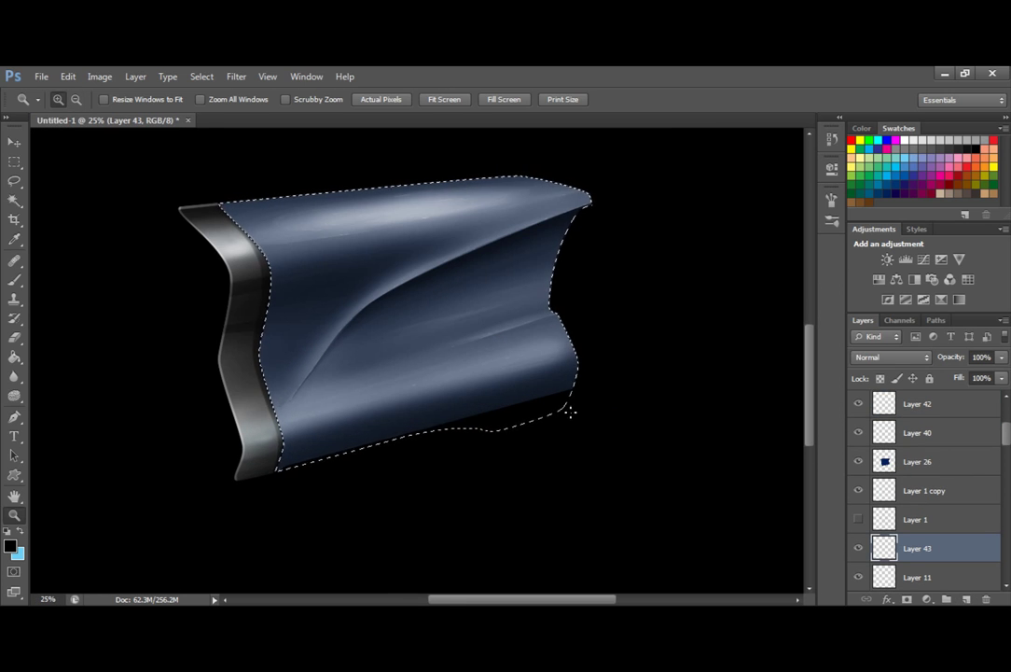
key(b)
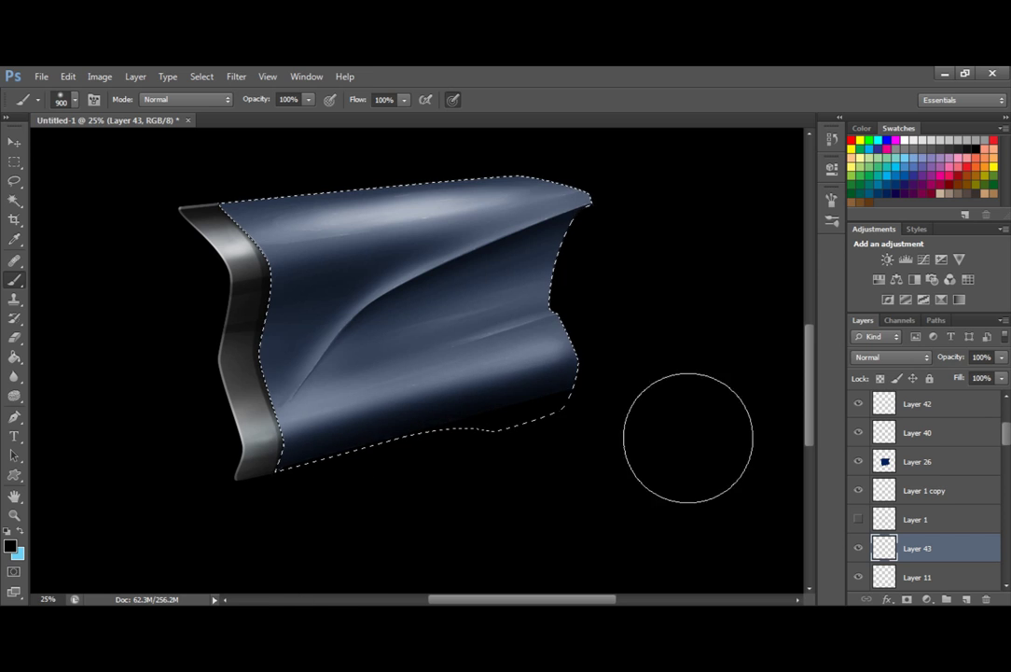
key(ctrl+d)
key(m)
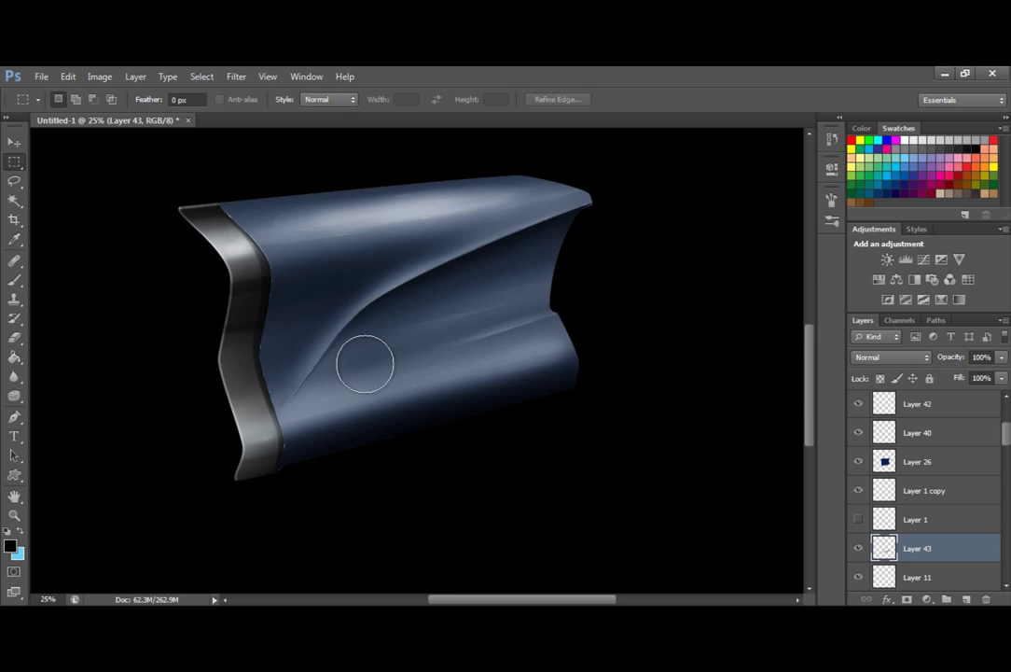
Pen-outline the lower-right bulge, select it, and fill it black
key(p)
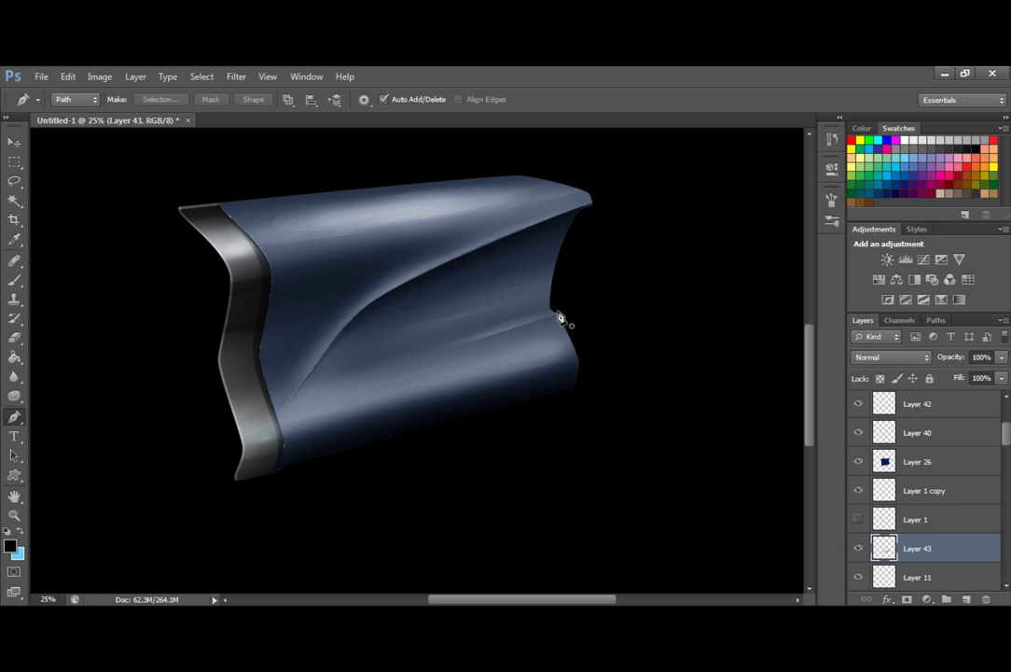
click(557, 312)
click(604, 373)
click(557, 311)
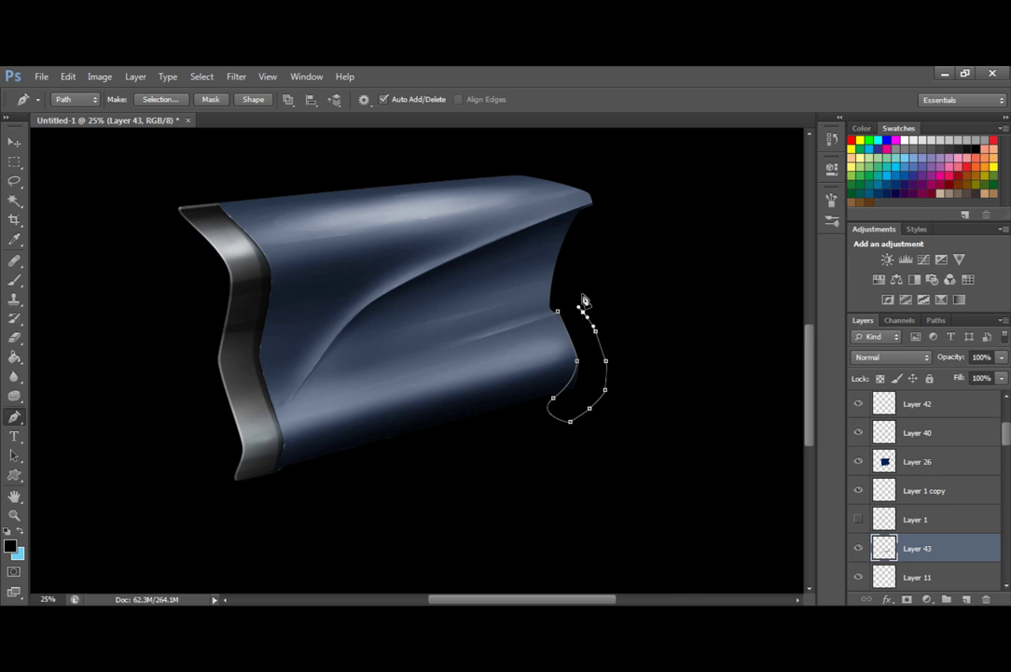
right_click(628, 352)
click(658, 359)
click(582, 227)
key(b)
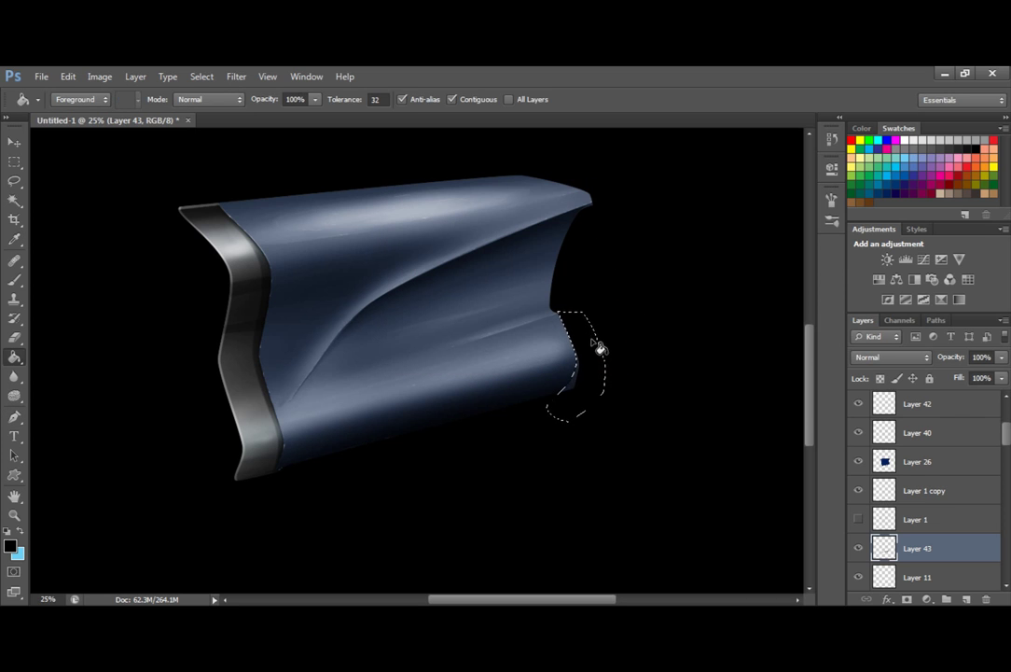
key(m)
key(ctrl+d)
Zoom in on the top-right tip and pen a closed path around it
key(z)
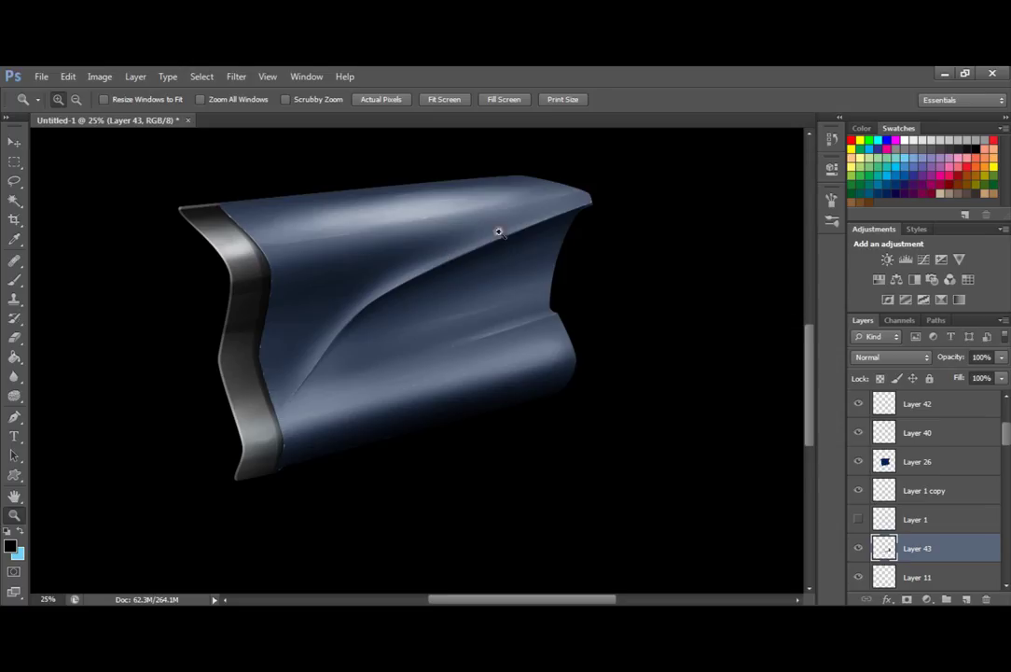
click(498, 231)
click(626, 180)
key(p)
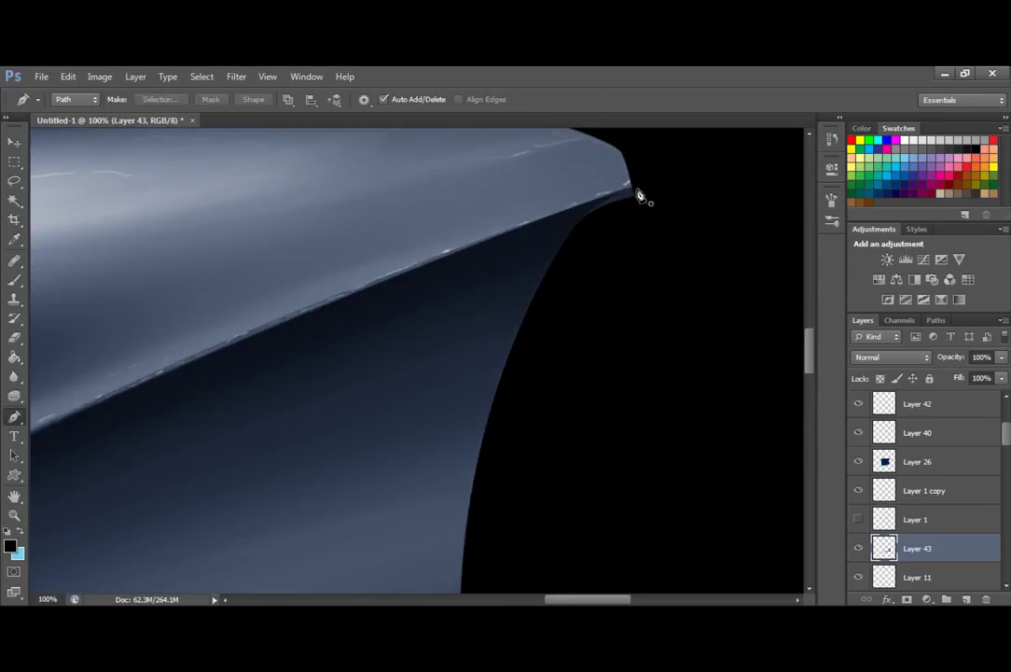
click(632, 184)
drag(515, 341, 510, 358)
click(583, 220)
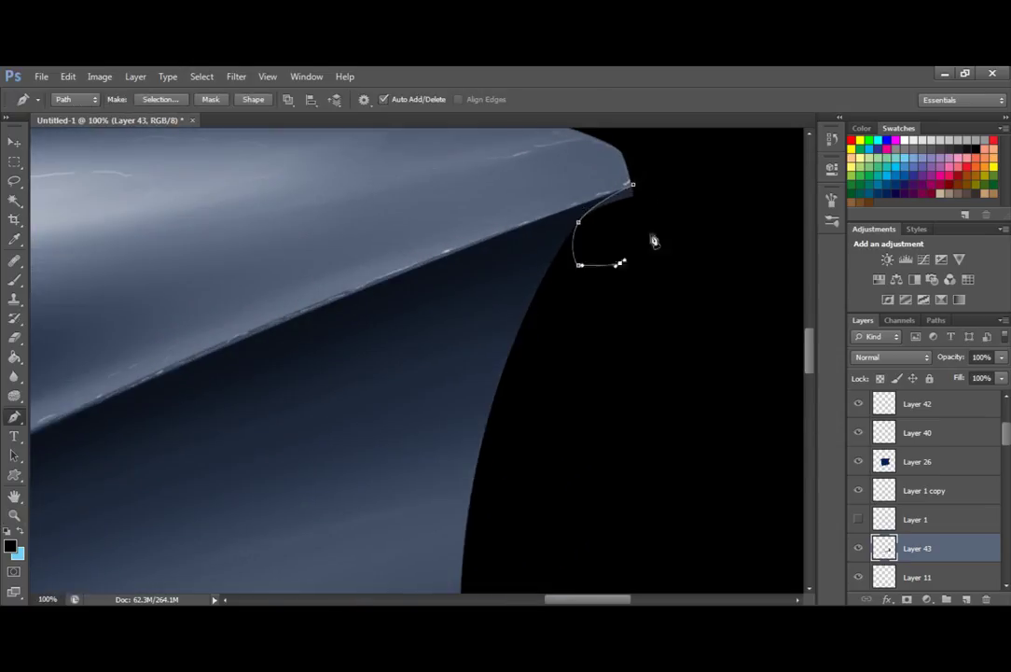
click(591, 263)
click(649, 244)
click(633, 181)
Fill the tip path with black, then zoom out and back in on the corner
right_click(660, 177)
click(607, 244)
click(627, 201)
key(m)
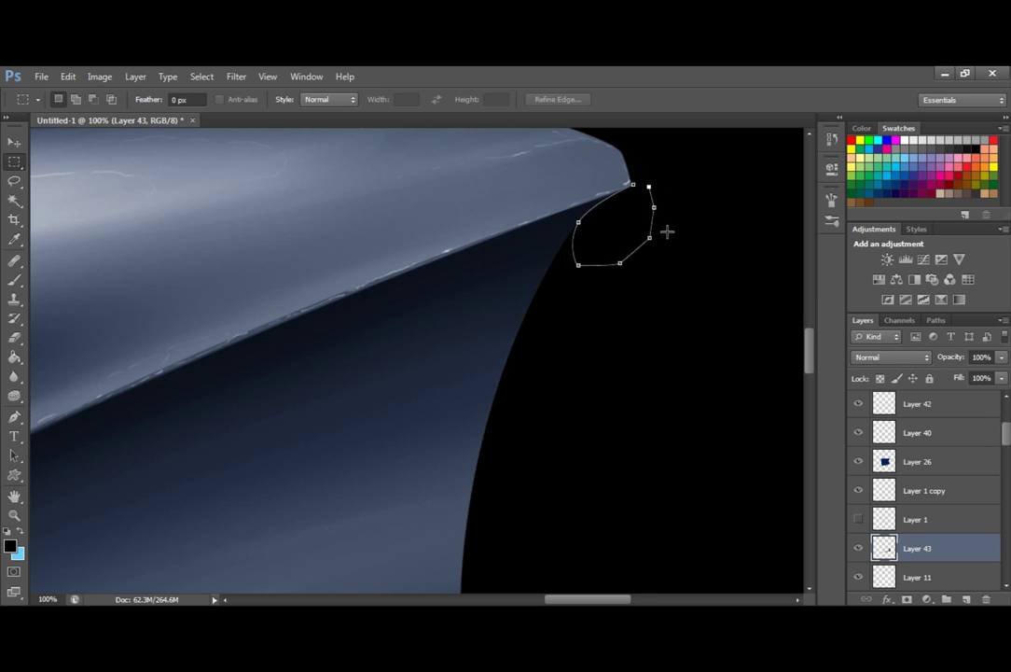
key(z)
alt+click(553, 287)
alt+click(230, 145)
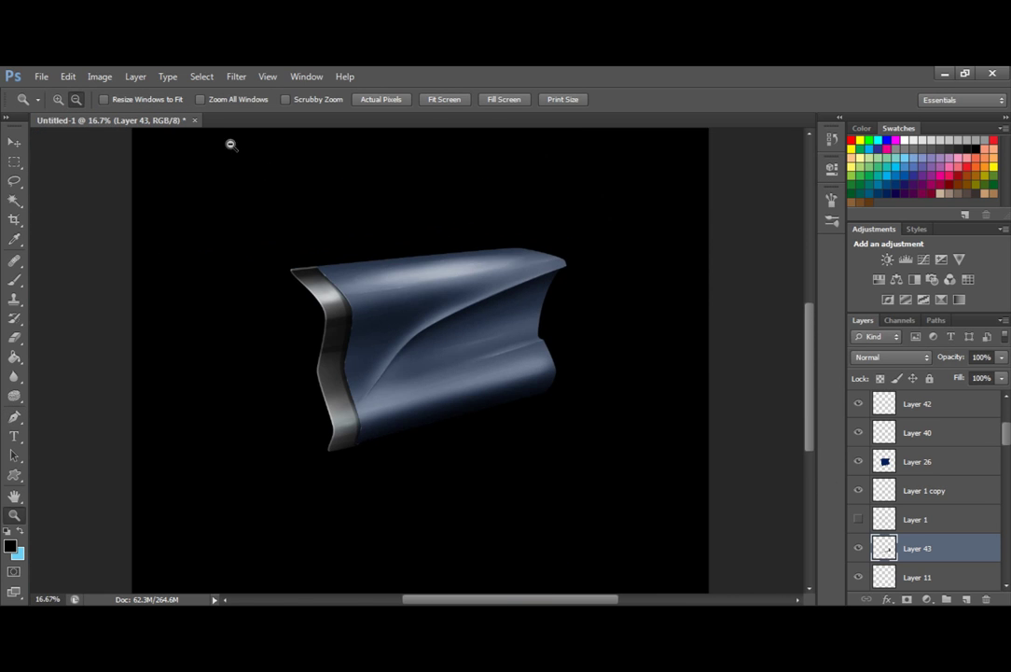
click(528, 248)
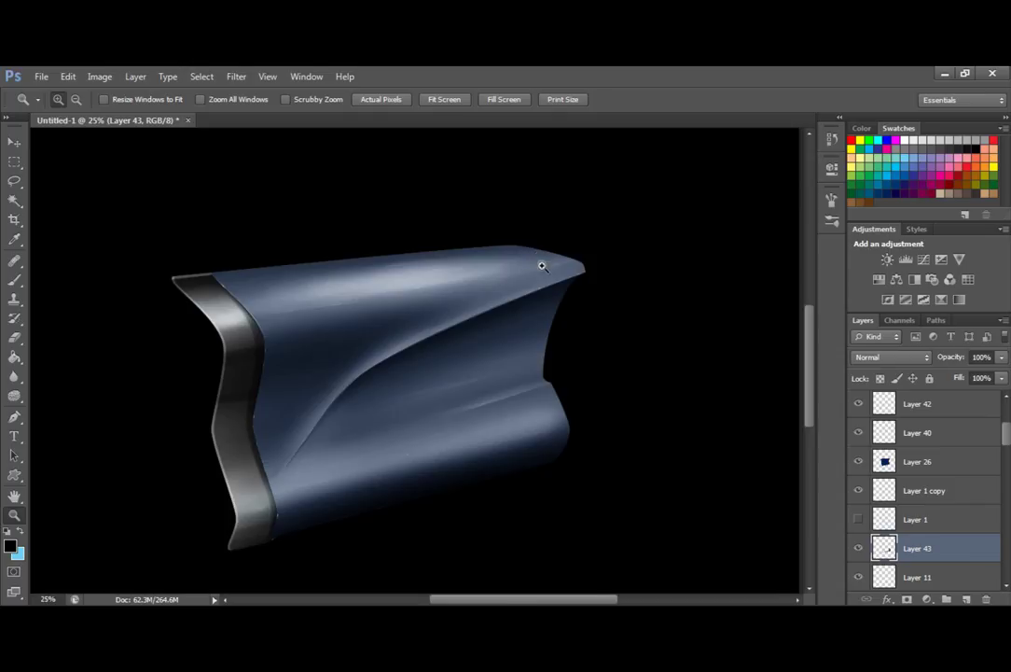
click(542, 266)
Undo the stray dark brush stroke on the hull
key(b)
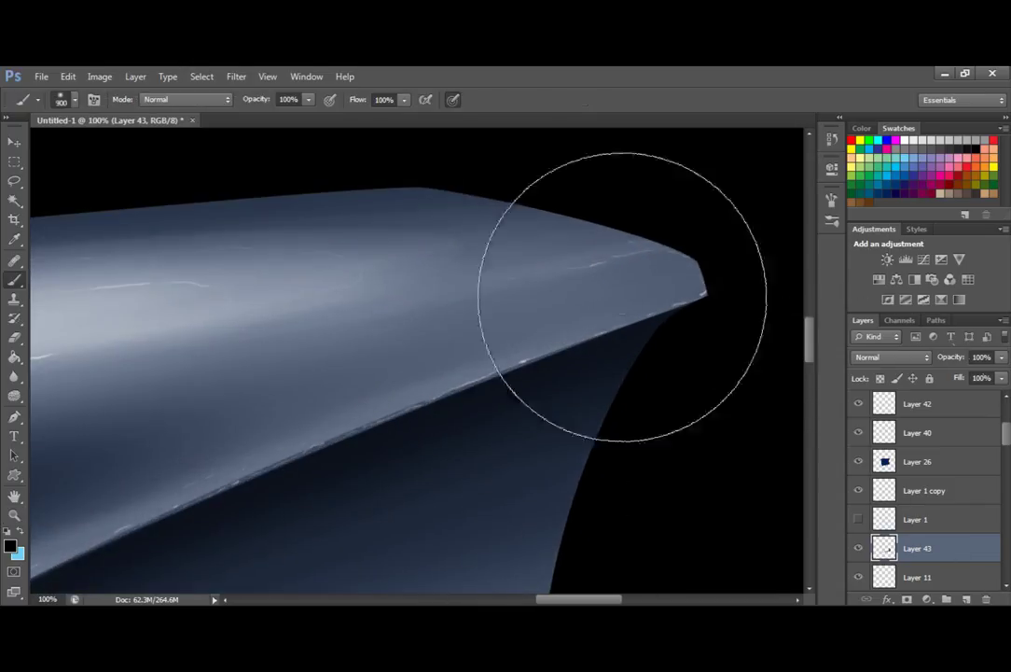
key(ctrl+z)
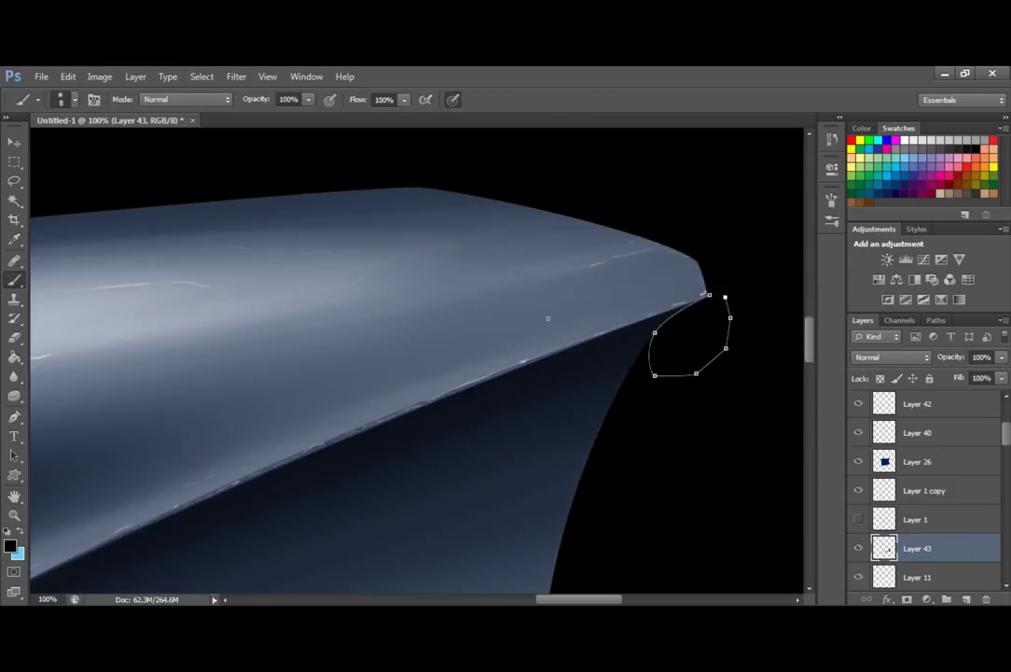
key(p)
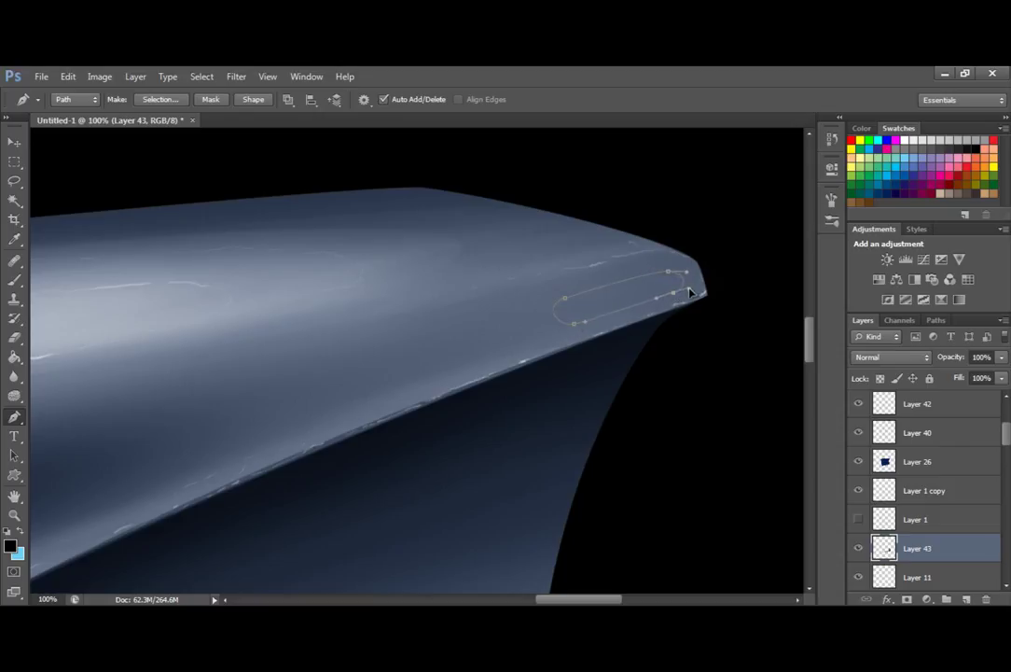
Stroke the slot path with the brush to outline the oval slot in a dark line
right_click(706, 246)
click(747, 315)
key(Escape)
key(b)
key(p)
right_click(592, 271)
click(644, 373)
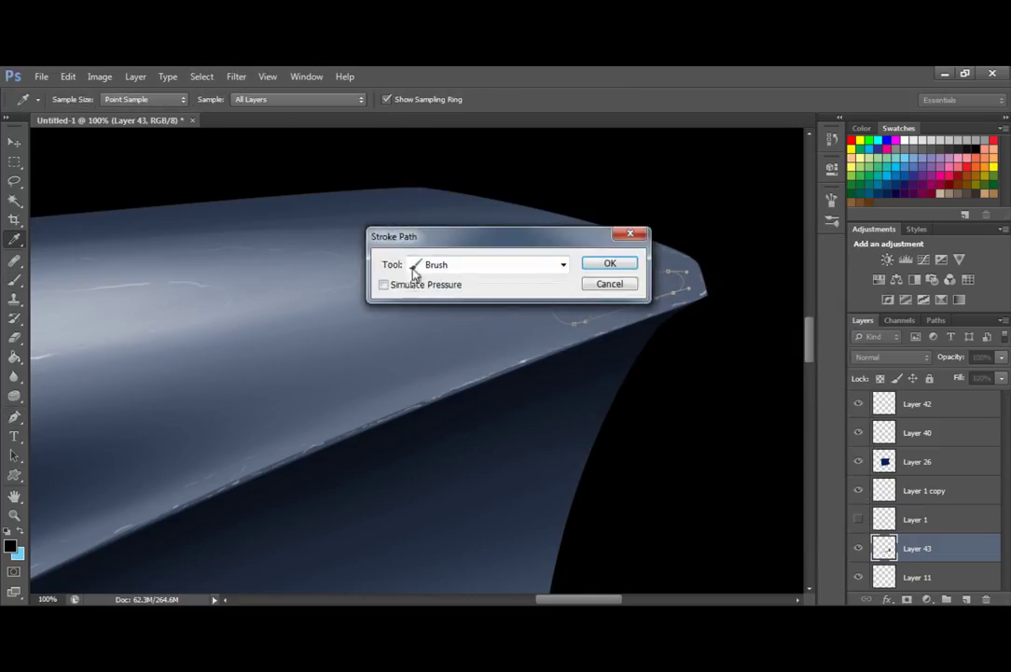
click(590, 268)
Turn the slot path into a selection and copy the slot area to a new layer
double_click(884, 543)
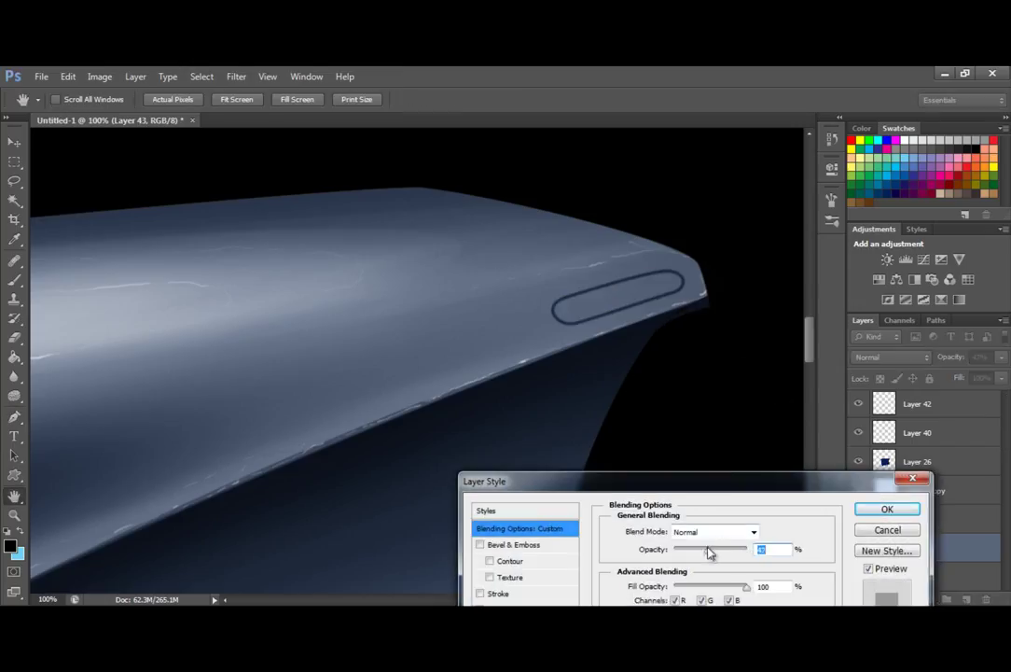
key(Escape)
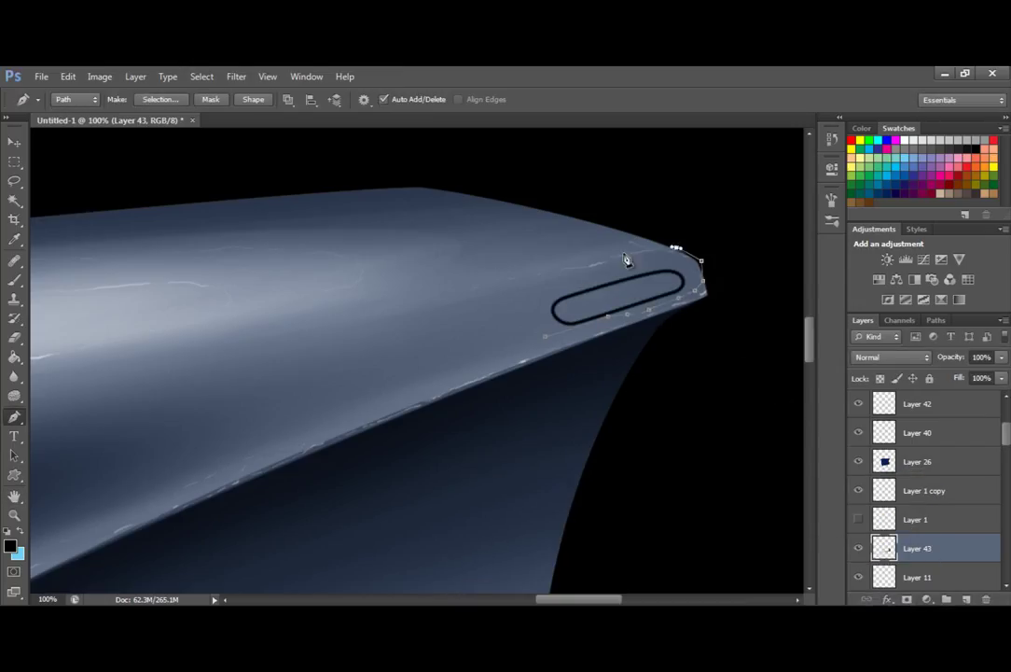
right_click(625, 271)
click(650, 352)
click(599, 231)
right_click(598, 231)
click(650, 344)
Lower Layer 44's opacity to 71% in its blending options
key(z)
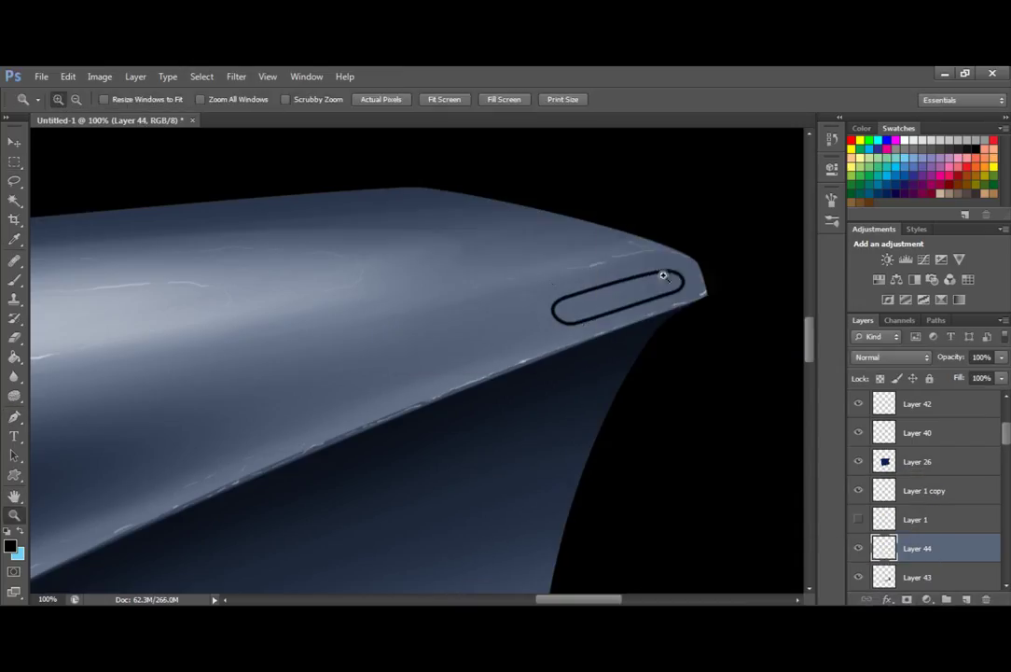
double_click(880, 539)
drag(730, 550, 725, 551)
text(71)
key(Return)
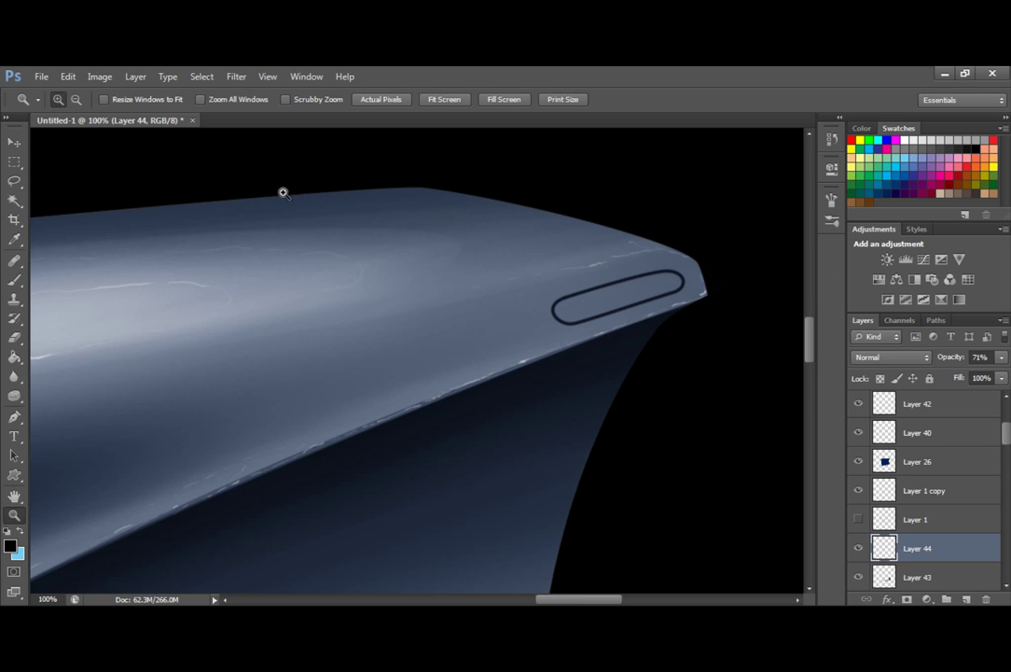
click(614, 270)
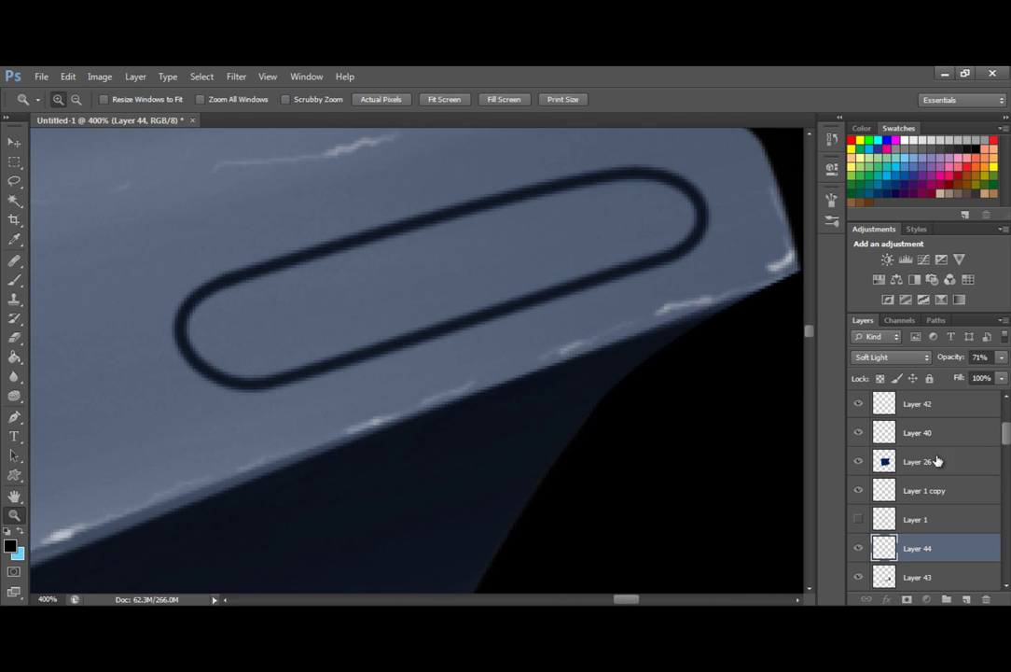
On a new layer, paint faint white highlight strokes along the oval's top and upper-left edges
click(914, 461)
key(ctrl+shift+alt+n)
key(b)
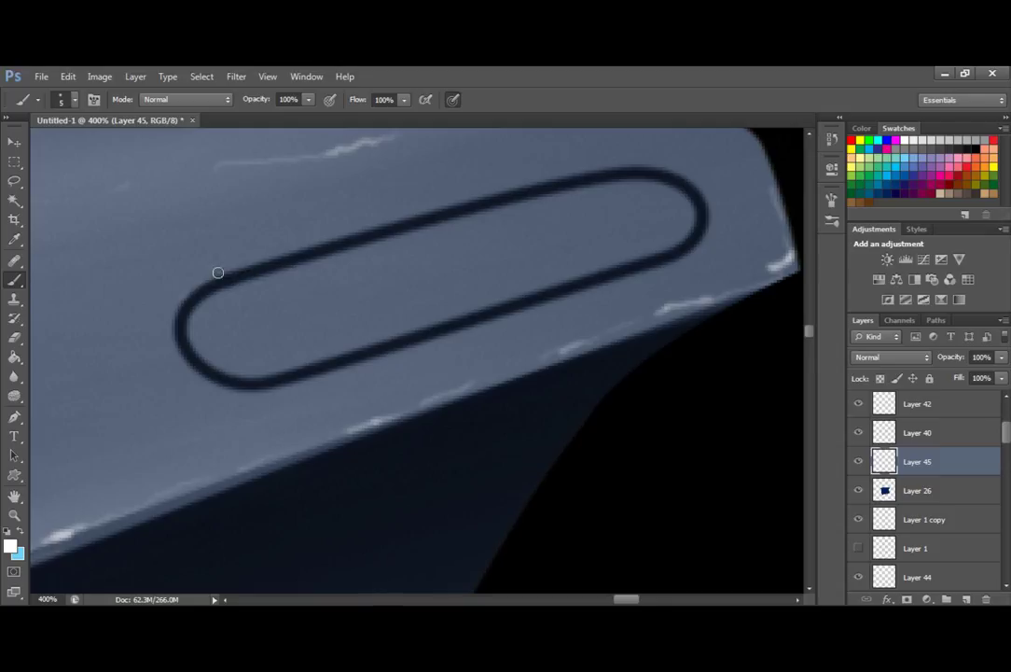
drag(285, 252, 455, 205)
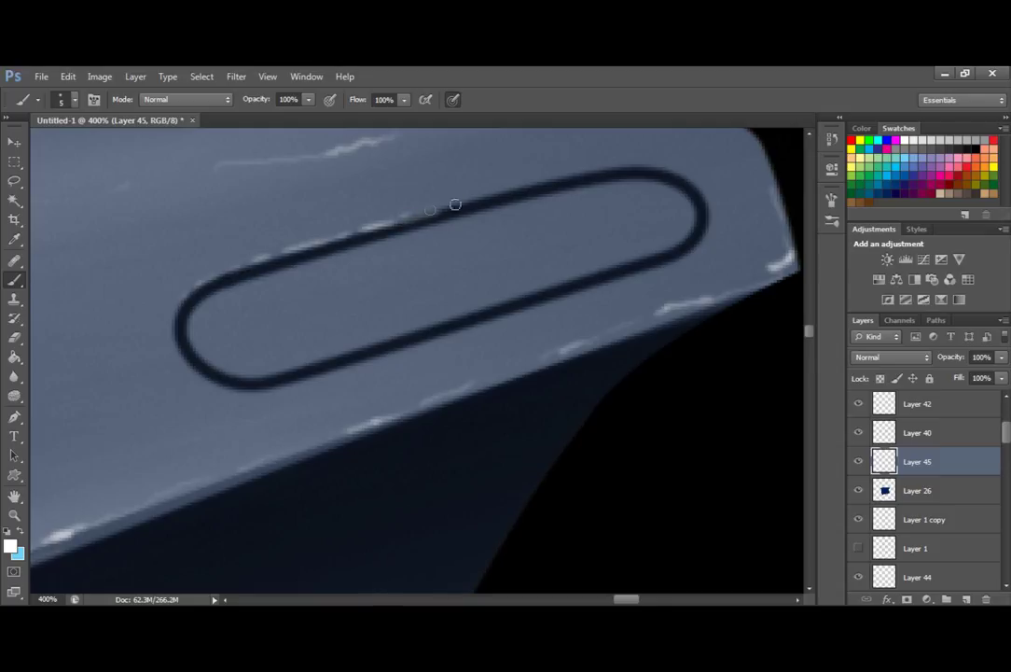
drag(550, 180, 645, 165)
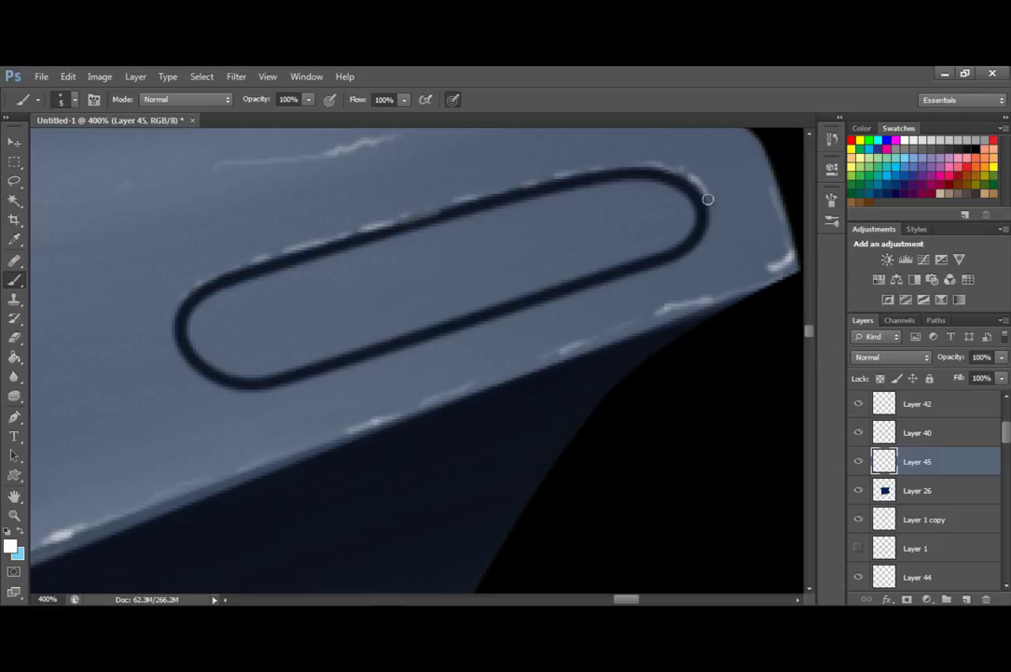
drag(211, 297, 421, 230)
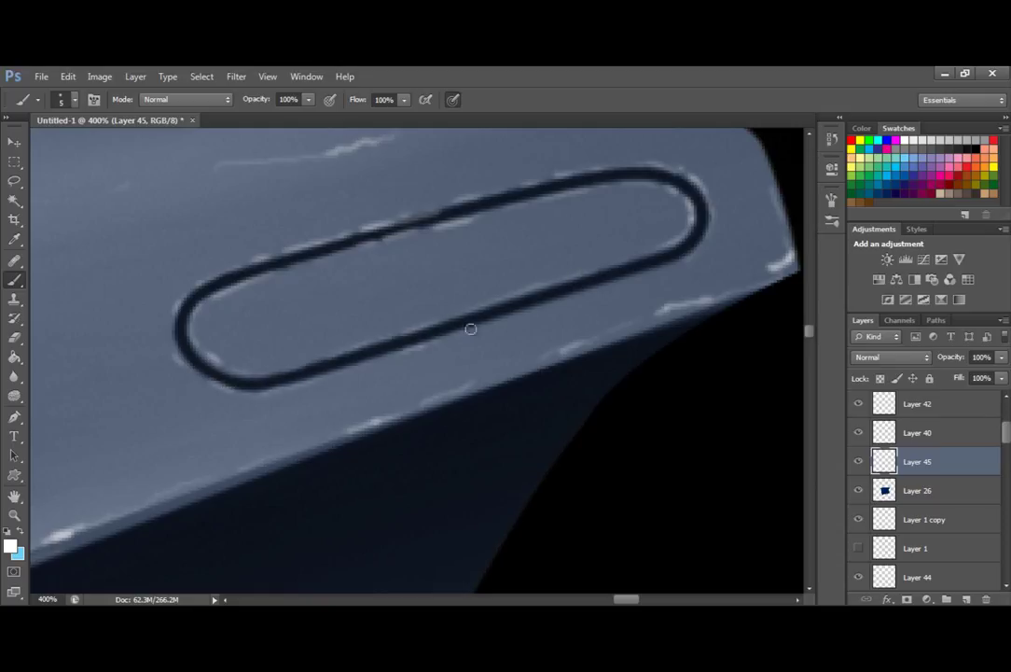
Set the painting colour to dark red (R149 G0 B0)
key(z)
scroll(519, 277, down, 6)
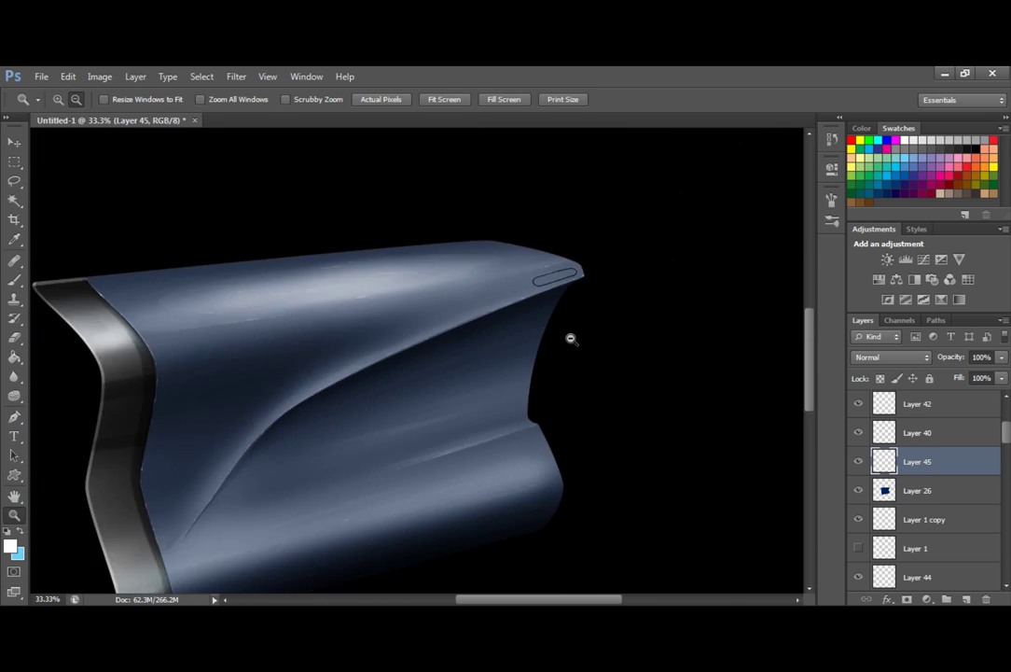
scroll(568, 338, down, 2)
scroll(454, 404, up, 2)
scroll(594, 474, up, 3)
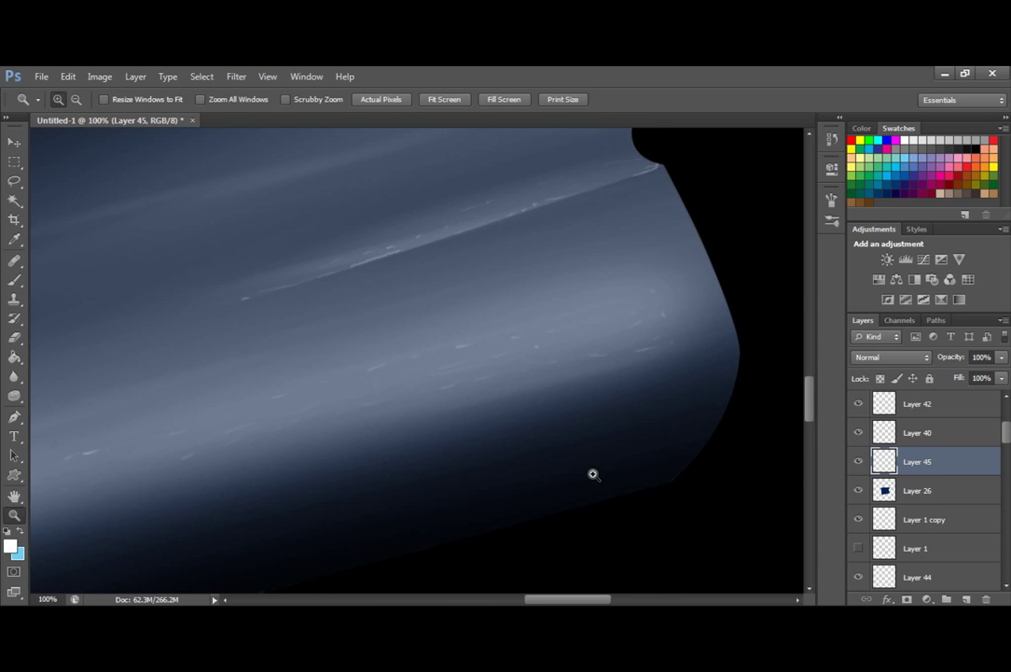
click(965, 599)
click(990, 141)
click(862, 128)
drag(975, 149, 926, 149)
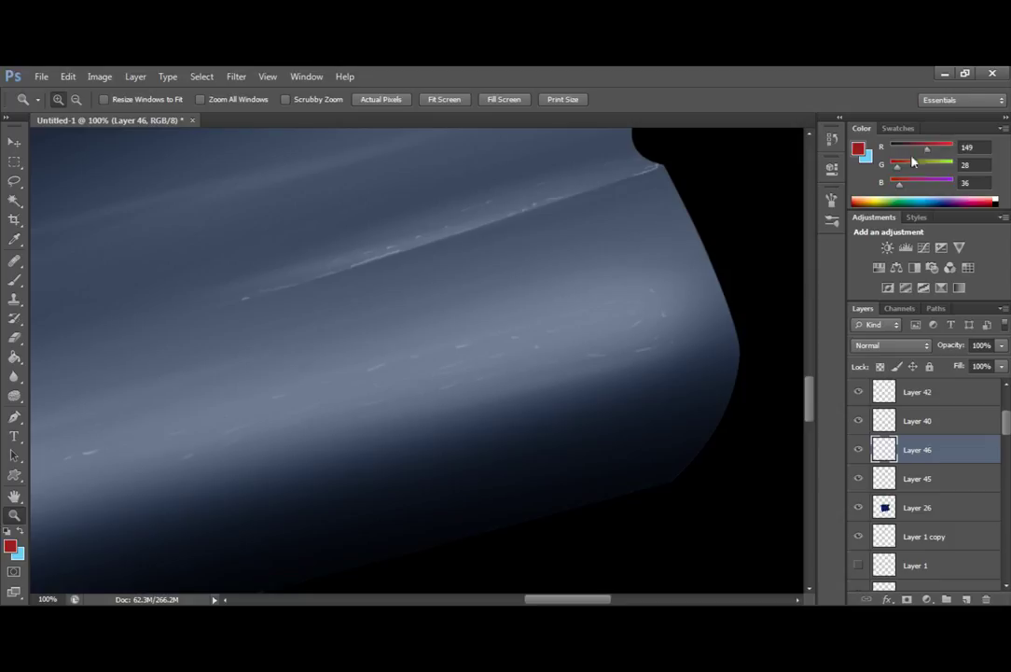
Write the signature in dark red near the form's lower edge and move its layer higher
key(b)
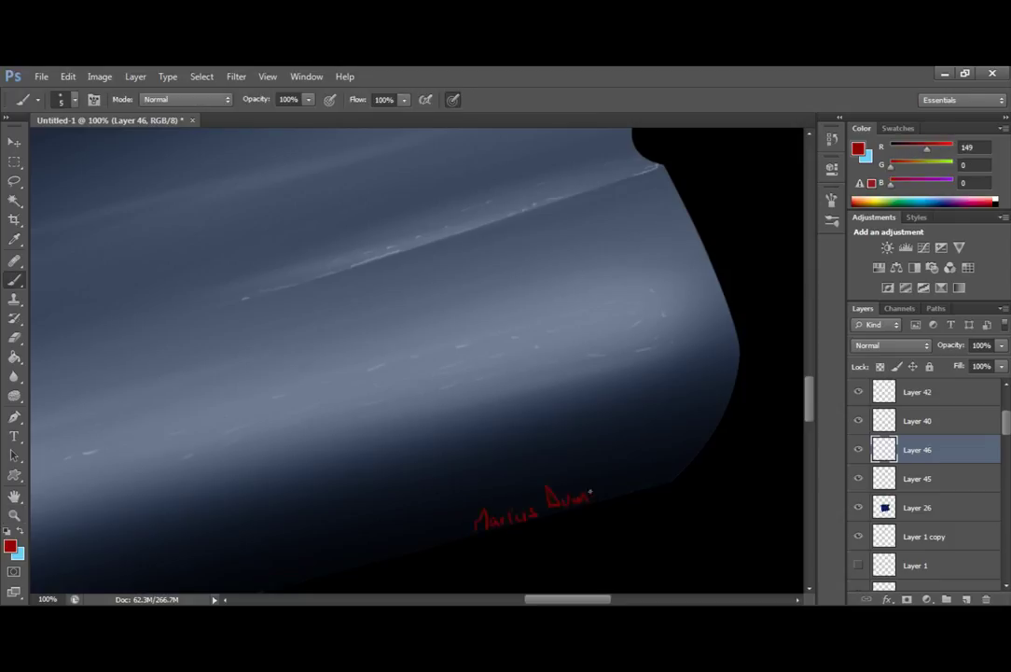
drag(624, 486, 638, 489)
right_click(639, 492)
key(Escape)
drag(918, 450, 896, 392)
Crop the canvas tighter by pulling in the top, left and right edges
key(z)
alt+click(637, 403)
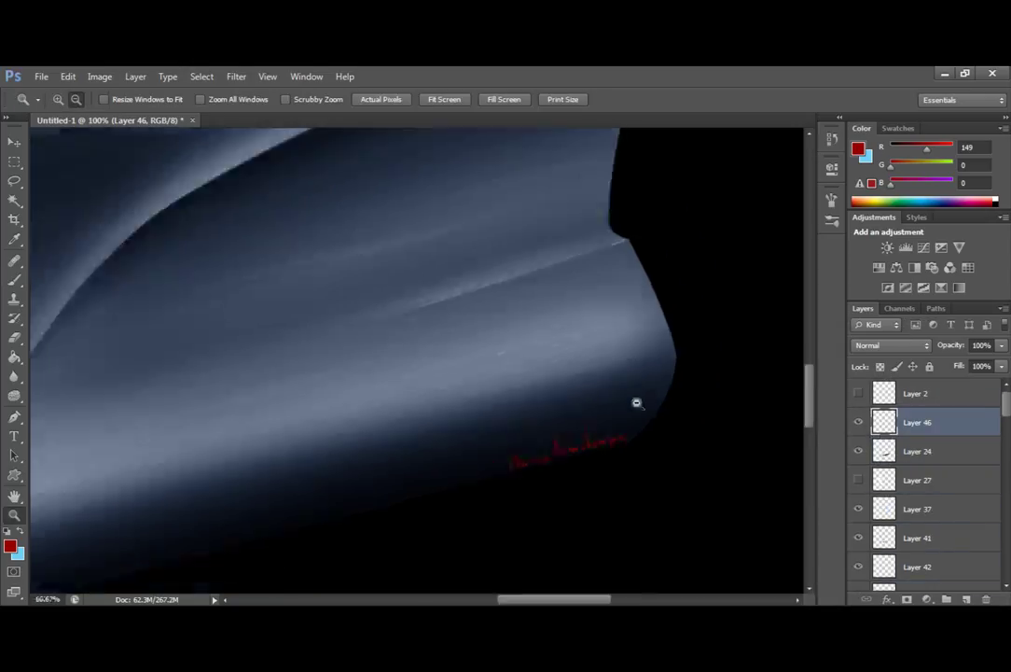
alt+click(402, 305)
key(c)
drag(416, 135, 418, 216)
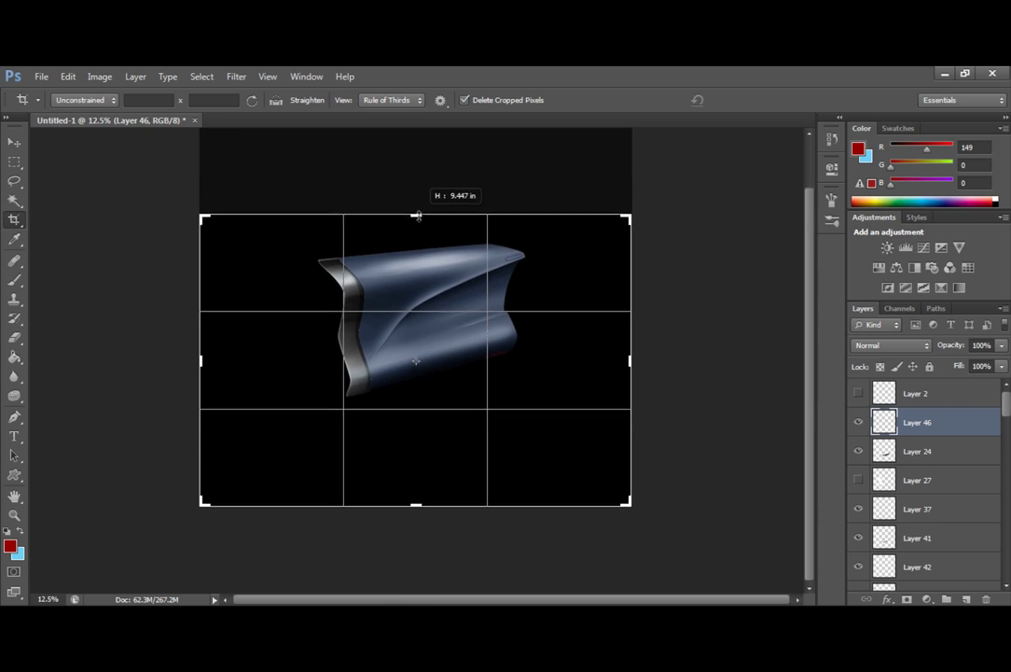
drag(202, 360, 250, 361)
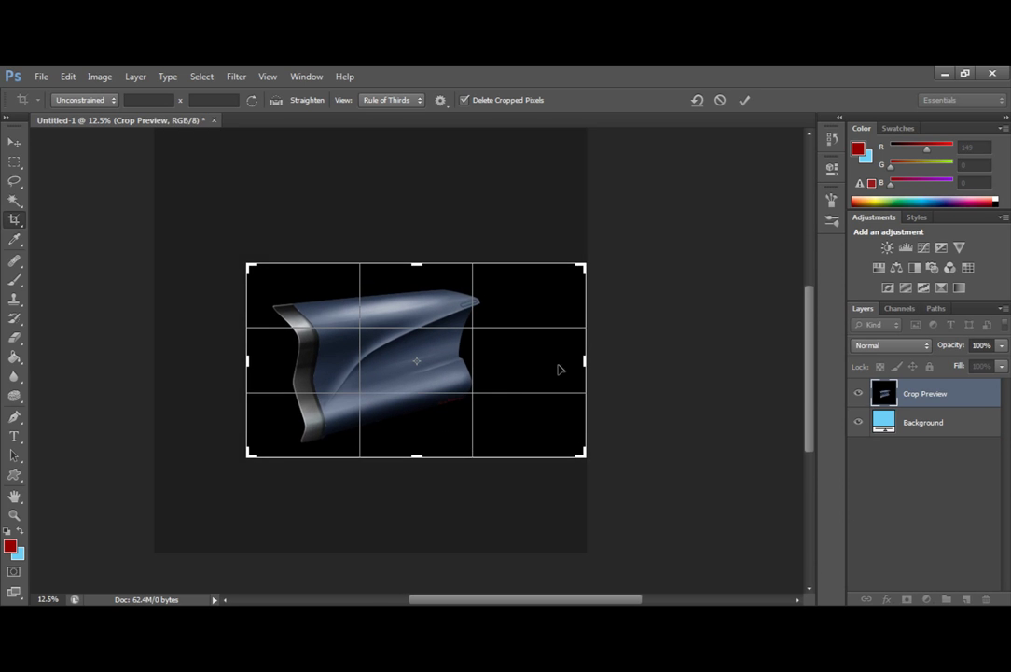
drag(585, 366, 547, 337)
key(Return)
key(z)
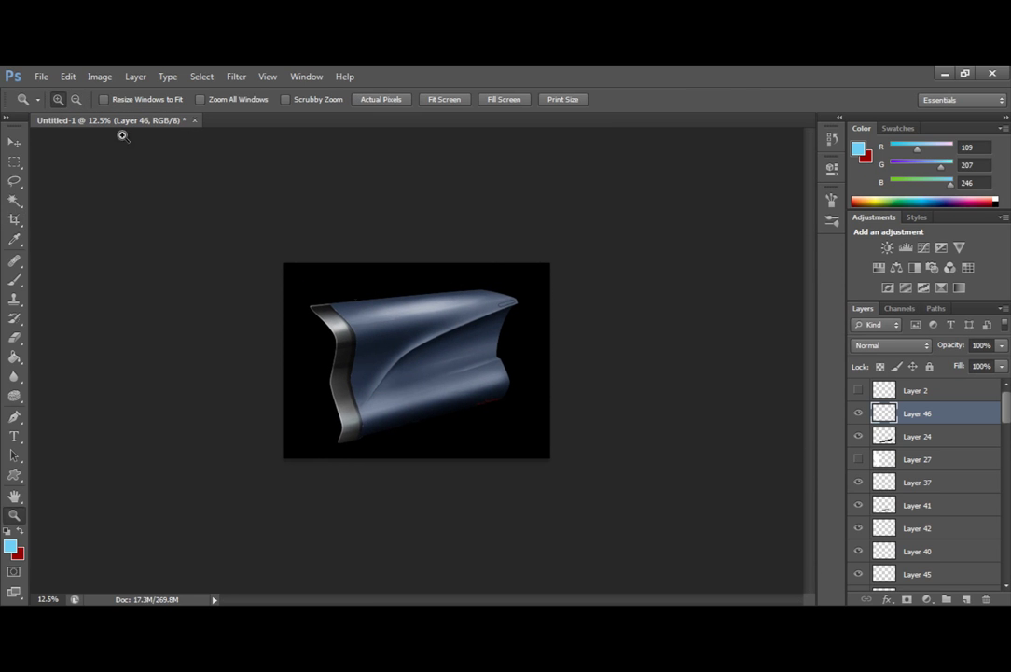
click(380, 277)
Draw a Pen path along the diagonal crease to the form's right side and make it a selection
click(447, 302)
key(p)
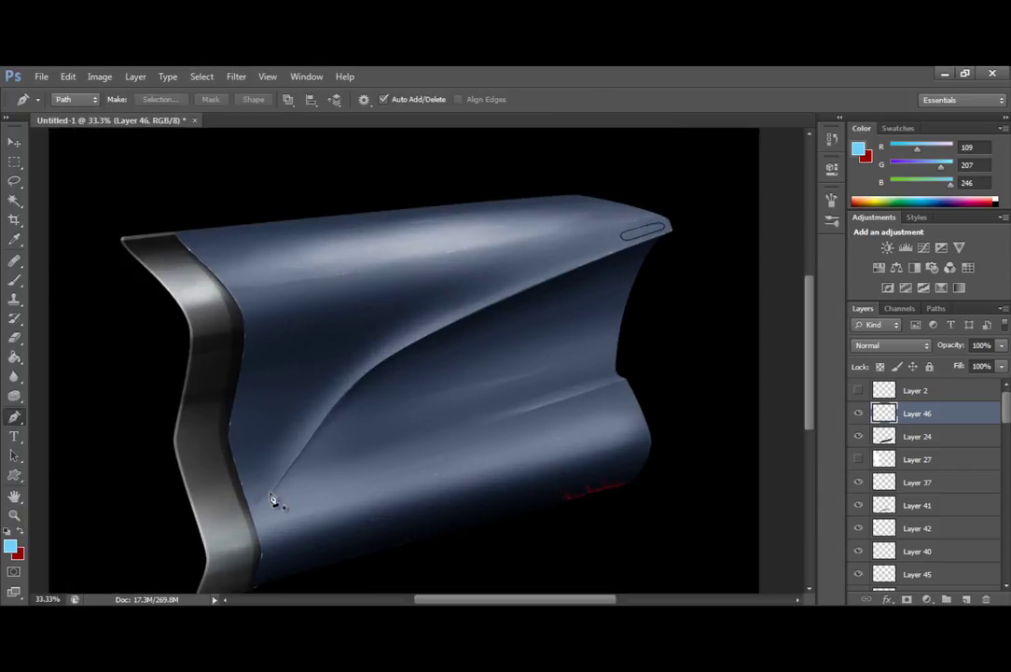
click(269, 494)
drag(382, 365, 427, 338)
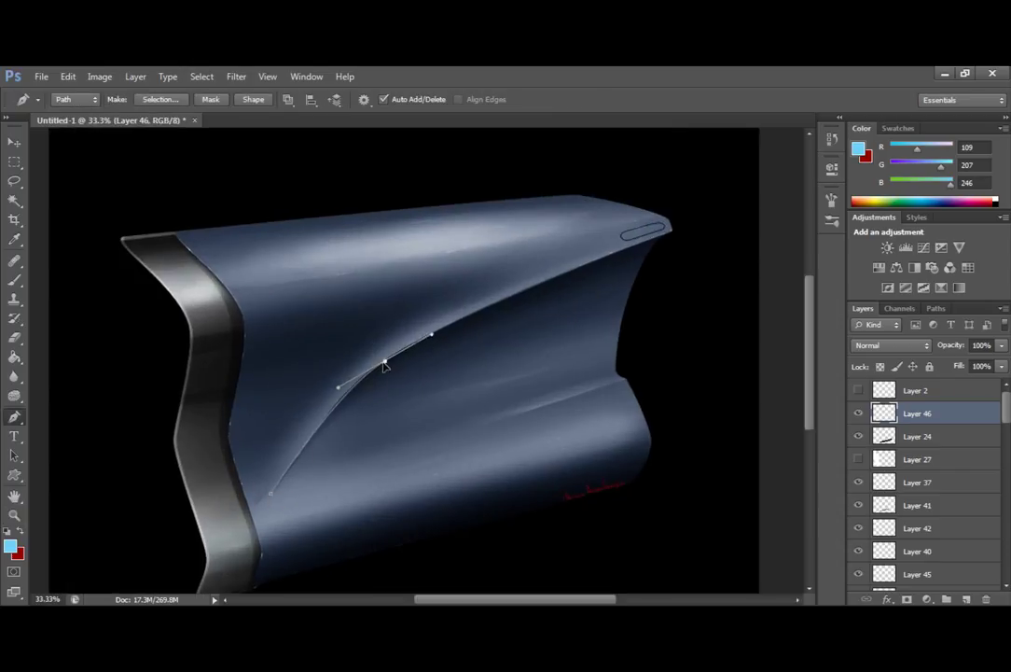
drag(683, 232, 697, 233)
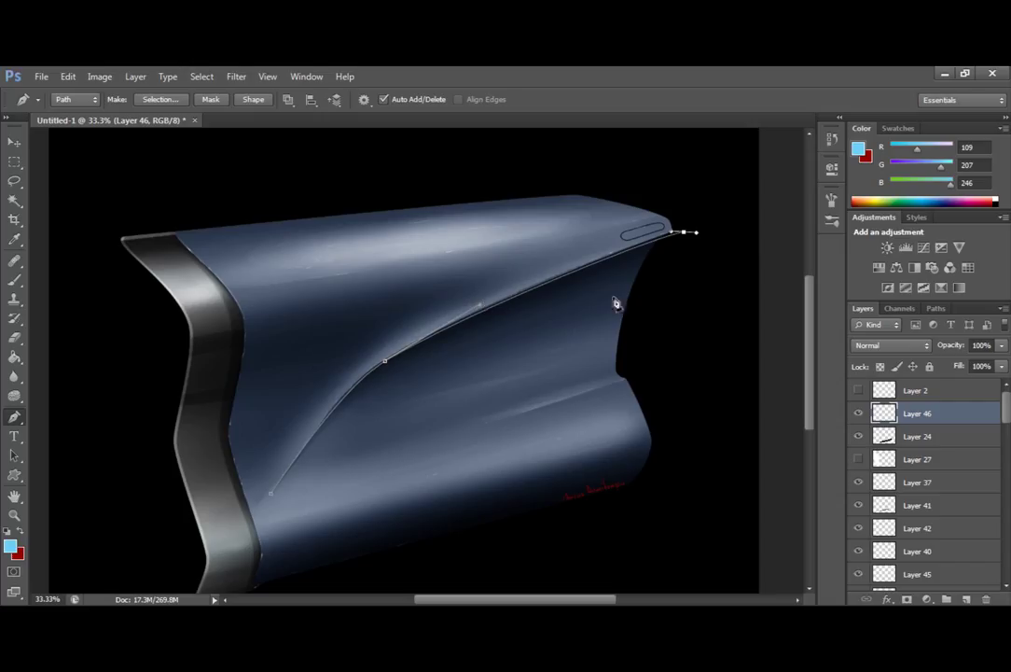
click(638, 367)
right_click(540, 339)
click(569, 373)
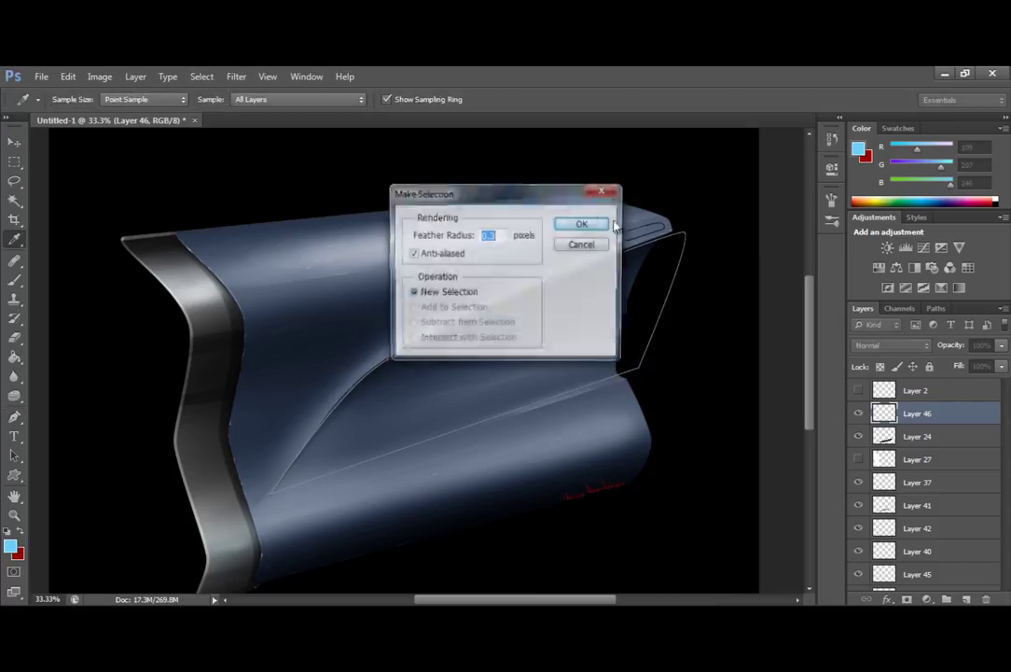
click(582, 225)
On a new layer, paint soft black shading inside the selection with a large brush, then deselect
key(b)
scroll(959, 485, down, 3)
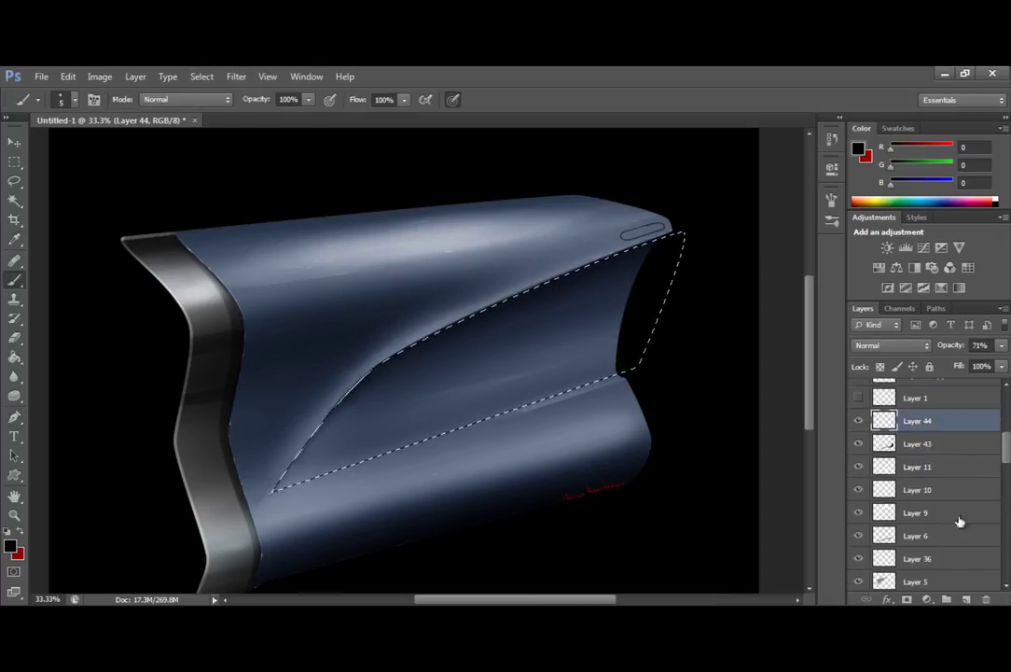
key(ctrl+shift+alt+n)
key(bracketright)
key(bracketright)
key(bracketright)
mouse_move(300, 277)
mouse_down()
mouse_move(463, 169)
mouse_move(402, 169)
mouse_up()
key(ctrl+d)
key(m)
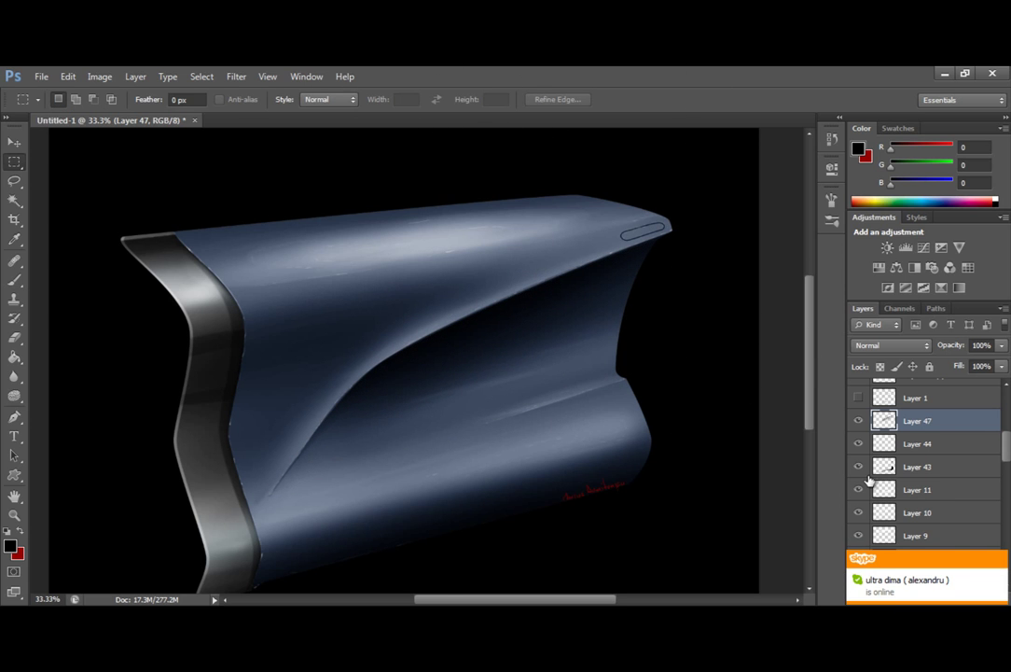
Lower Layer 47's opacity to 59% in Layer Style, then cancel the Save As dialog
double_click(970, 421)
drag(747, 549, 717, 549)
key(Return)
key(z)
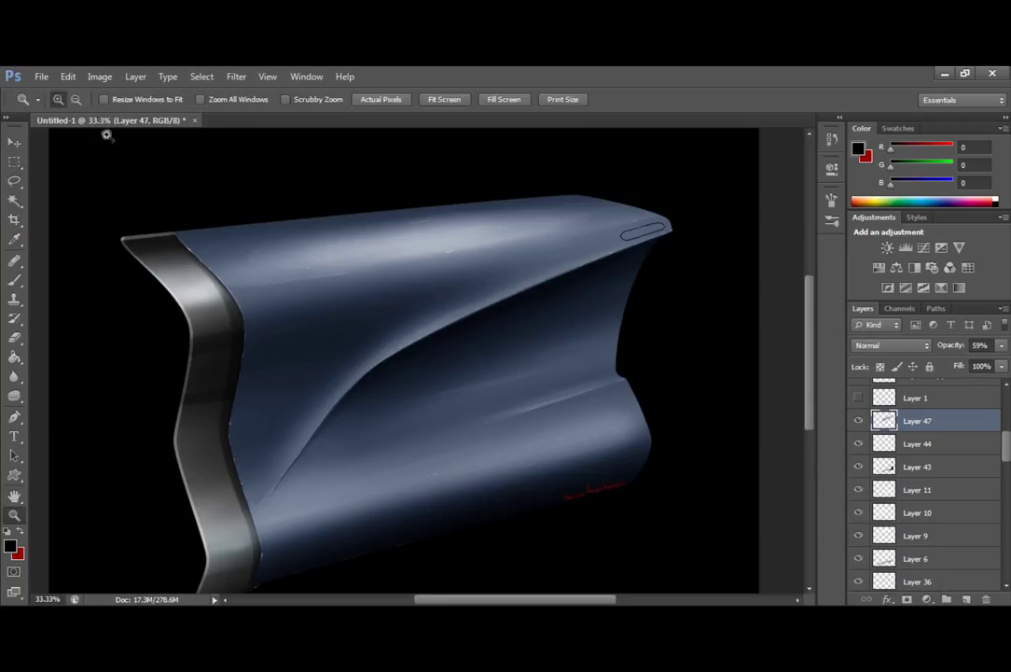
alt+click(497, 248)
key(ctrl+shift+s)
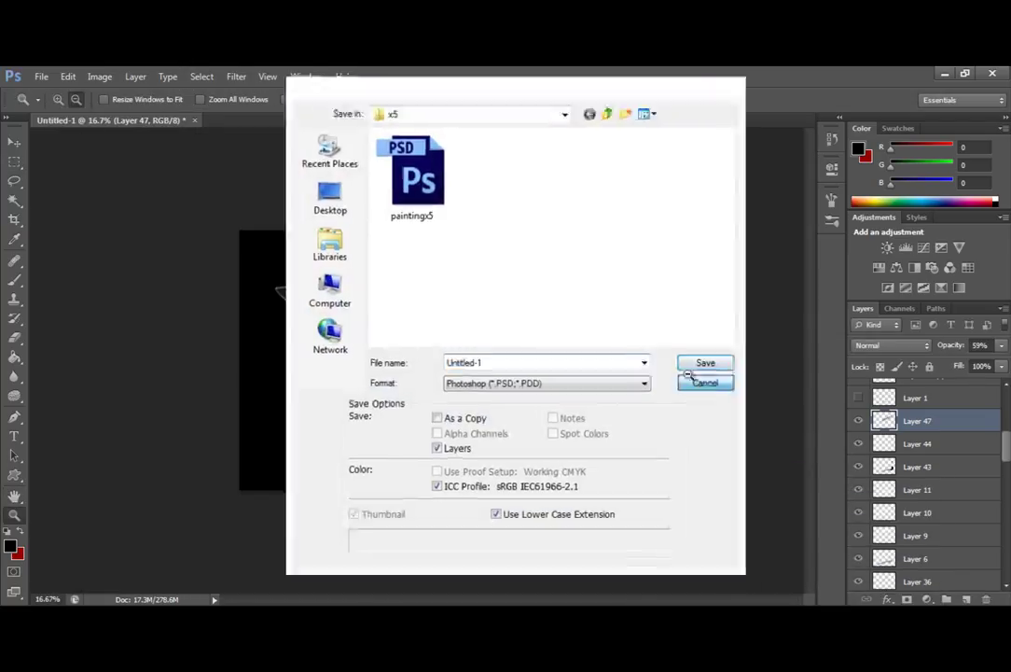
click(692, 377)
click(400, 343)
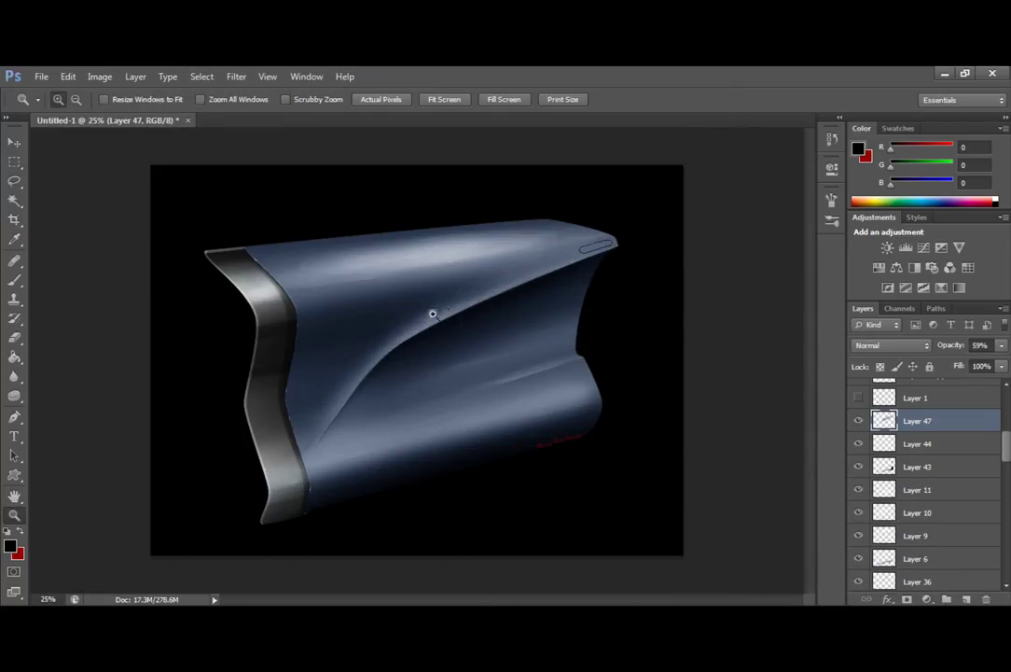
Add the caption '.com/marisdesign' as 10 pt text above Layer 46
scroll(932, 425, up, 5)
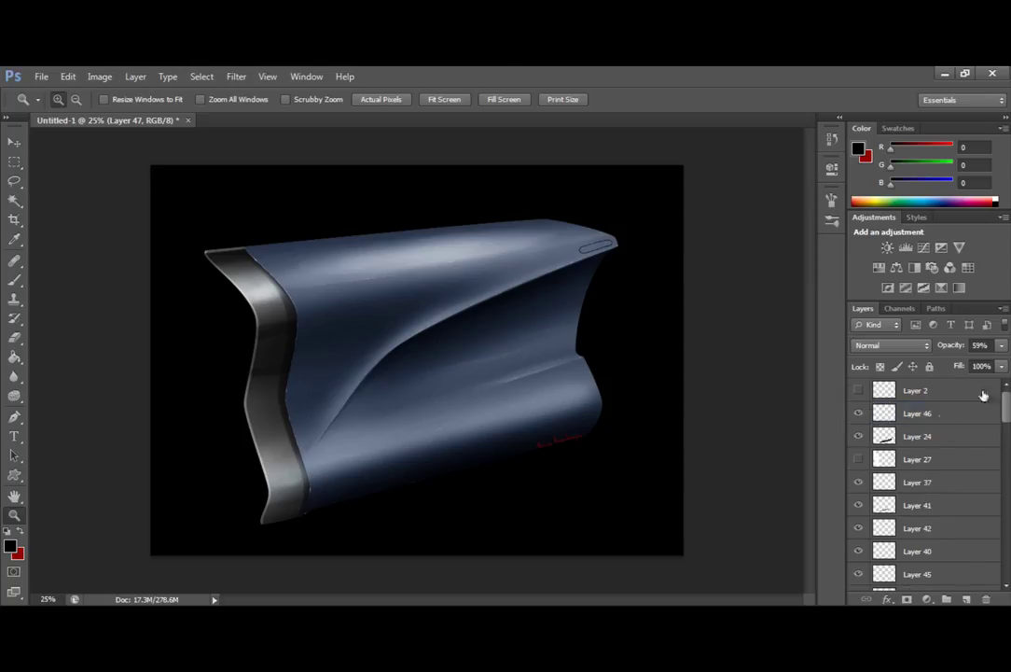
click(924, 417)
key(t)
drag(463, 499, 716, 518)
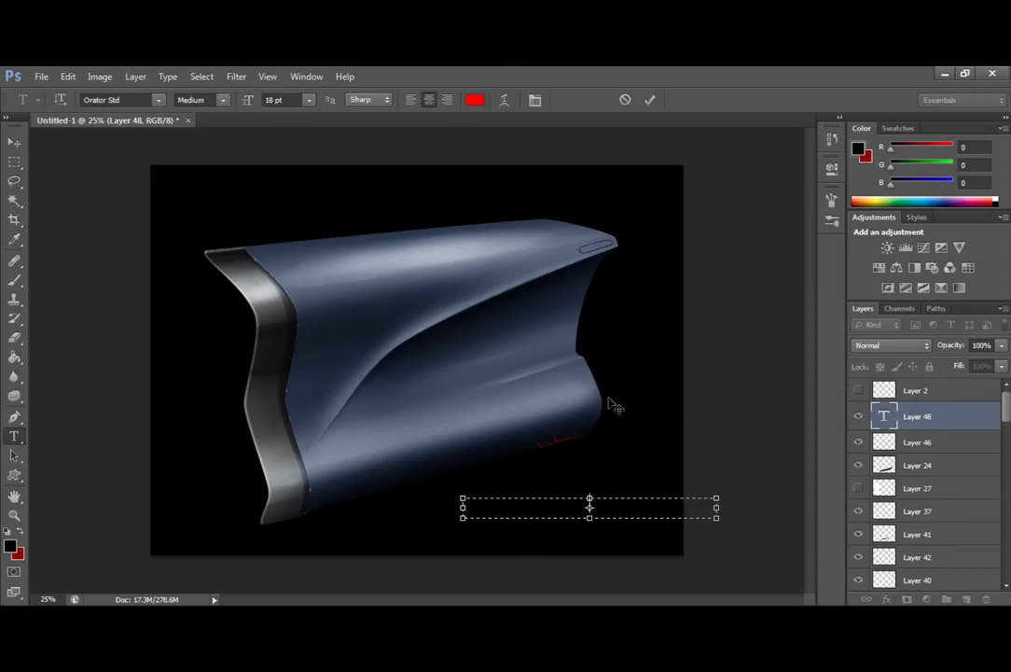
text(FACEBOOK.com/)
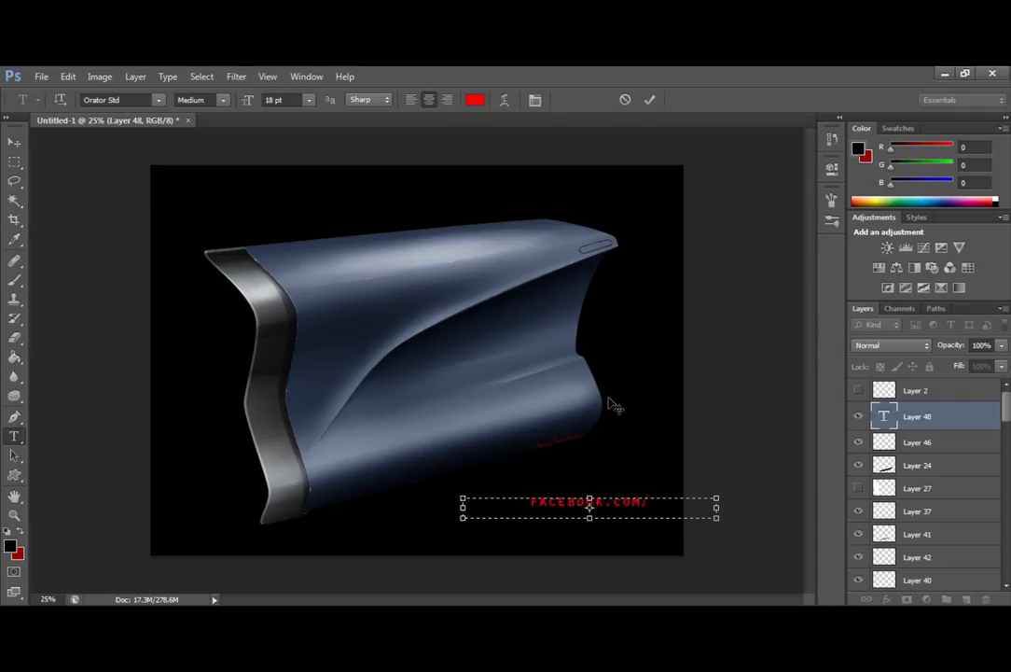
text(marisdesign)
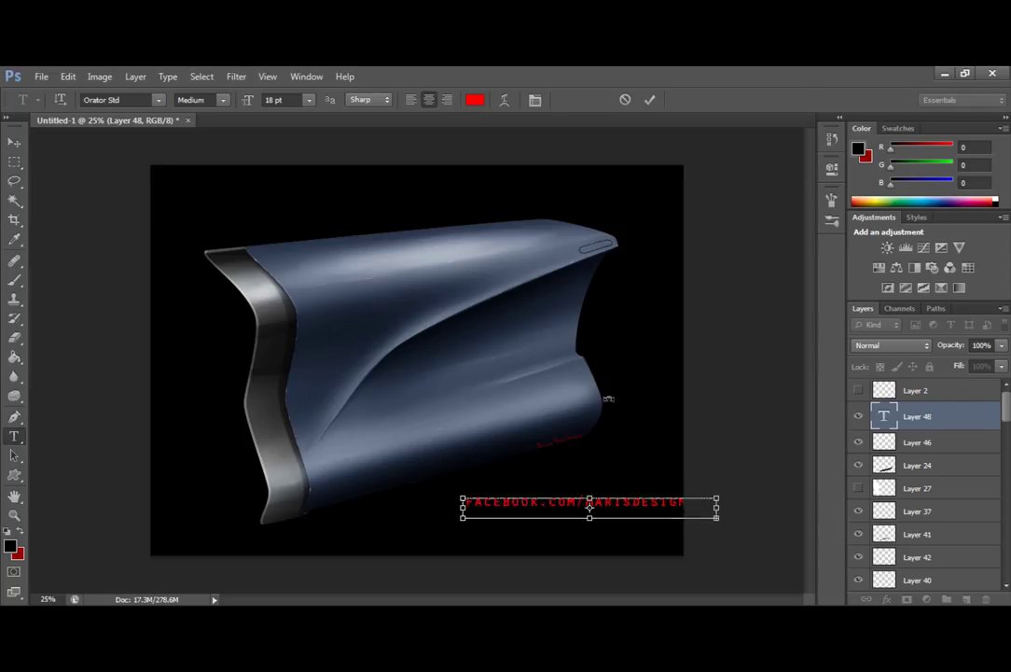
key(ctrl+a)
click(309, 99)
click(301, 190)
click(223, 101)
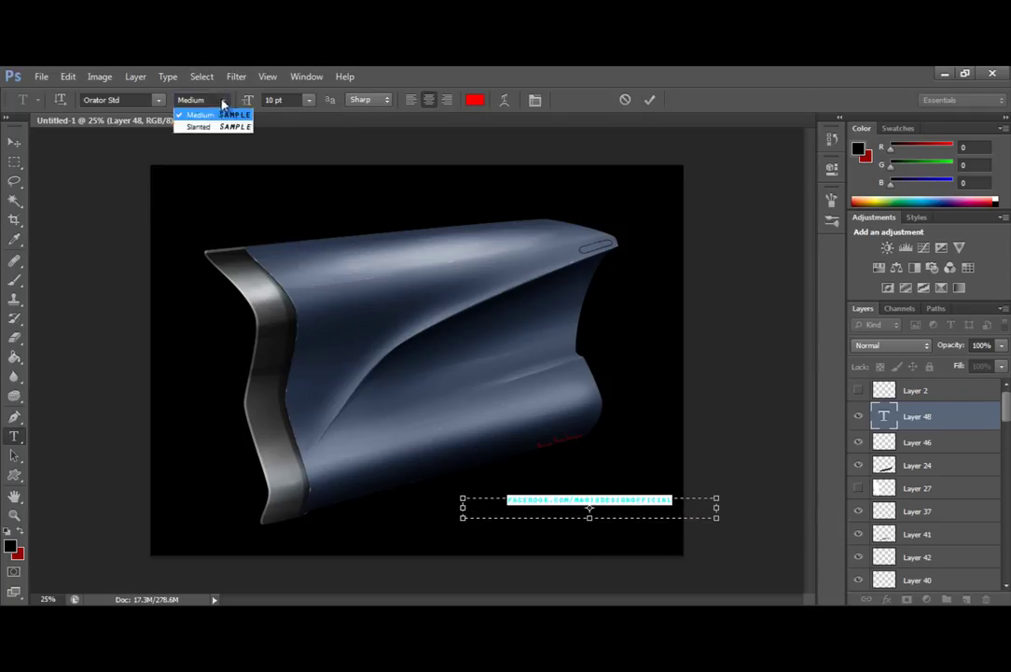
key(ctrl+Return)
Move the caption to the image's top right and make it white
drag(662, 500, 663, 207)
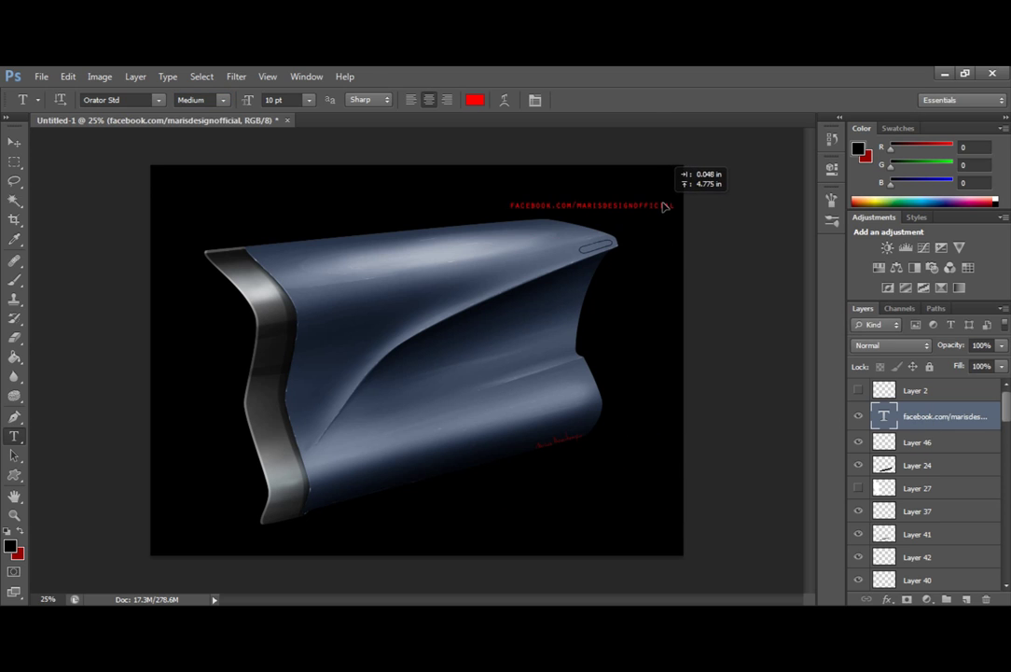
click(475, 100)
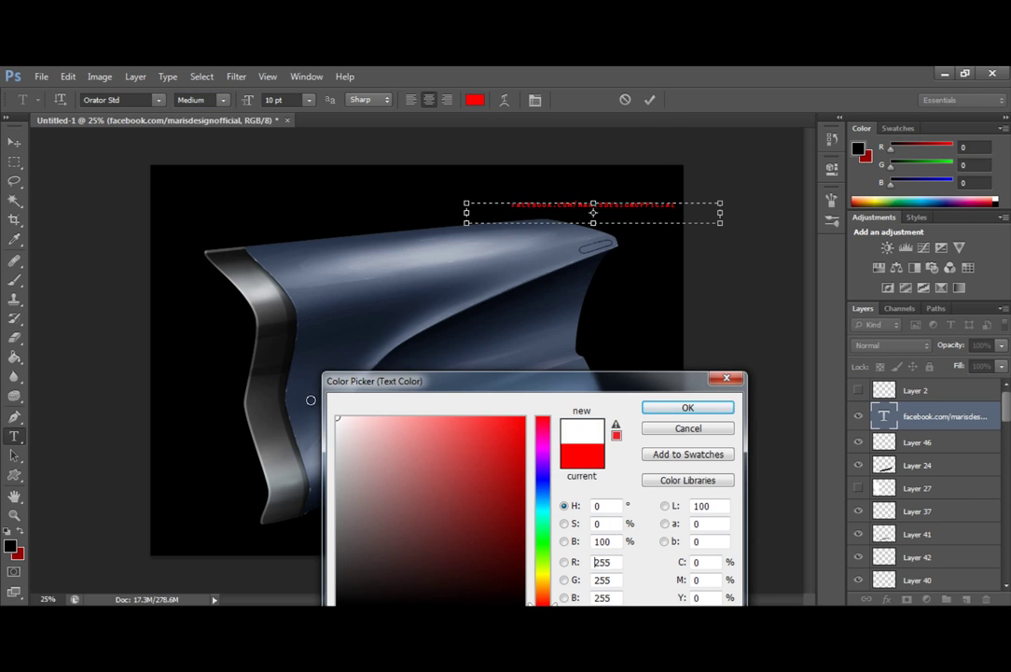
click(688, 407)
click(958, 446)
On a new layer, marquee a thin strip behind the caption and paint a soft grey band
key(ctrl+shift+alt+n)
key(m)
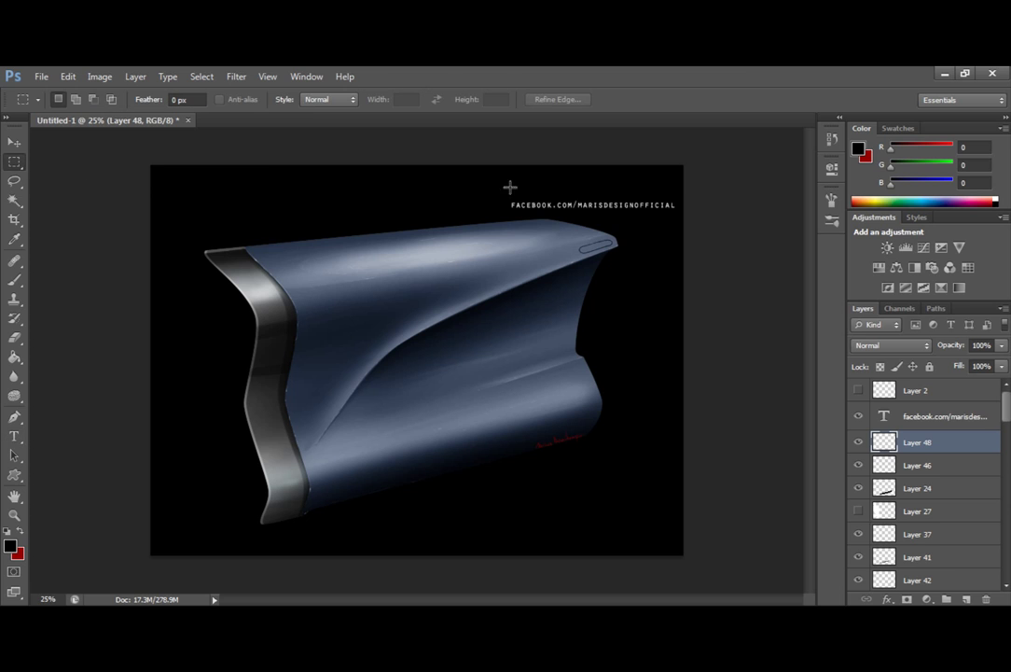
drag(685, 209, 199, 200)
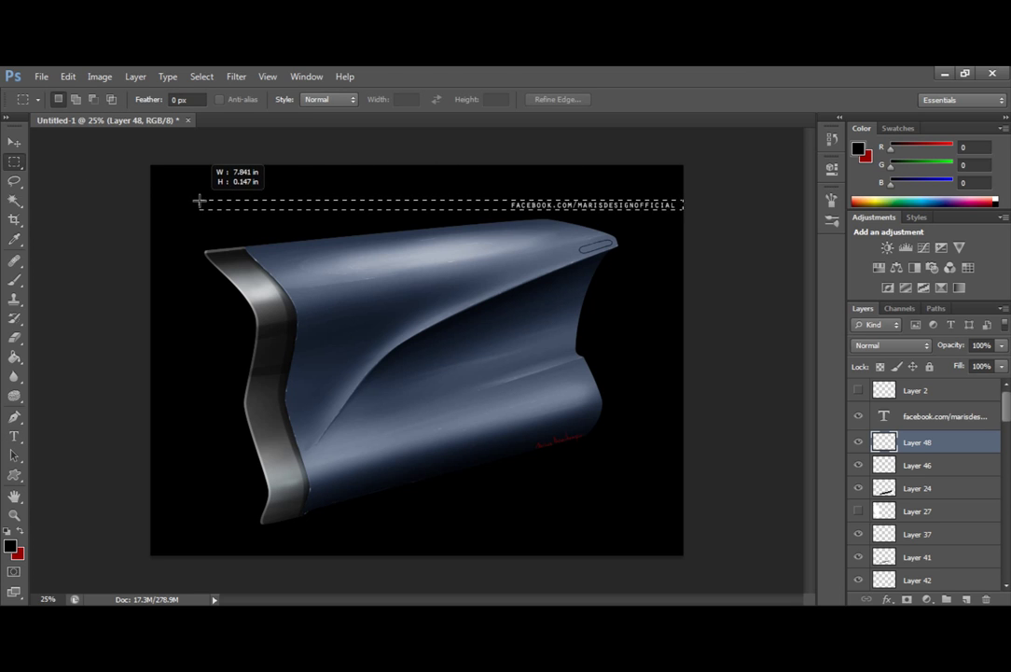
key(b)
click(898, 128)
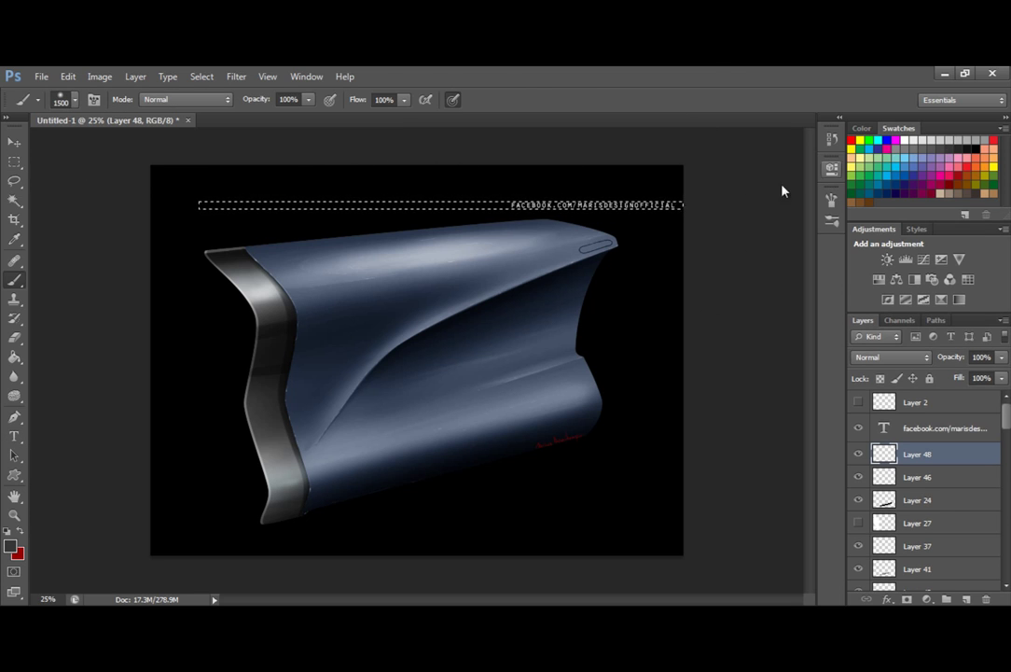
click(727, 183)
key(ctrl+d)
key(m)
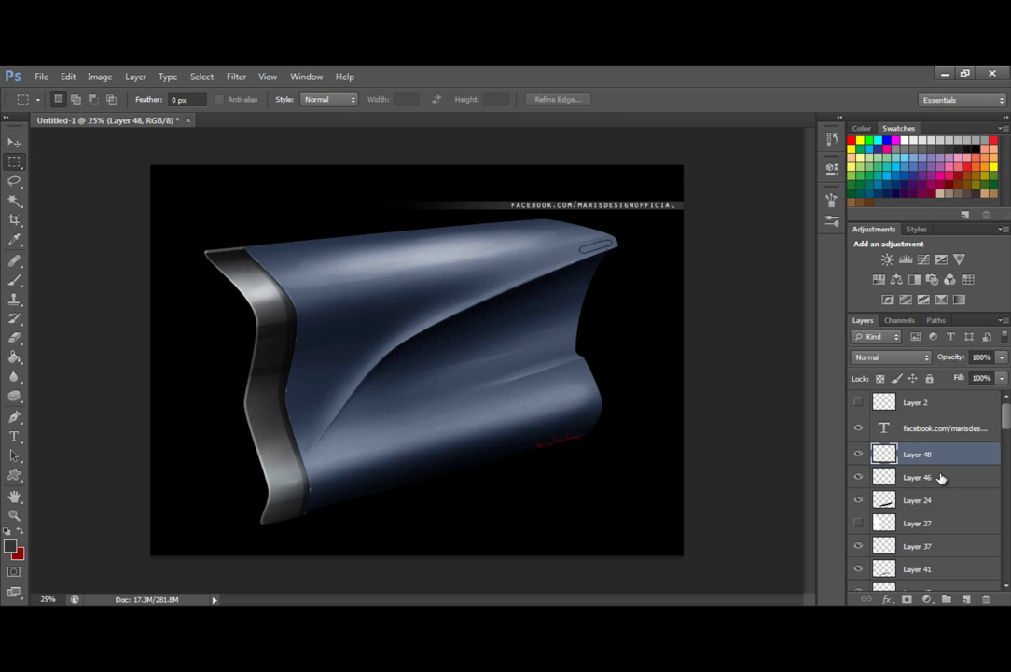
scroll(940, 478, down, 3)
ctrl+click(884, 459)
Try a lightening brush stroke on the body's lower-right edge on a new layer, then undo it
key(ctrl+shift+alt+n)
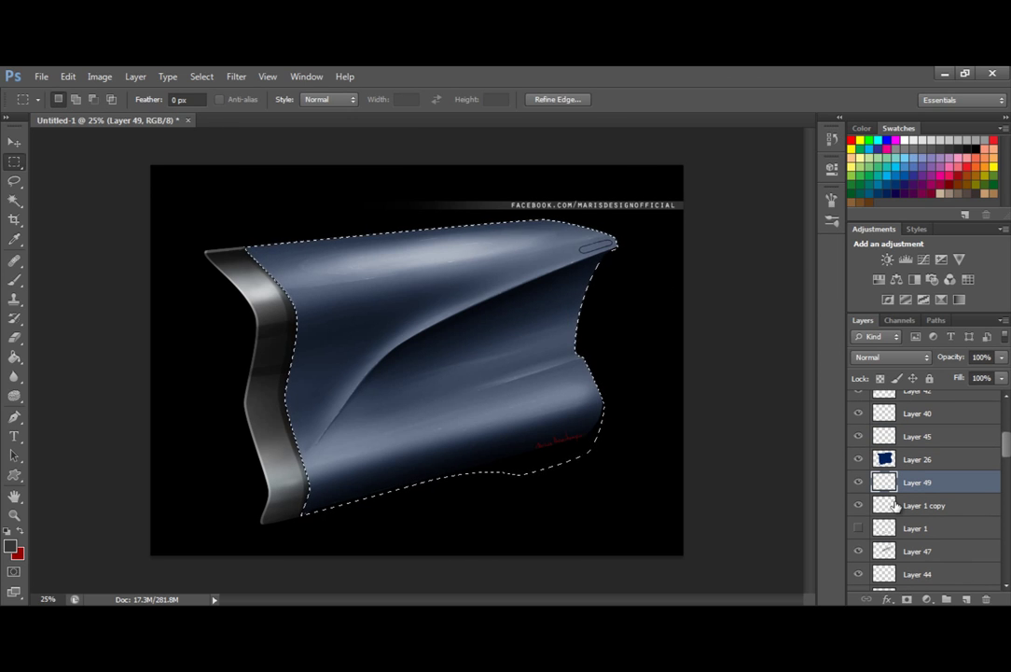
key(b)
scroll(364, 172, down, 1)
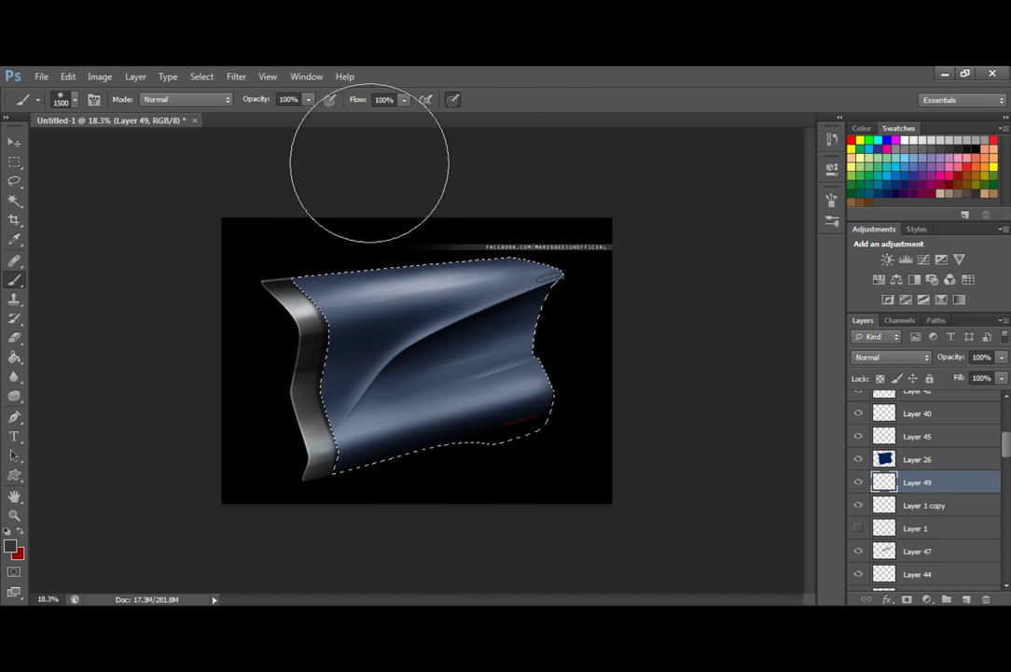
key(bracketleft)
key(bracketleft)
key(bracketleft)
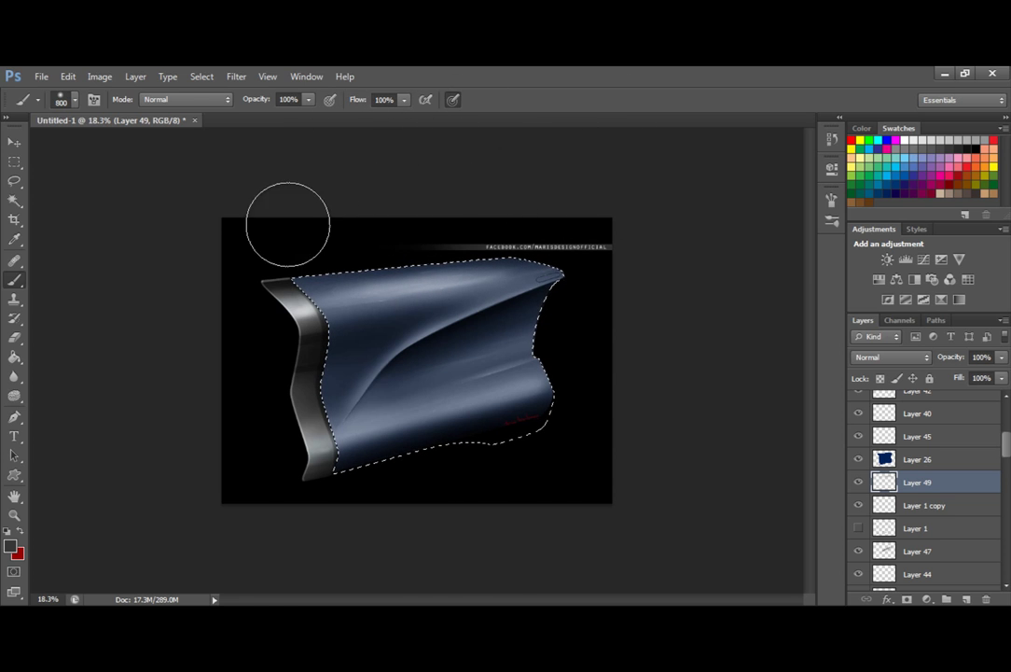
drag(294, 492, 587, 428)
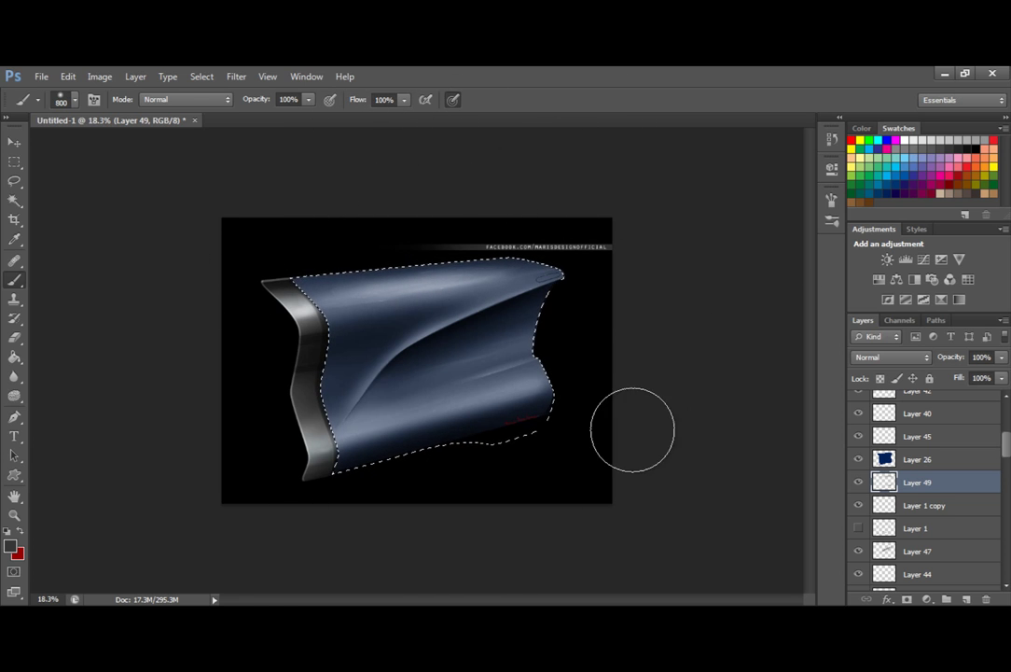
key(ctrl+z)
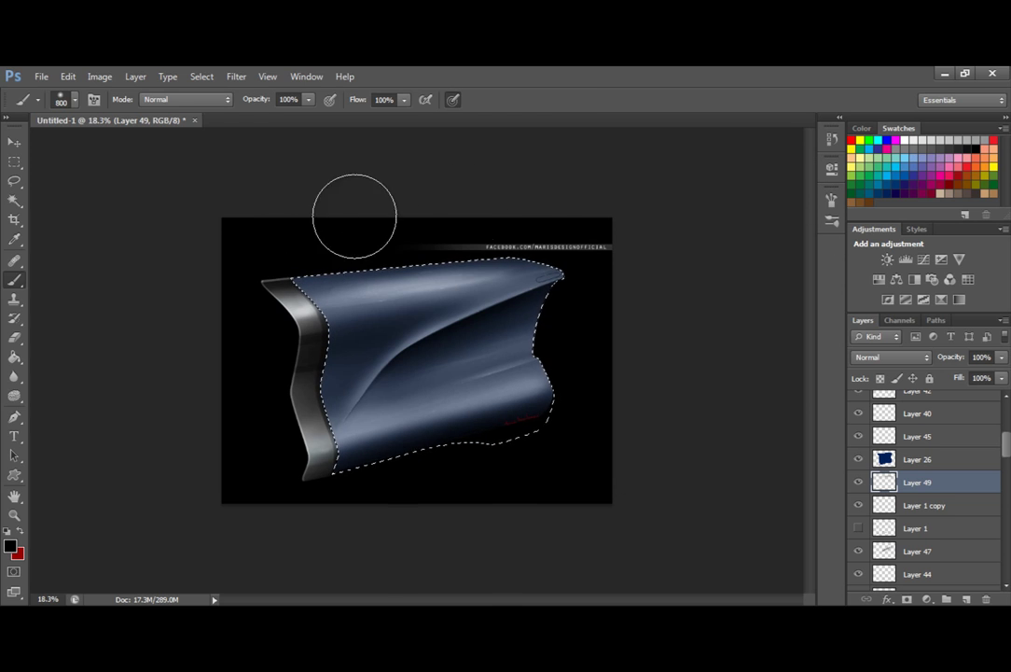
key(m)
key(ctrl+d)
key(z)
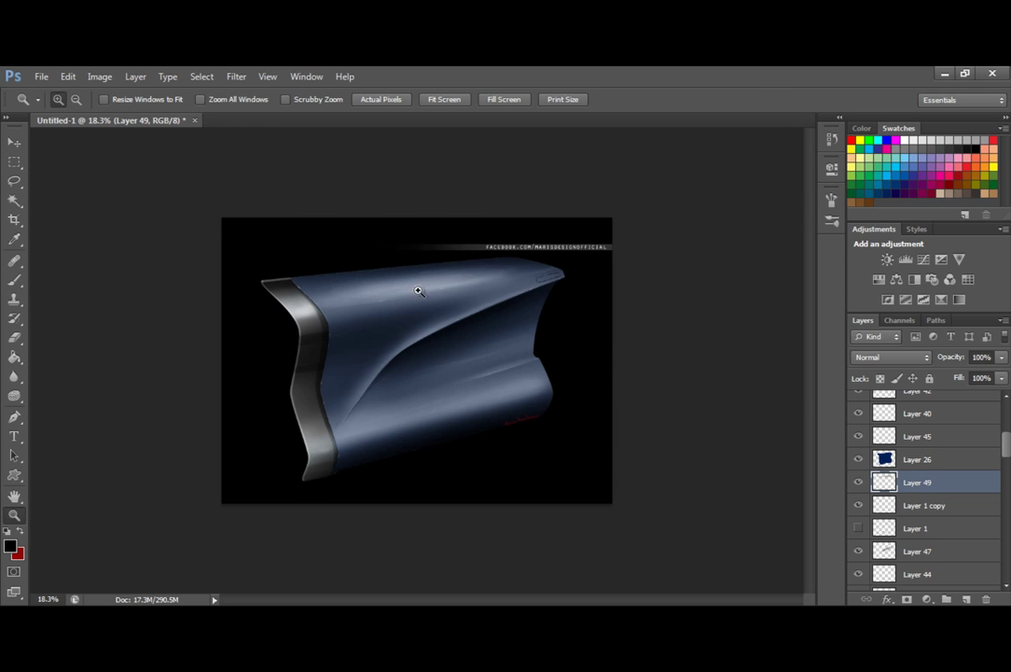
click(418, 290)
Add a 3 px Stroke effect to Layer 3 in Layer Style
ctrl+click(885, 459)
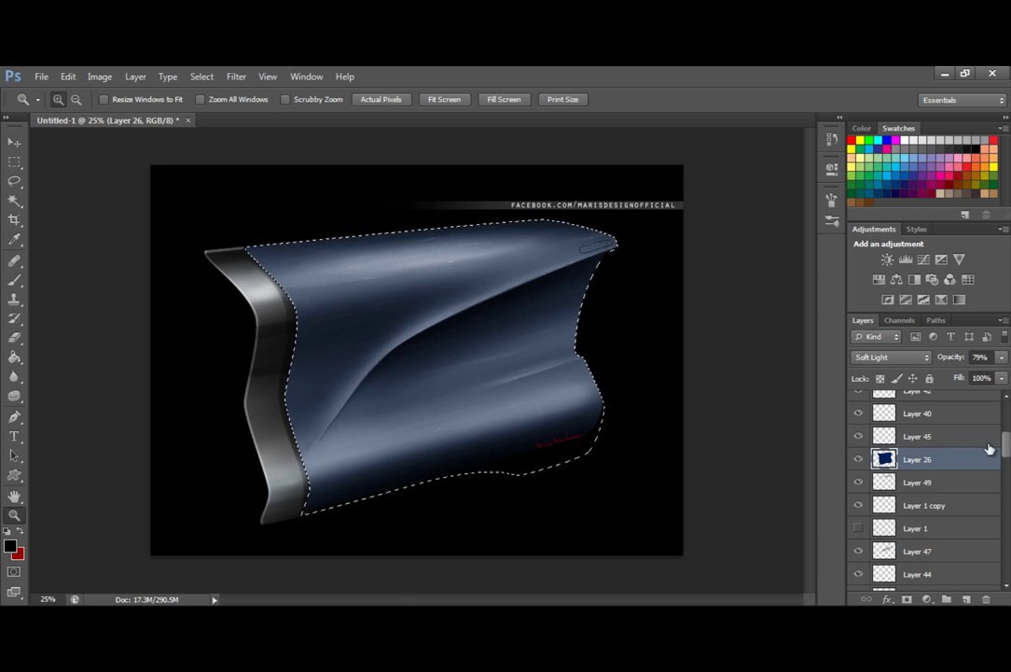
scroll(986, 449, down, 5)
click(894, 534)
key(ctrl+d)
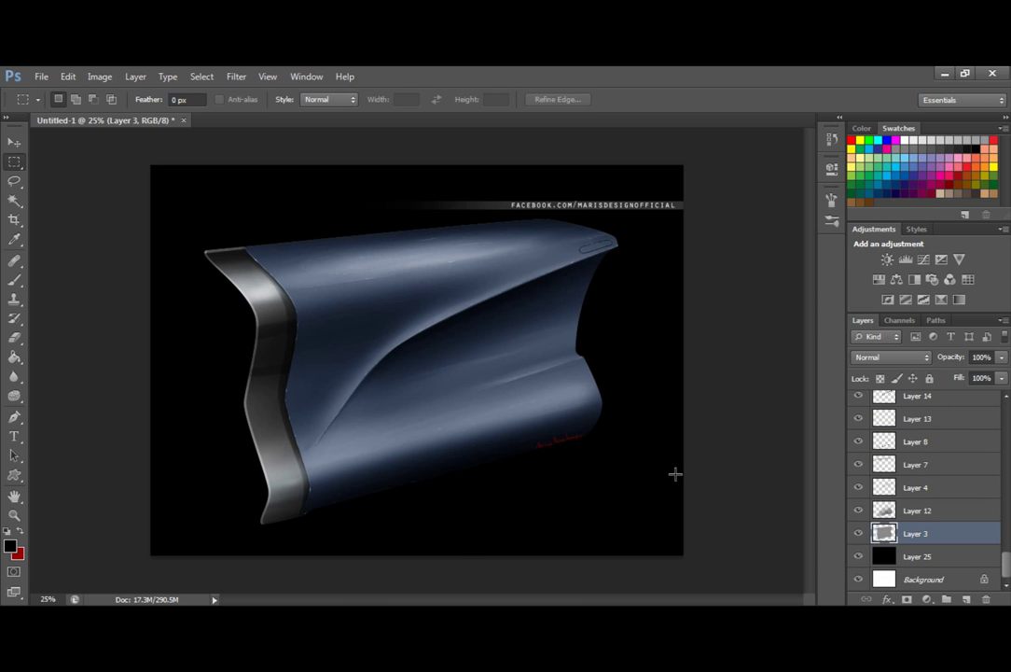
click(691, 369)
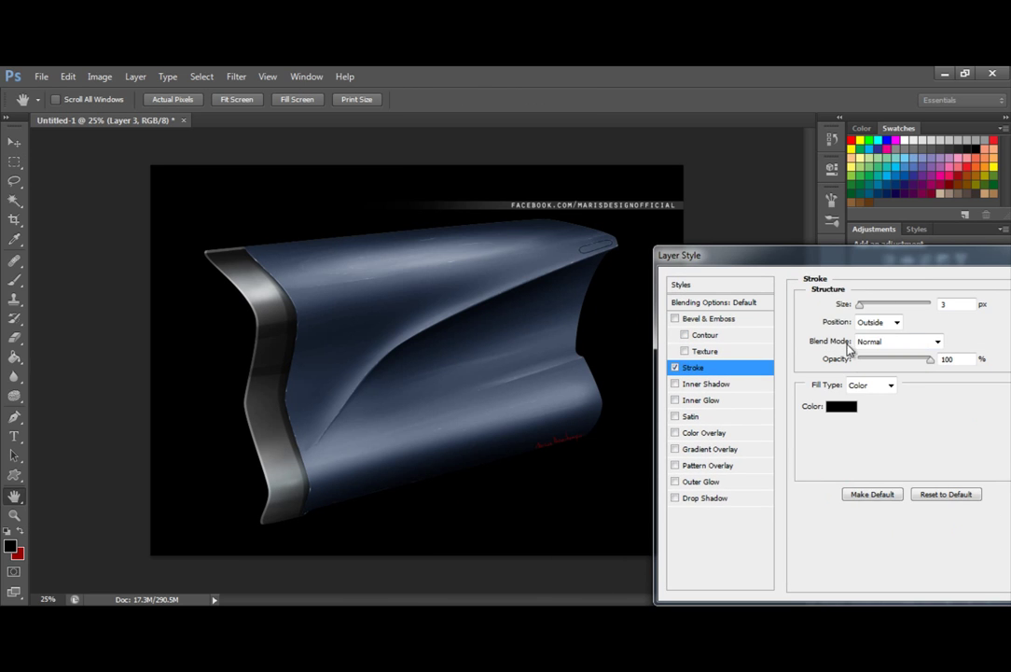
drag(967, 256, 835, 273)
key(Return)
key(z)
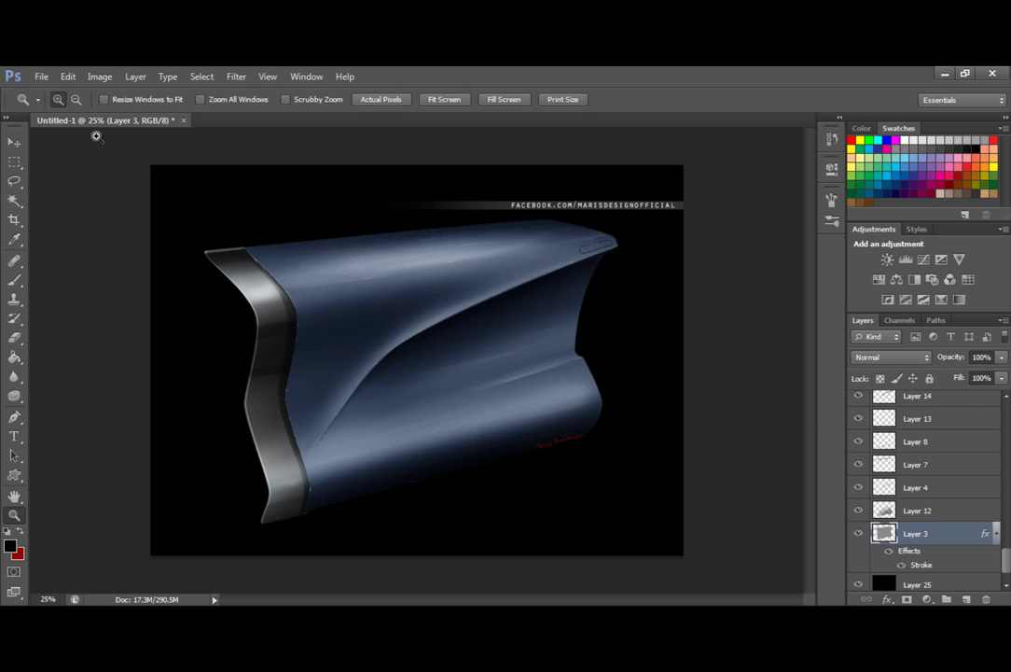
click(511, 179)
alt+click(501, 356)
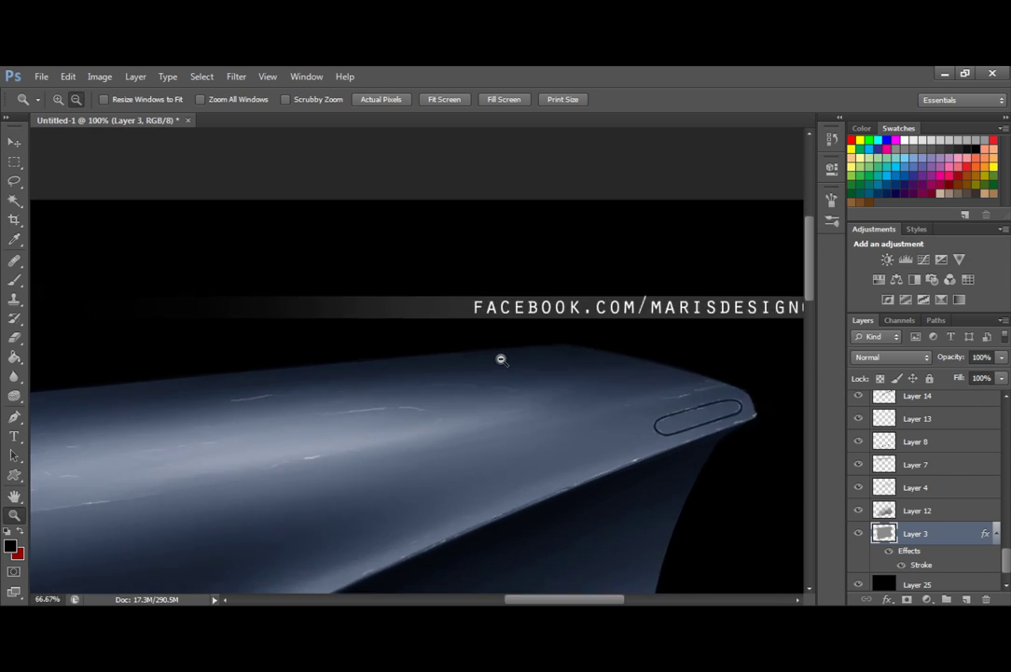
alt+click(477, 317)
alt+click(477, 316)
alt+click(476, 316)
Apply Hue/Saturation on Layer 26 with Hue -180 and Saturation -76
drag(1006, 563, 1006, 443)
click(917, 472)
click(99, 76)
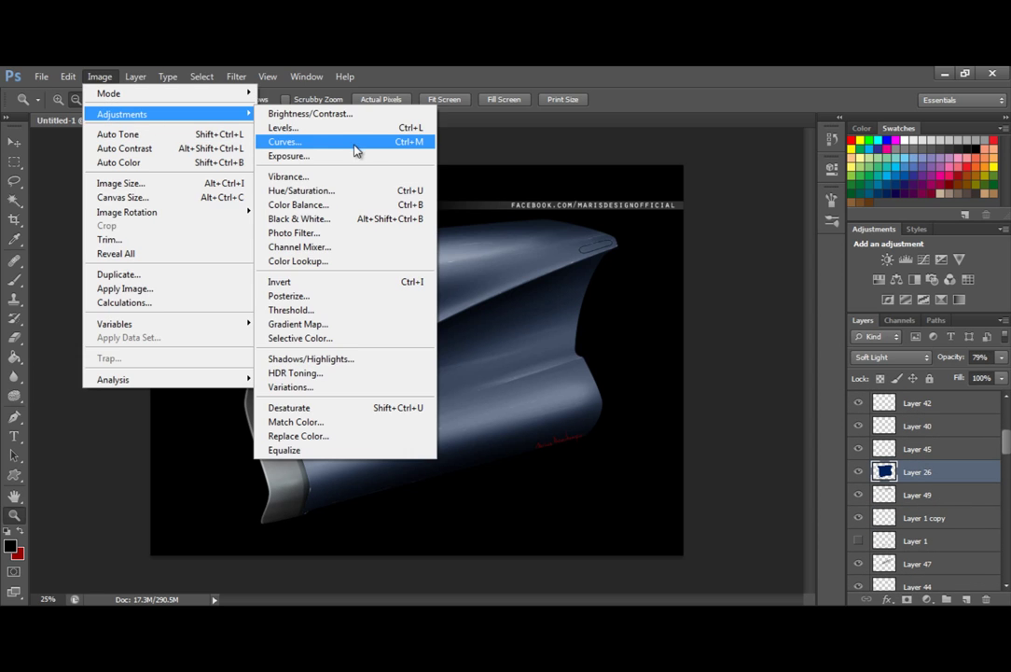
click(298, 189)
drag(823, 311, 756, 311)
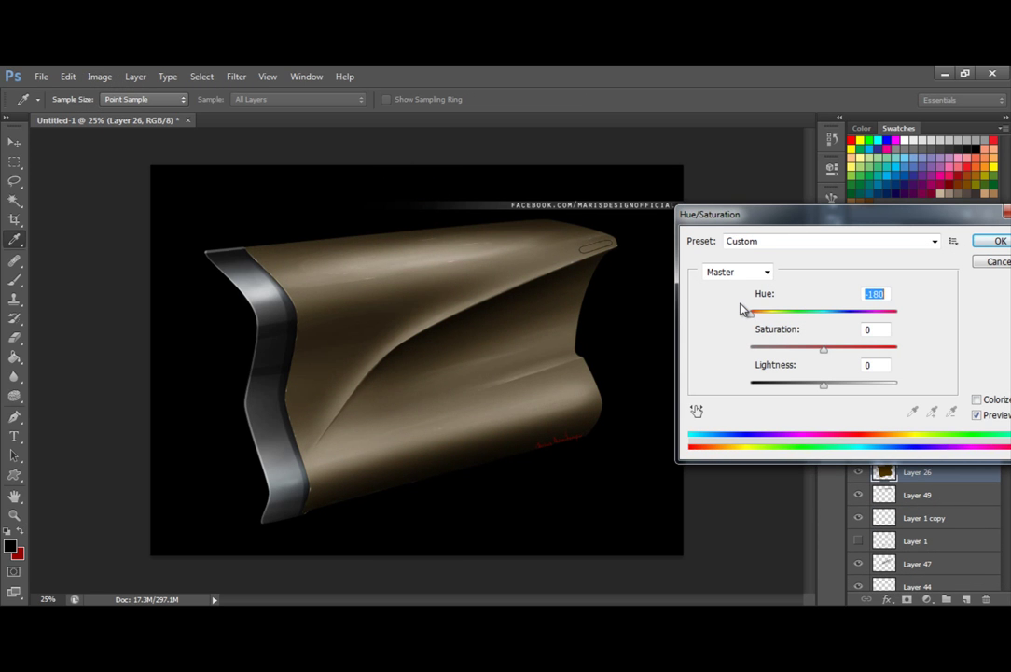
mouse_move(823, 349)
mouse_down()
mouse_move(798, 351)
mouse_move(839, 389)
mouse_move(828, 392)
mouse_up()
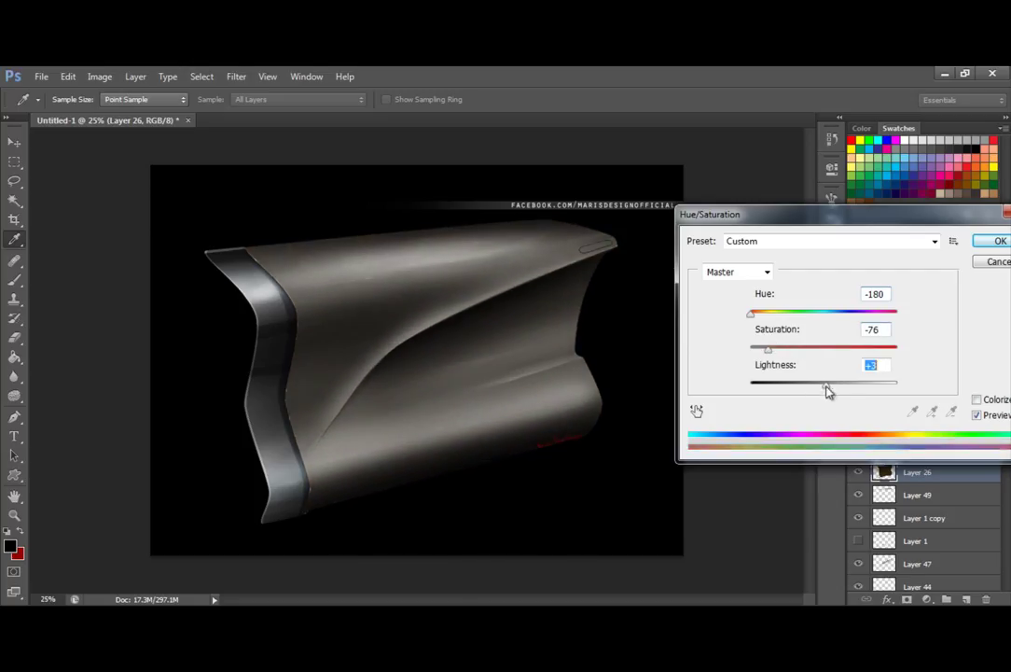
click(996, 245)
ctrl+click(883, 495)
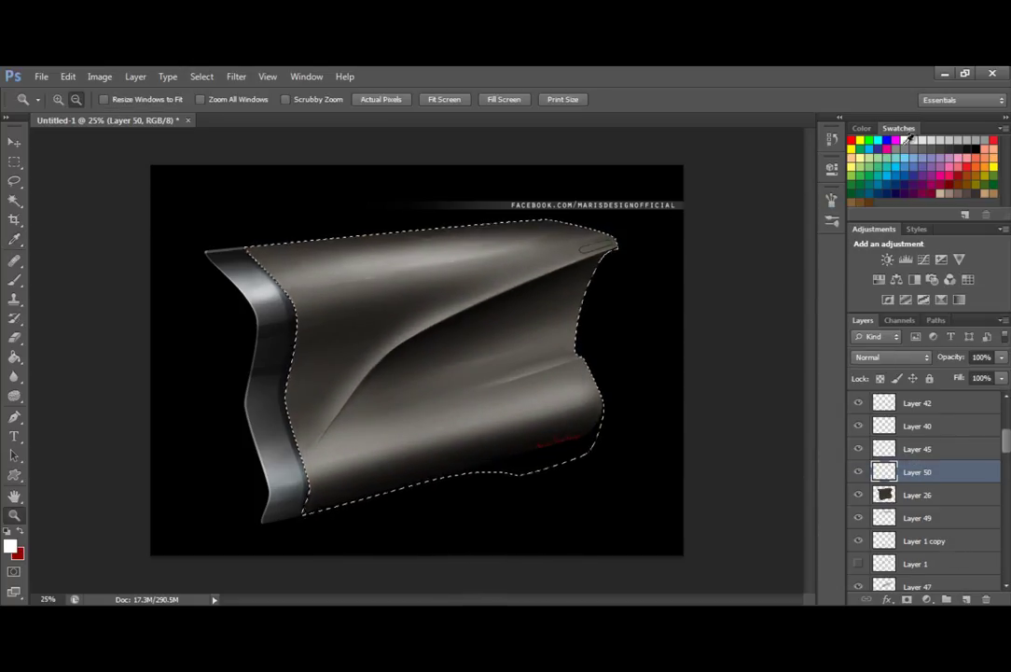
Fill Layer 50's body selection with orange and blend it in Overlay at 14% opacity
click(994, 161)
key(alt+BackSpace)
key(ctrl+d)
double_click(971, 472)
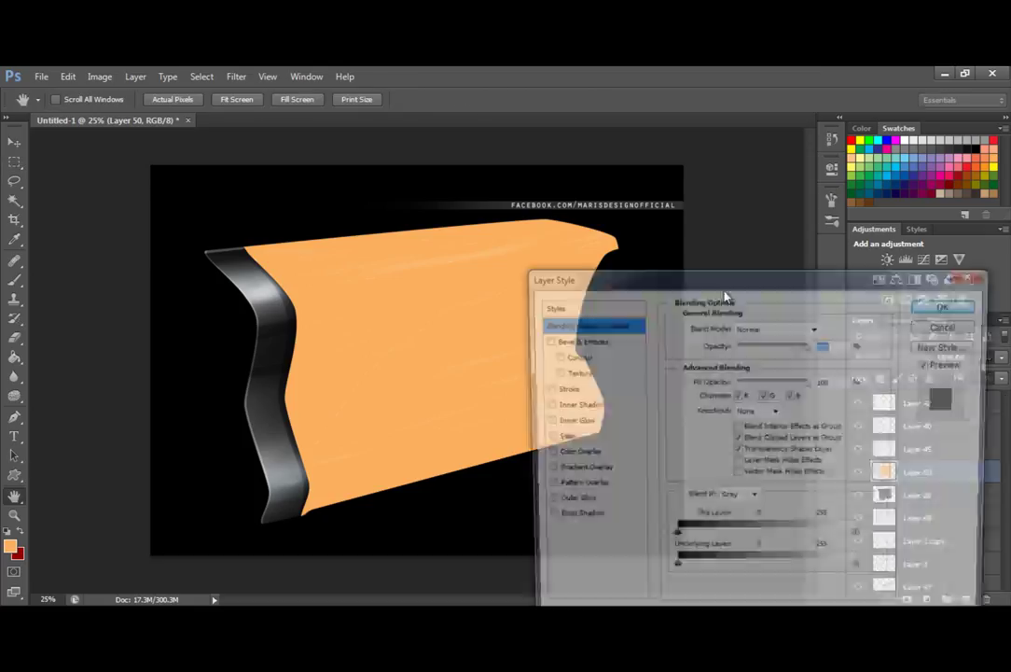
click(779, 327)
click(748, 251)
drag(808, 345, 752, 347)
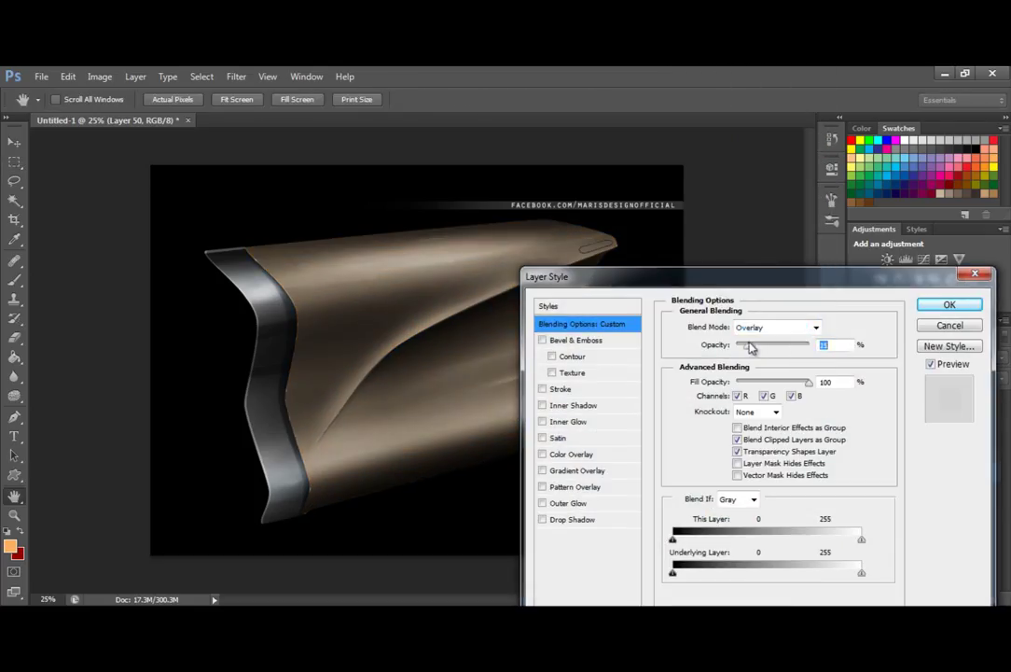
click(970, 312)
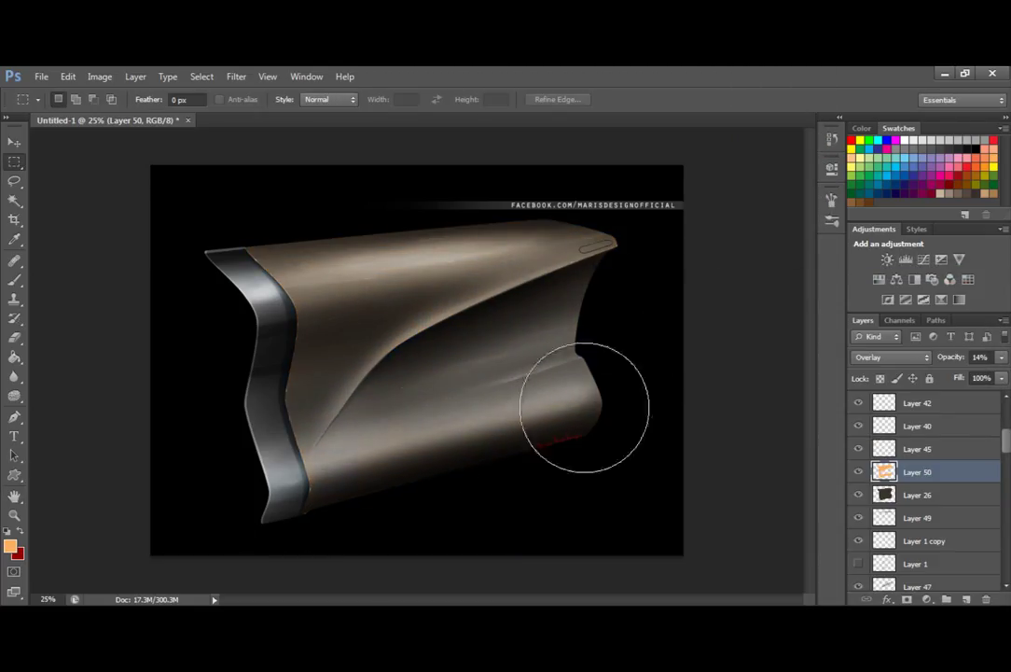
Erase the orange tint from parts of the body and switch to a smaller brush
mouse_move(584, 408)
mouse_down()
mouse_move(289, 388)
mouse_move(677, 317)
mouse_move(289, 181)
mouse_move(658, 142)
mouse_up()
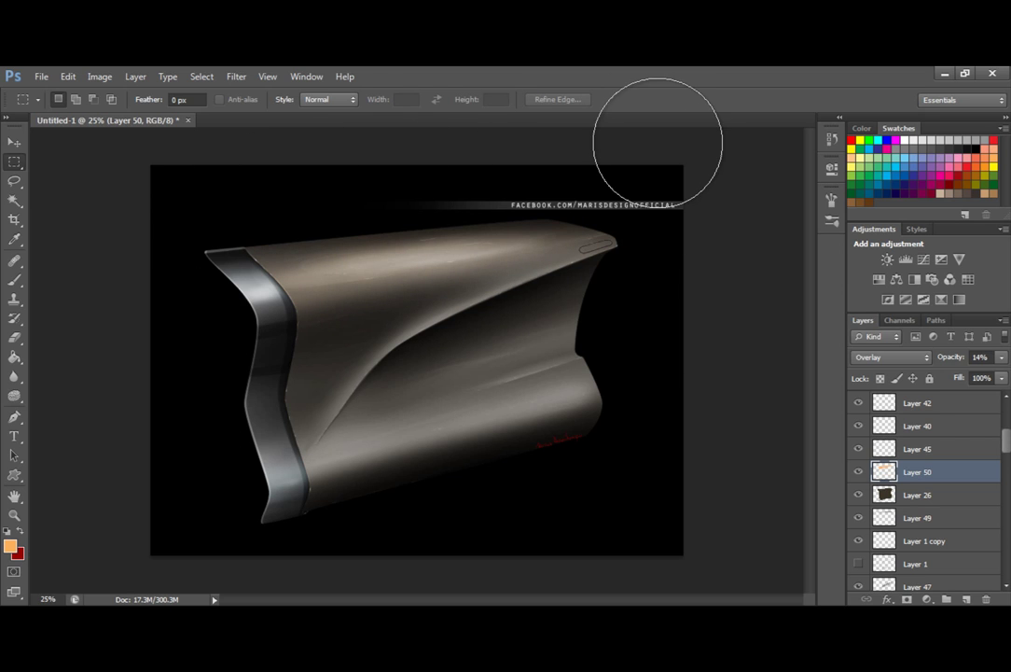
key(b)
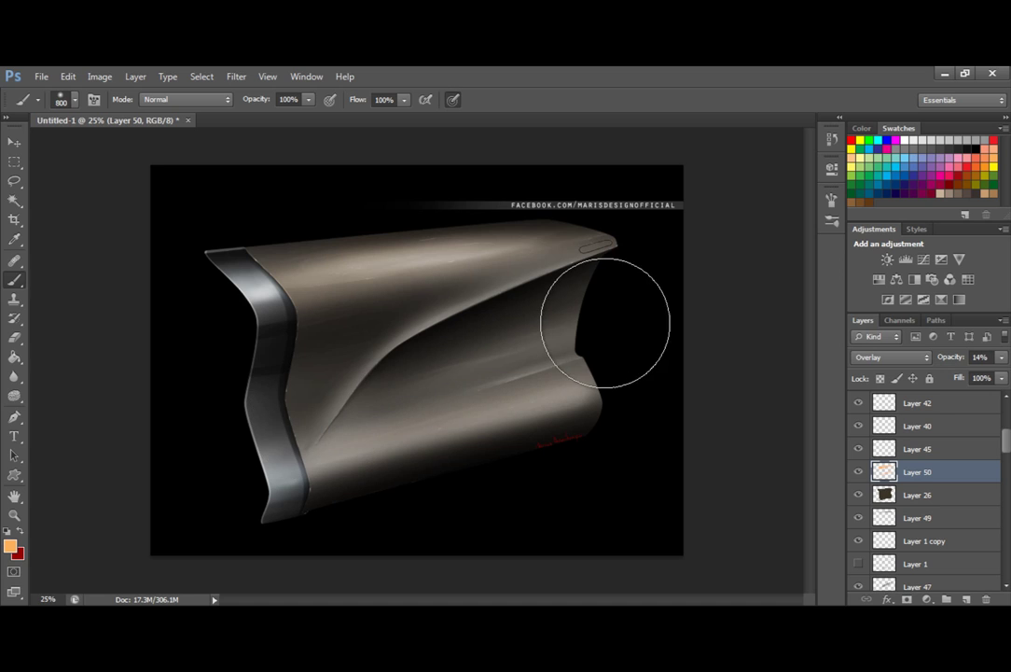
key(bracketleft)
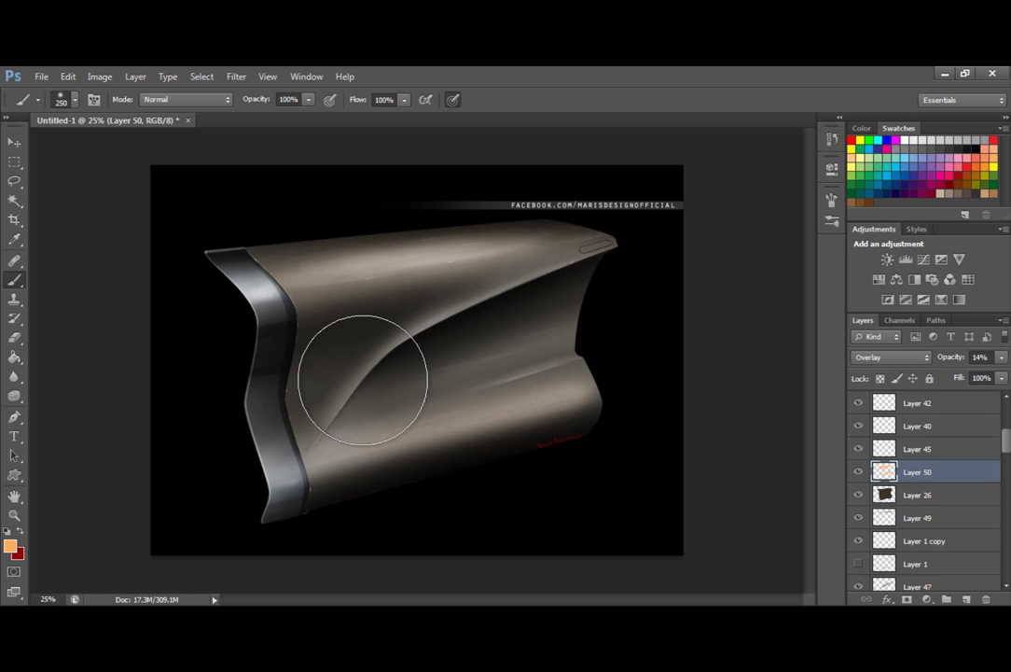
key(bracketleft)
key(bracketleft)
key(bracketleft)
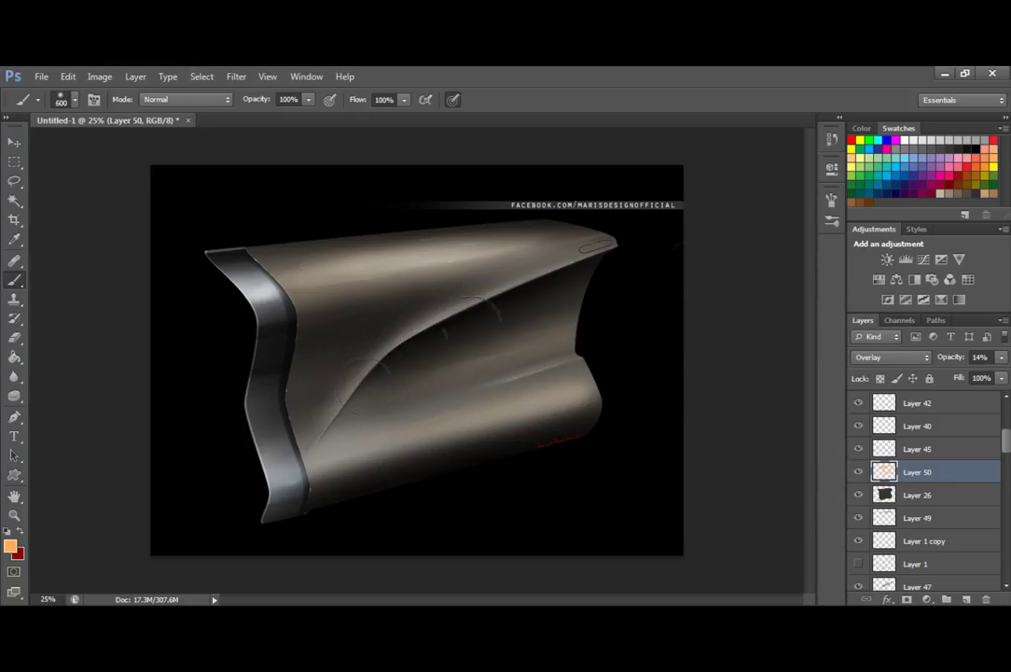
Copy a Pen-path selection onto Layer 51 and transform it into a highlight streak
key(p)
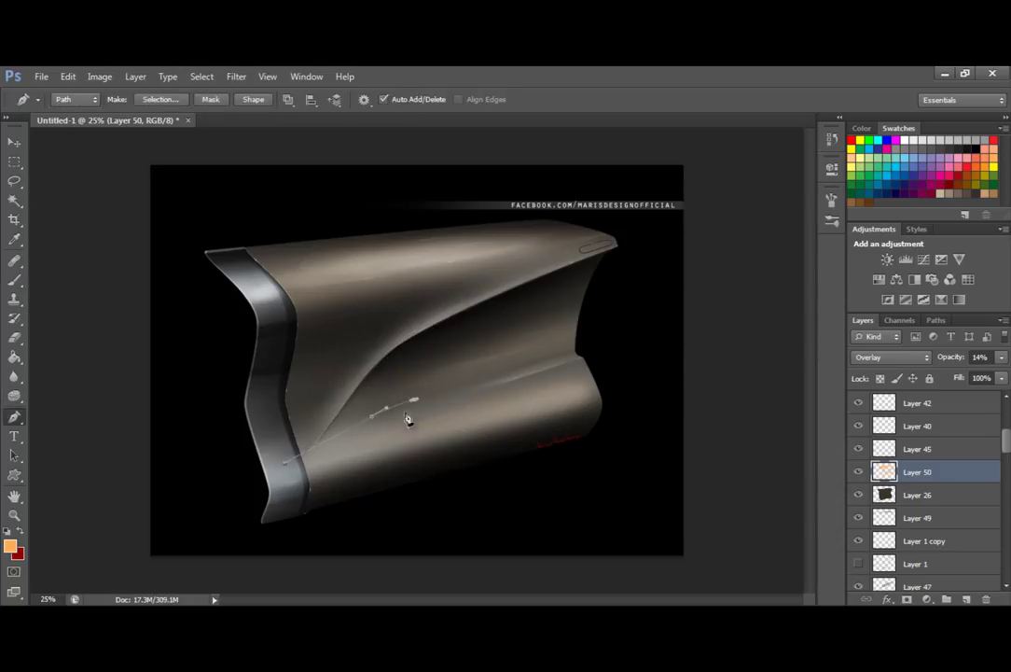
right_click(578, 355)
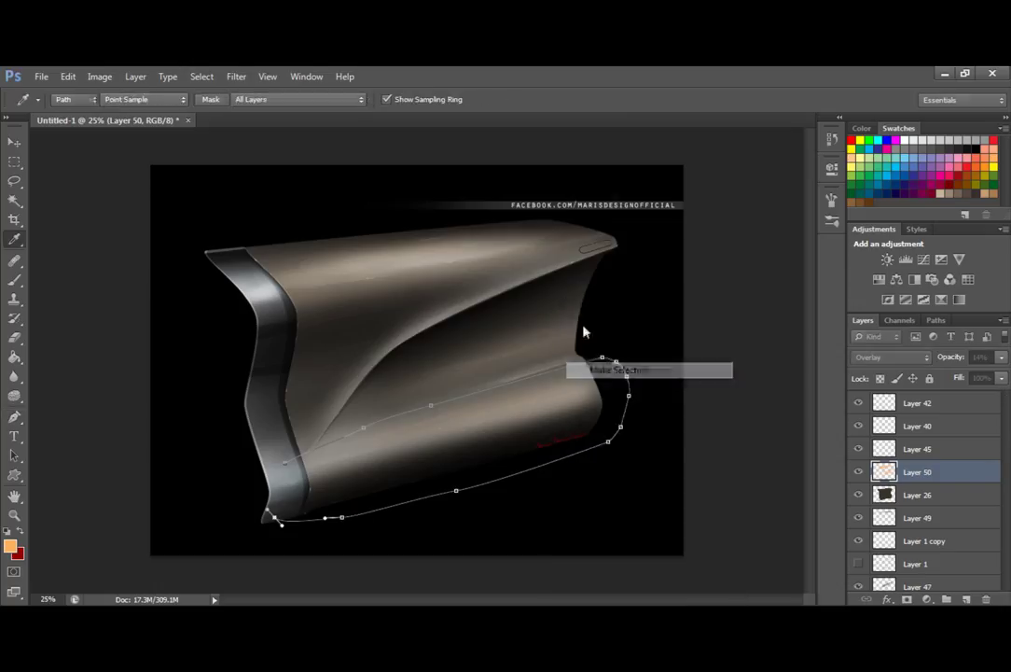
click(597, 367)
key(Return)
key(m)
right_click(560, 359)
click(560, 224)
key(ctrl+t)
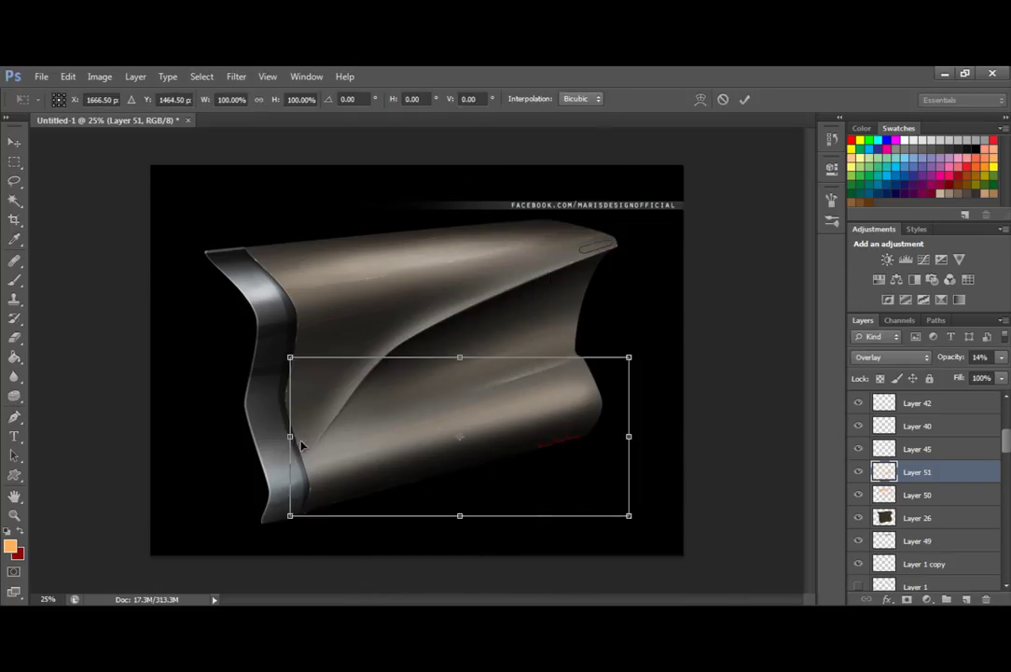
drag(293, 436, 260, 463)
key(Return)
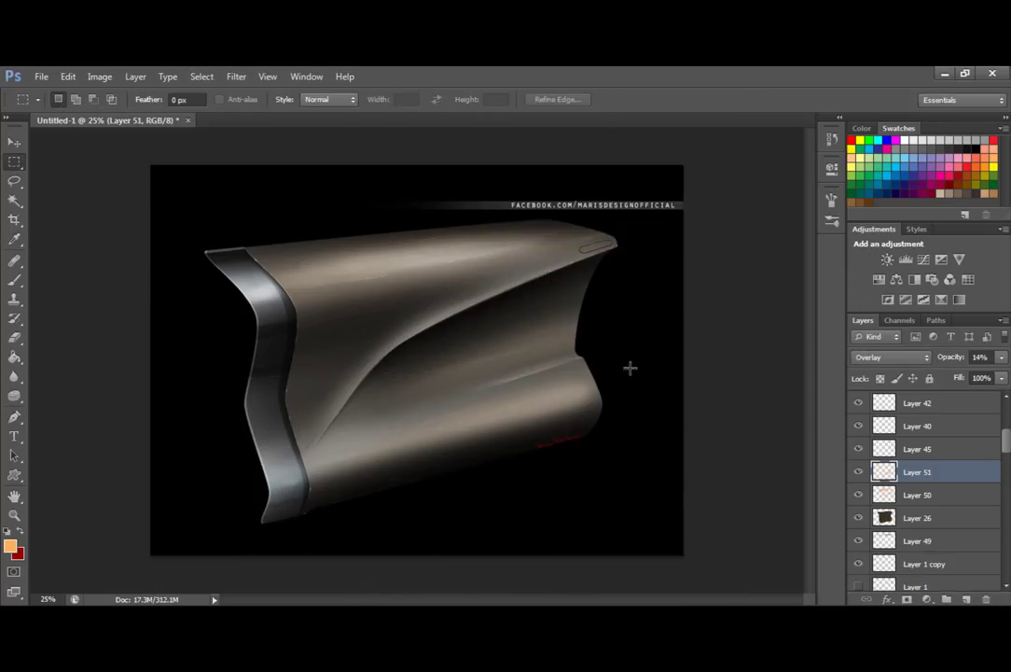
Zoom out to review, compare a layer's visibility and confirm Layer 47's blending options
key(z)
key(ctrl+minus)
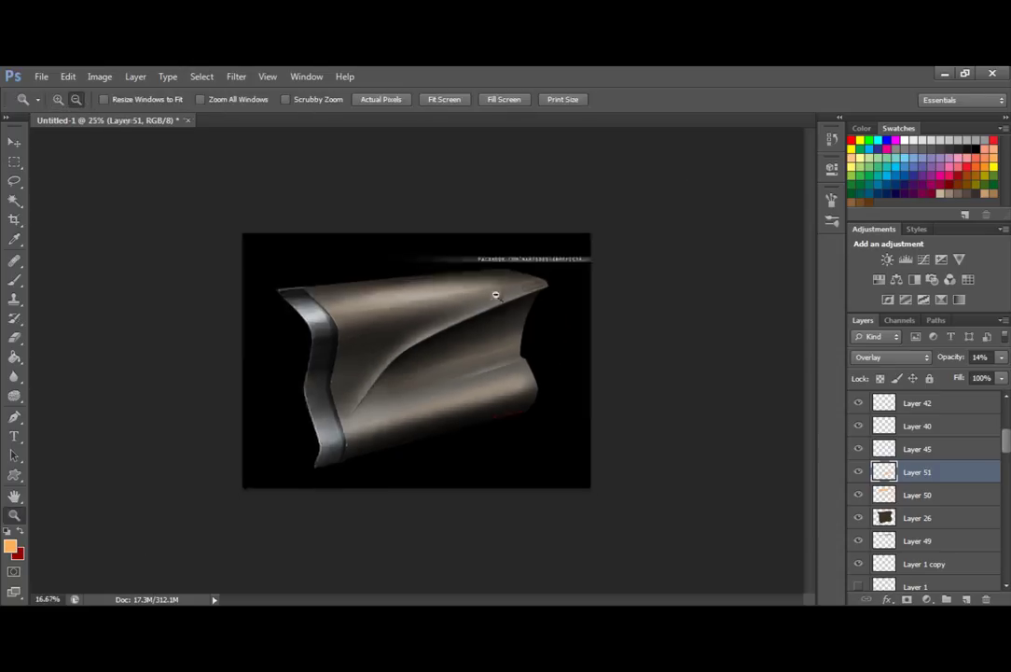
key(ctrl+minus)
key(ctrl+plus)
scroll(933, 476, down, 5)
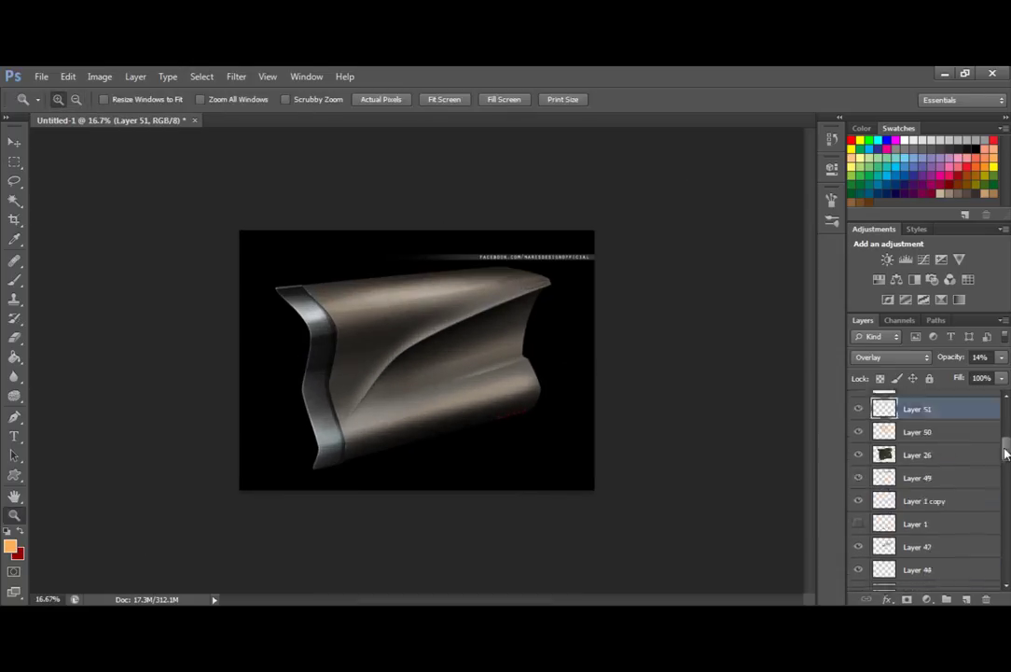
click(860, 526)
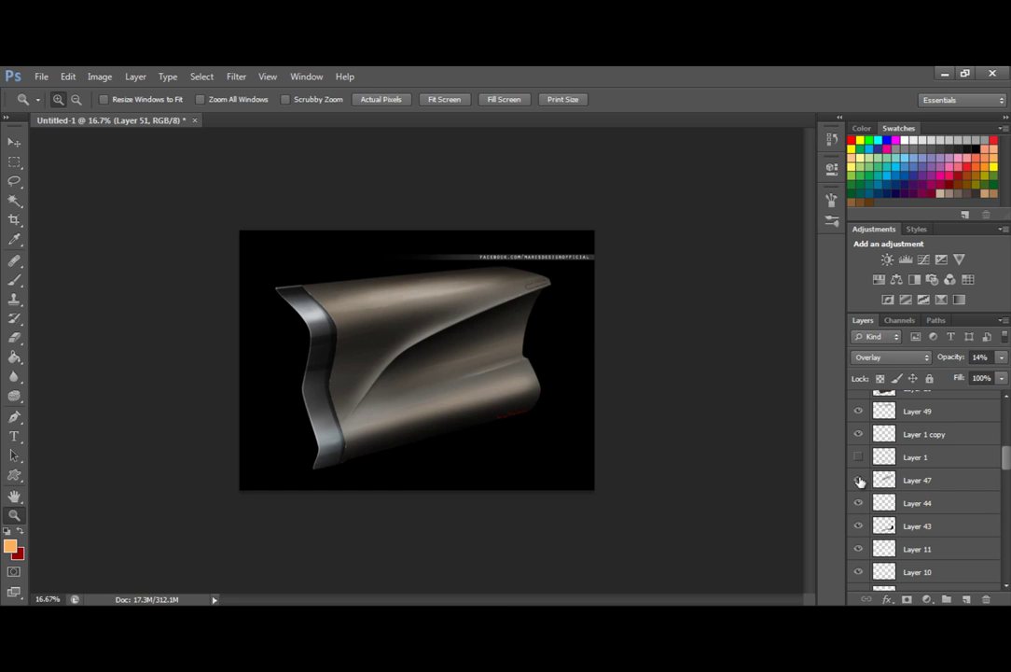
double_click(885, 480)
key(Return)
Add new Layer 52 above Layer 51 and load the body outline as a selection
key(z)
scroll(933, 466, up, 3)
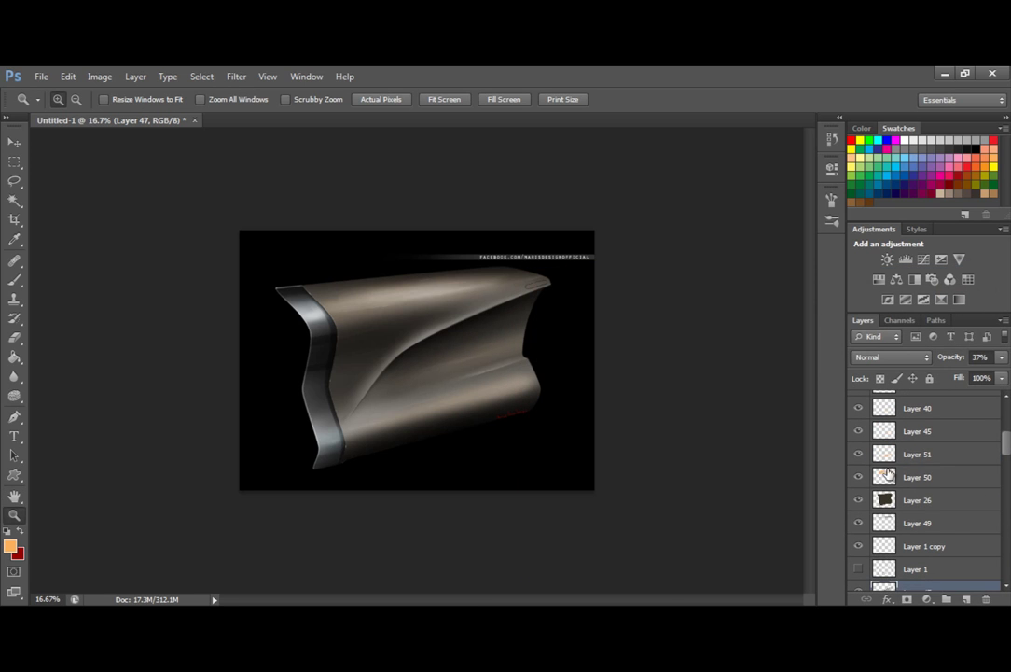
click(923, 453)
ctrl+click(885, 454)
Fill the body selection on Layer 52 with solid white and deselect
key(g)
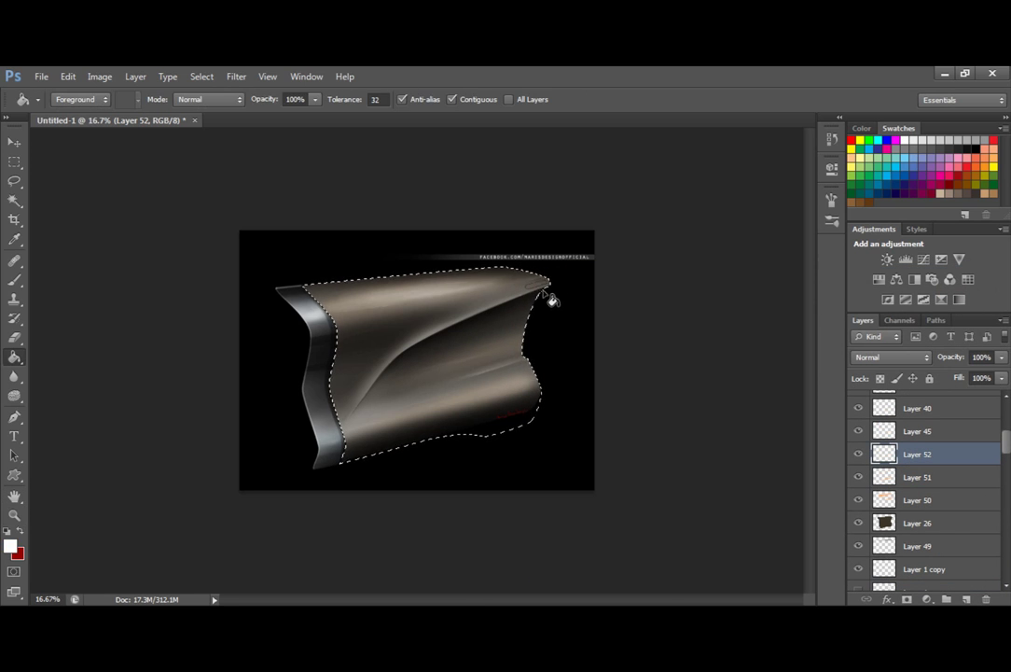
click(550, 294)
key(ctrl+d)
key(m)
Set the white layer's blend mode to Overlay and drop its opacity to about 14%
double_click(962, 454)
click(830, 276)
click(812, 384)
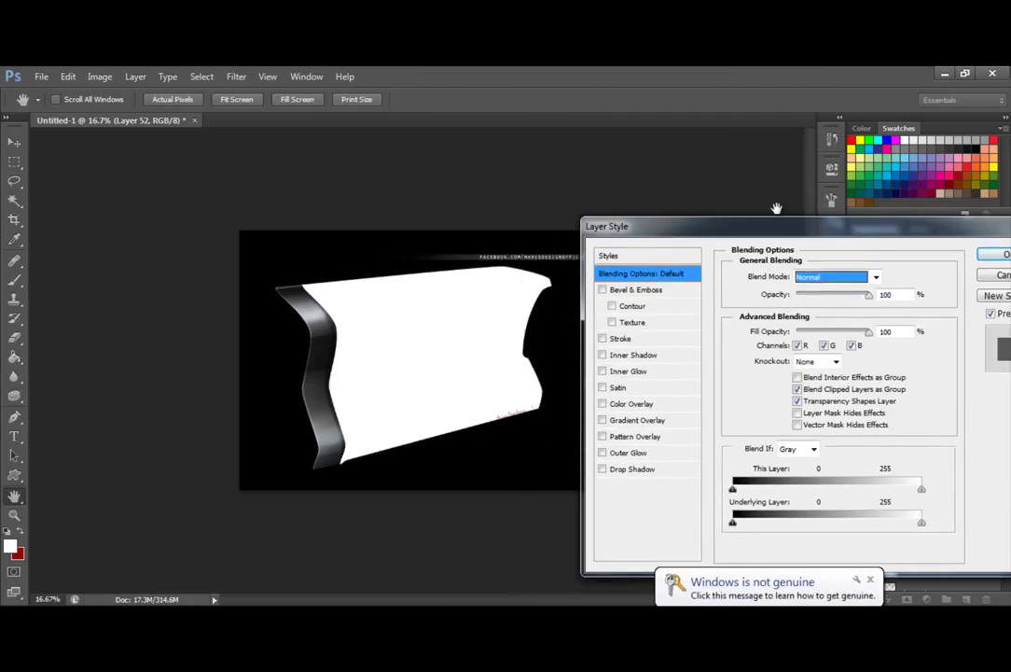
key(Down)
key(Down)
key(Down)
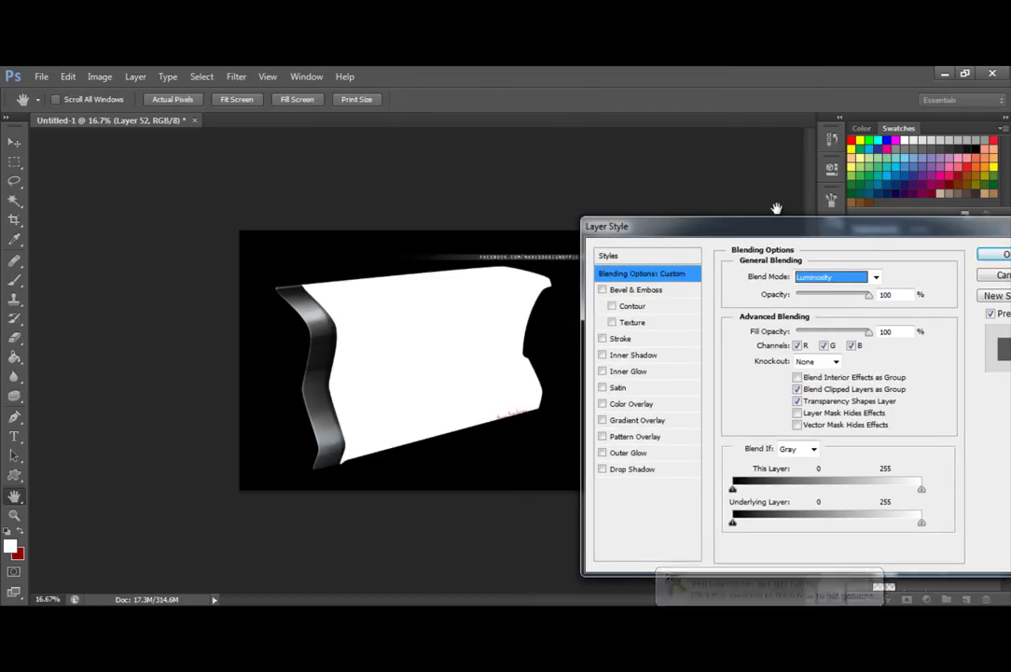
click(840, 276)
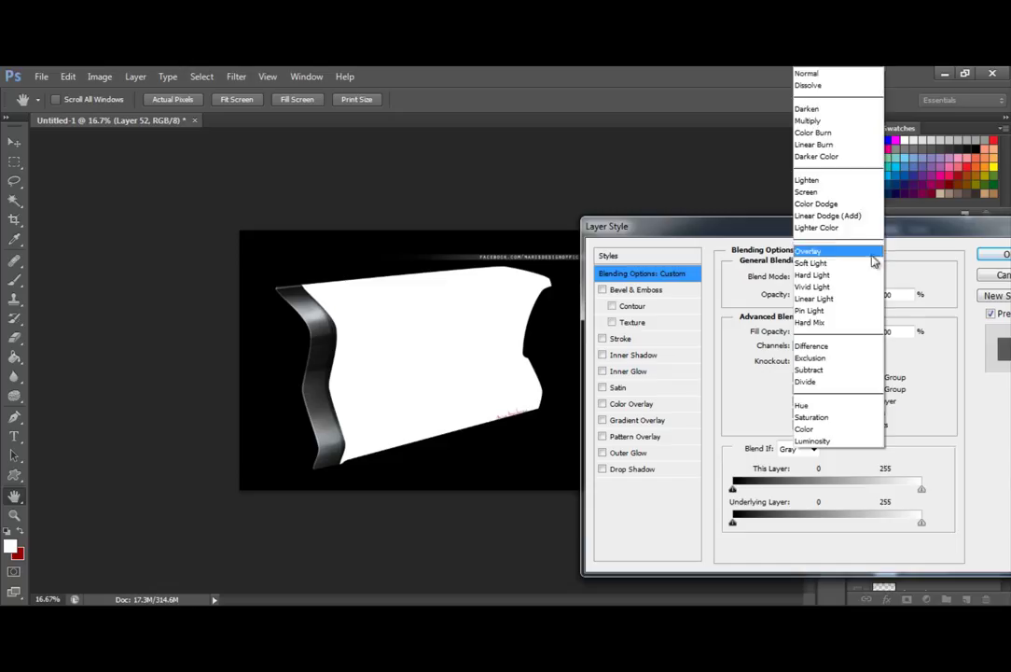
click(863, 191)
key(Down)
key(Down)
key(Down)
key(Tab)
text(0)
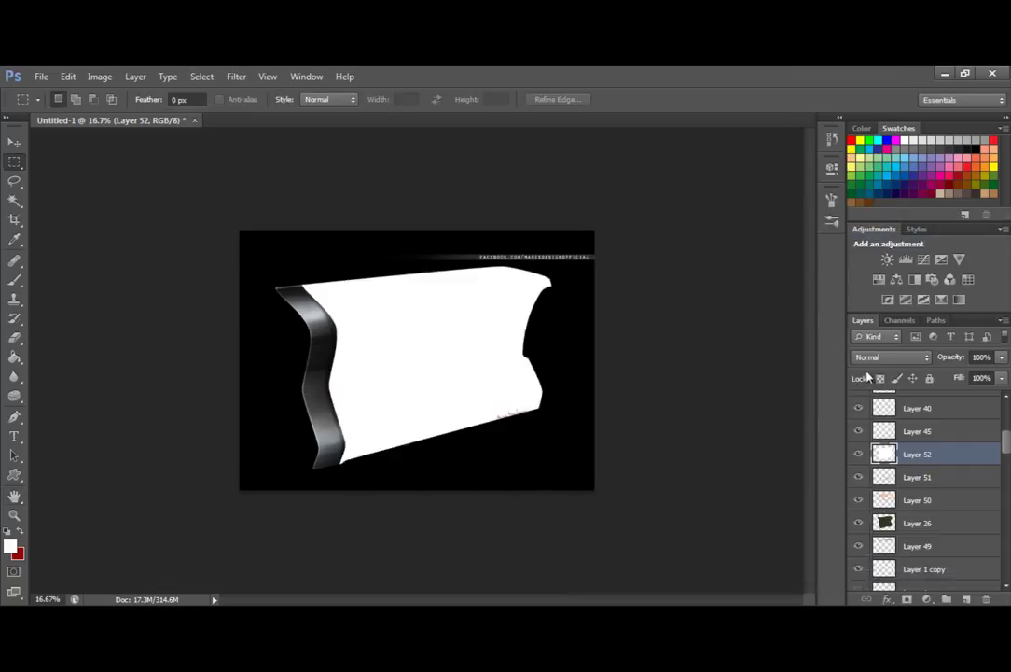
Merge the painting layers down to Layer 2, then undo the merge
scroll(987, 433, down, 10)
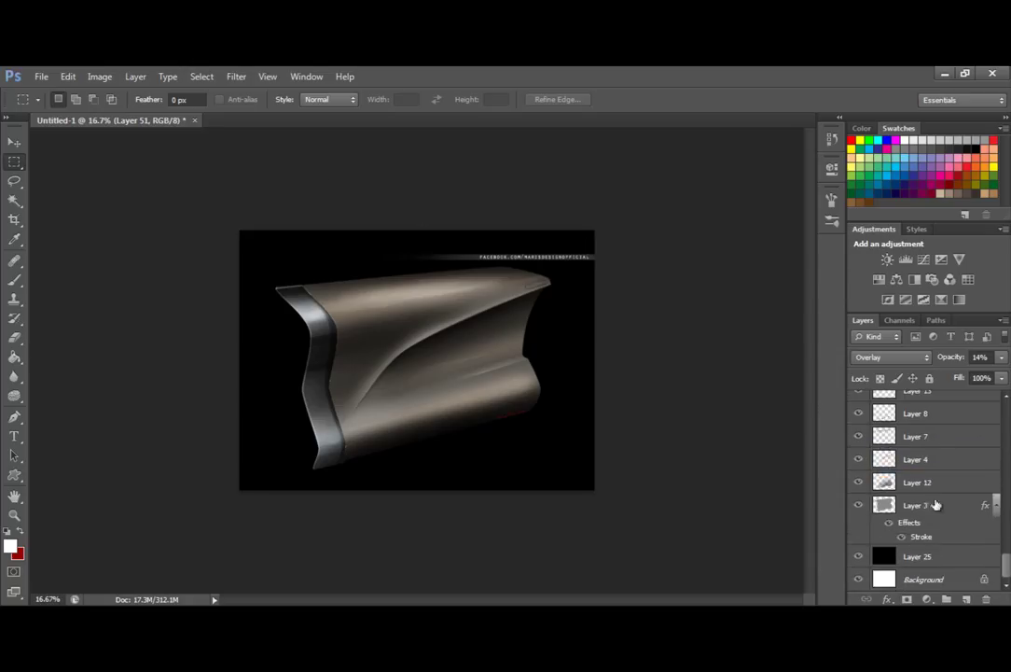
click(923, 506)
scroll(924, 467, up, 15)
shift+click(915, 402)
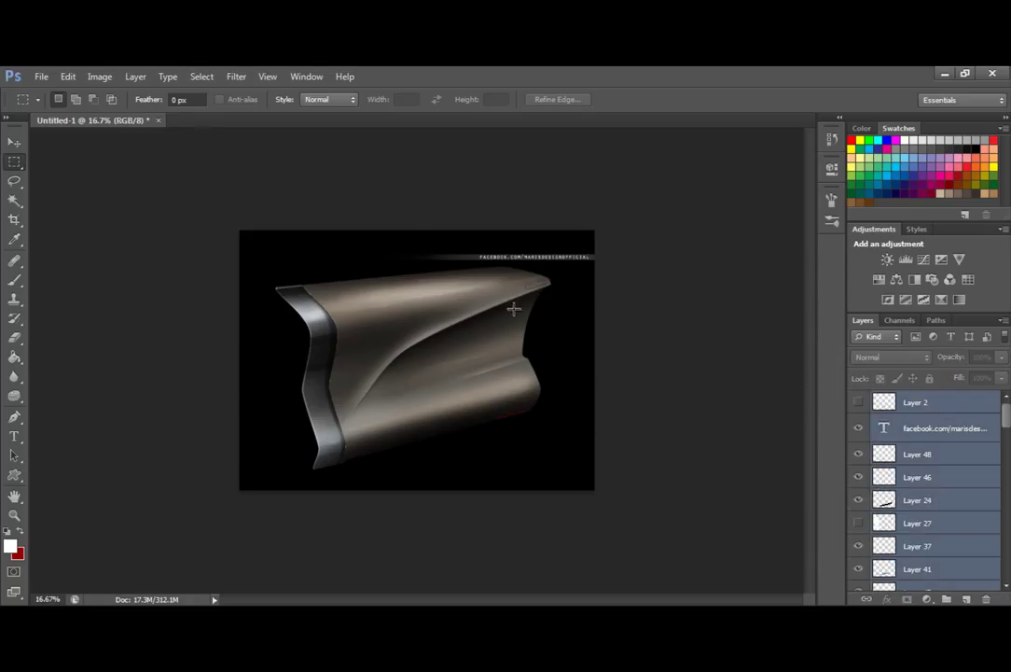
right_click(923, 439)
click(861, 424)
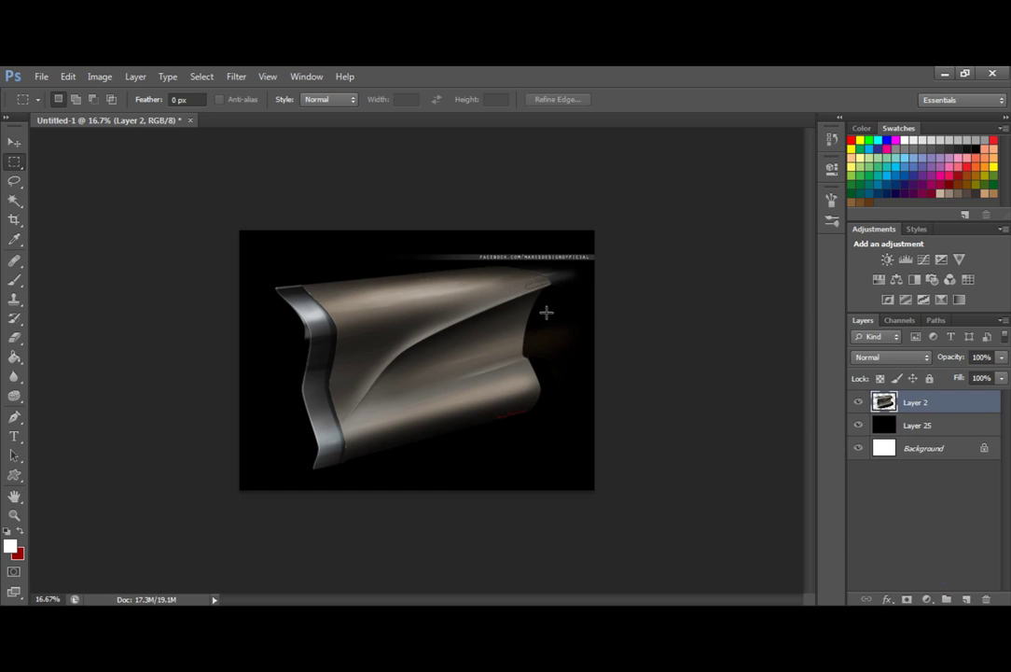
key(ctrl+z)
Save a copy of the image as JPEG named 'zzzzz'
click(41, 76)
click(47, 253)
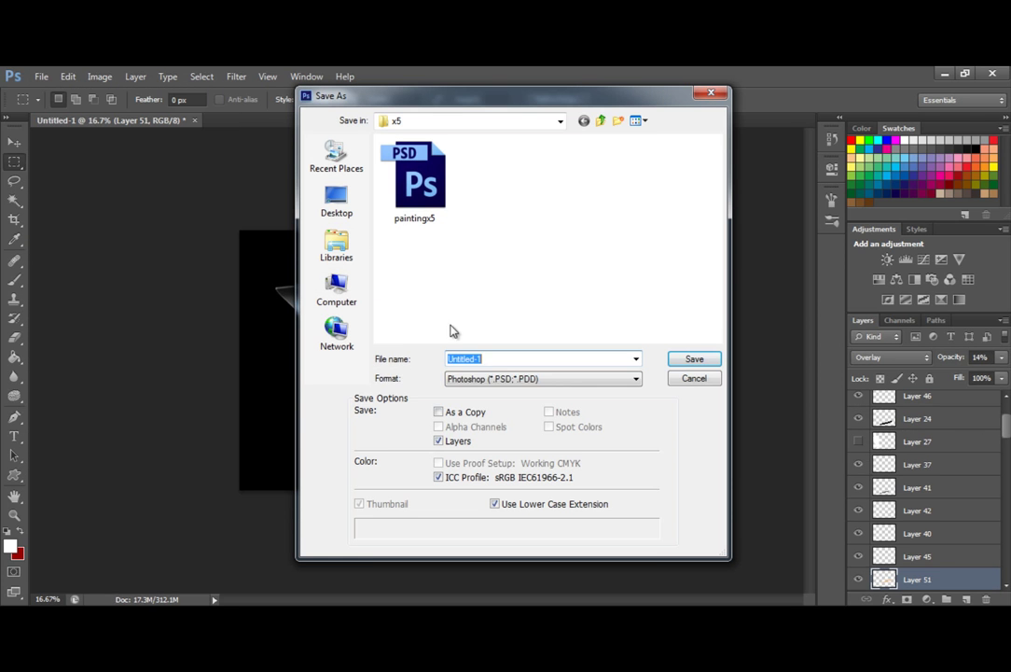
text(zzzzz)
click(543, 378)
click(493, 469)
click(695, 358)
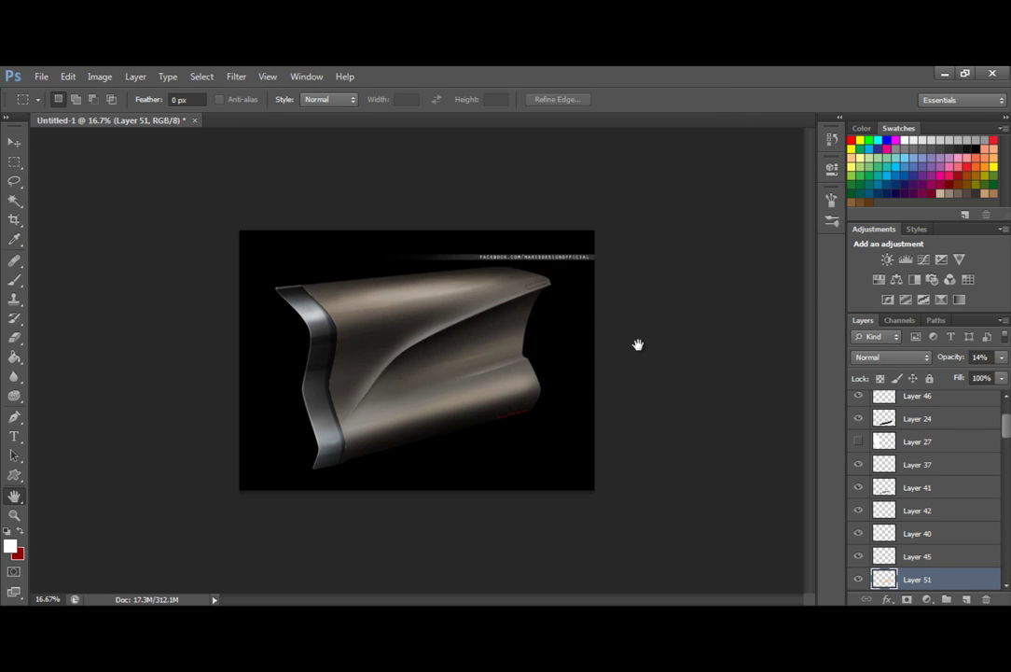
click(592, 204)
Open zzzzz.jpg in its own tab, then return to the Untitled-1 document
click(41, 75)
click(56, 110)
scroll(717, 447, down, 10)
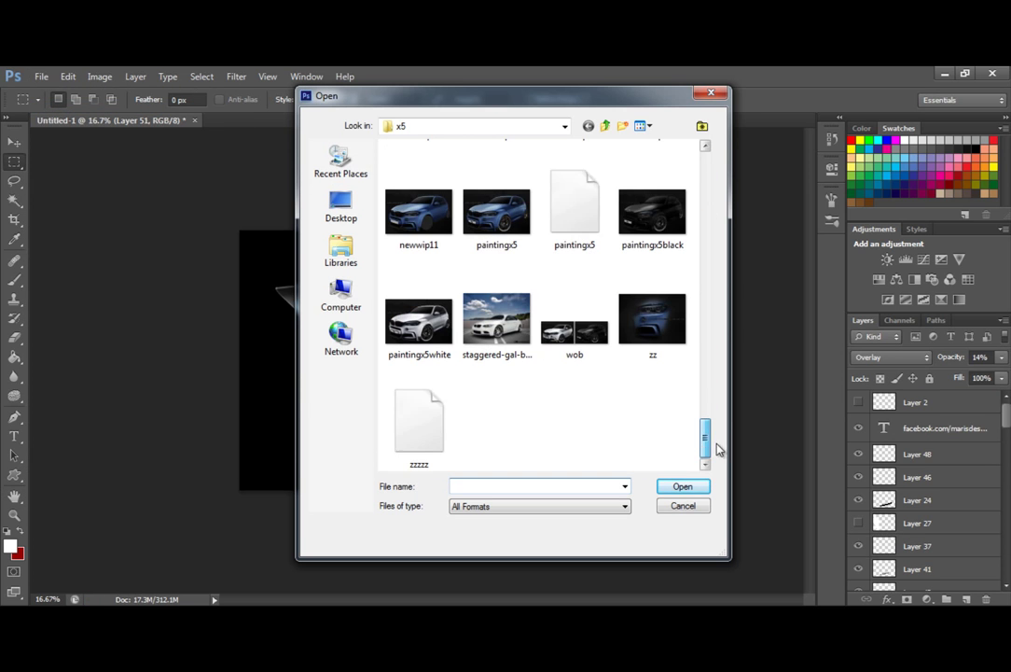
double_click(467, 430)
click(162, 121)
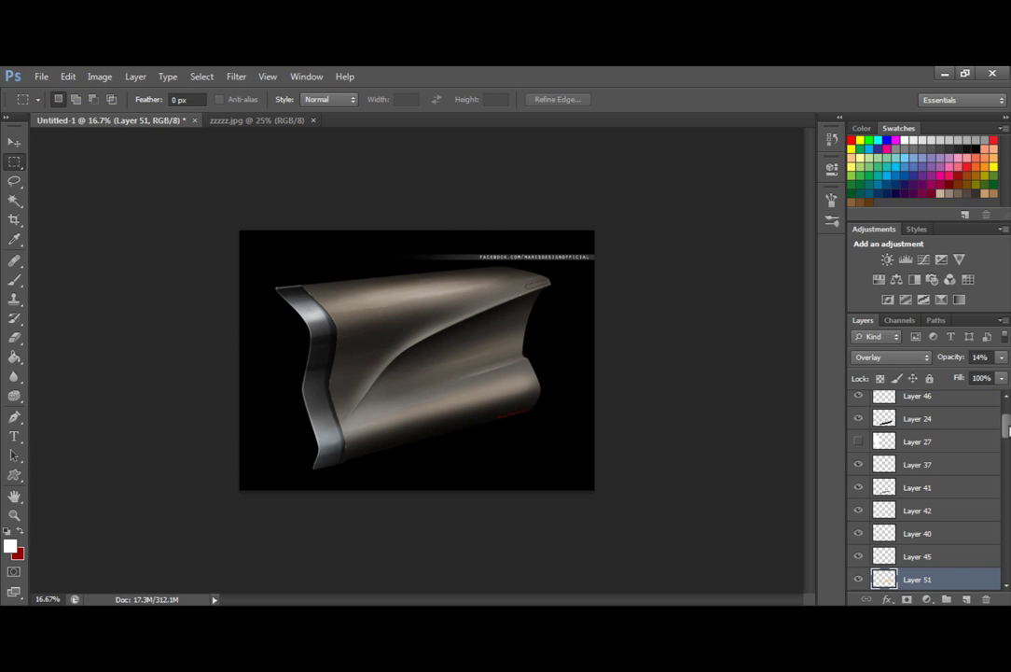
Copy the brown body shape layer and paste it aligned into zzzzz.jpg
key(ctrl+a)
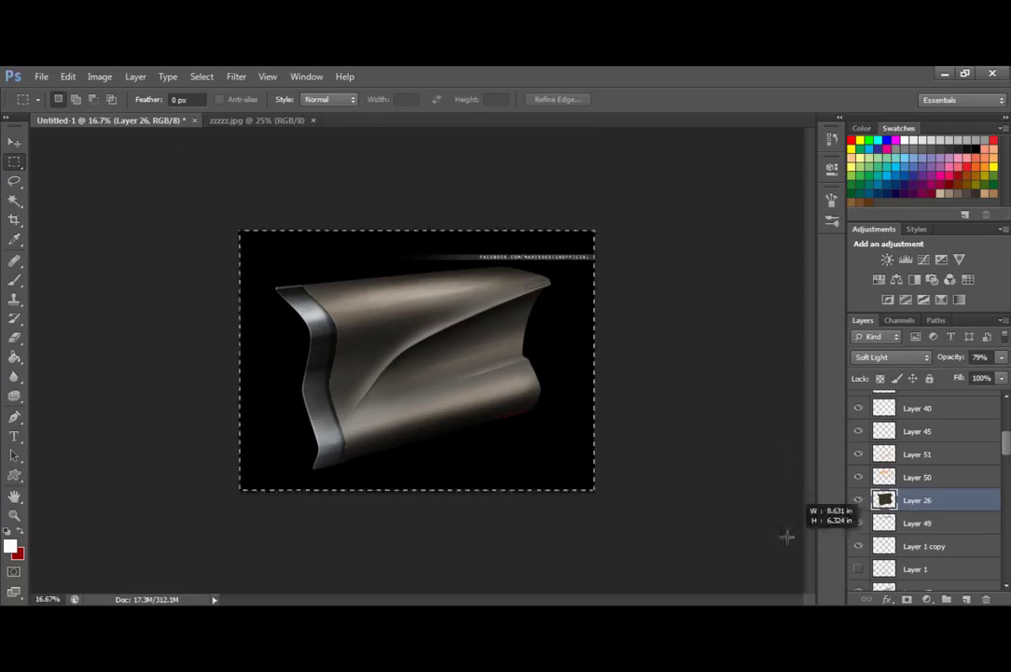
key(ctrl+c)
key(ctrl+Tab)
key(ctrl+v)
drag(420, 294, 440, 308)
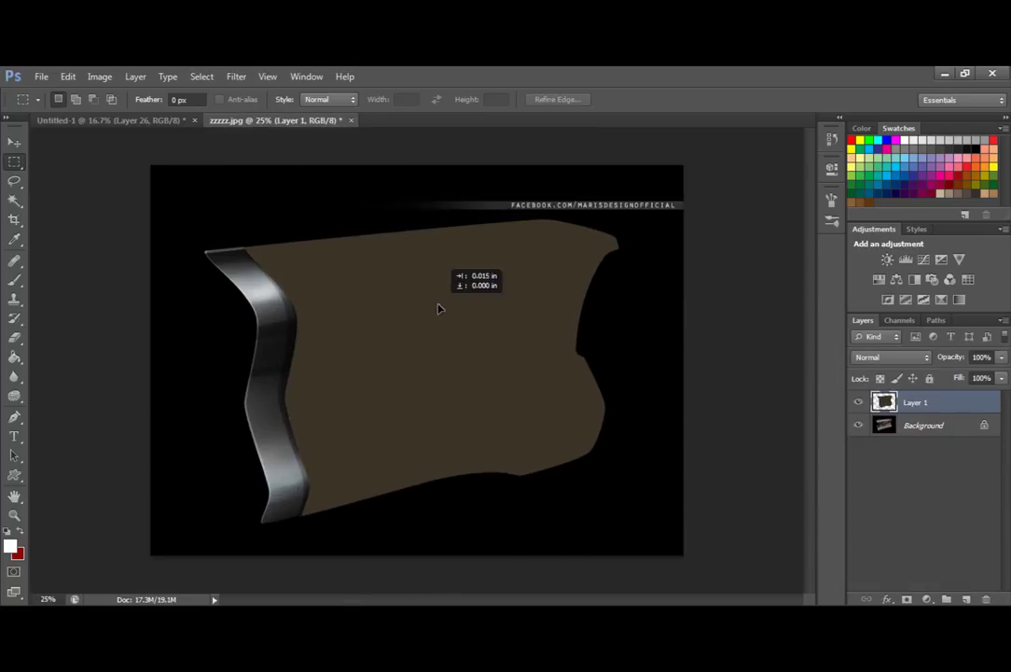
Use the brown shape's outline to copy the body from the background onto its own layer
ctrl+click(883, 402)
click(858, 403)
click(924, 425)
right_click(597, 291)
click(670, 415)
Add a new empty layer and duplicate the Background layer
click(924, 447)
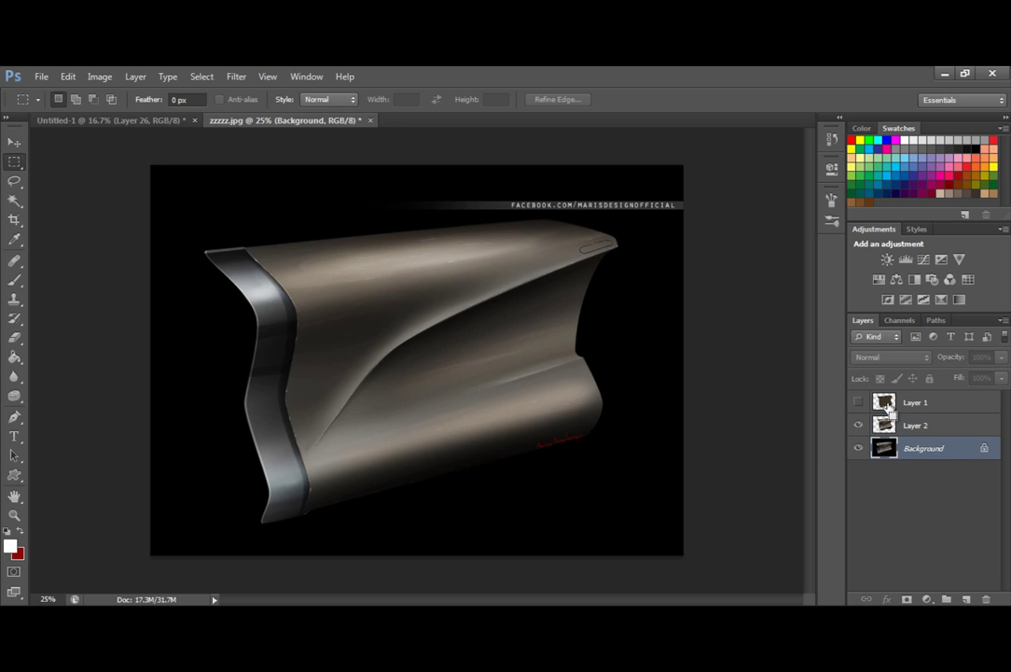
ctrl+click(884, 402)
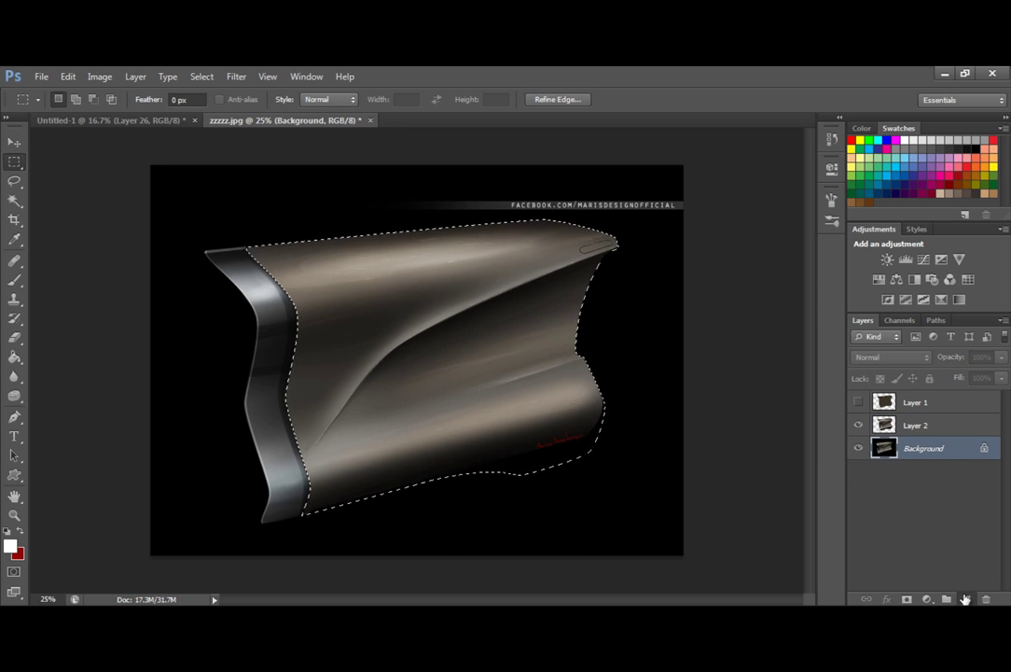
click(966, 599)
key(alt+bracketleft)
right_click(542, 315)
click(579, 411)
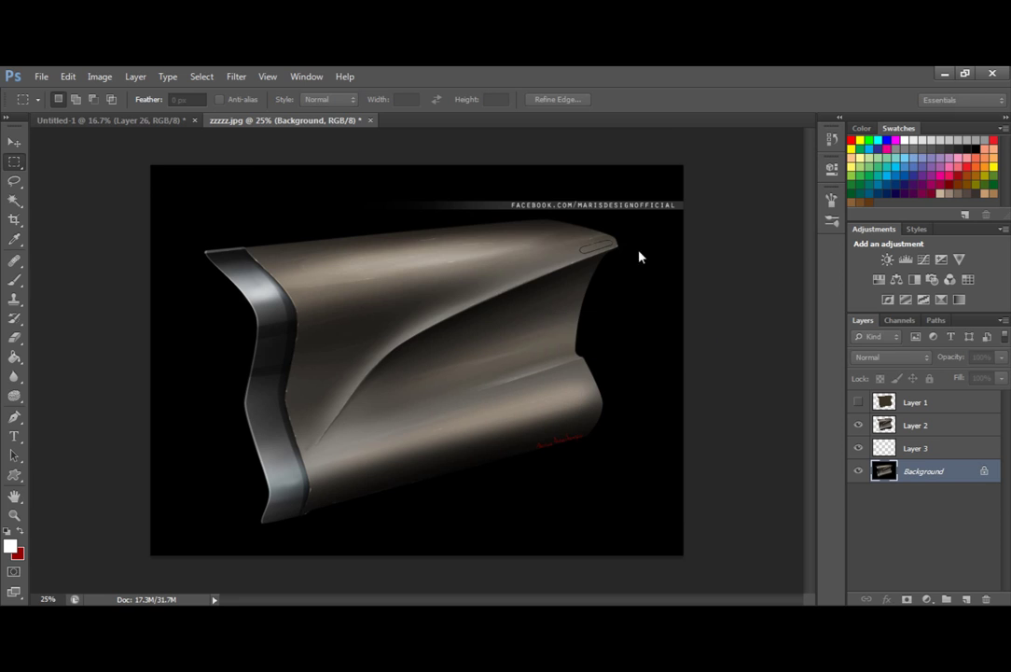
key(Return)
Apply a Black and White adjustment to the Background copy
click(100, 77)
click(429, 219)
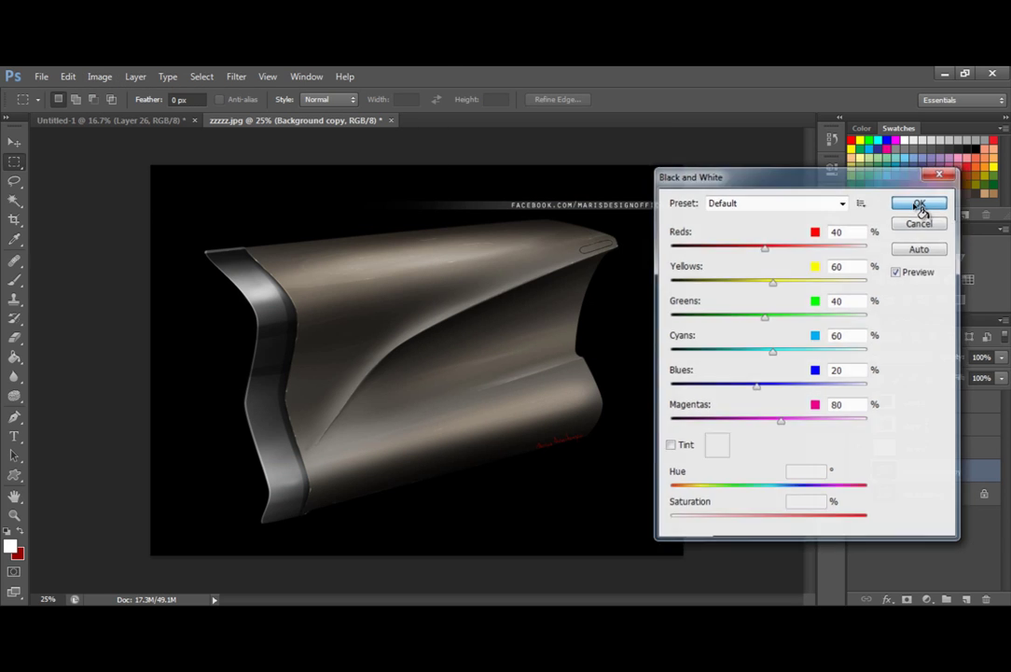
click(921, 219)
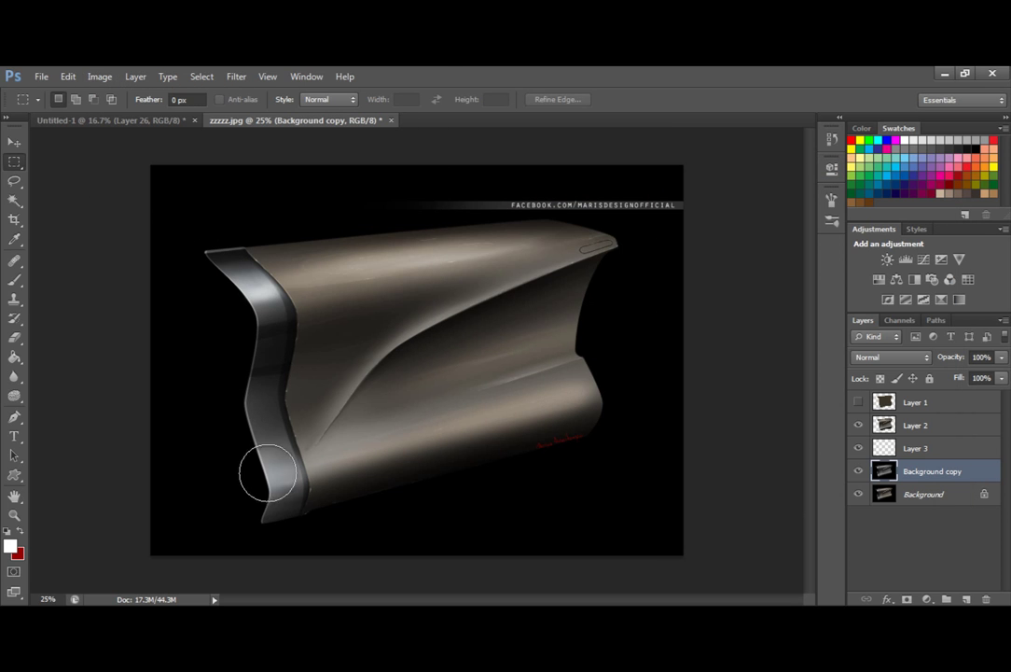
Apply Brightness/Contrast to the isolated body layer with brightness 6 and contrast raised
click(868, 426)
click(100, 77)
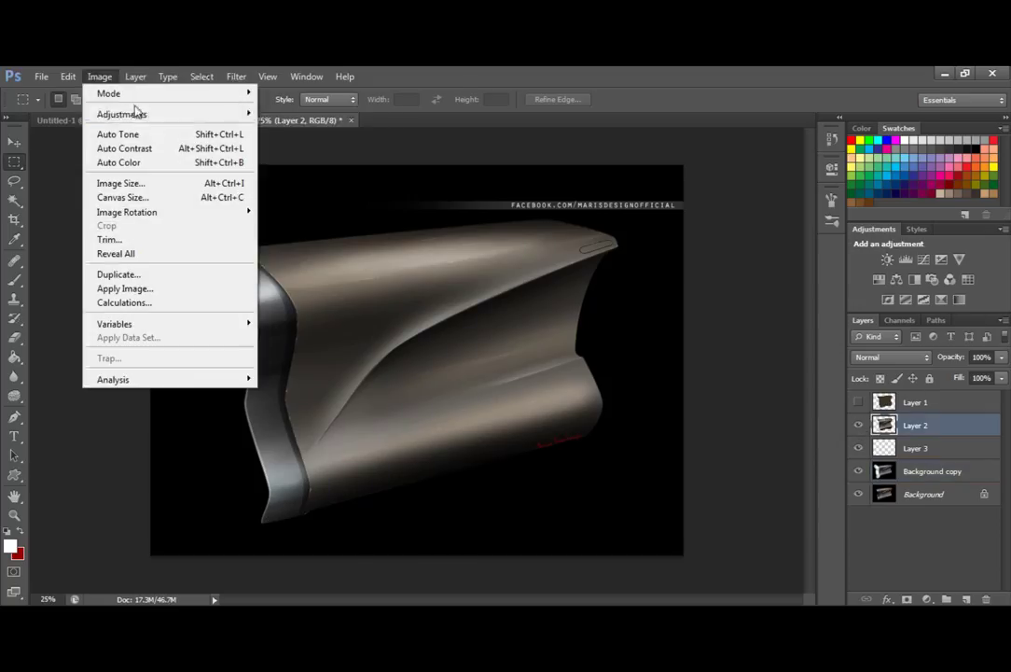
click(316, 110)
mouse_move(821, 342)
mouse_down()
mouse_move(813, 342)
mouse_move(849, 376)
mouse_up()
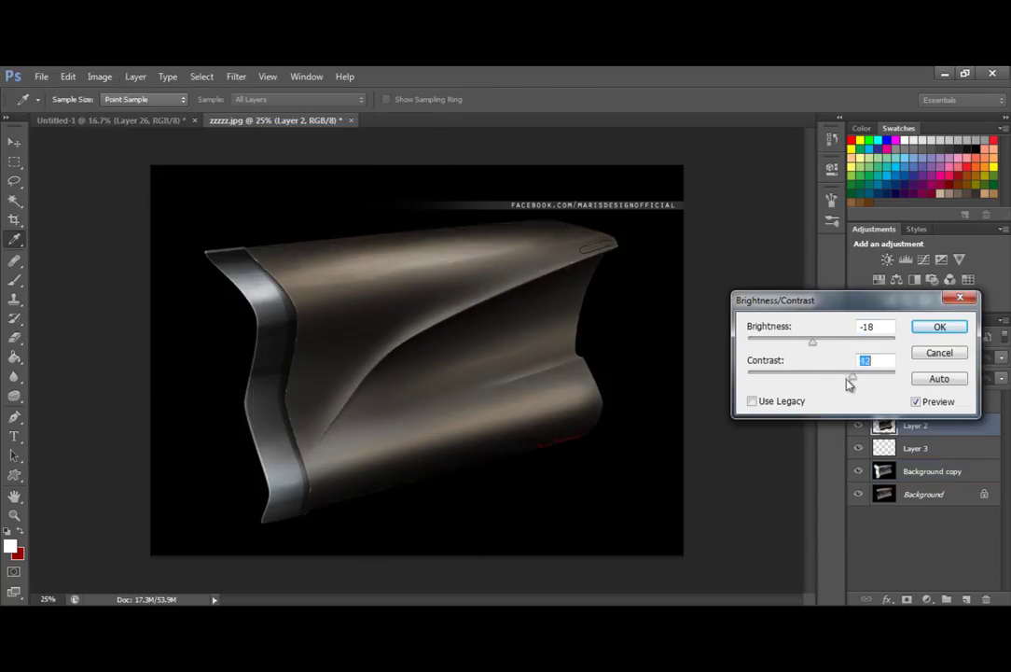
drag(812, 341, 824, 341)
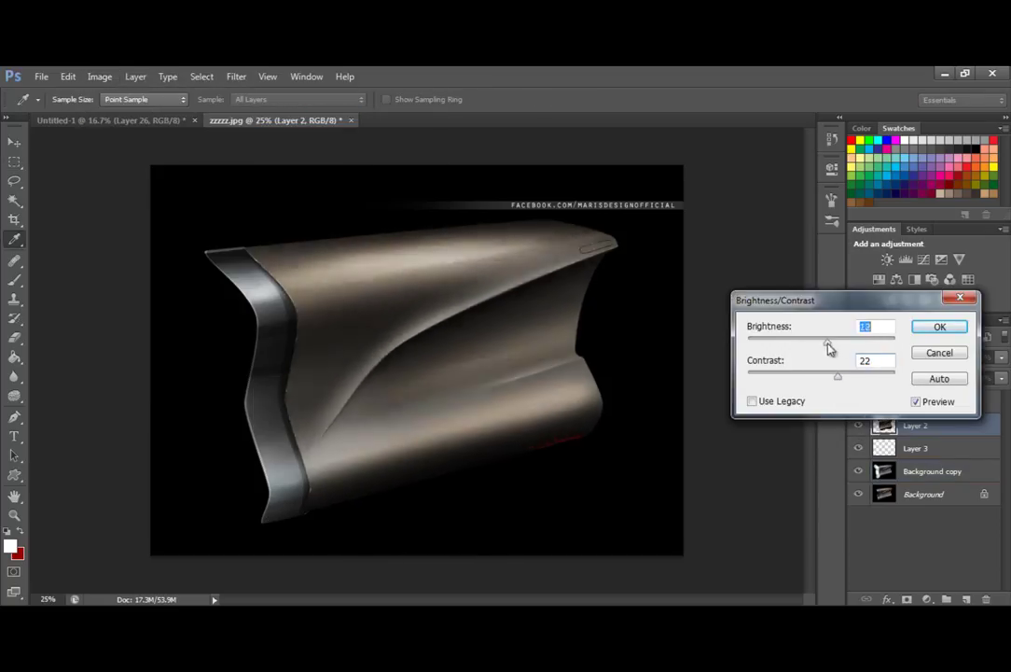
click(940, 326)
Apply a two-point Curves adjustment that lifts the body's midtones
click(100, 77)
click(308, 139)
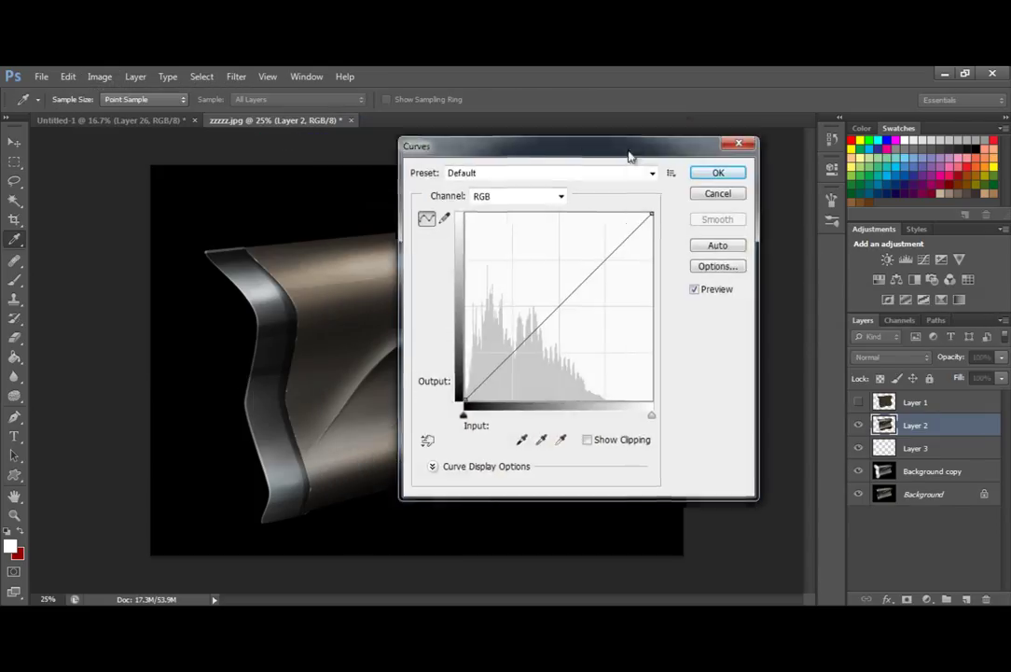
drag(627, 151, 908, 215)
drag(790, 427, 786, 407)
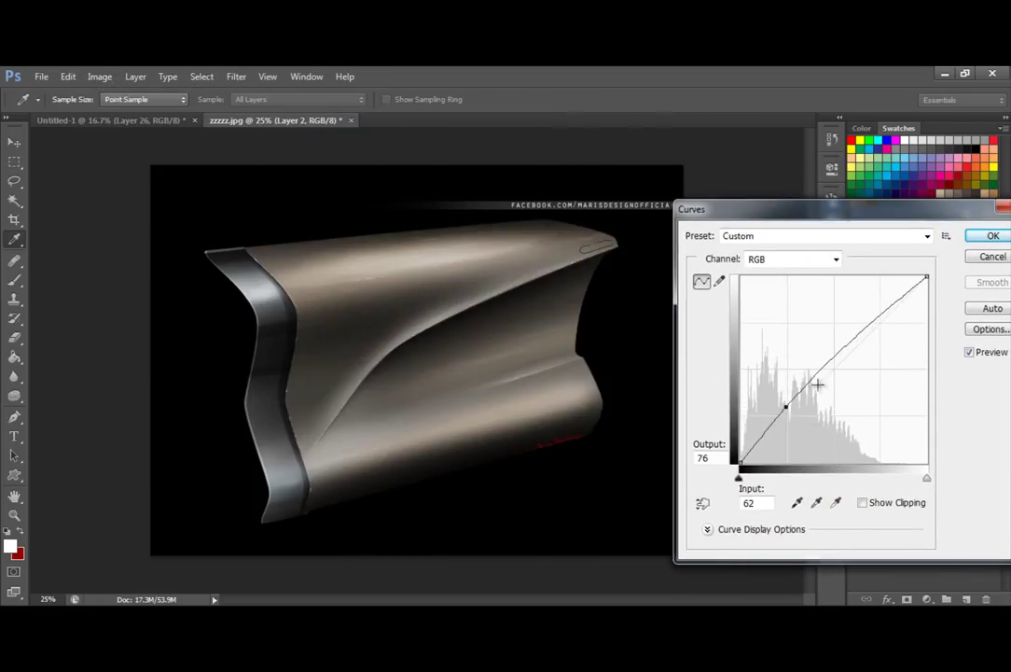
click(815, 388)
click(992, 235)
Apply Levels with black point 9, white point 213 and slightly brighter midtones
click(100, 77)
click(327, 127)
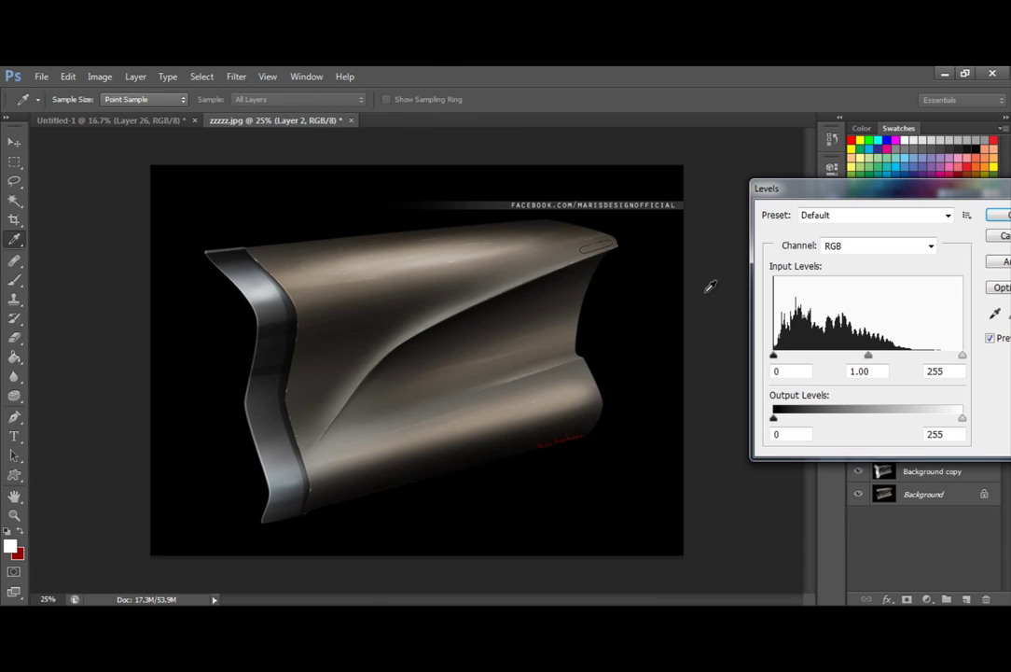
drag(774, 355, 780, 356)
drag(871, 355, 869, 355)
drag(963, 356, 934, 355)
key(Return)
Zoom to 33.3% and display the image in plain full-screen mode on black
key(z)
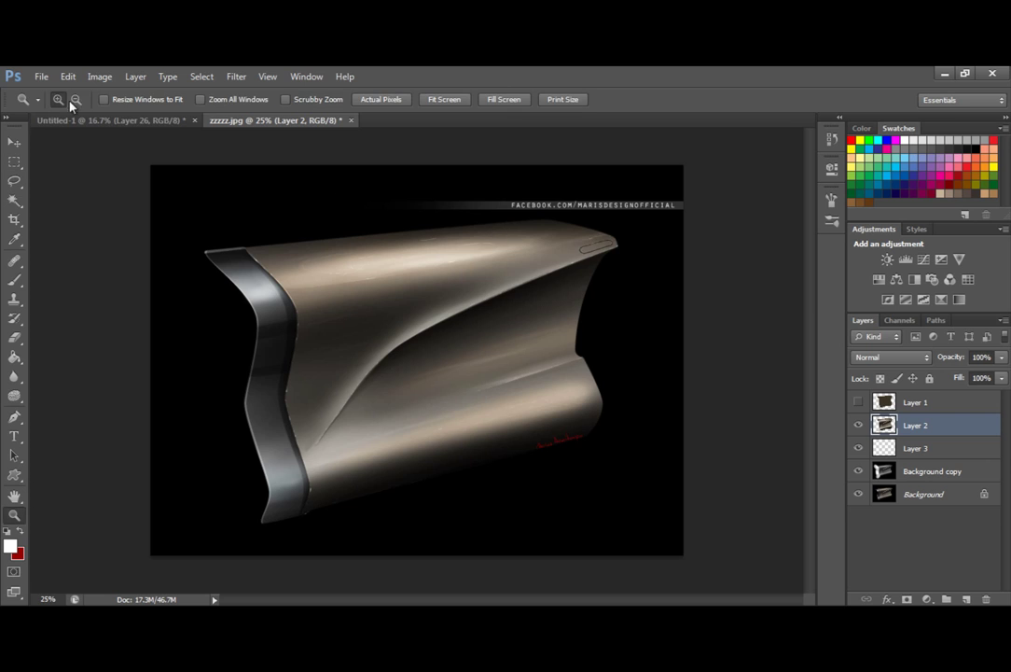
alt+click(456, 271)
click(372, 321)
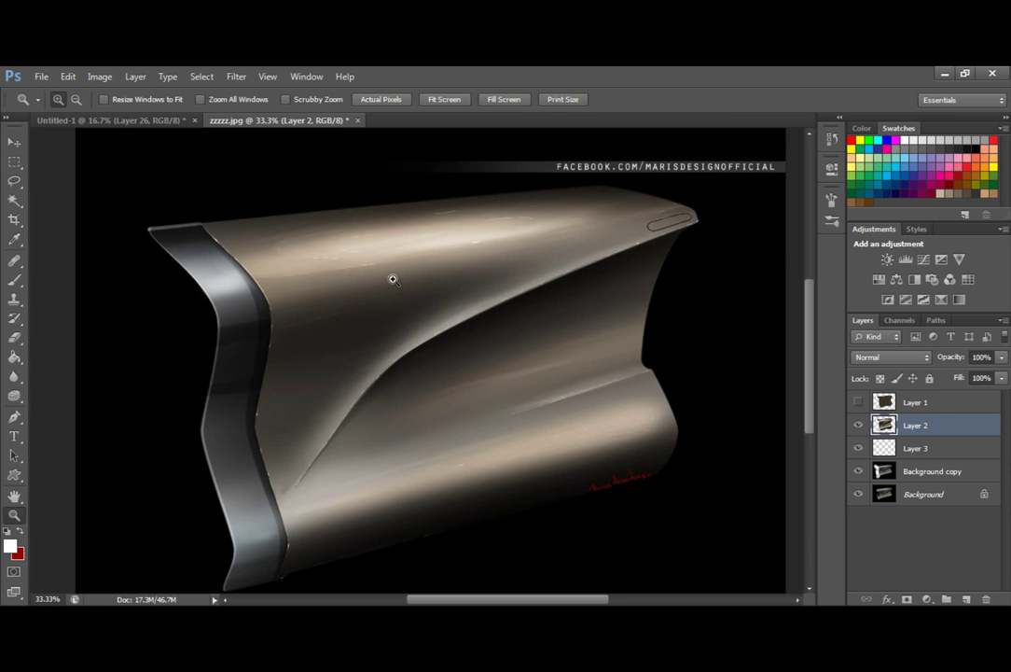
key(f)
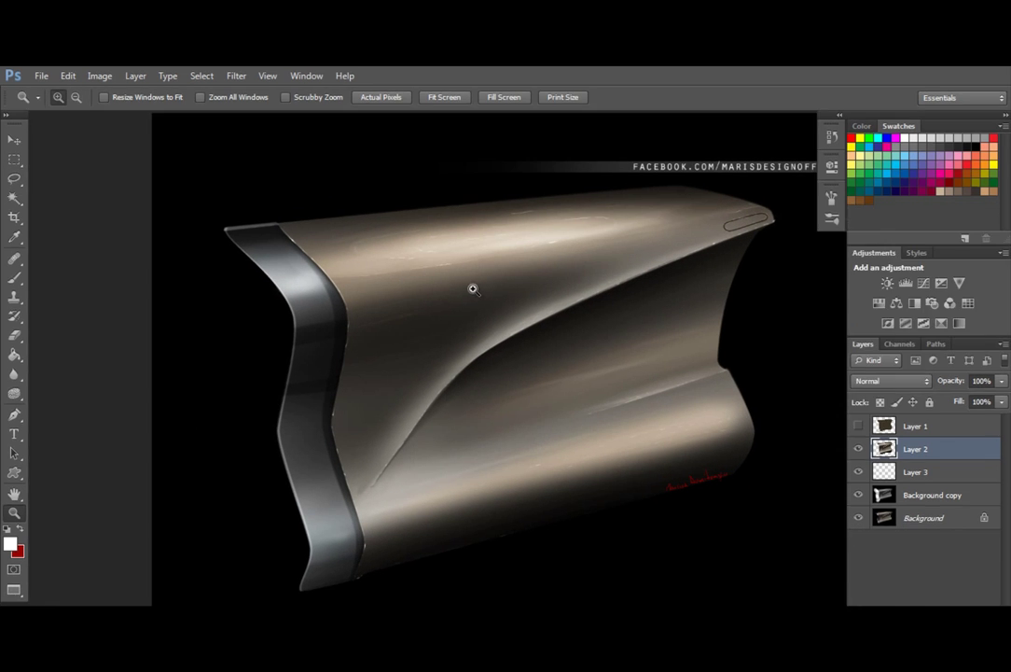
key(f)
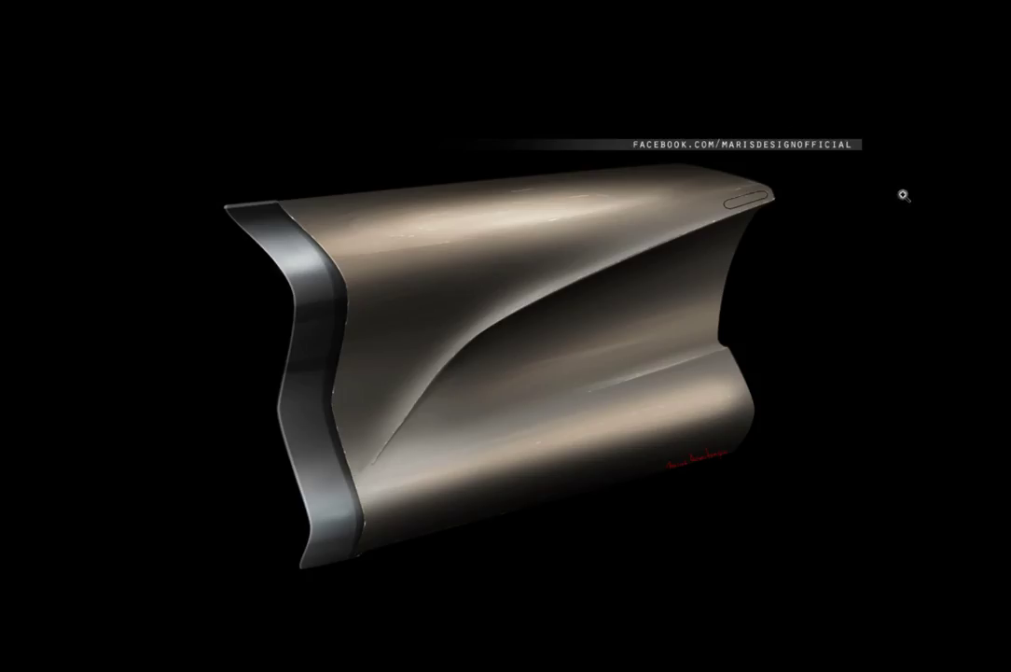